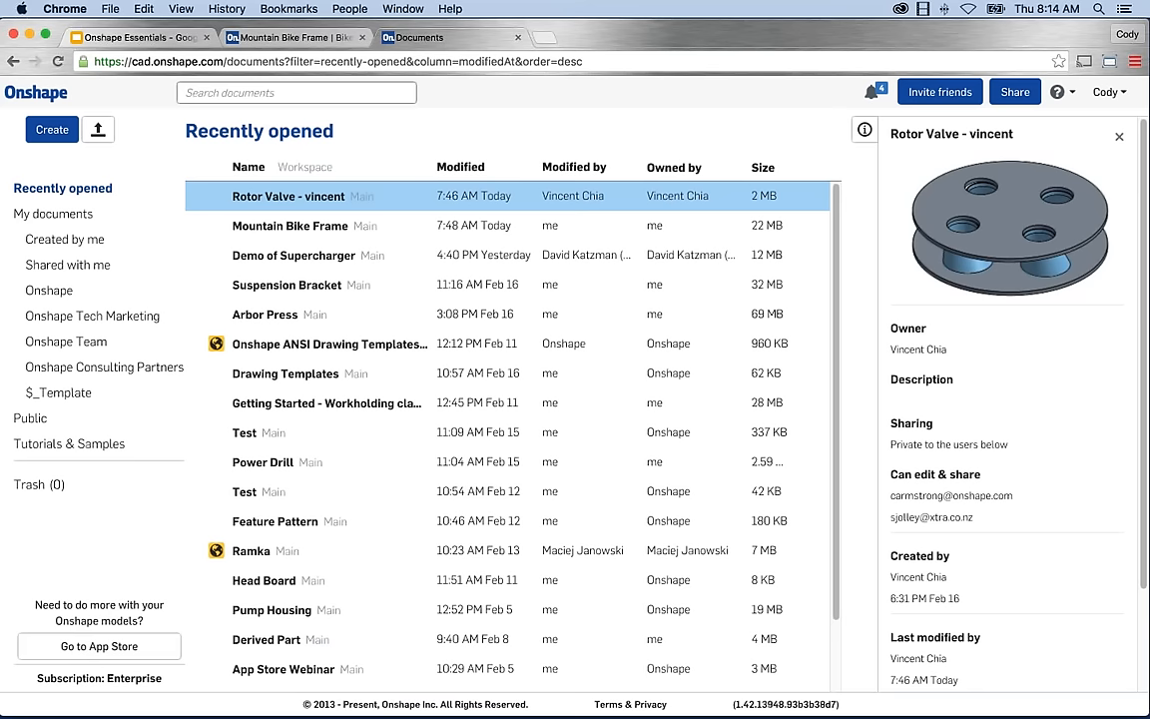
# Show the Mountain Bike Frame document's details, then list all of My documents.
pyautogui.press('super+Tab')
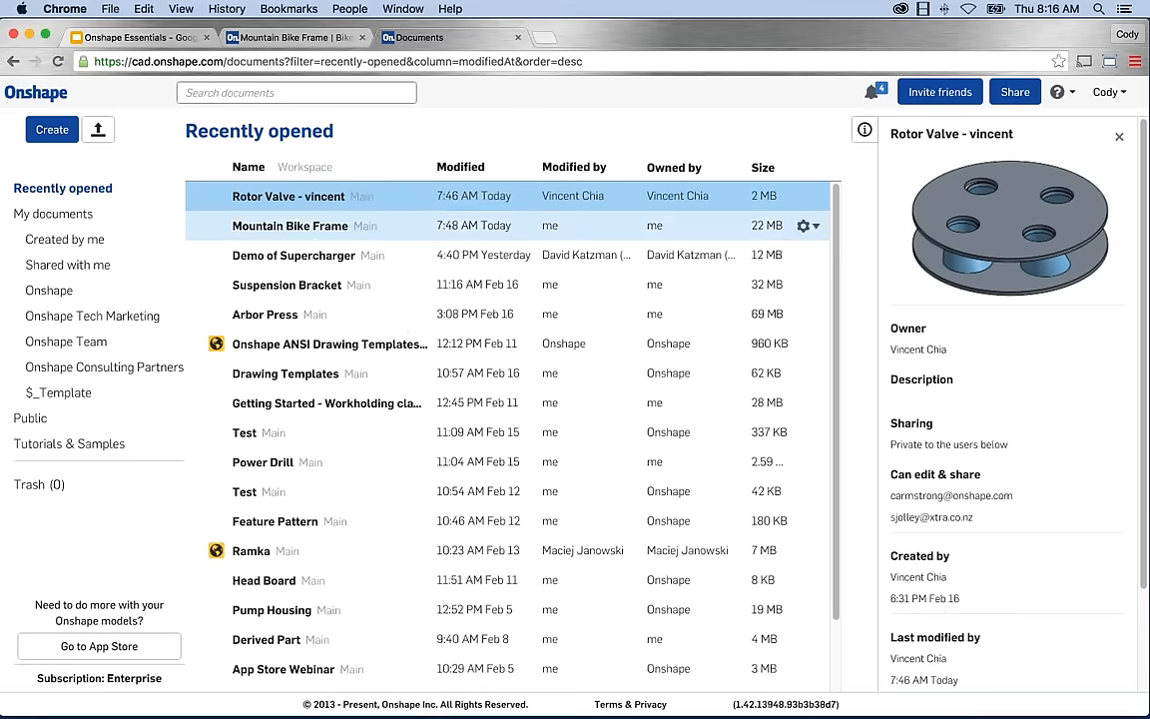
pyautogui.click(402, 238)
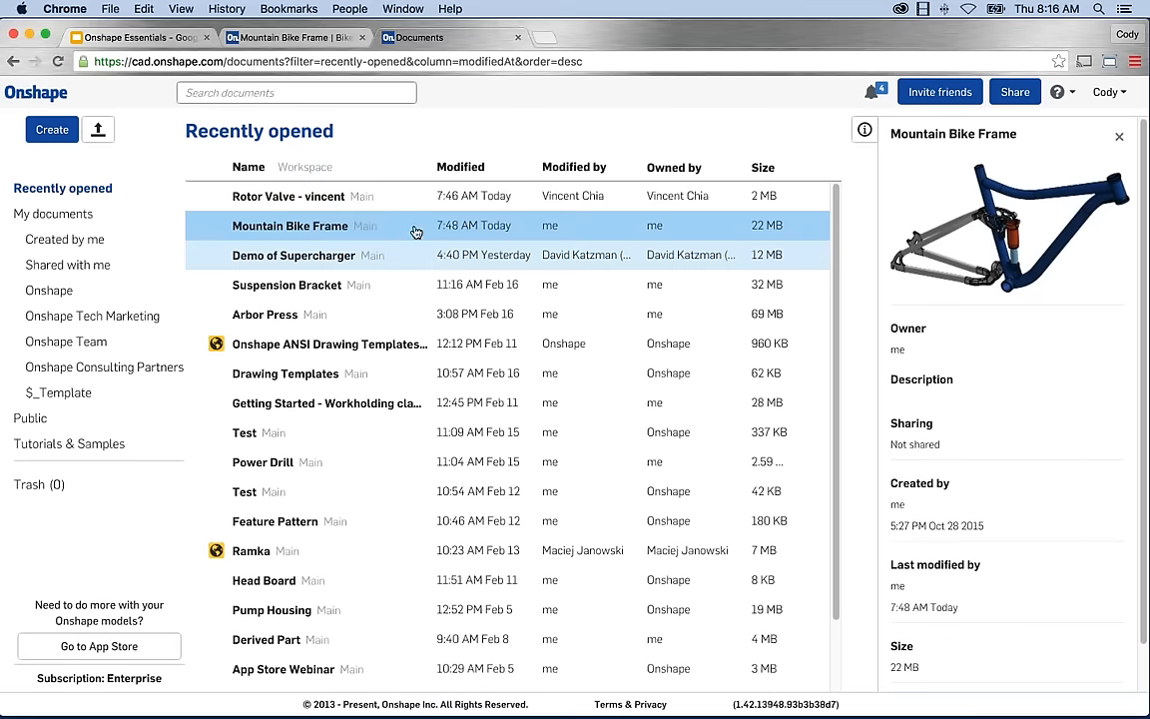
pyautogui.moveTo(817, 229)
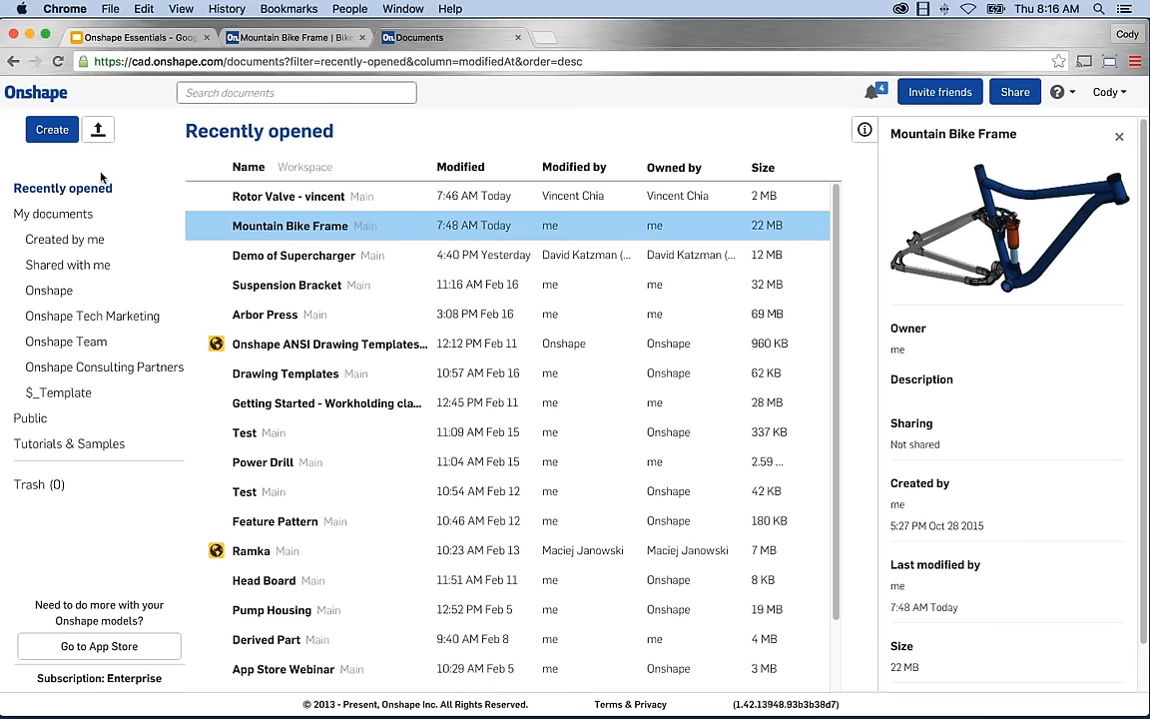
pyautogui.click(53, 214)
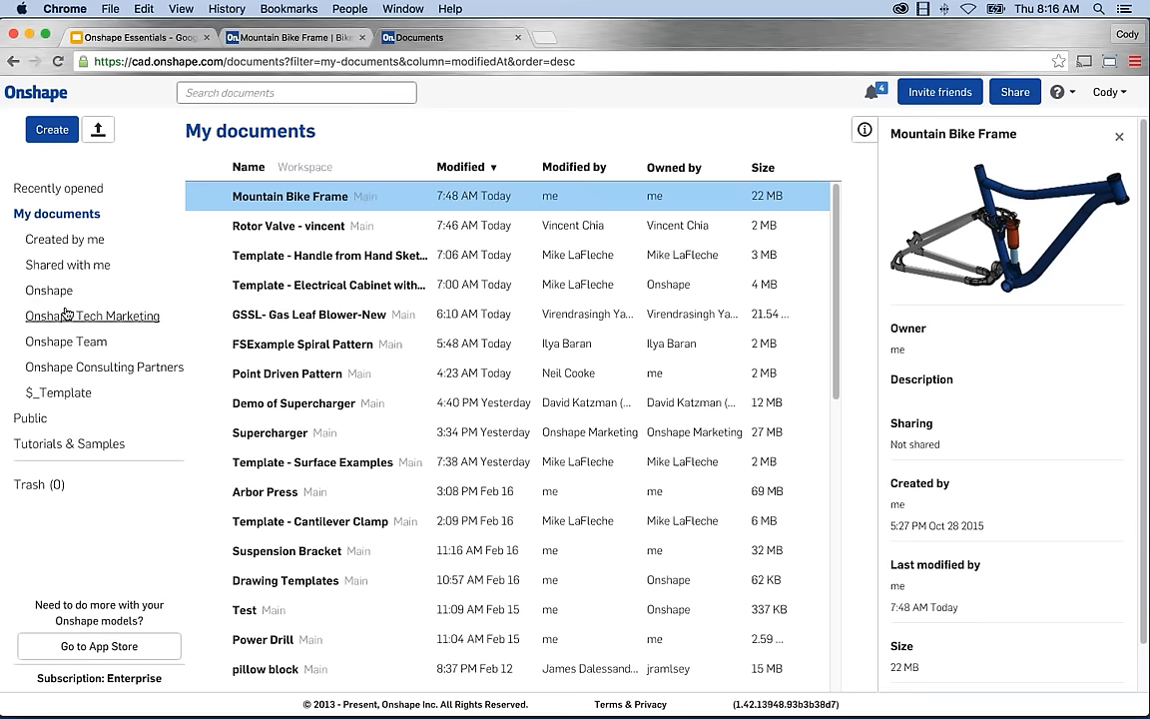
# Browse the Public documents and view the U Bolt document's details.
pyautogui.click(29, 419)
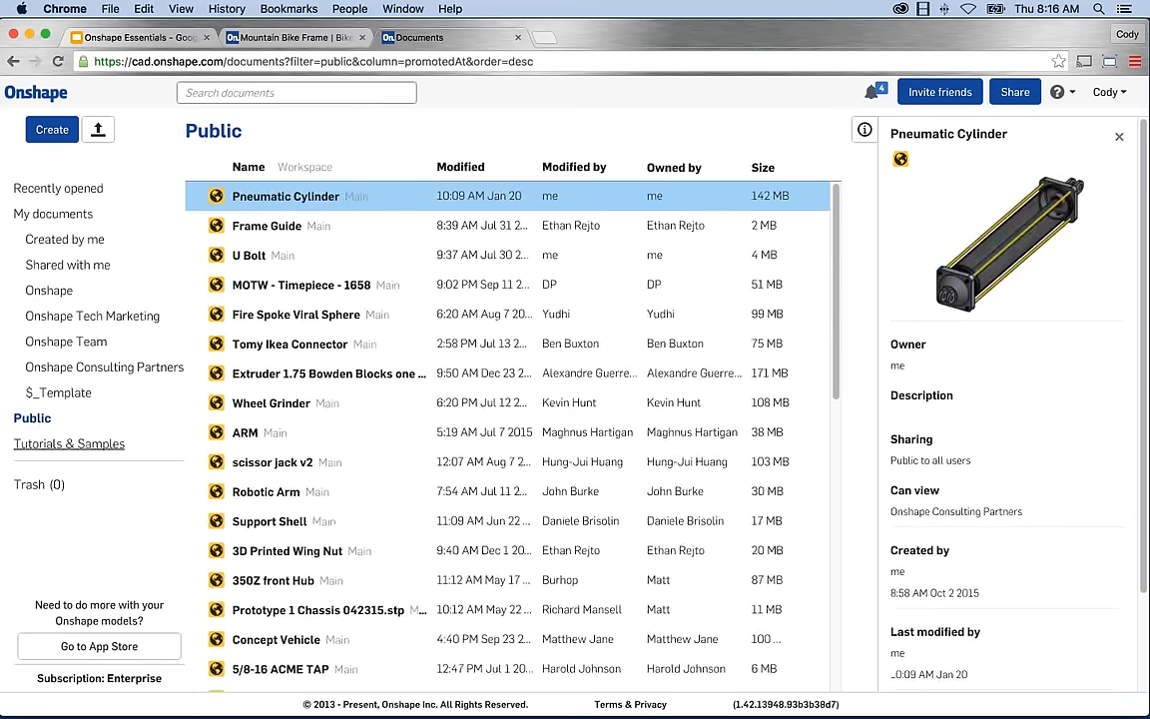
pyautogui.click(38, 444)
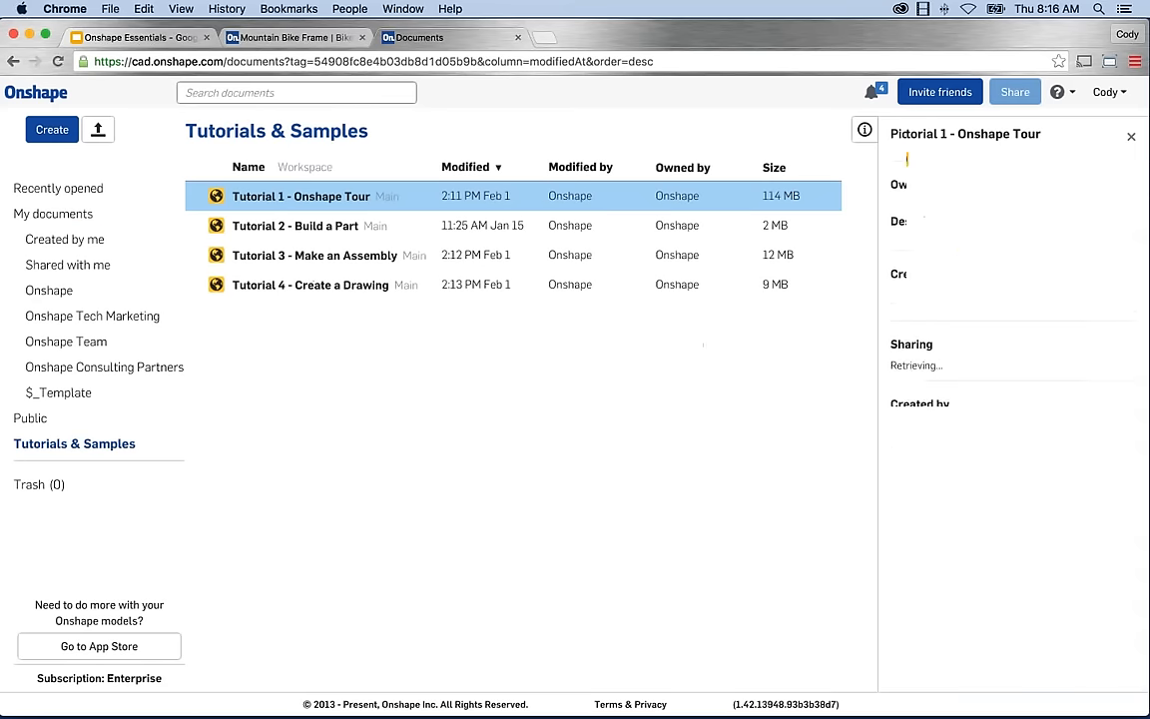
pyautogui.click(30, 419)
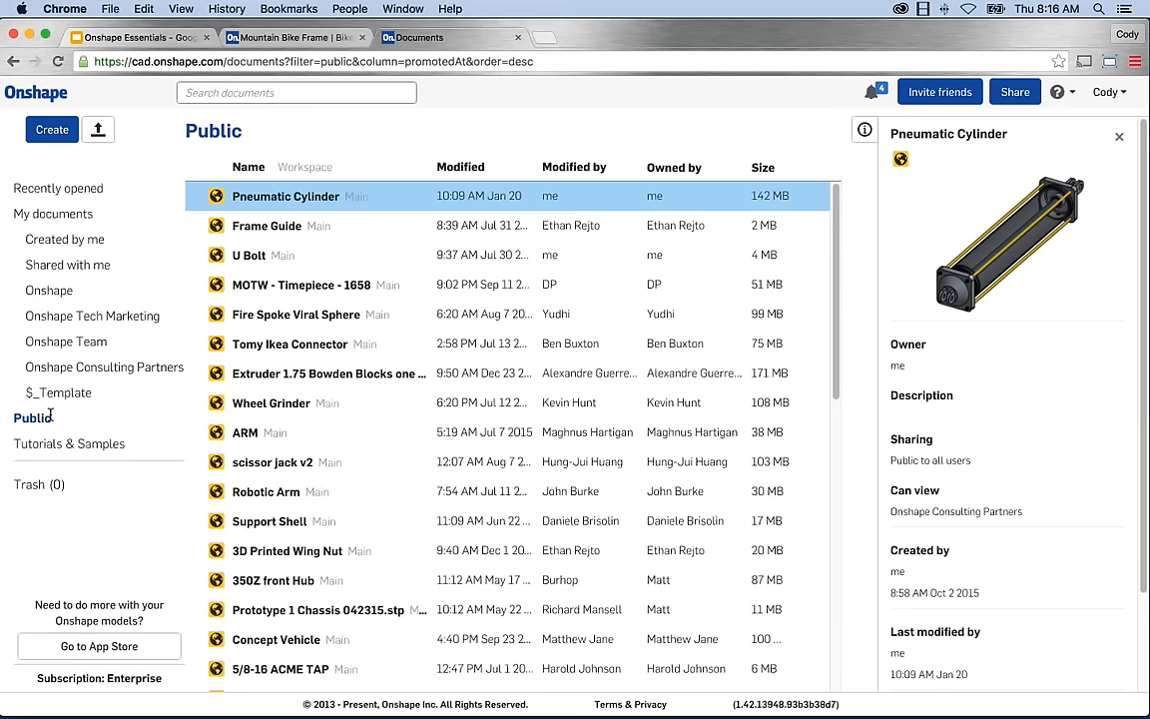
pyautogui.click(391, 228)
pyautogui.click(392, 254)
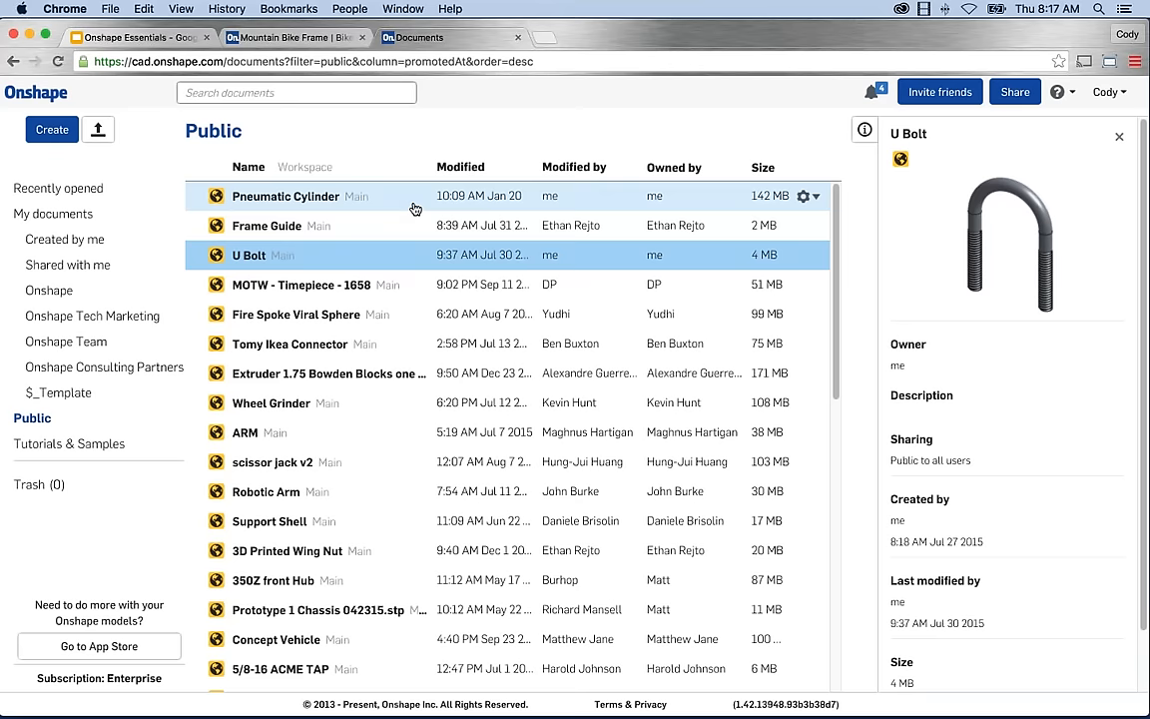
# Scroll the list, then switch to the Tutorials & Samples list of four tutorials.
pyautogui.scroll(-2, 427, 255)
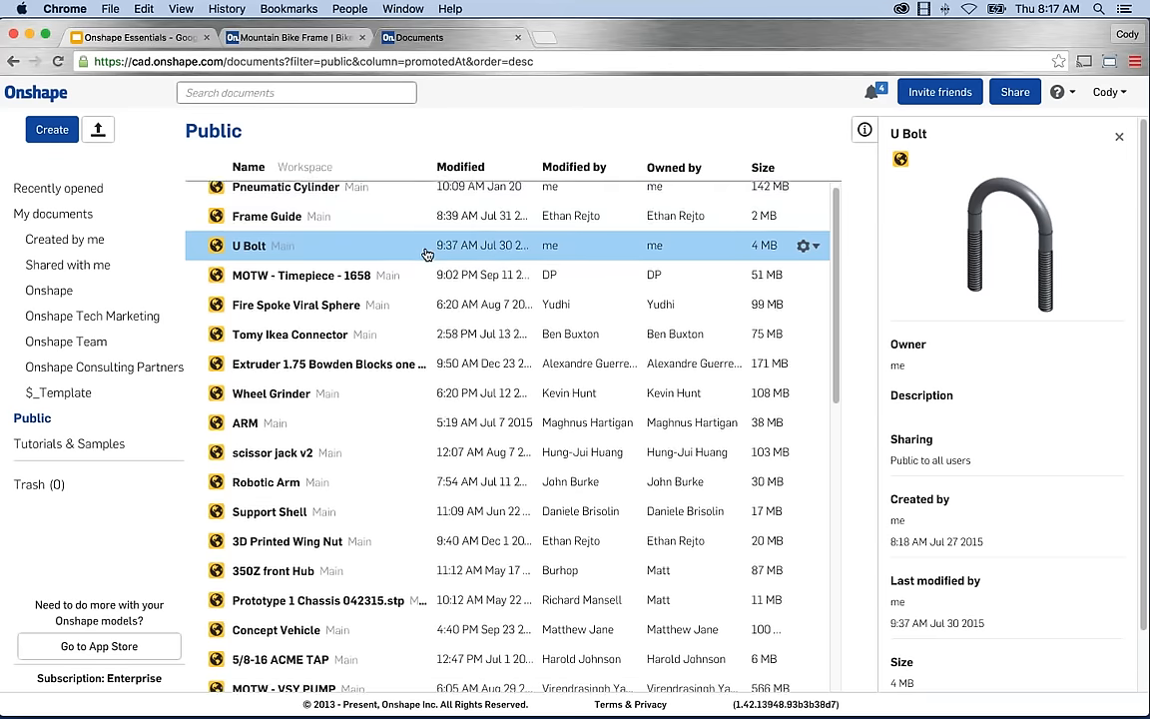
pyautogui.scroll(2, 426, 258)
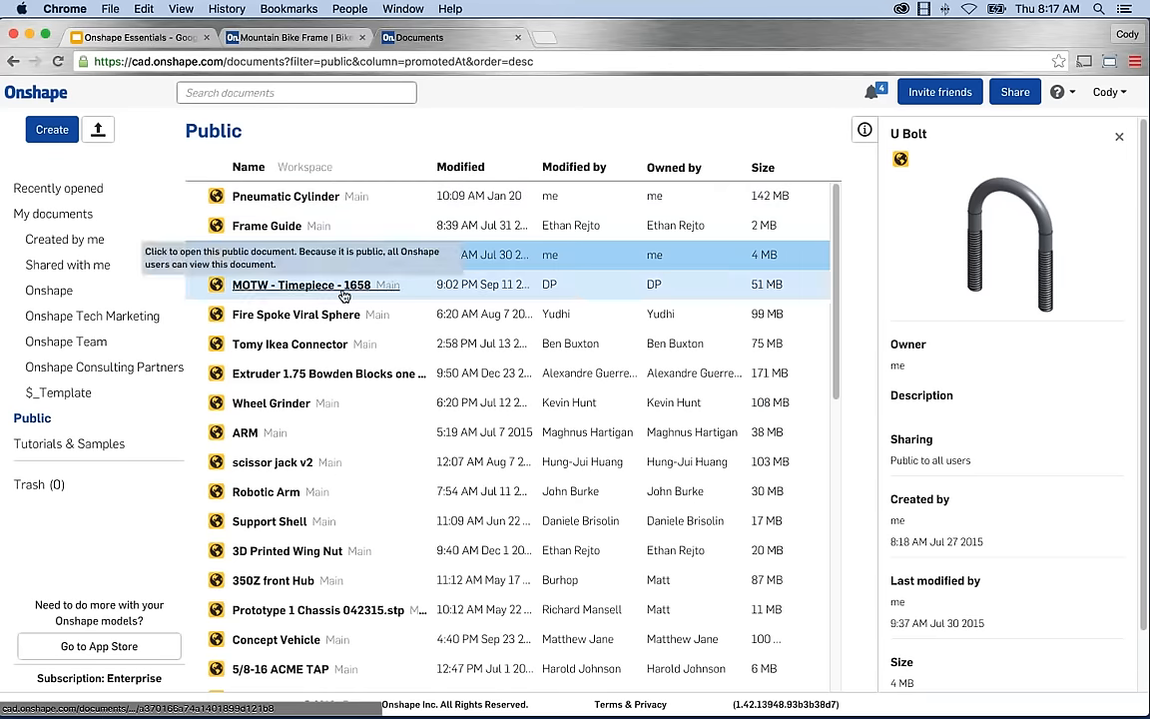
pyautogui.click(50, 443)
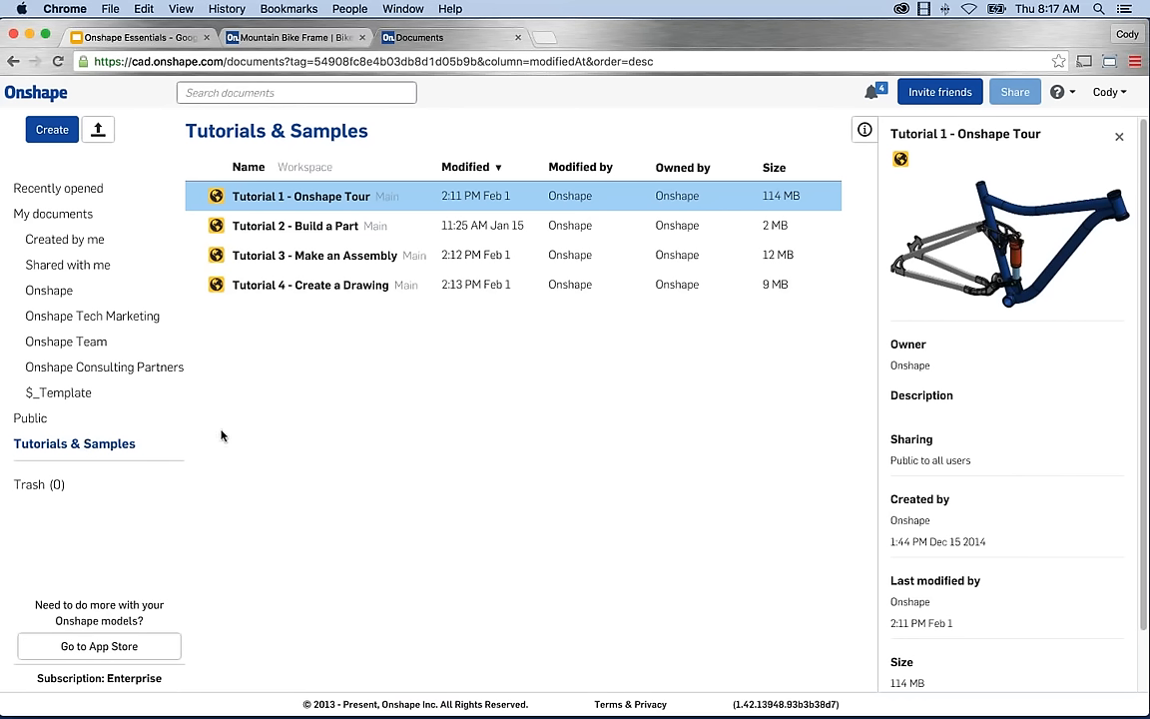
# Confirm Trash is empty, then show Mountain Bike Frame's details under Created by me.
pyautogui.click(40, 485)
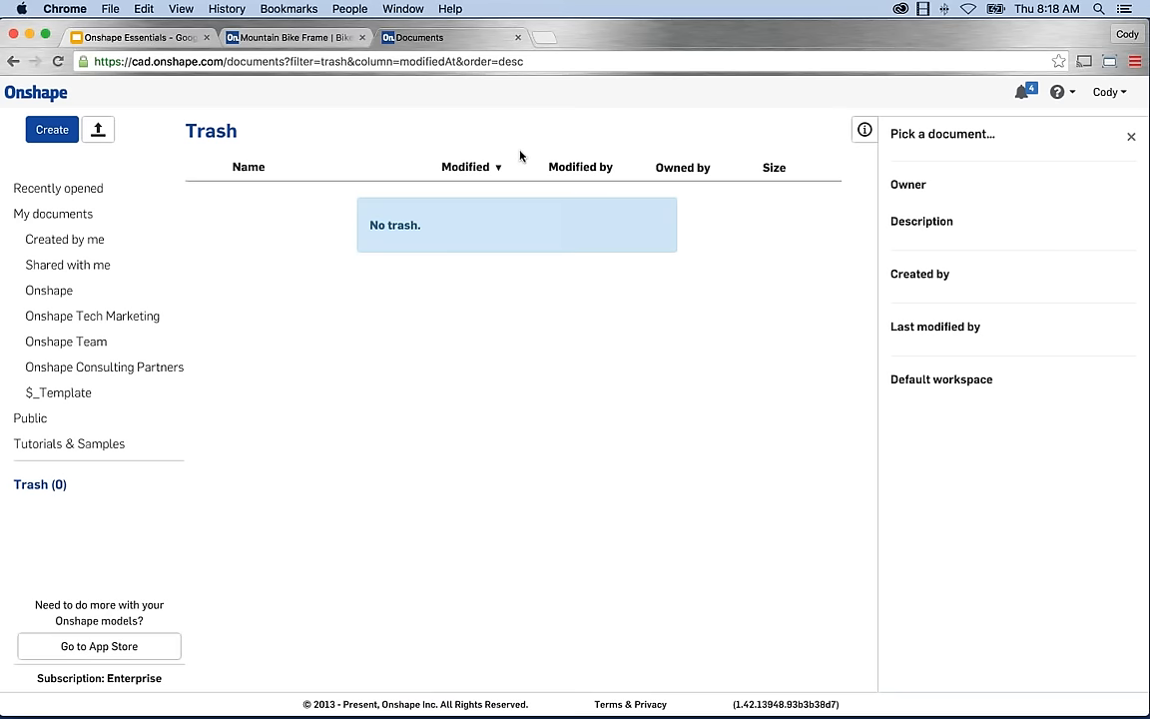
pyautogui.click(75, 238)
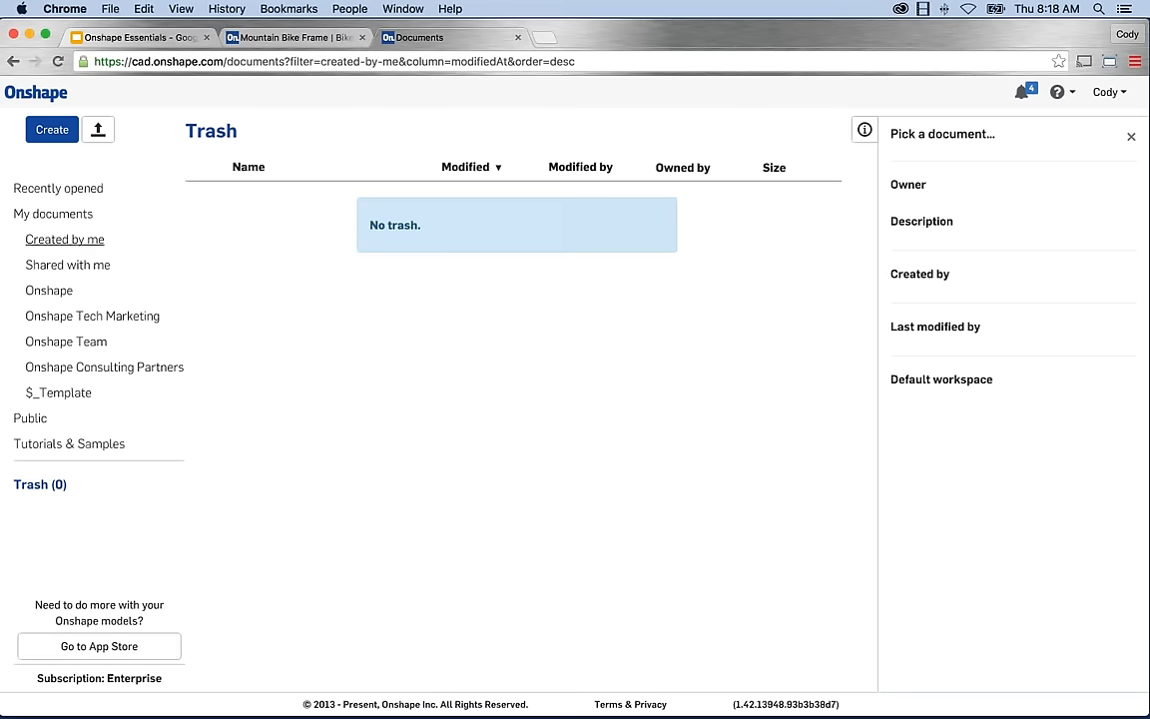
pyautogui.click(569, 196)
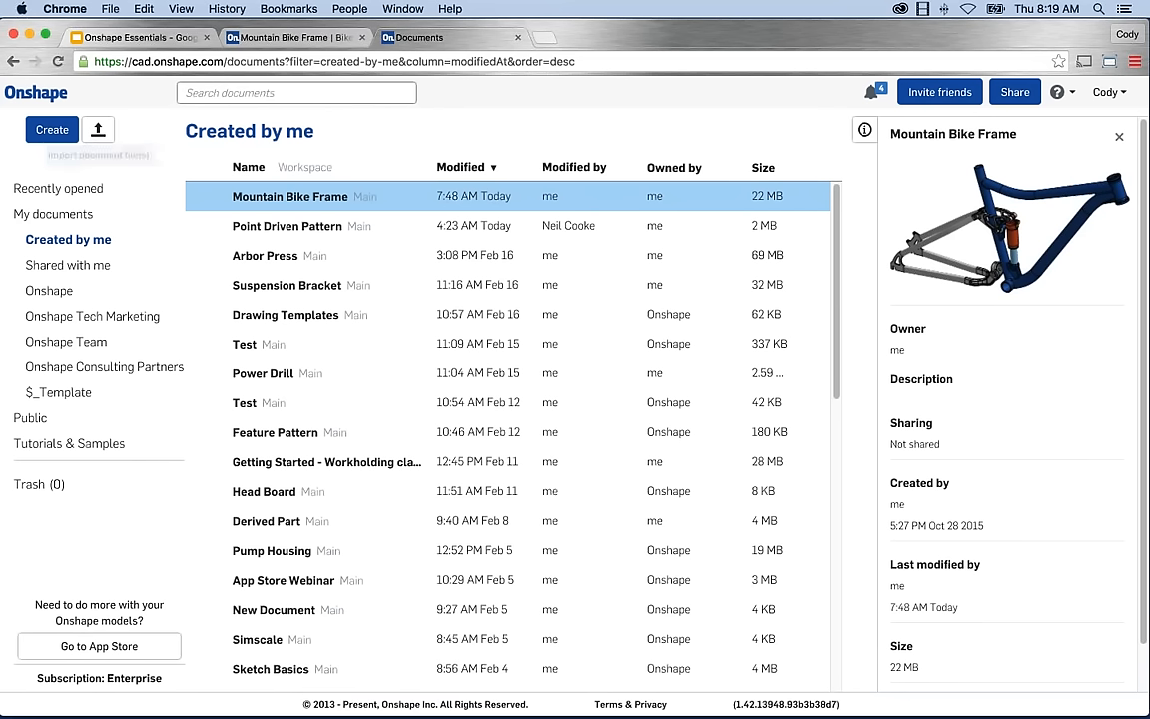
pyautogui.click(187, 91)
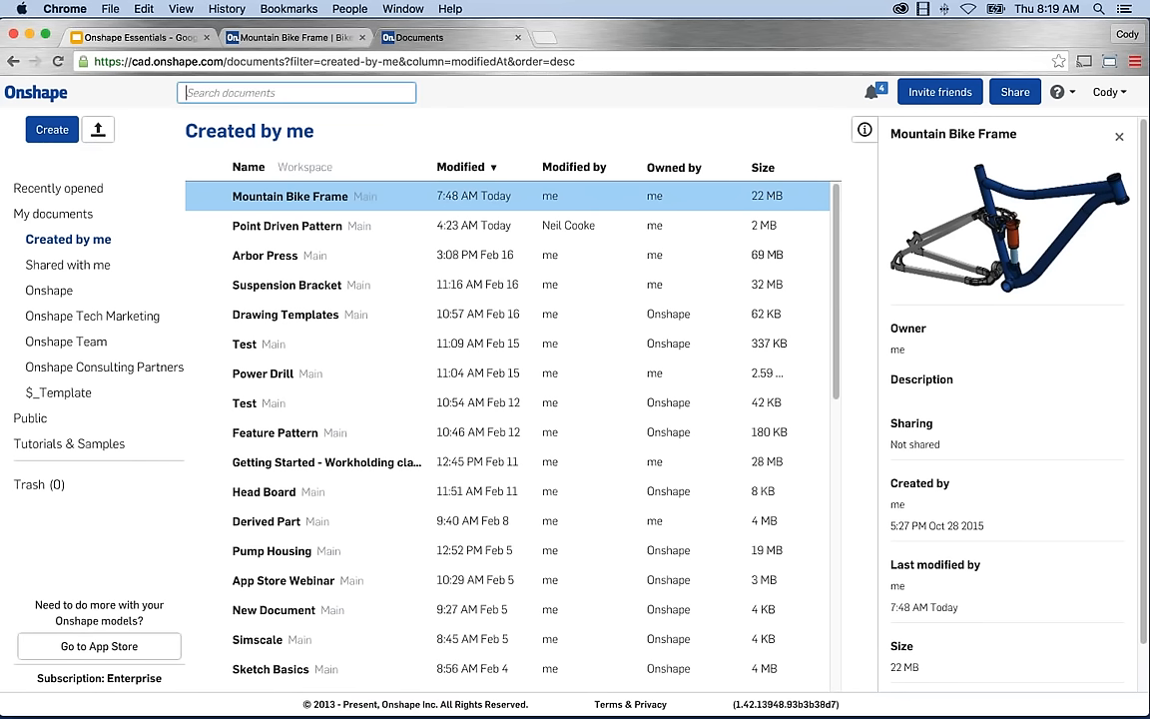
pyautogui.write('Mountain')
pyautogui.press('Return')
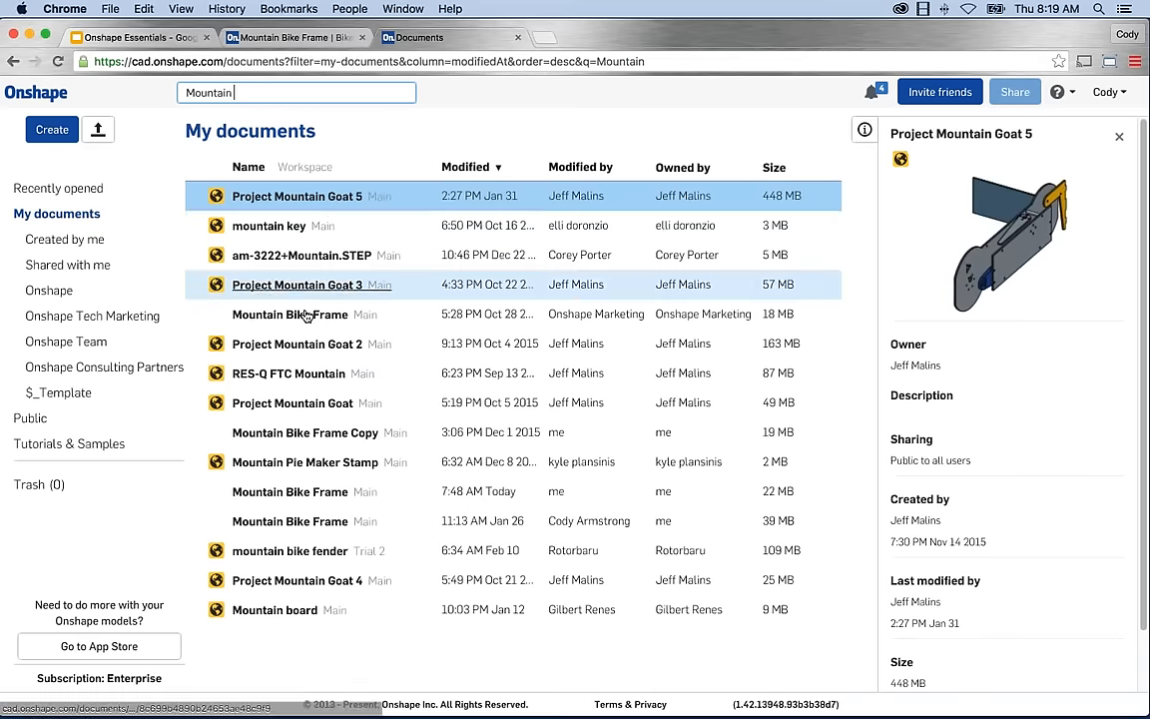
pyautogui.click(380, 318)
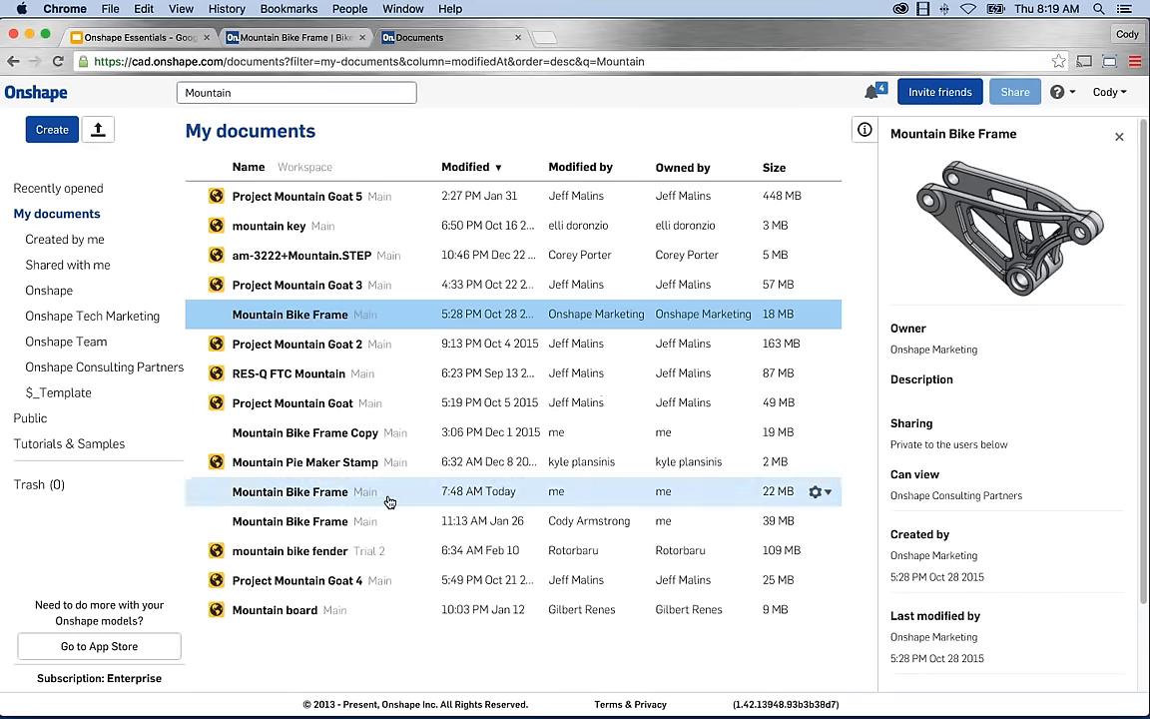
pyautogui.click(66, 240)
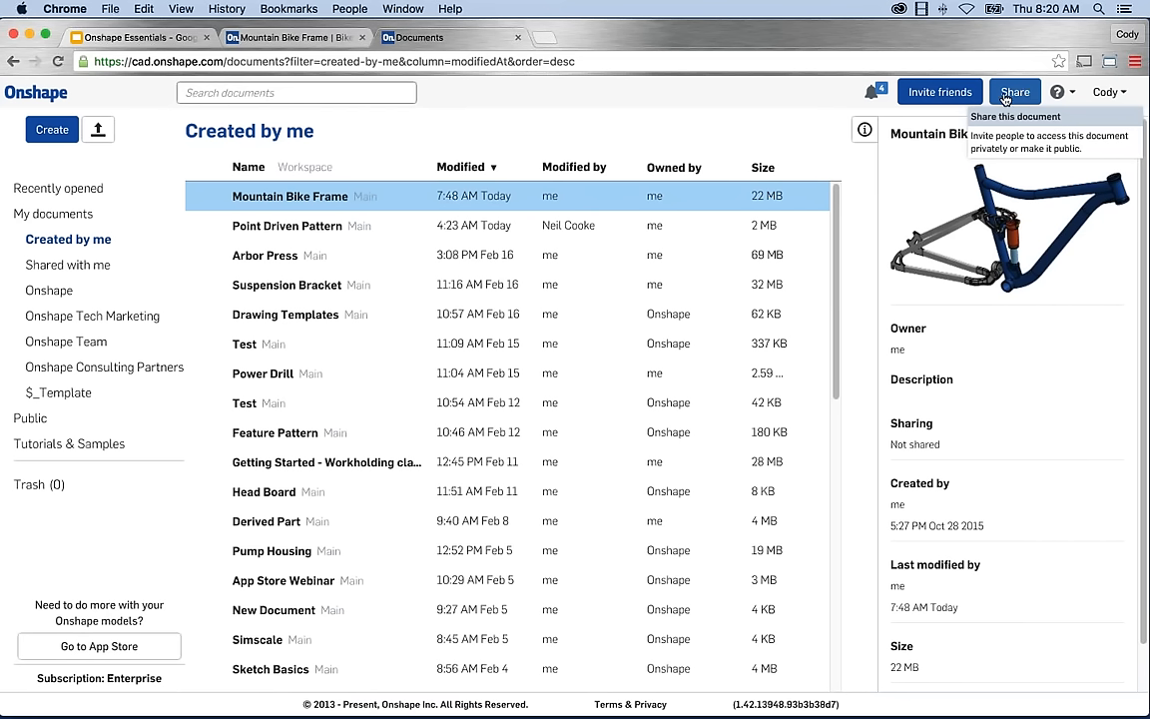
# View the keyboard shortcuts reference from the Help menu, then dismiss the help options.
pyautogui.click(1066, 94)
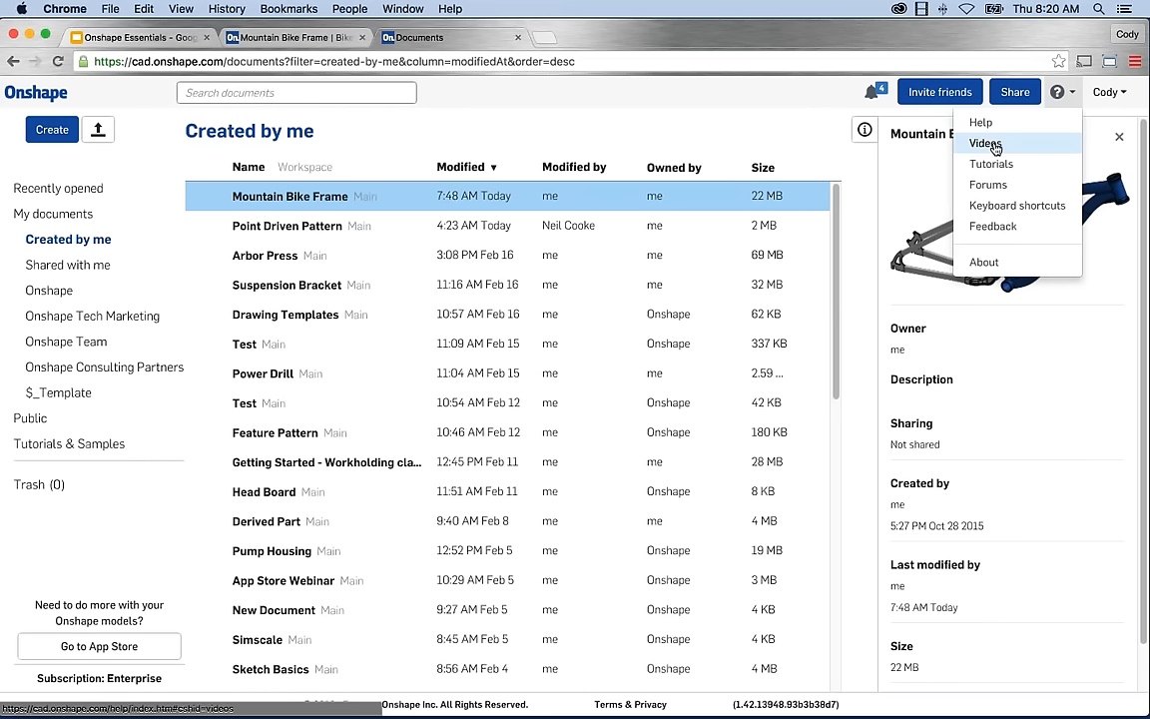
pyautogui.click(1016, 204)
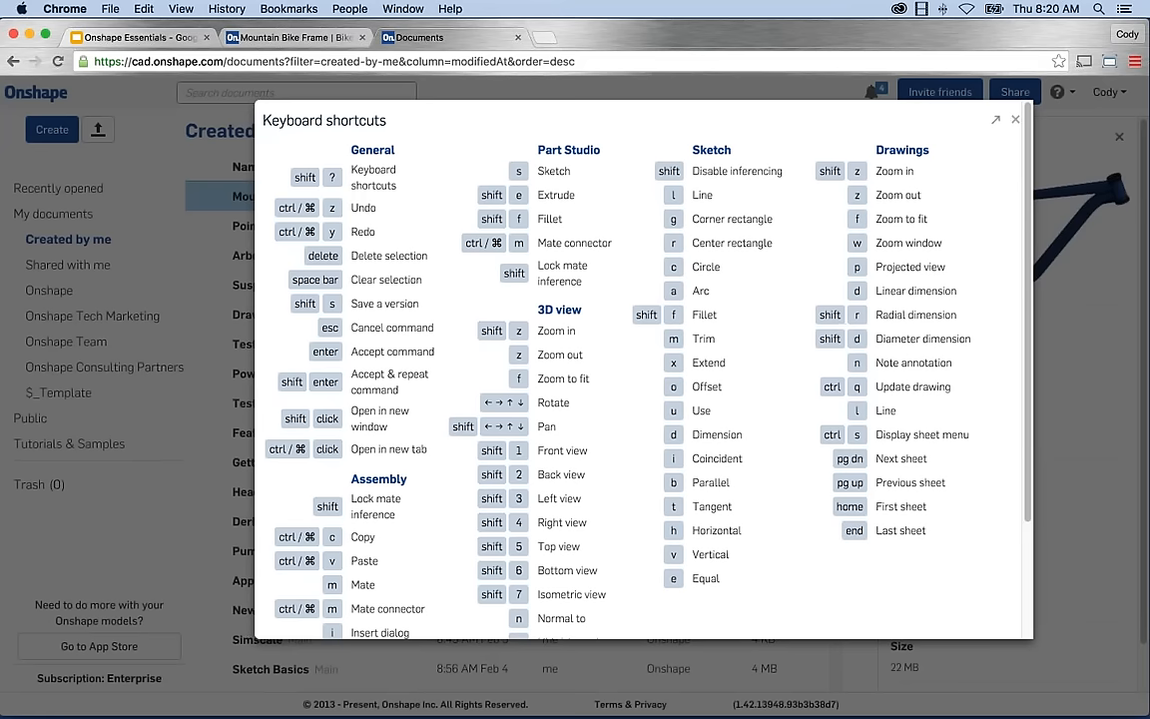
pyautogui.press('Escape')
pyautogui.click(1058, 92)
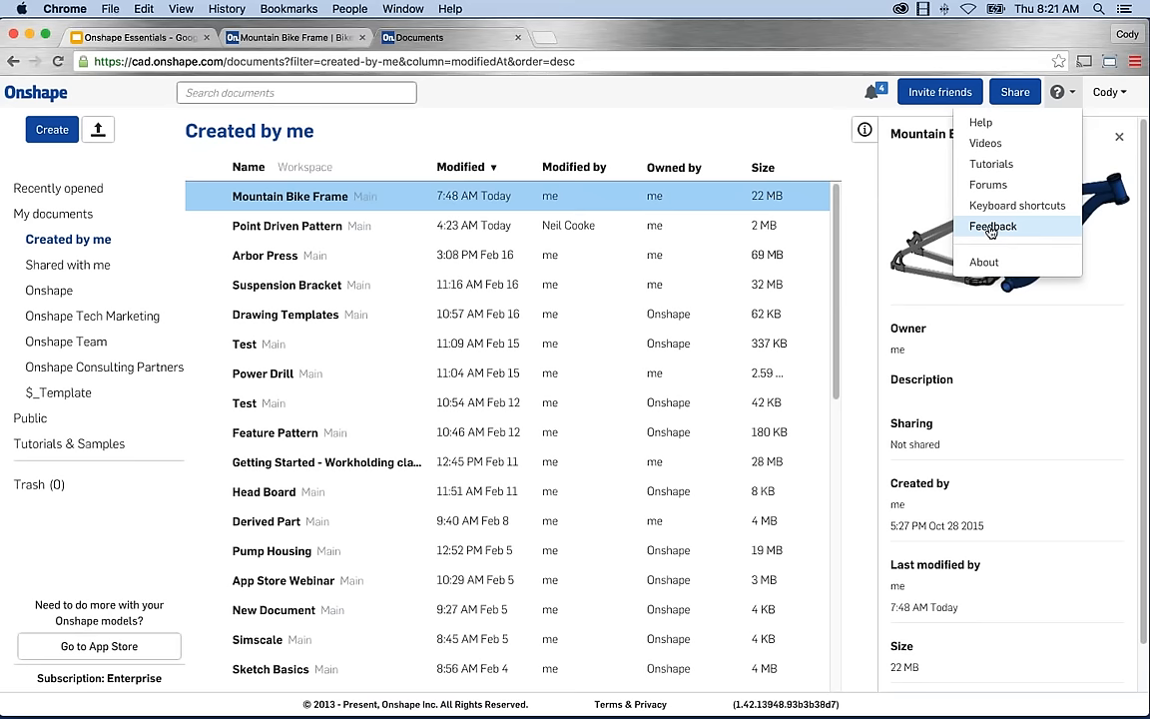
pyautogui.click(752, 125)
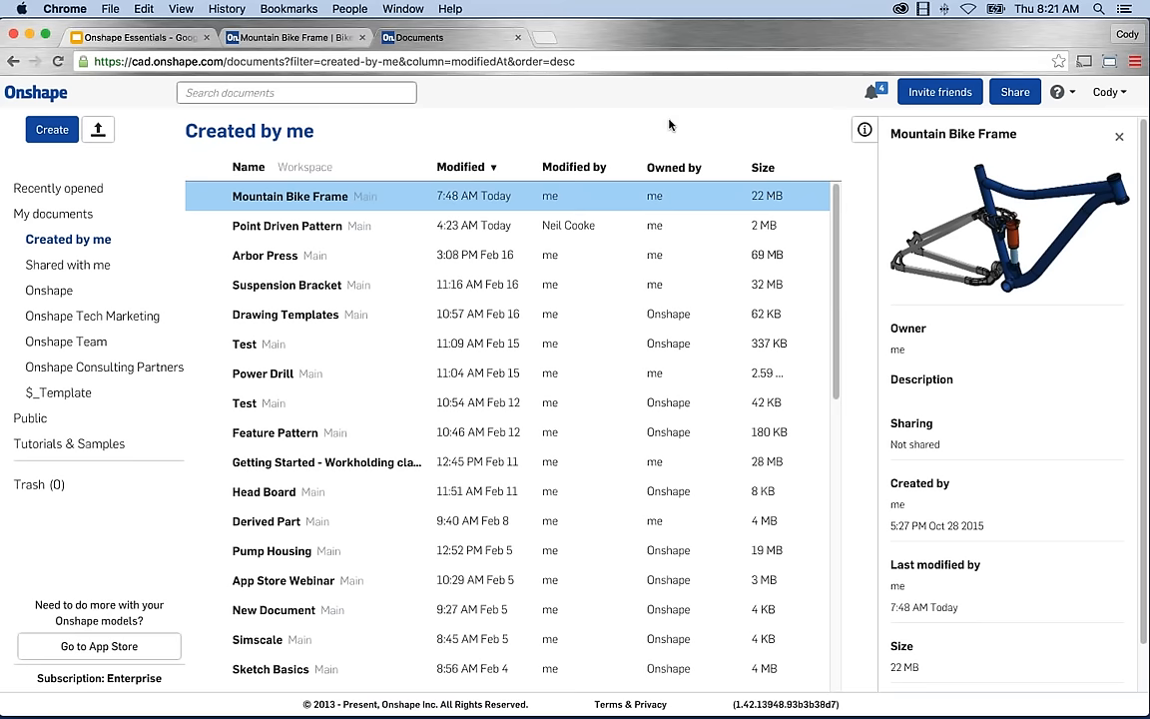
# Open Account Settings Preferences showing Inch, Degree and Pound units.
pyautogui.click(1120, 96)
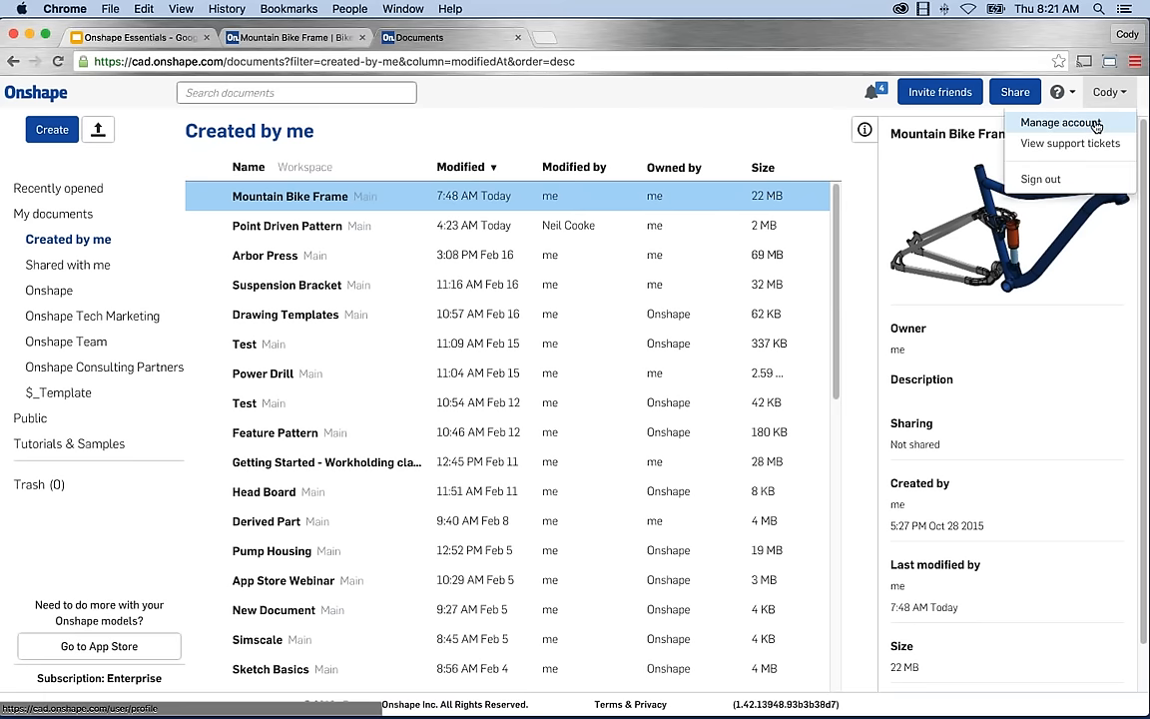
pyautogui.click(1061, 123)
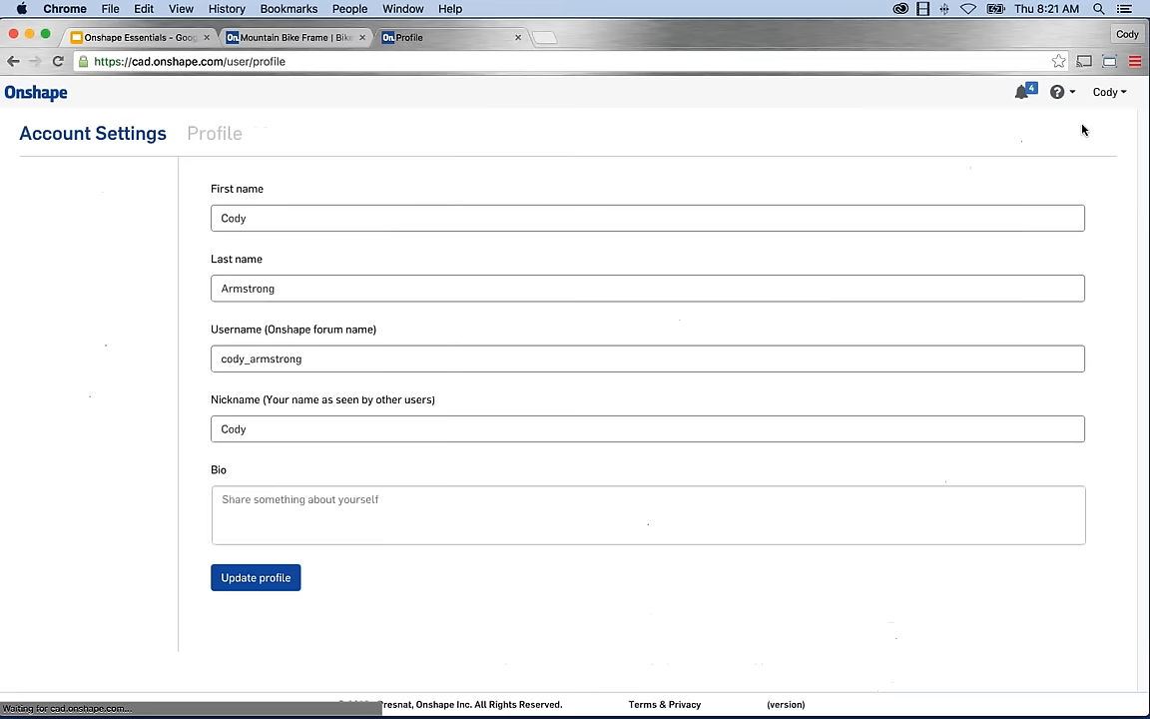
pyautogui.click(55, 220)
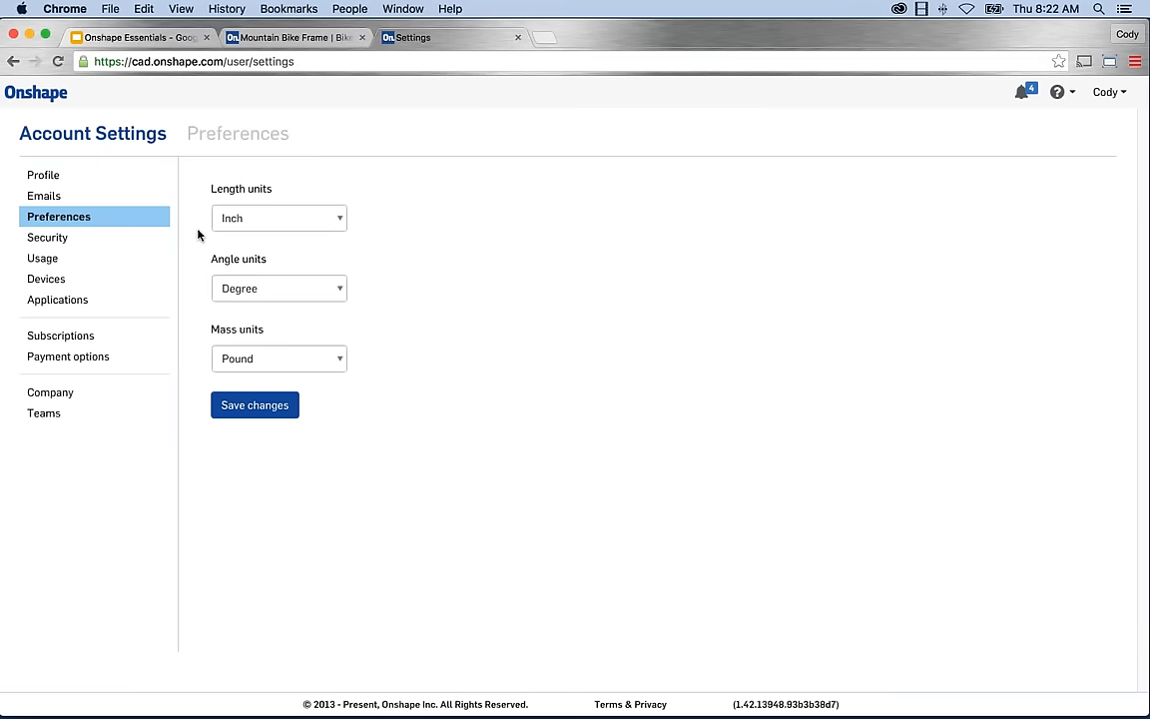
# Leave the length unit at Inch and show the Security page with password and 2-factor settings.
pyautogui.click(228, 217)
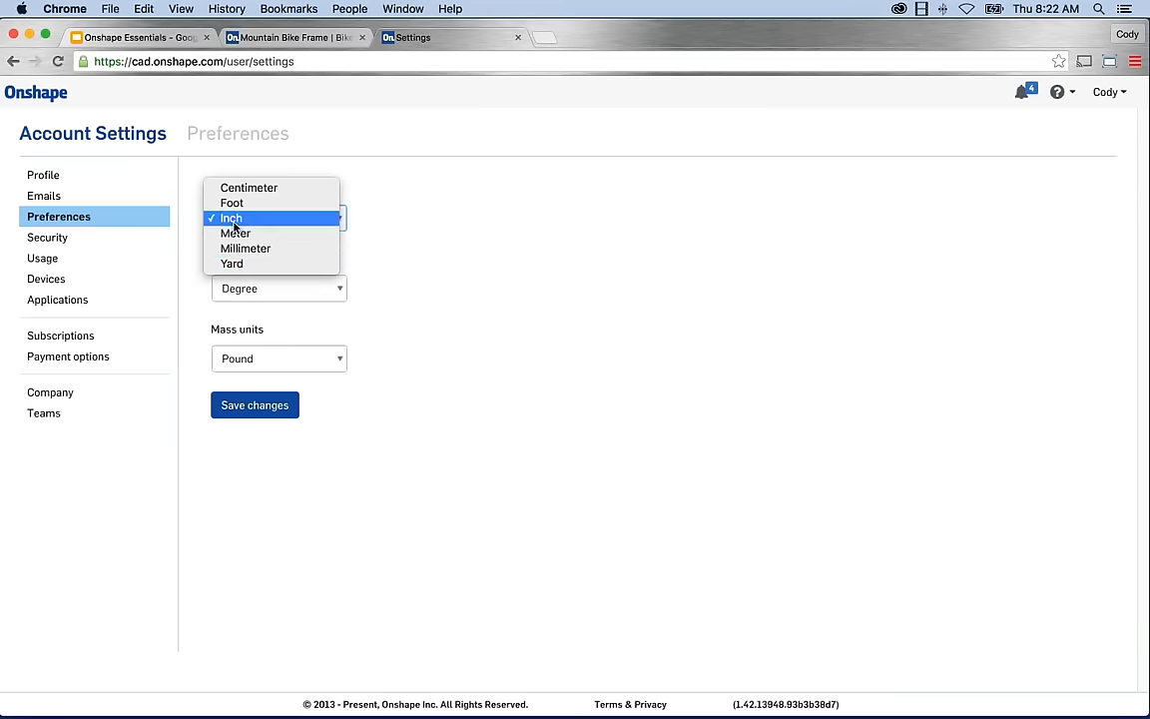
pyautogui.click(186, 239)
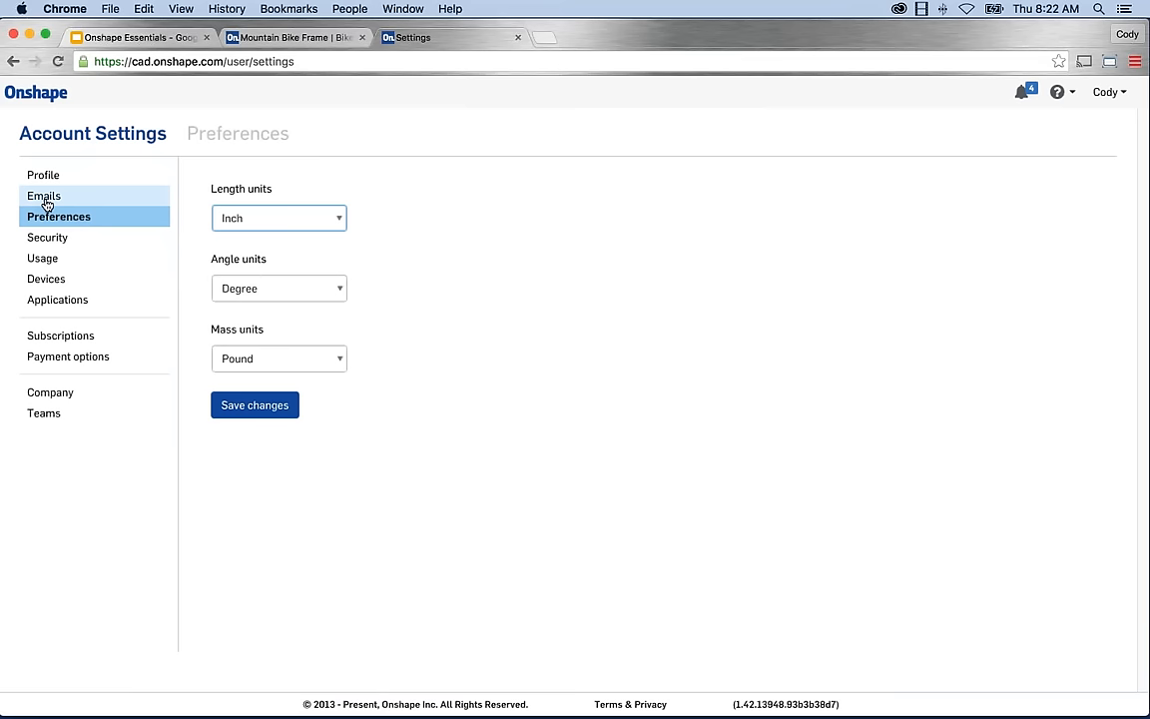
pyautogui.click(57, 238)
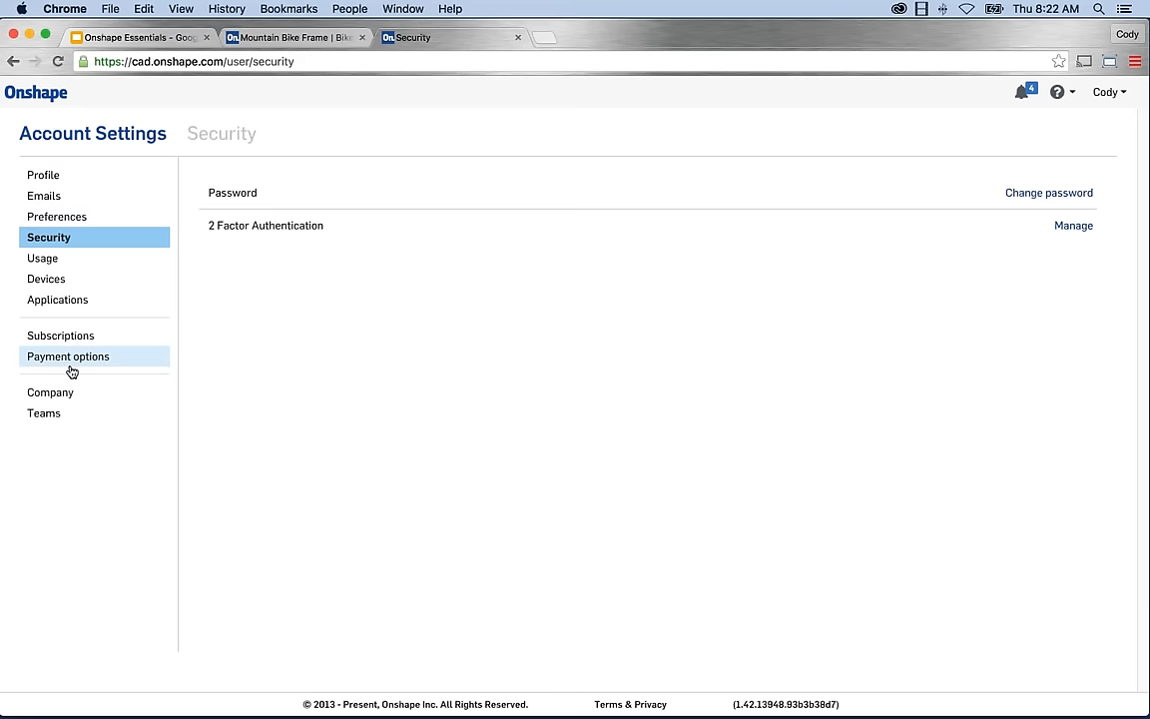
# Return from account settings to the Created by me documents list.
pyautogui.click(36, 92)
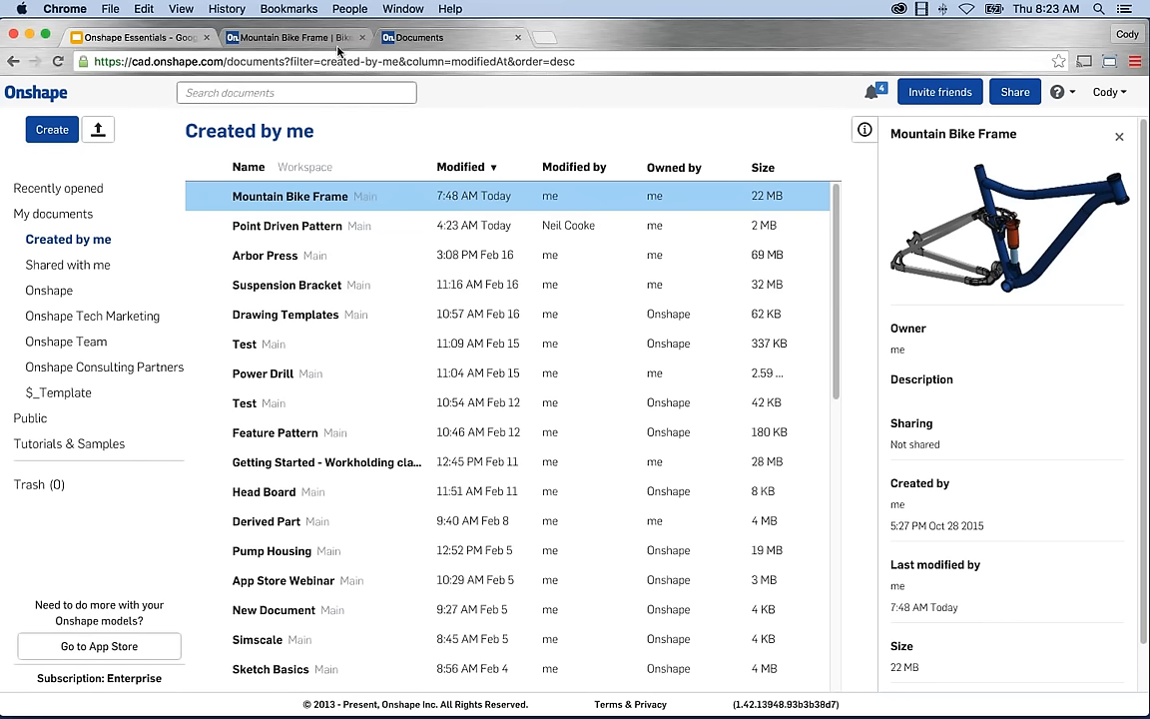
# Switch back to the Mountain Bike Frame document showing the Bike Frame Assy assembly.
pyautogui.click(284, 38)
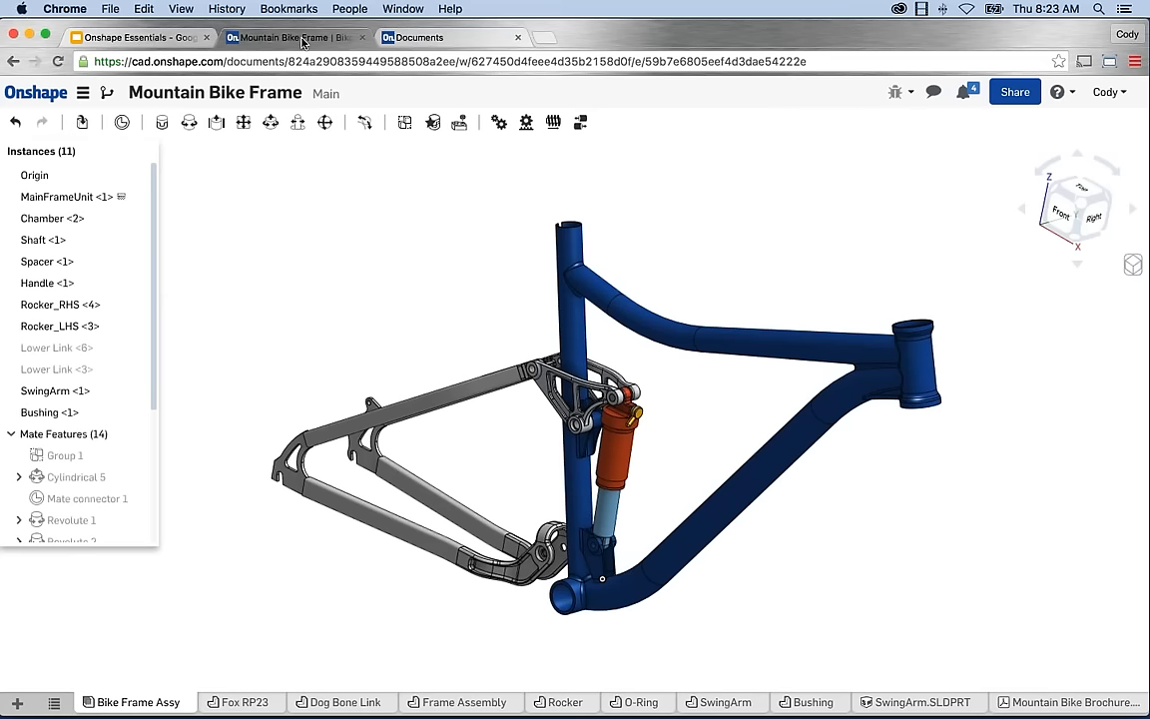
pyautogui.rightClick(303, 41)
pyautogui.click(278, 161)
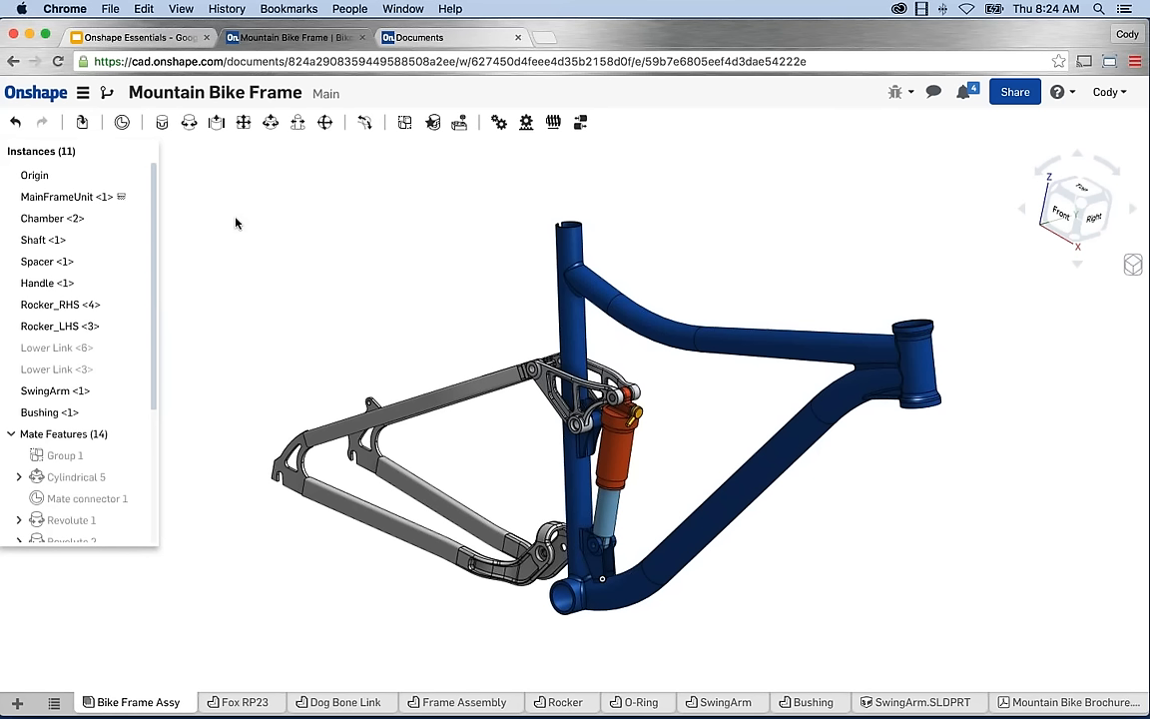
# Close the document and reopen Mountain Bike Frame from the Created by me list.
pyautogui.click(28, 95)
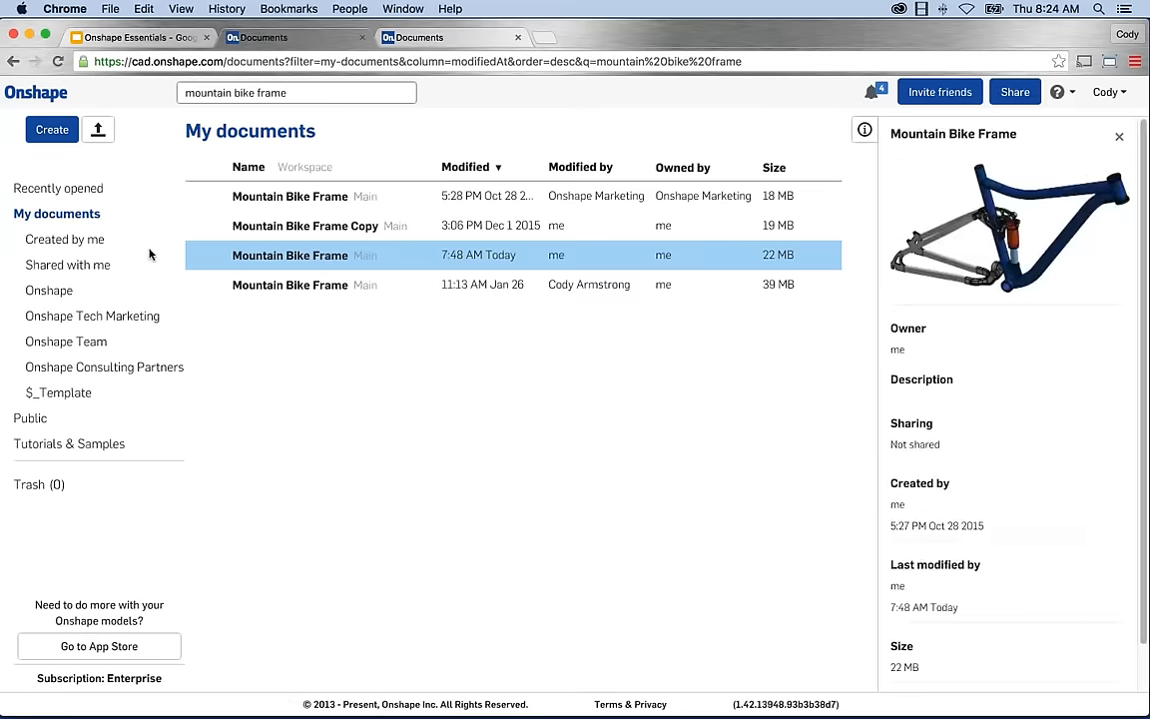
pyautogui.click(64, 240)
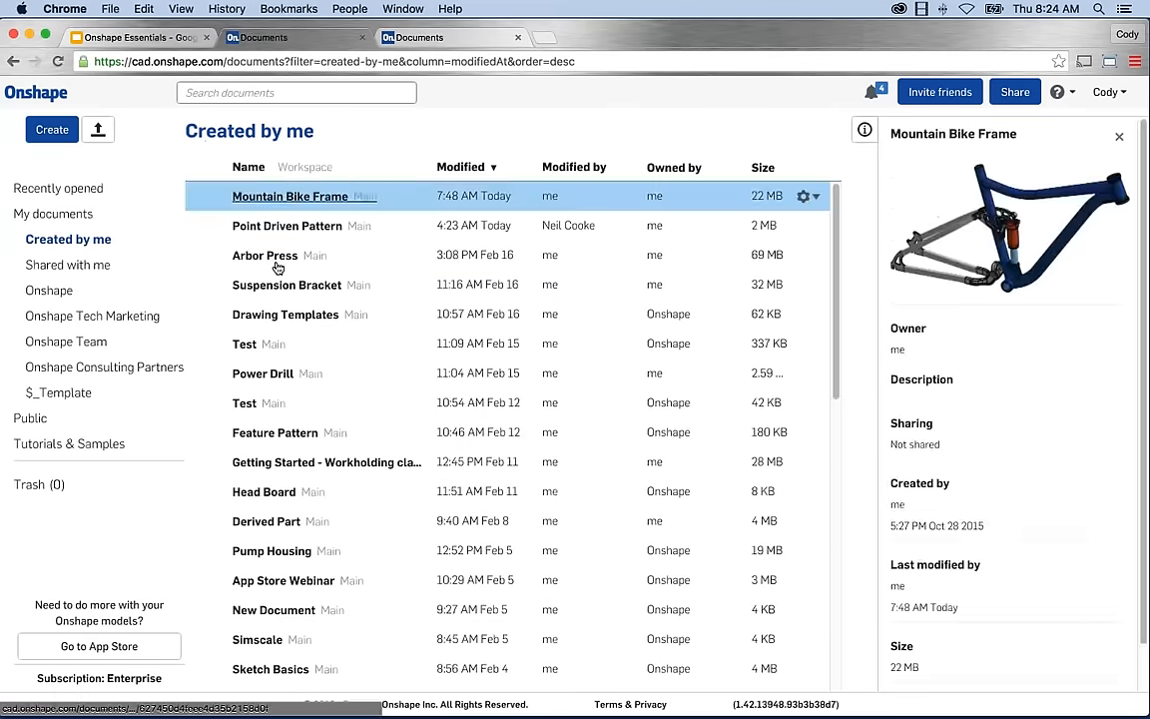
pyautogui.click(290, 197)
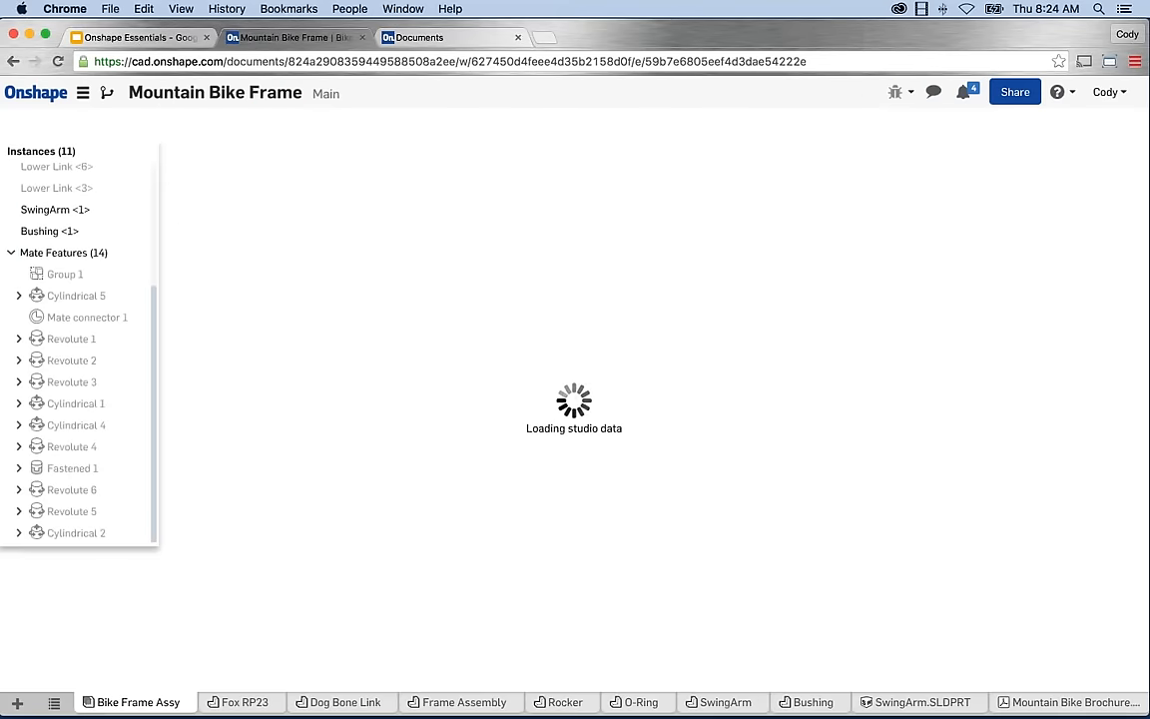
# Open Versions and history, listing the Main workspace and the Start version.
pyautogui.click(83, 96)
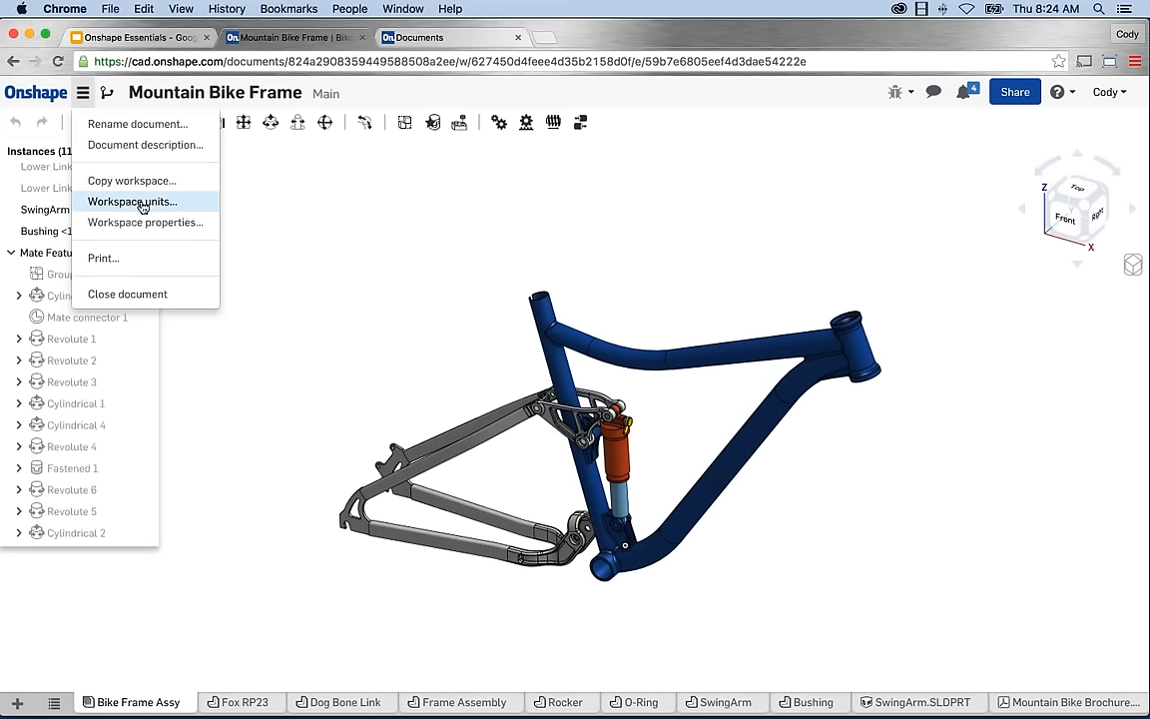
pyautogui.click(300, 206)
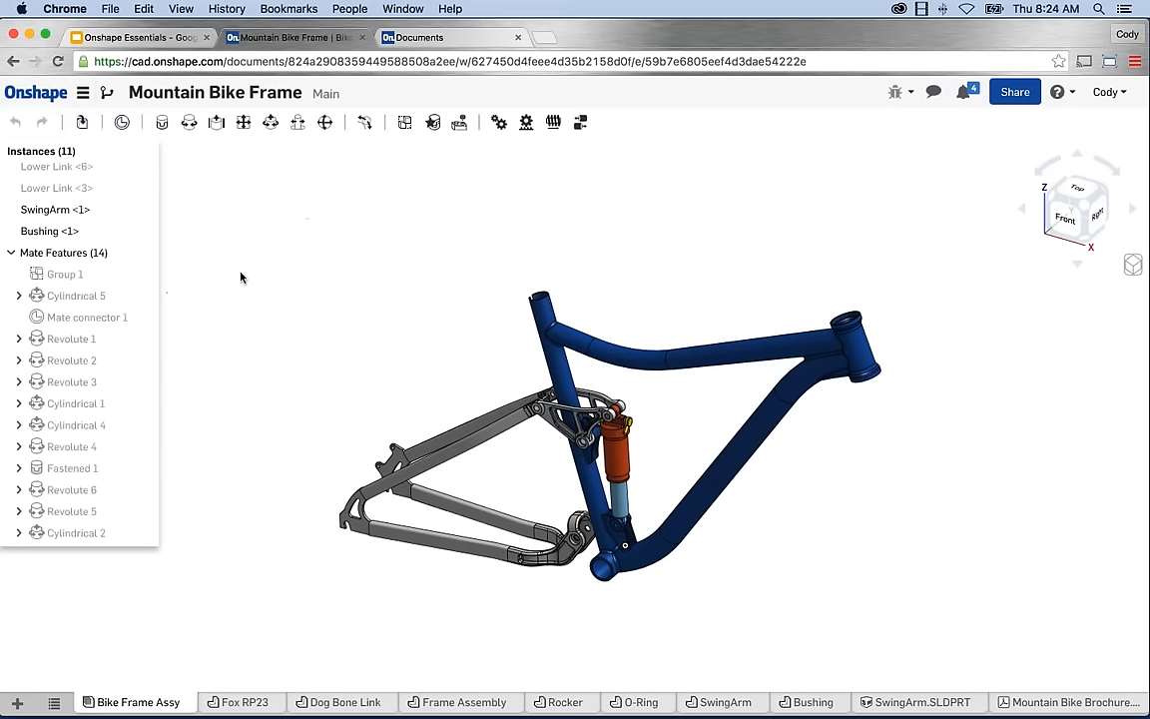
pyautogui.click(106, 97)
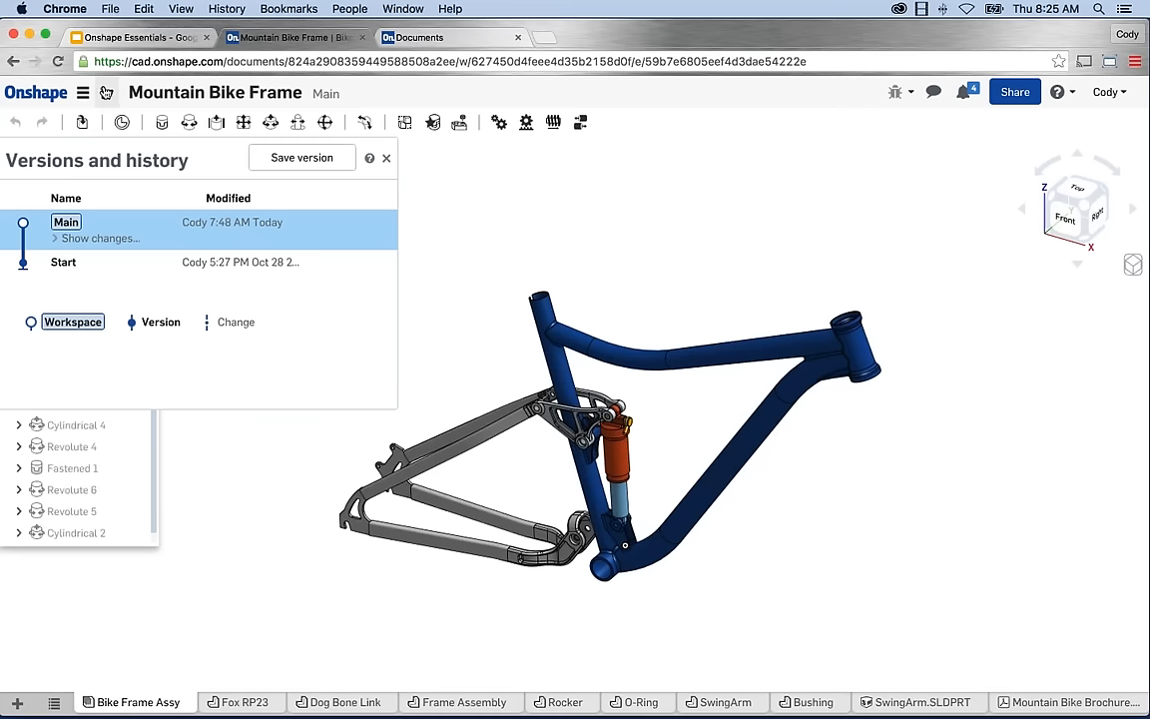
# Expand Main's changes, scroll through the history, then close the Versions and history panel.
pyautogui.click(109, 238)
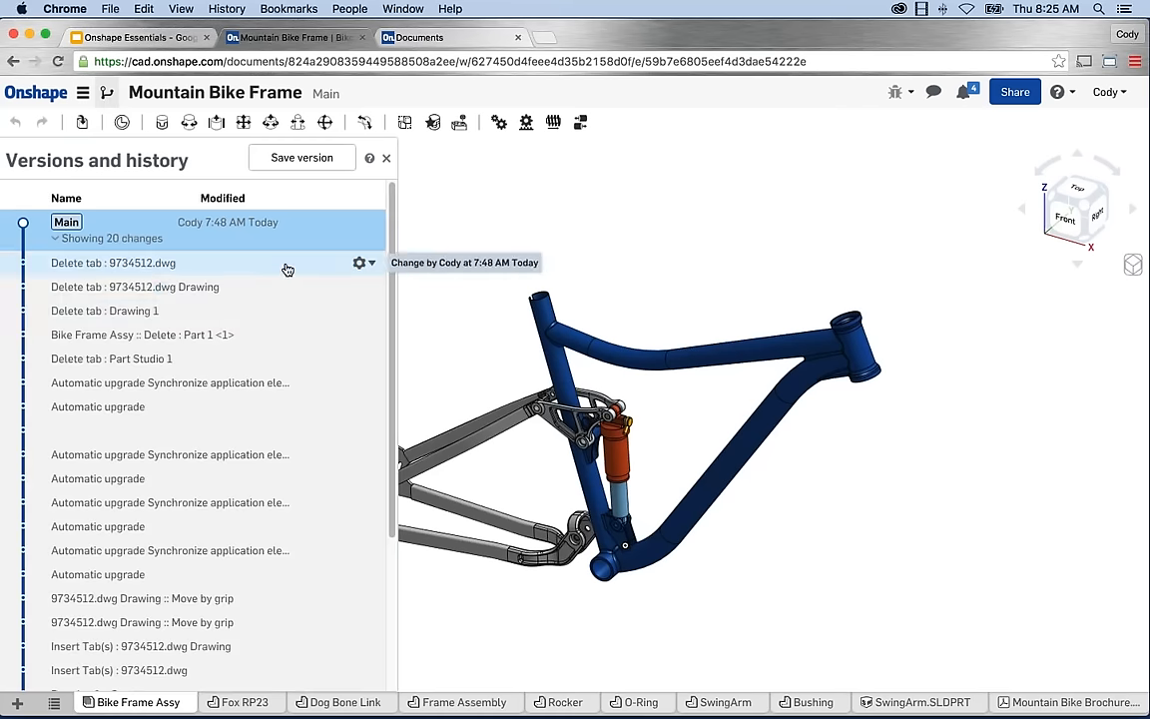
pyautogui.scroll(-1, 392, 330)
pyautogui.scroll(-2, 392, 340)
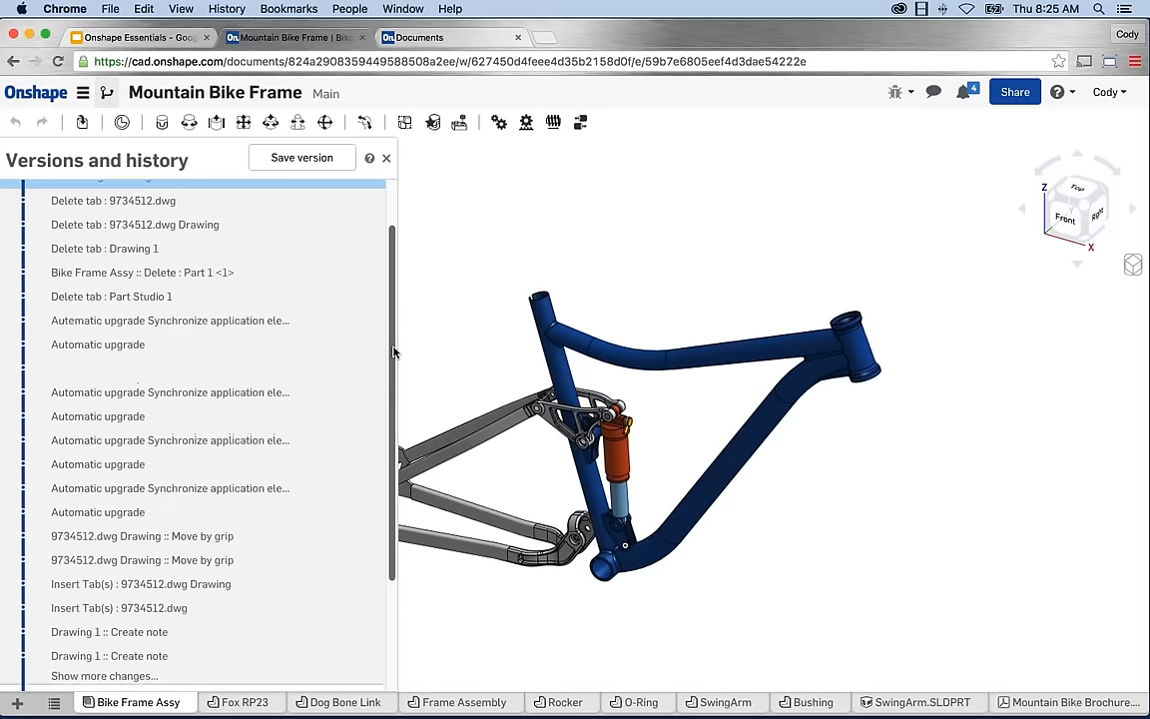
pyautogui.scroll(3, 393, 315)
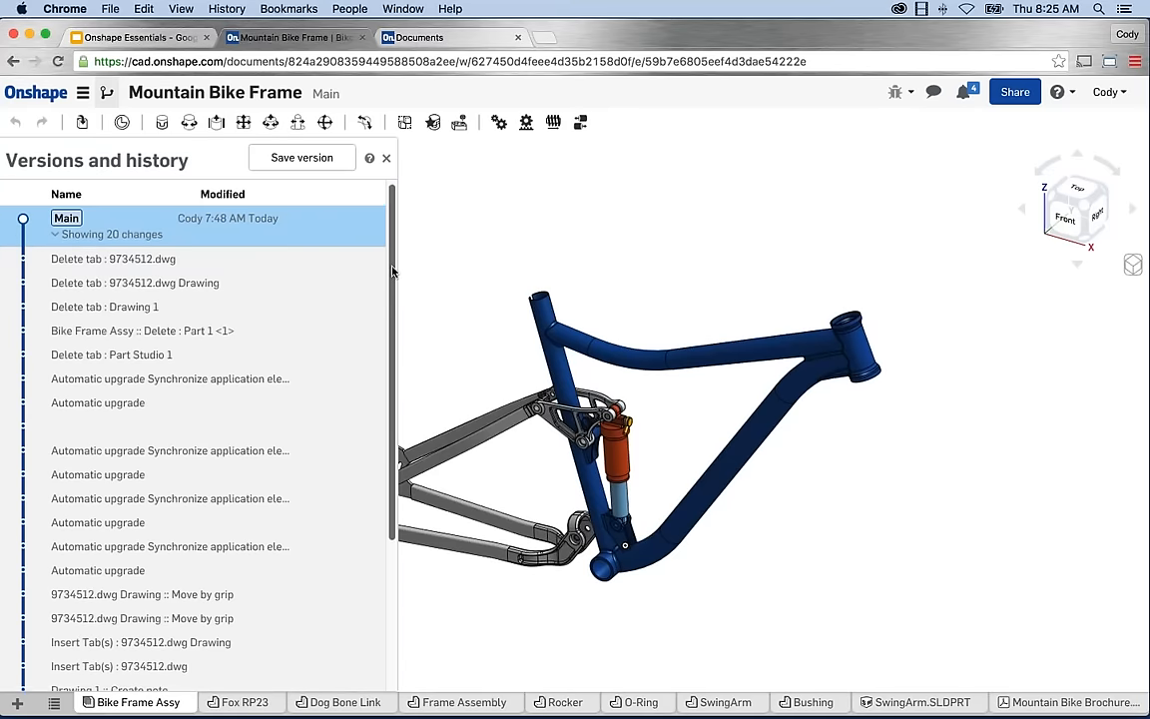
pyautogui.moveTo(391, 256); pyautogui.dragTo(392, 383)
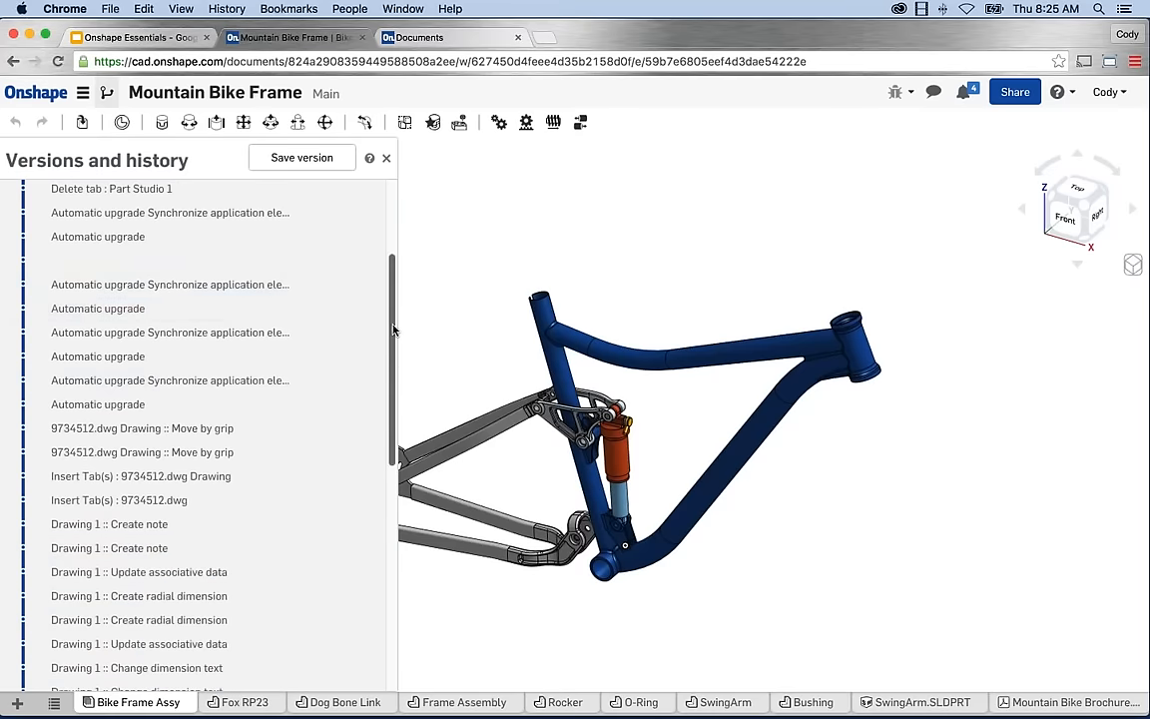
pyautogui.scroll(-6, 392, 326)
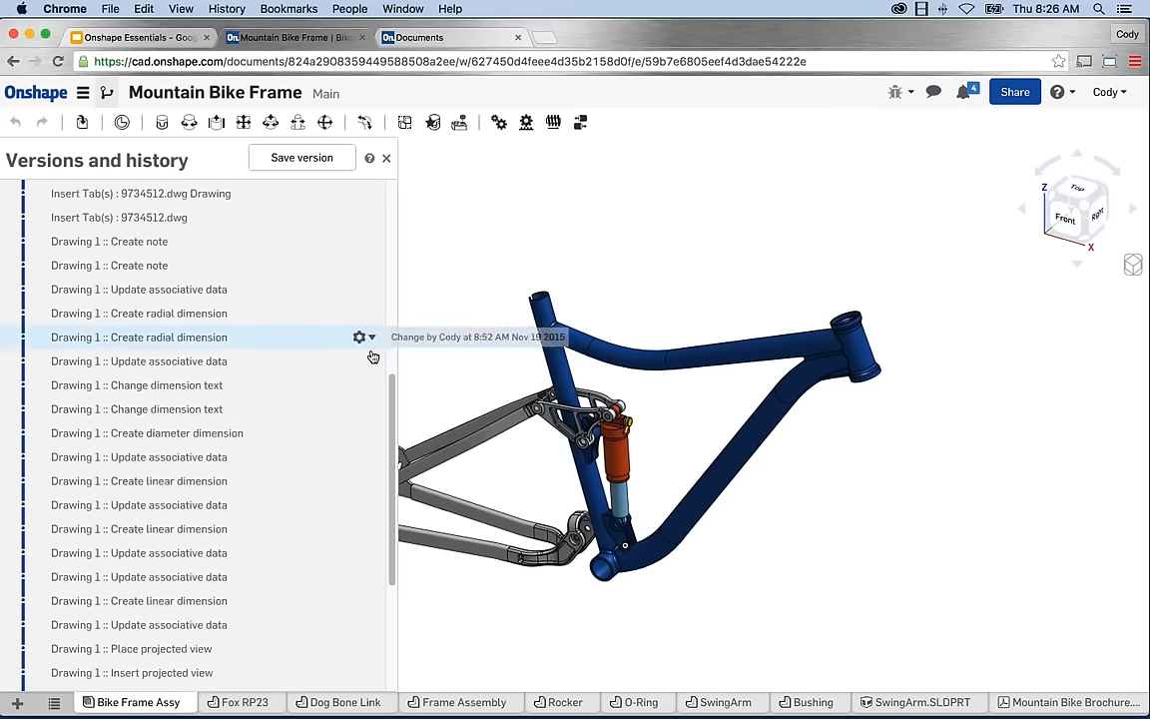
pyautogui.moveTo(393, 402); pyautogui.dragTo(393, 211)
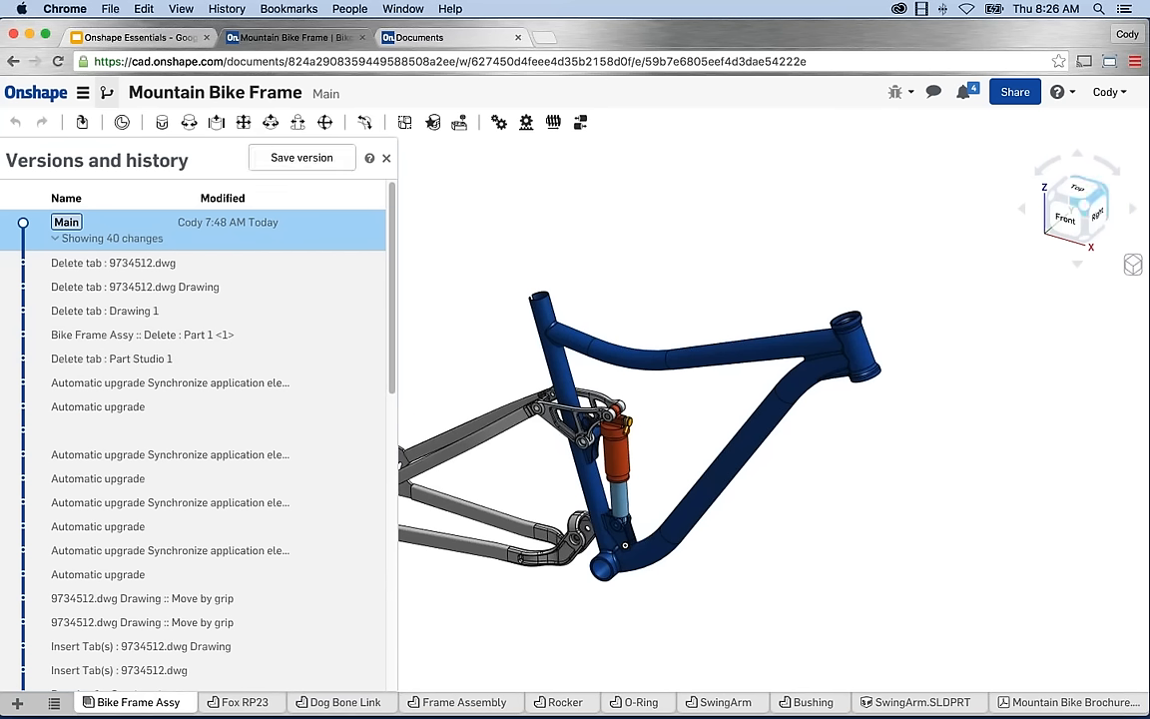
pyautogui.click(386, 158)
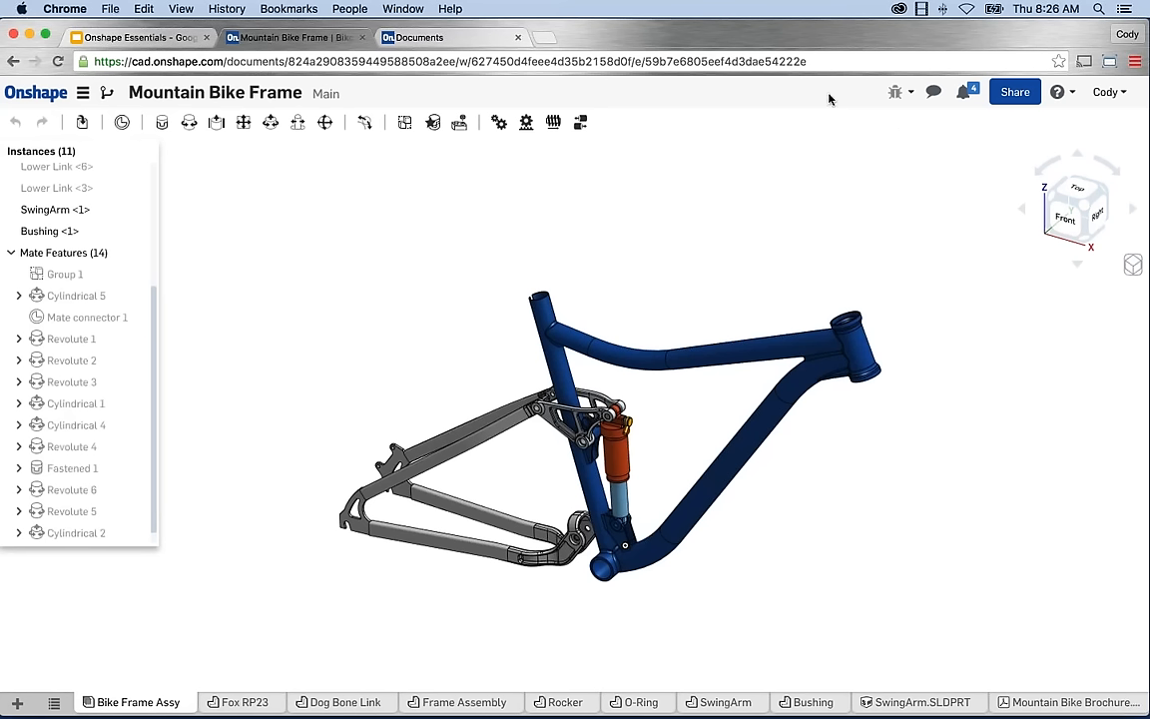
# Open the document's comments panel on the Bike Frame Assy, then close it again.
pyautogui.click(934, 94)
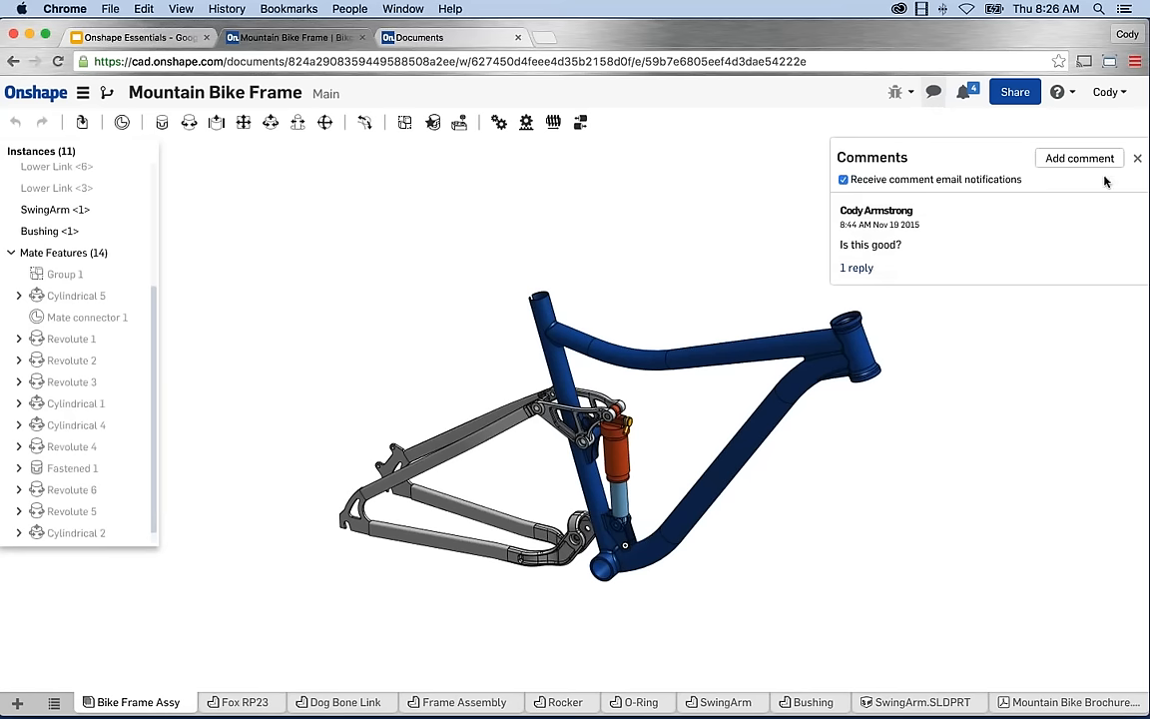
pyautogui.click(1137, 158)
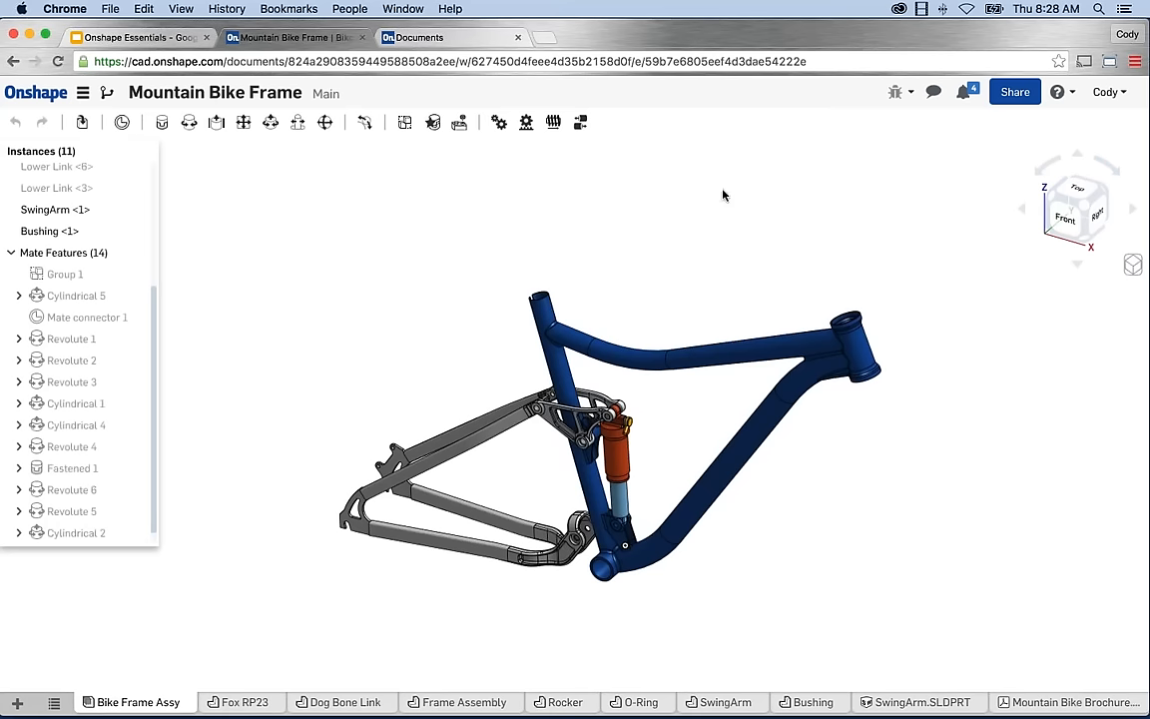
pyautogui.moveTo(146, 164); pyautogui.dragTo(116, 139)
pyautogui.moveTo(444, 270); pyautogui.dragTo(426, 260, button='middle')
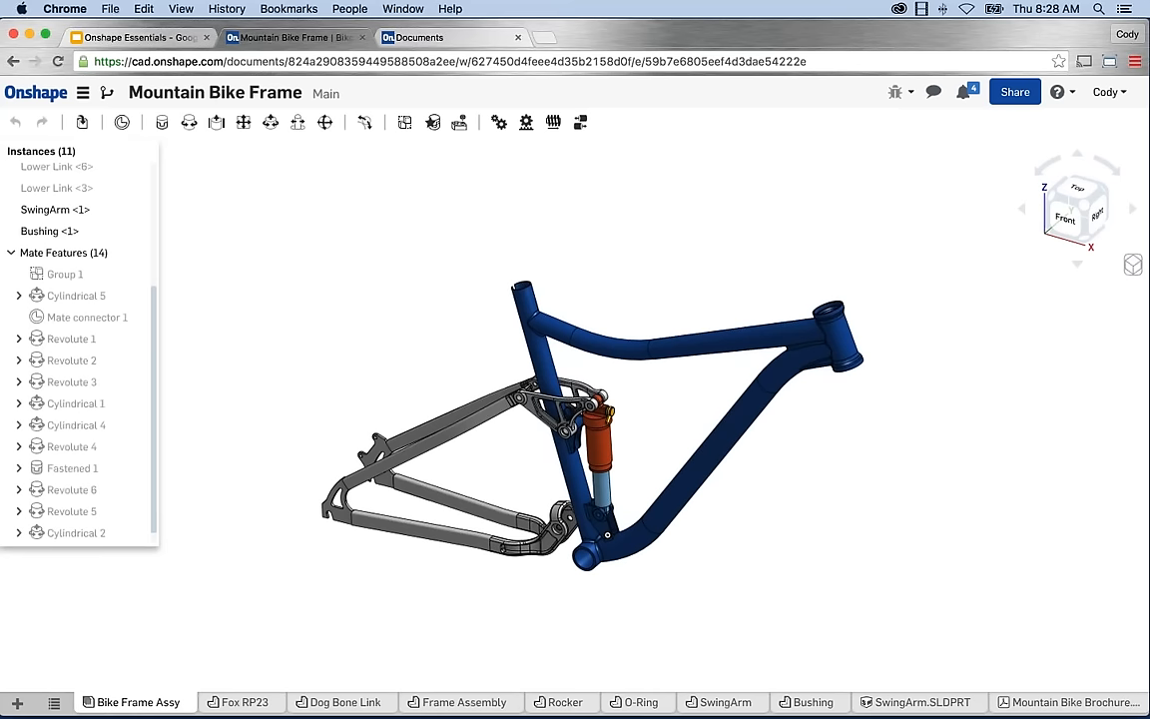
pyautogui.scroll(-1, 365, 266)
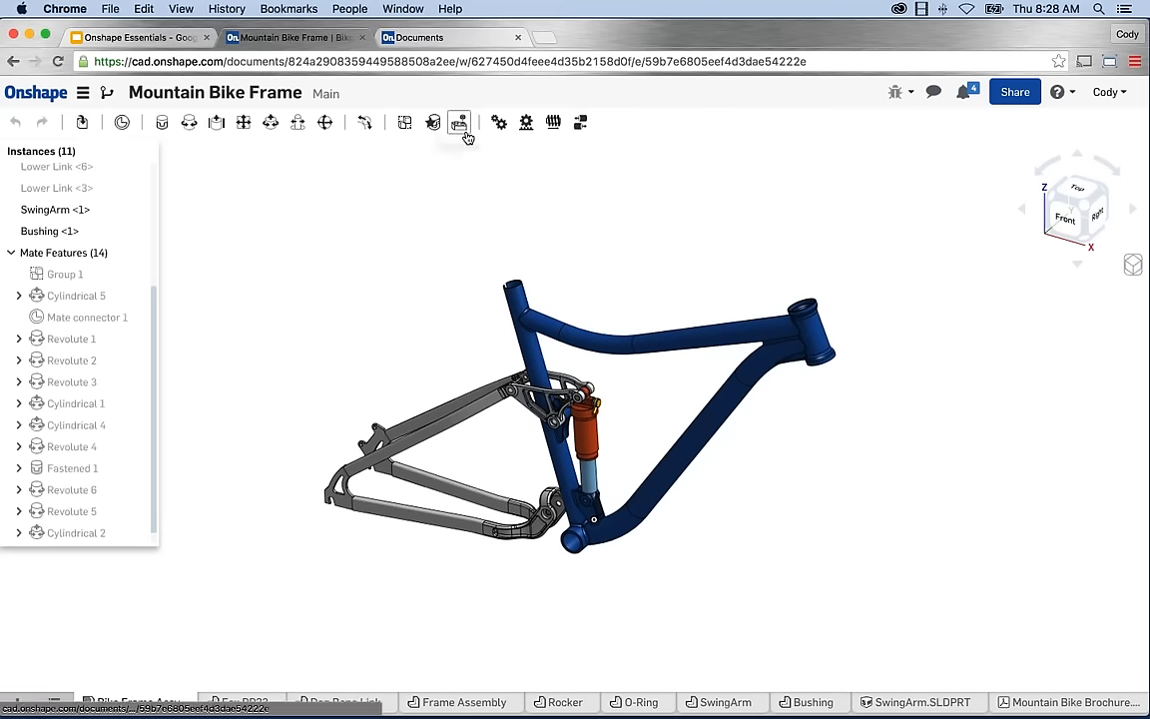
pyautogui.moveTo(138, 187)
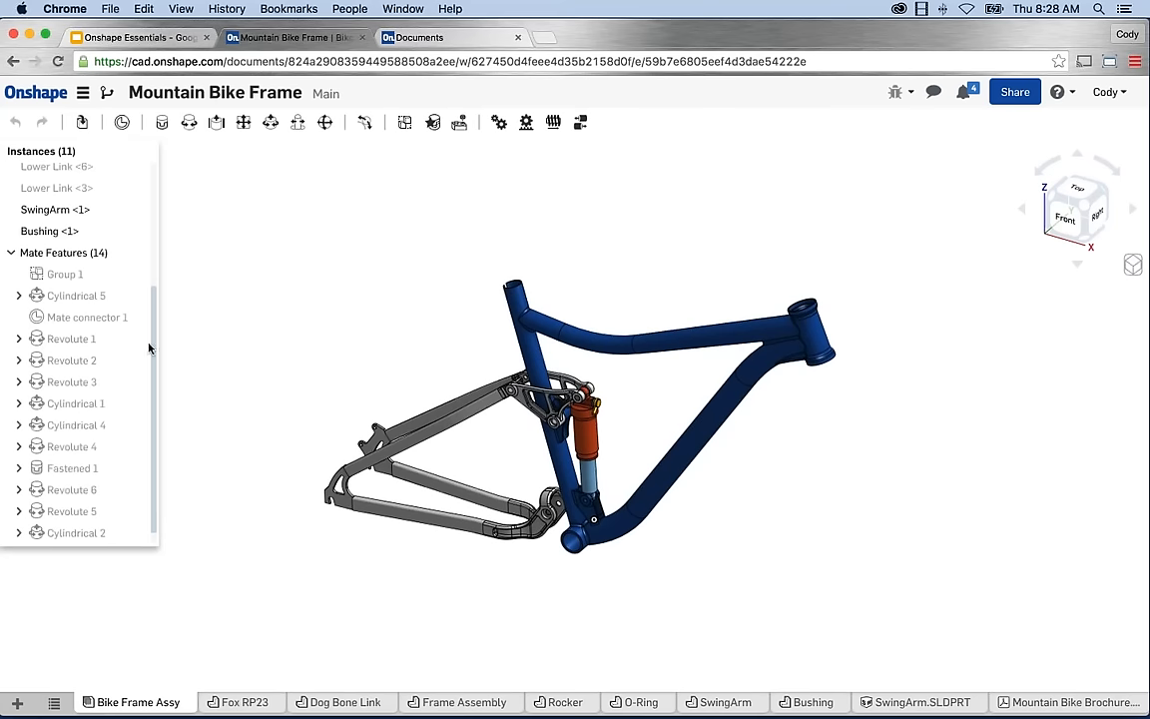
pyautogui.scroll(2, 148, 347)
pyautogui.scroll(2, 160, 203)
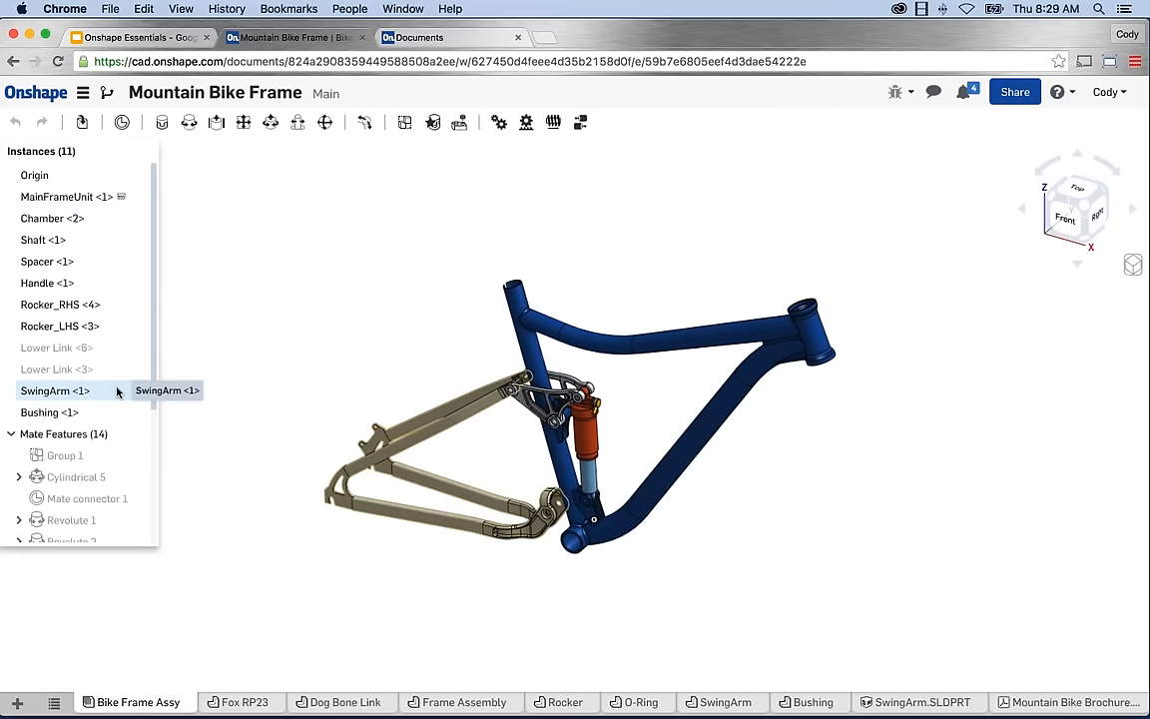
pyautogui.scroll(-3, 117, 390)
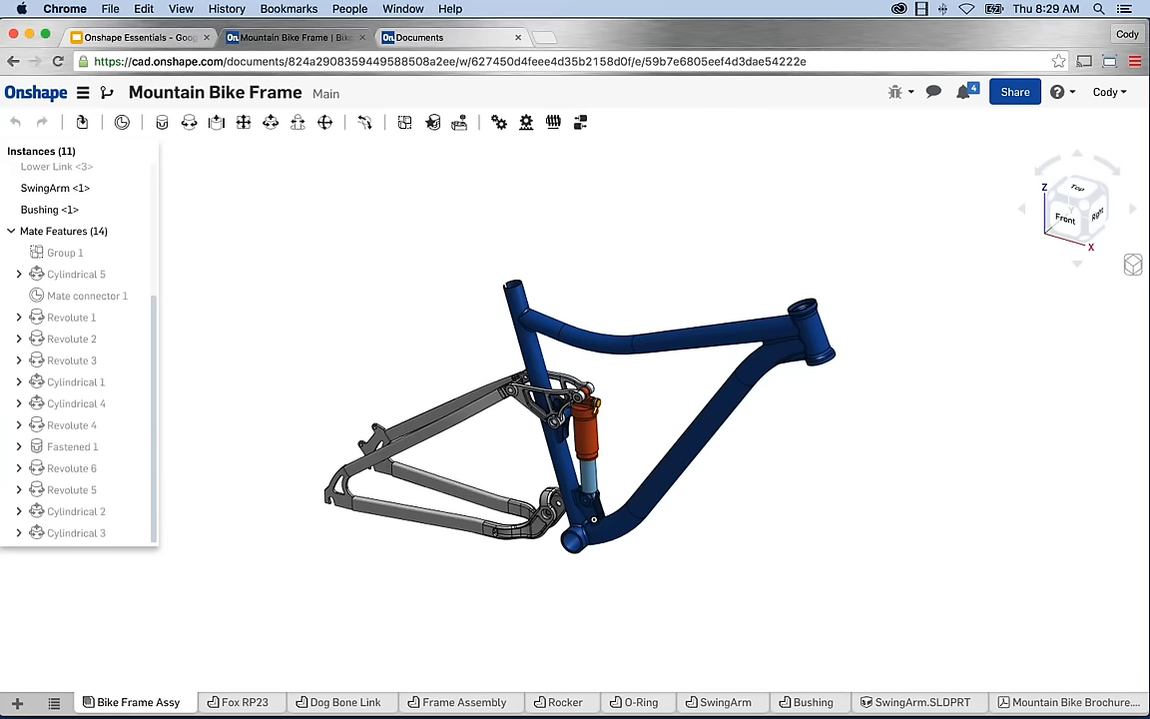
pyautogui.moveTo(96, 142); pyautogui.dragTo(124, 161)
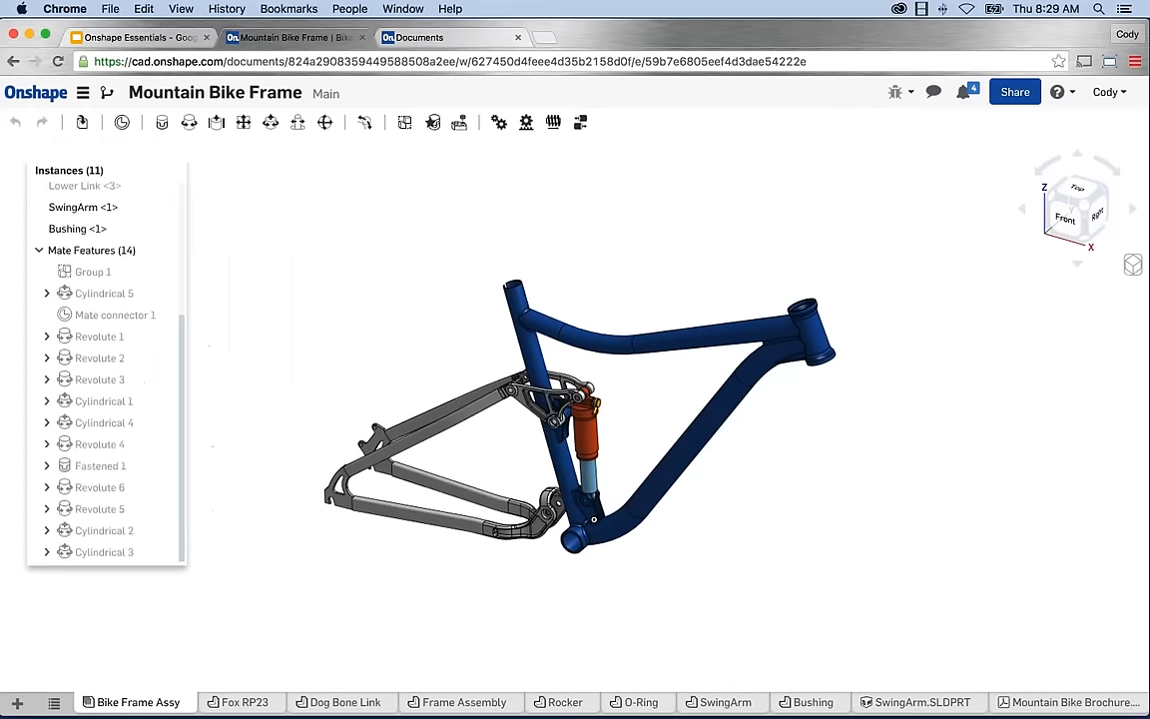
pyautogui.scroll(4, 150, 335)
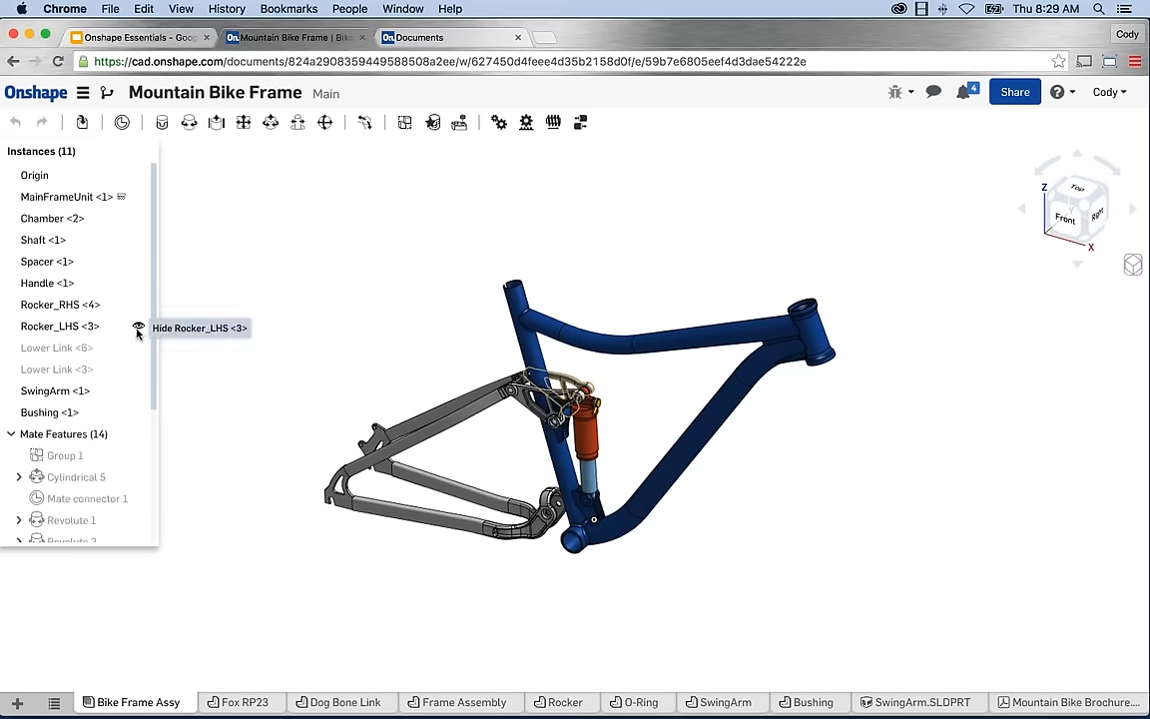
pyautogui.rightClick(87, 329)
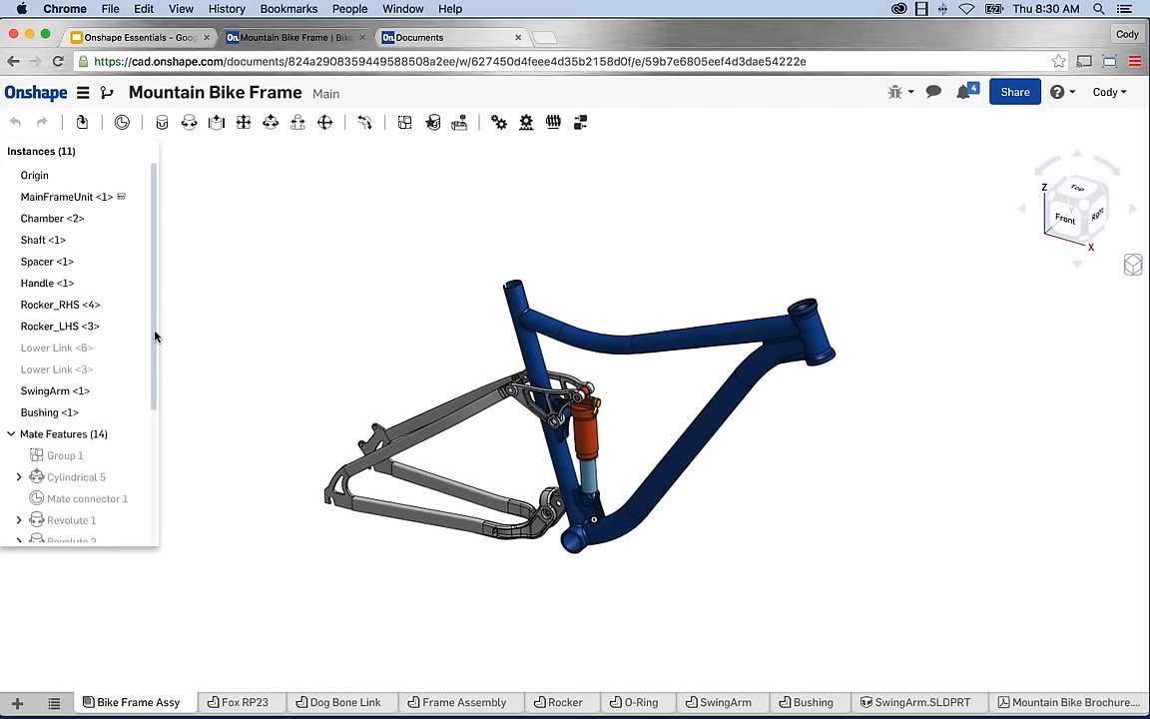
pyautogui.scroll(-3, 154, 302)
pyautogui.scroll(3, 156, 302)
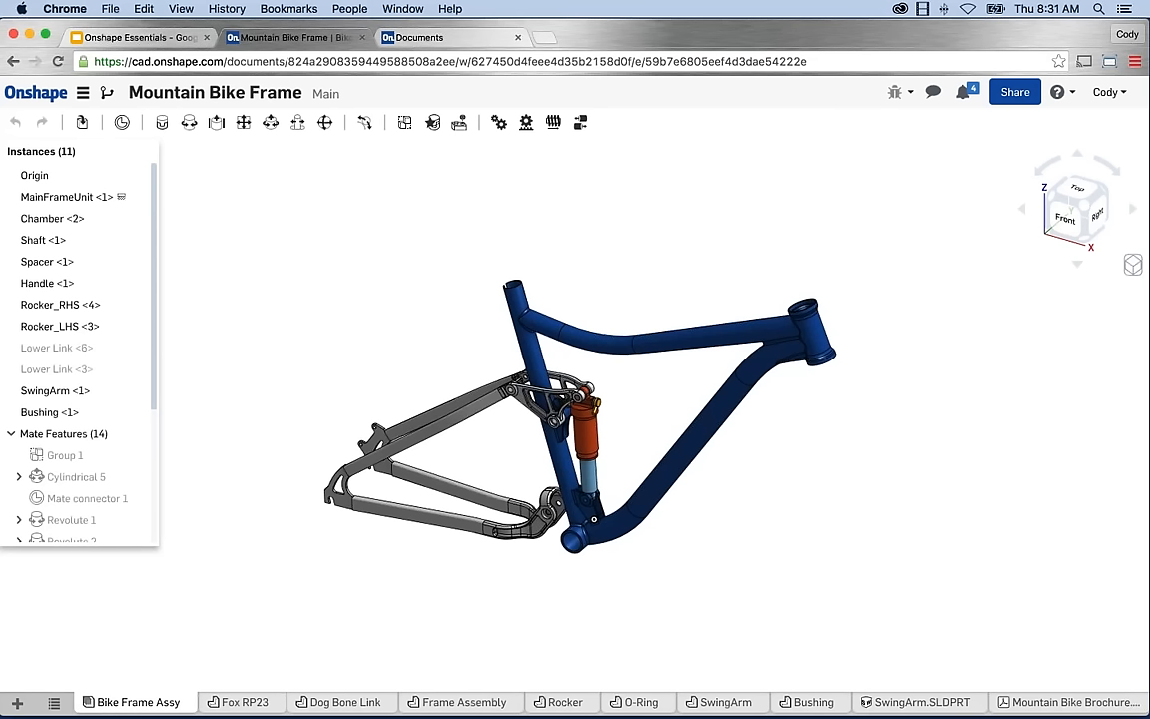
pyautogui.rightClick(91, 307)
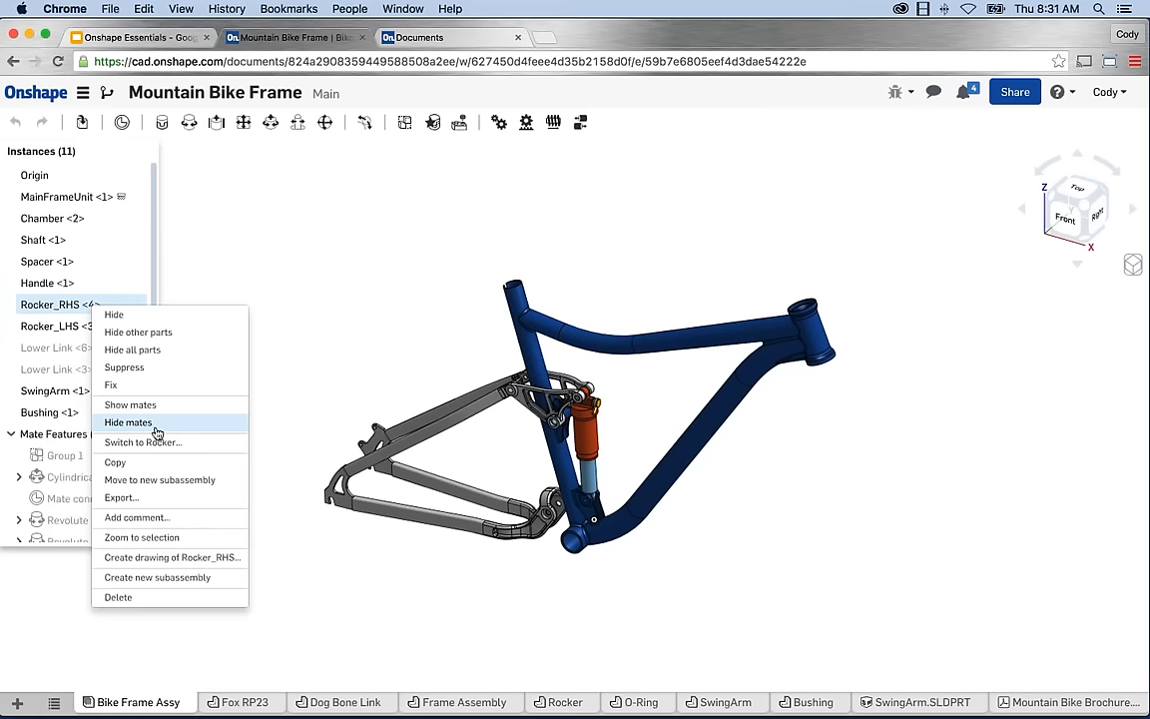
pyautogui.click(249, 437)
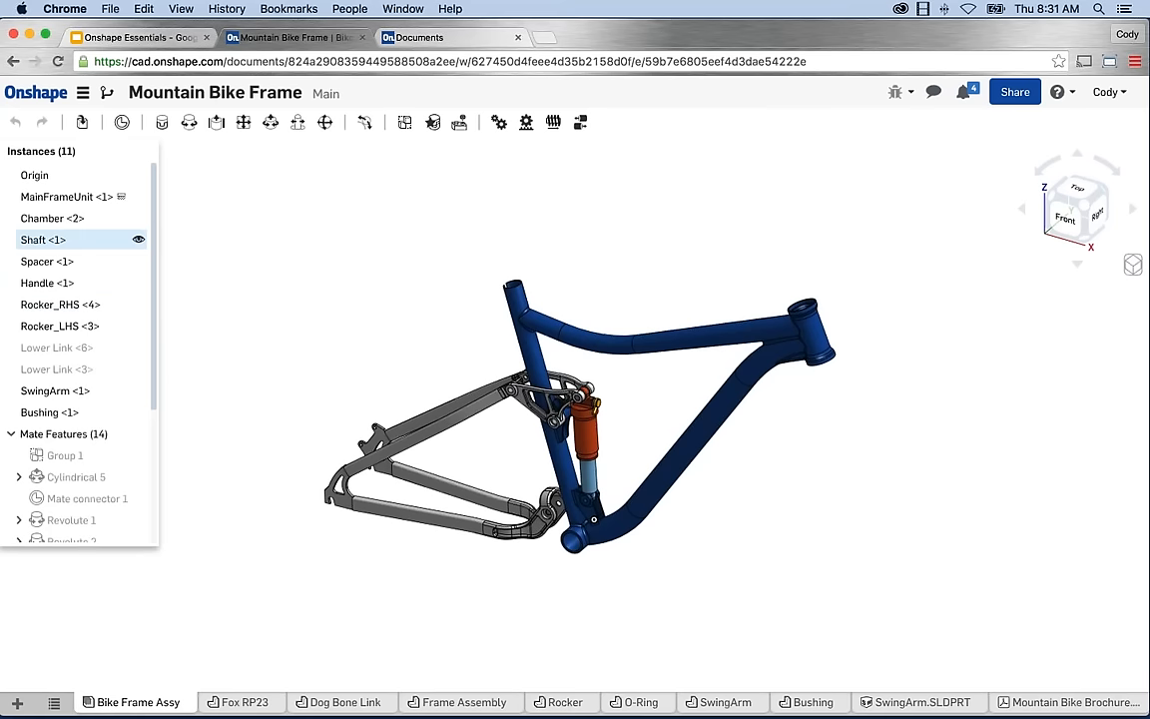
# Cycle the frame assembly through Front, Top and angled corner views, ending straight-on Front.
pyautogui.click(1059, 231)
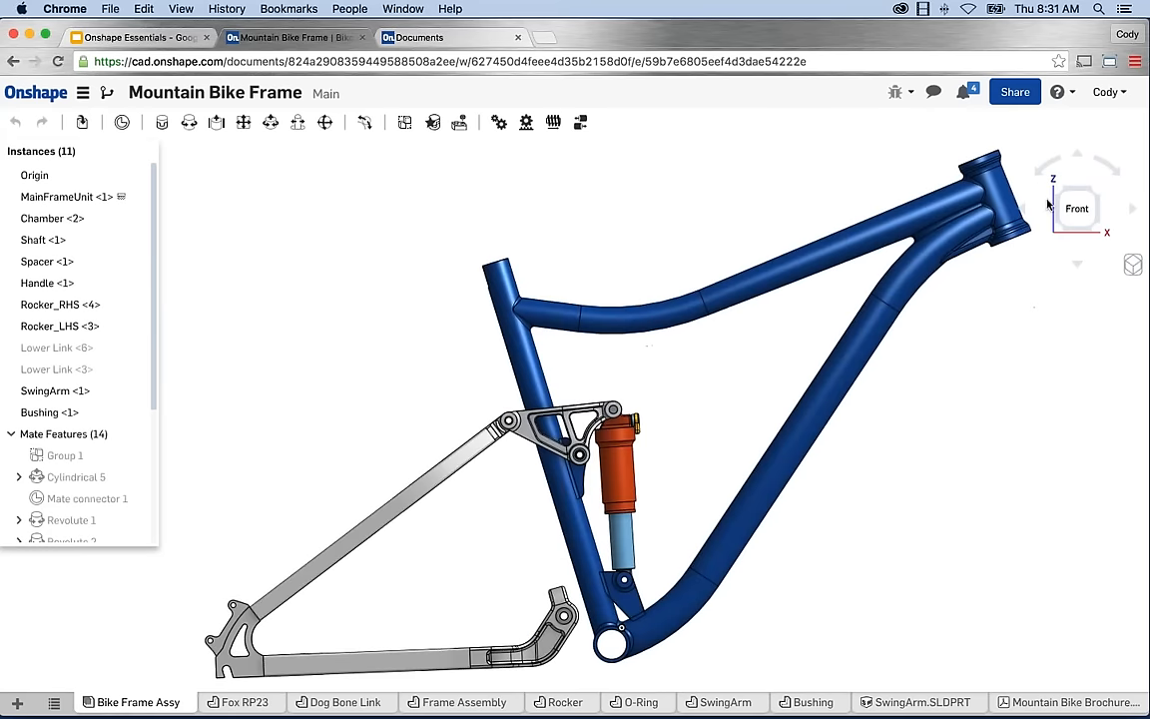
pyautogui.click(1057, 190)
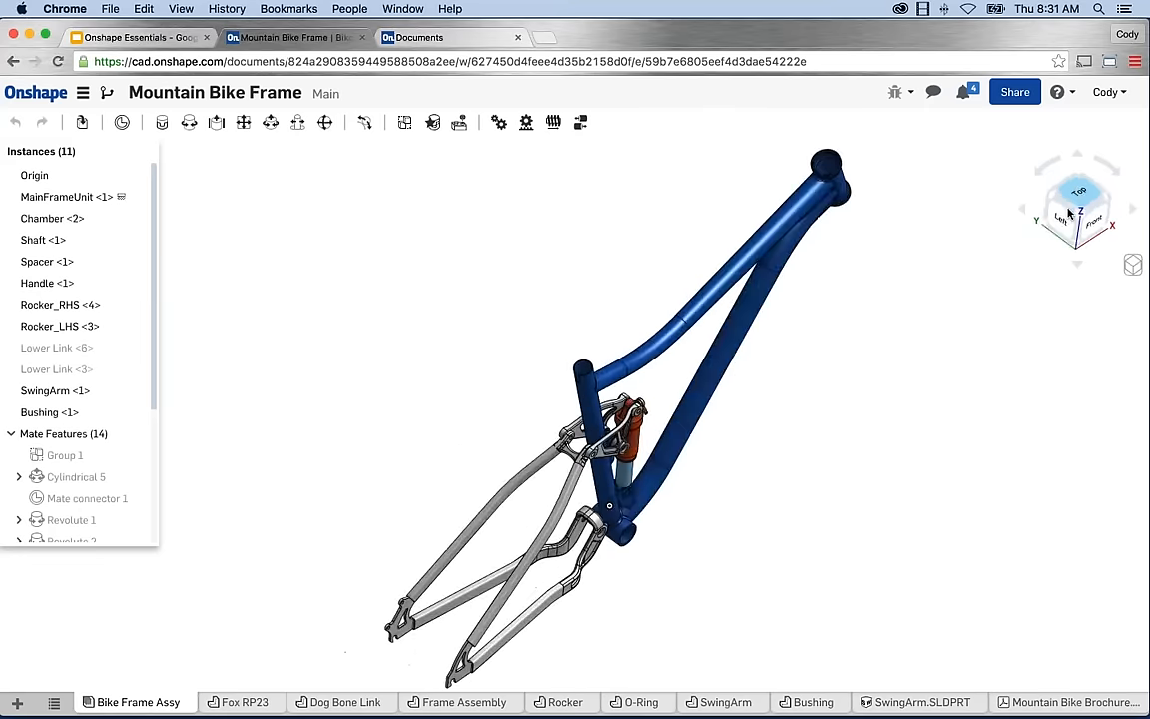
pyautogui.click(1069, 213)
pyautogui.click(1055, 201)
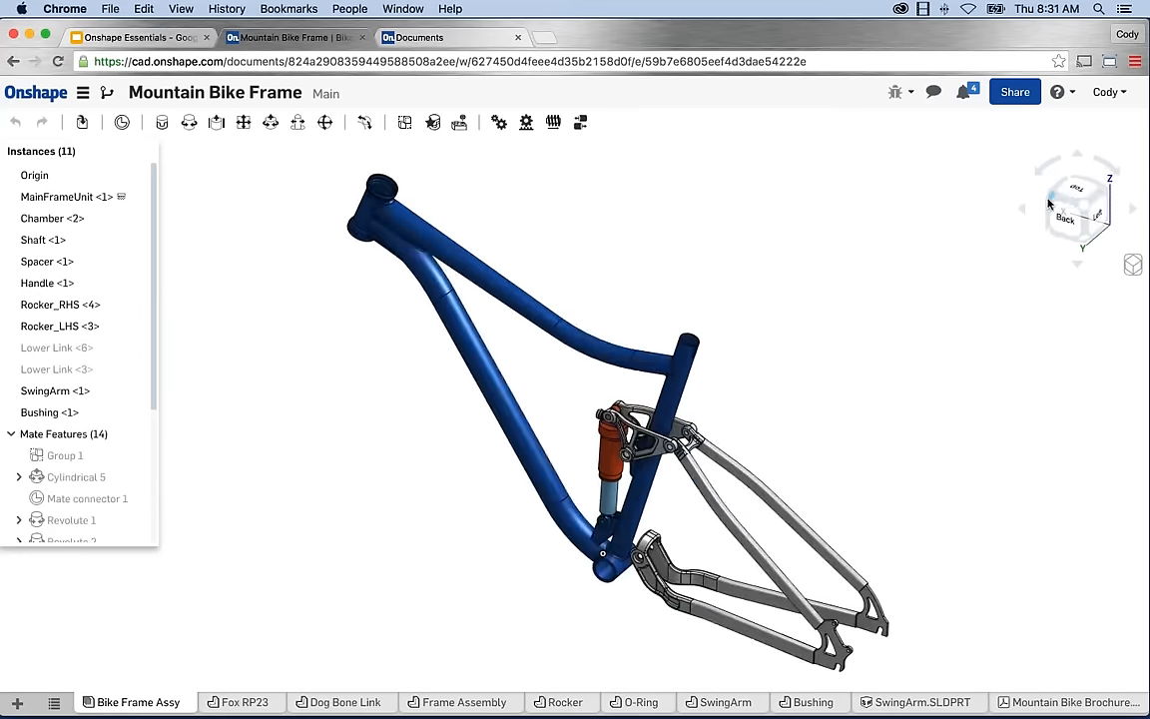
pyautogui.click(1048, 205)
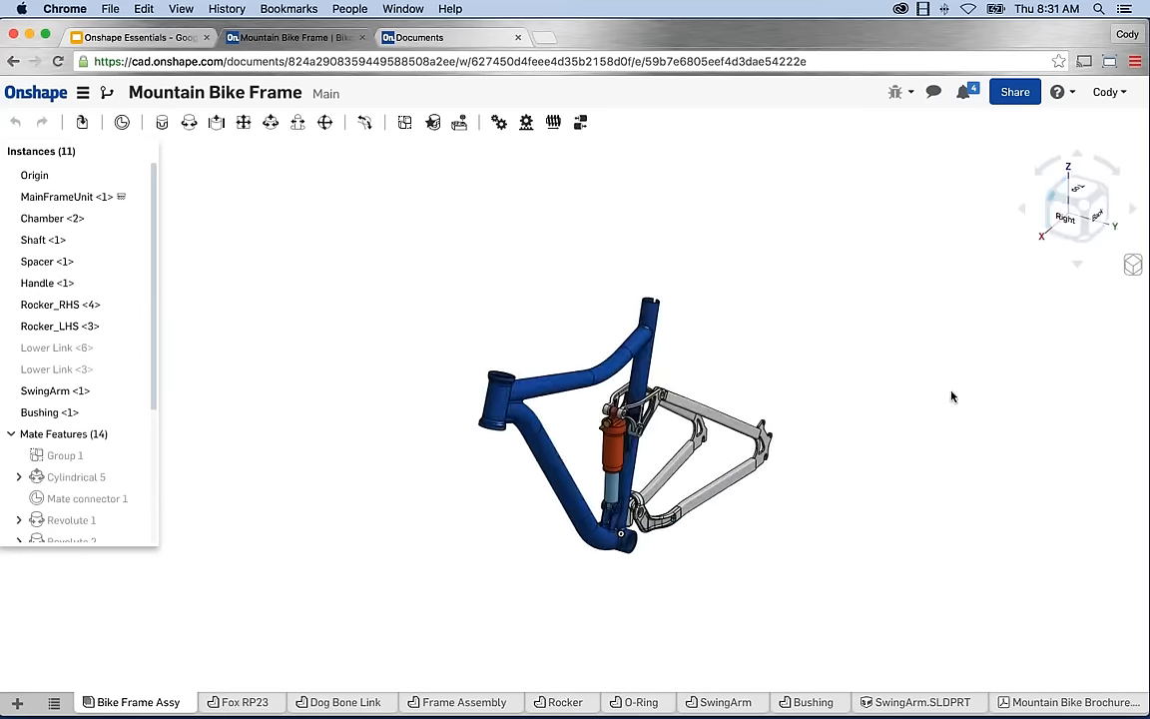
pyautogui.click(1048, 241)
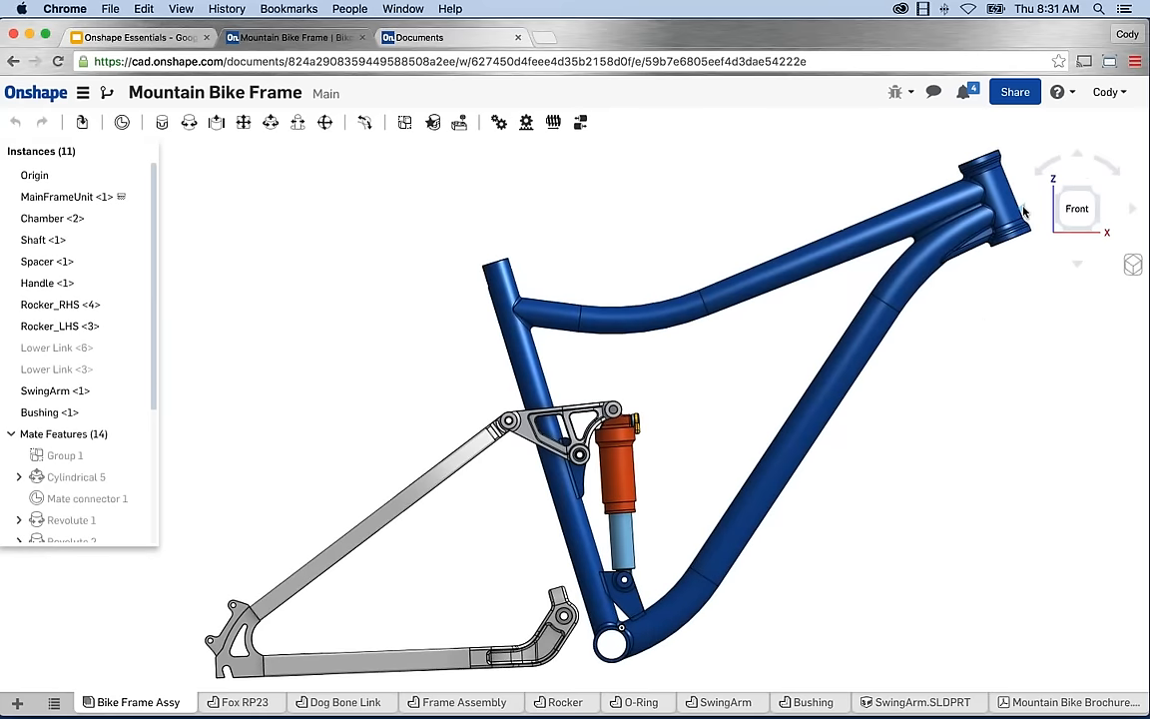
# Rotate and roll the view to an upright Left orientation and show the display style options.
pyautogui.click(1023, 210)
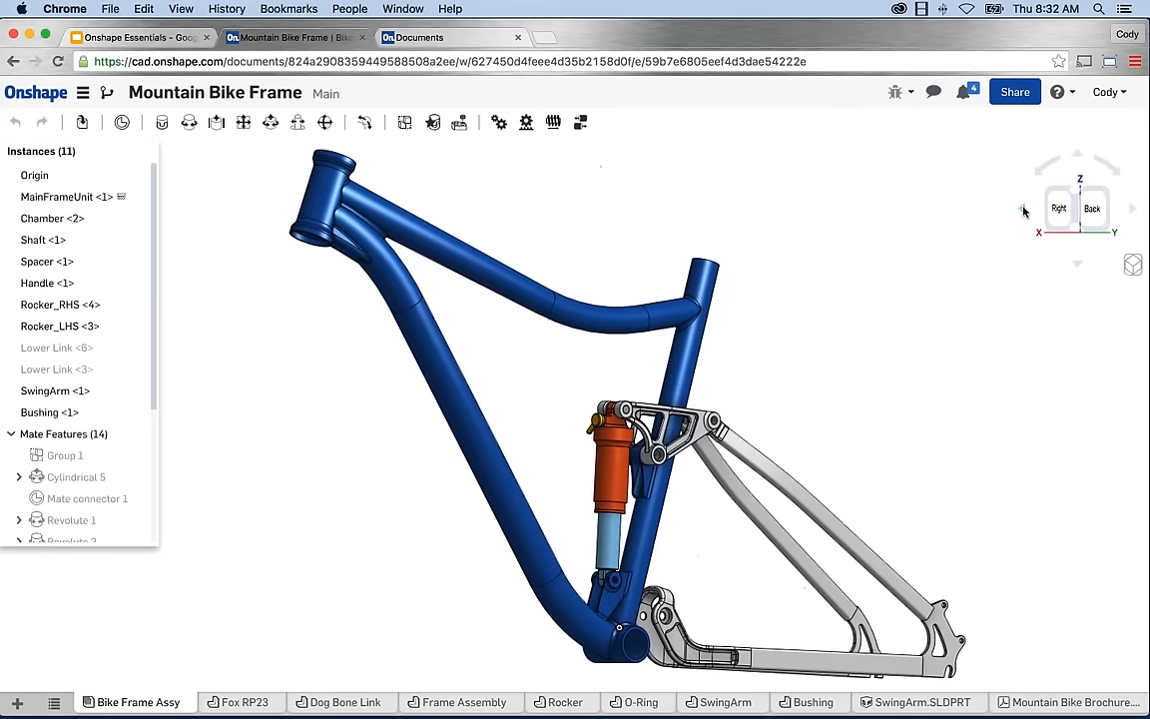
pyautogui.click(1024, 209)
pyautogui.click(1037, 175)
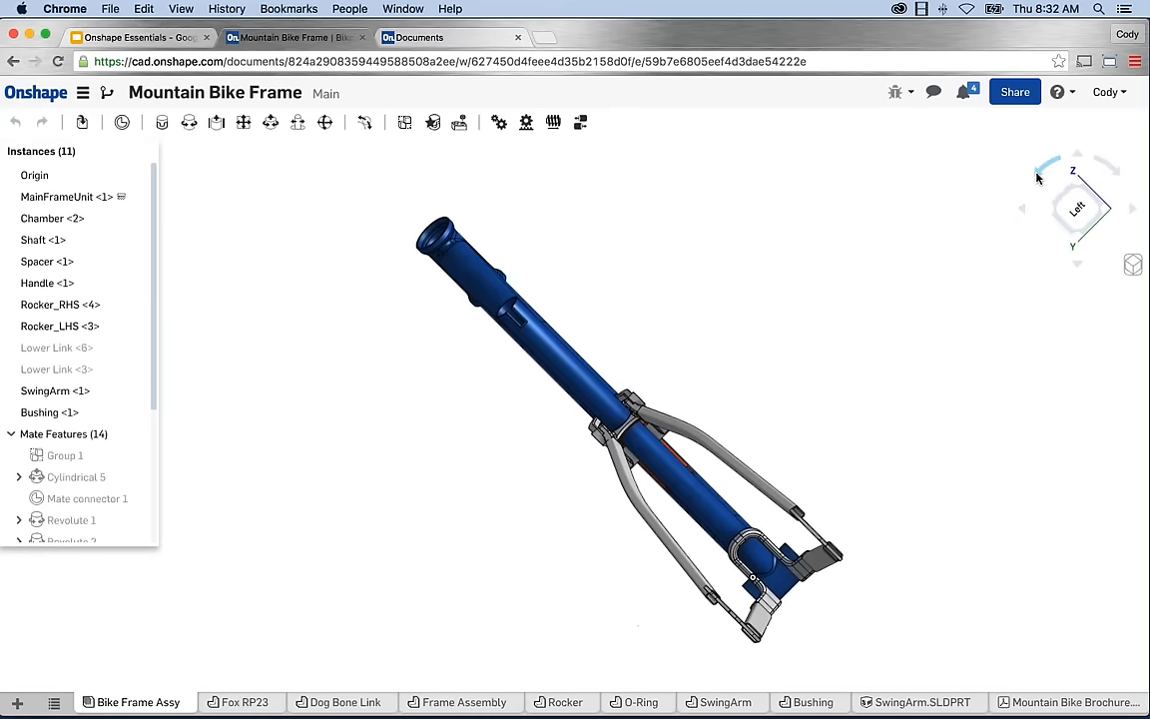
pyautogui.click(1036, 173)
pyautogui.click(1037, 172)
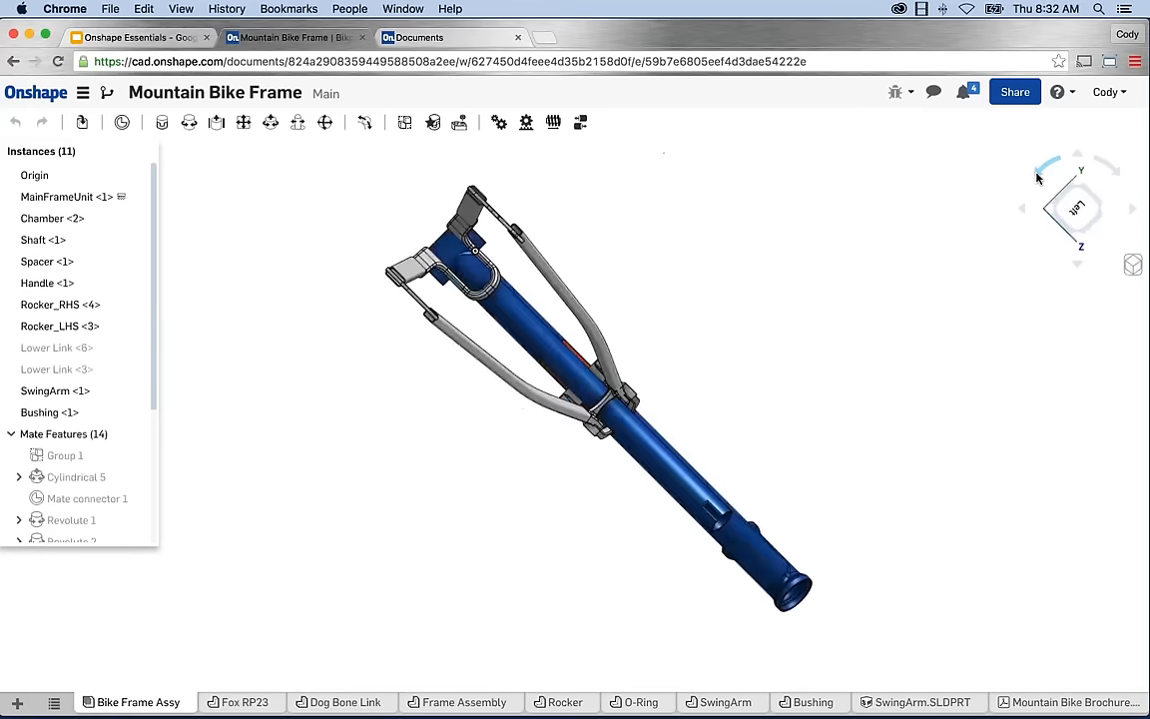
pyautogui.click(1039, 175)
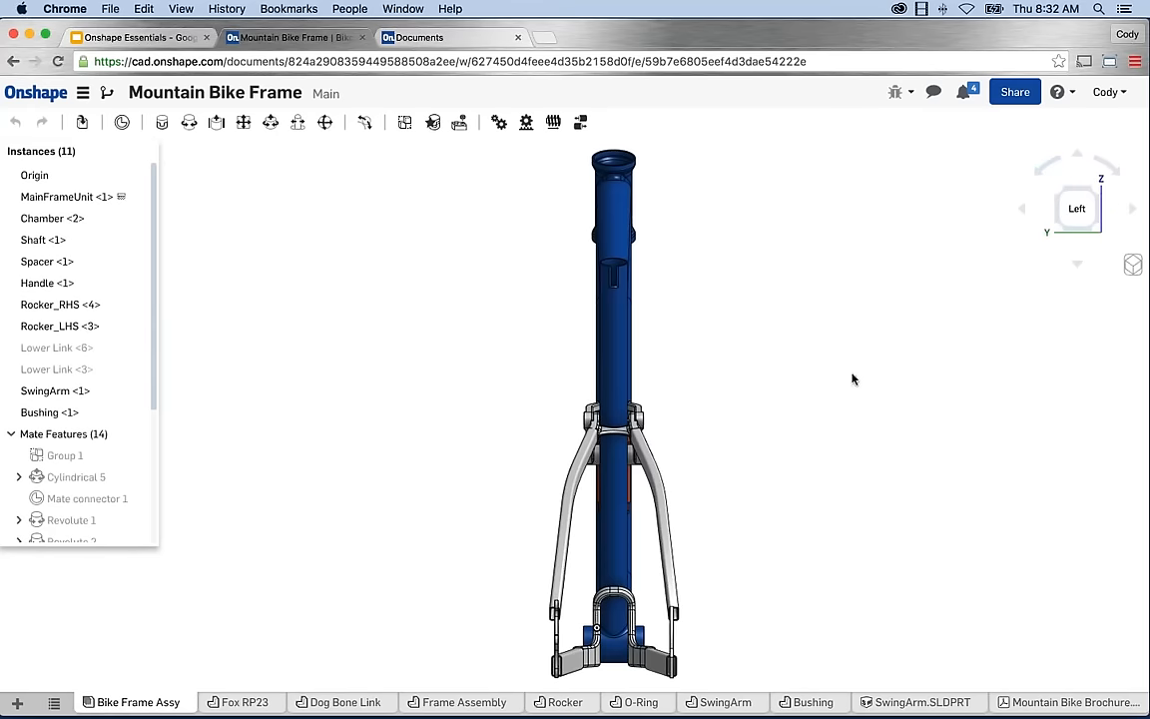
pyautogui.click(1132, 265)
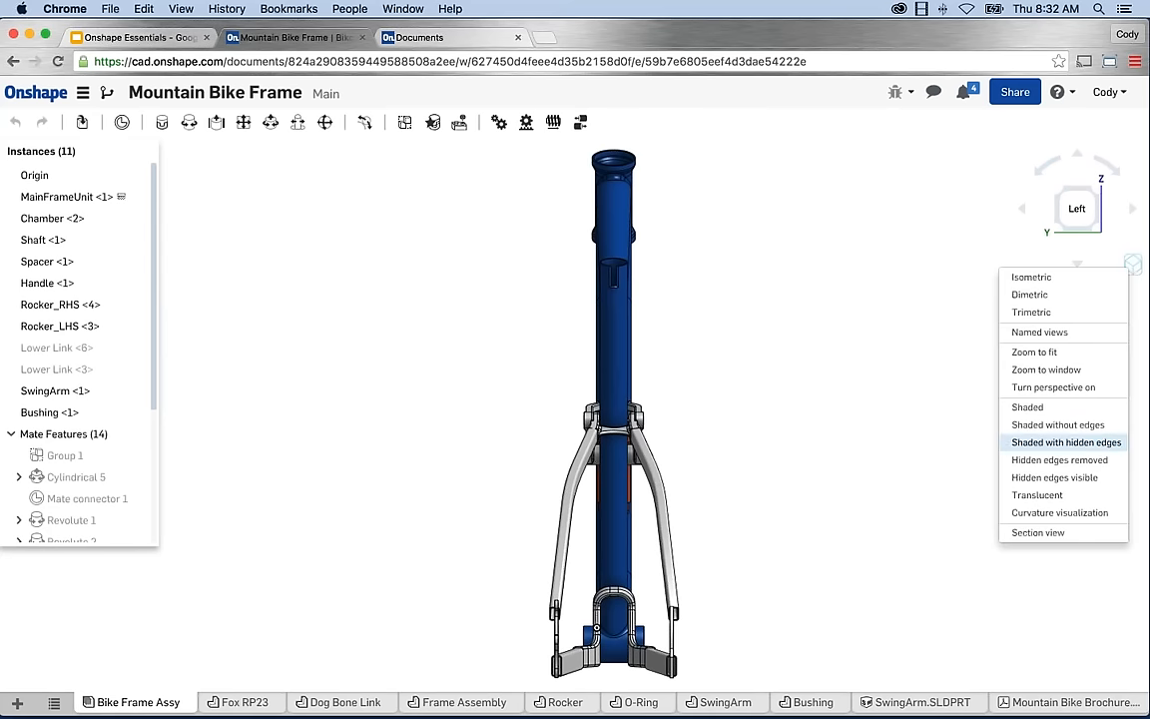
# Try the no-edges and line-drawing render styles while orbiting and panning the bike frame.
pyautogui.click(1058, 425)
pyautogui.moveTo(838, 323)
pyautogui.mouseDown(button='right')
pyautogui.moveTo(939, 310)
pyautogui.moveTo(996, 335)
pyautogui.moveTo(1028, 317)
pyautogui.mouseUp(button='right')
pyautogui.click(1132, 265)
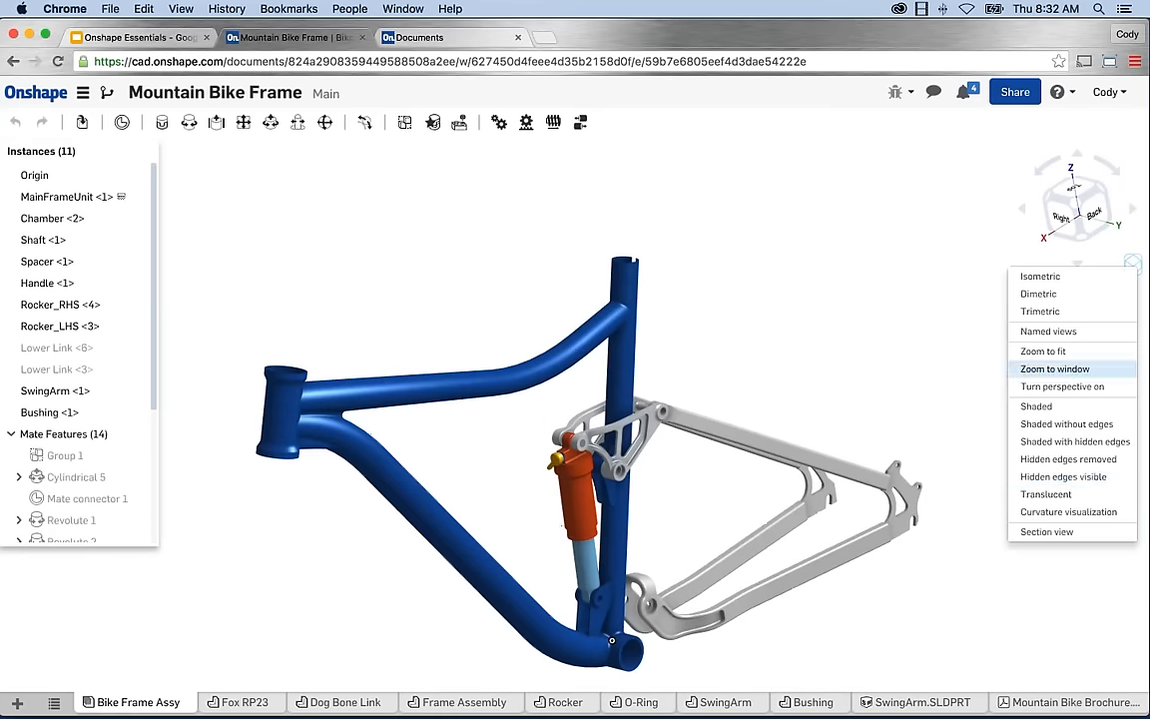
pyautogui.click(1076, 473)
pyautogui.moveTo(835, 405); pyautogui.dragTo(858, 368, button='middle')
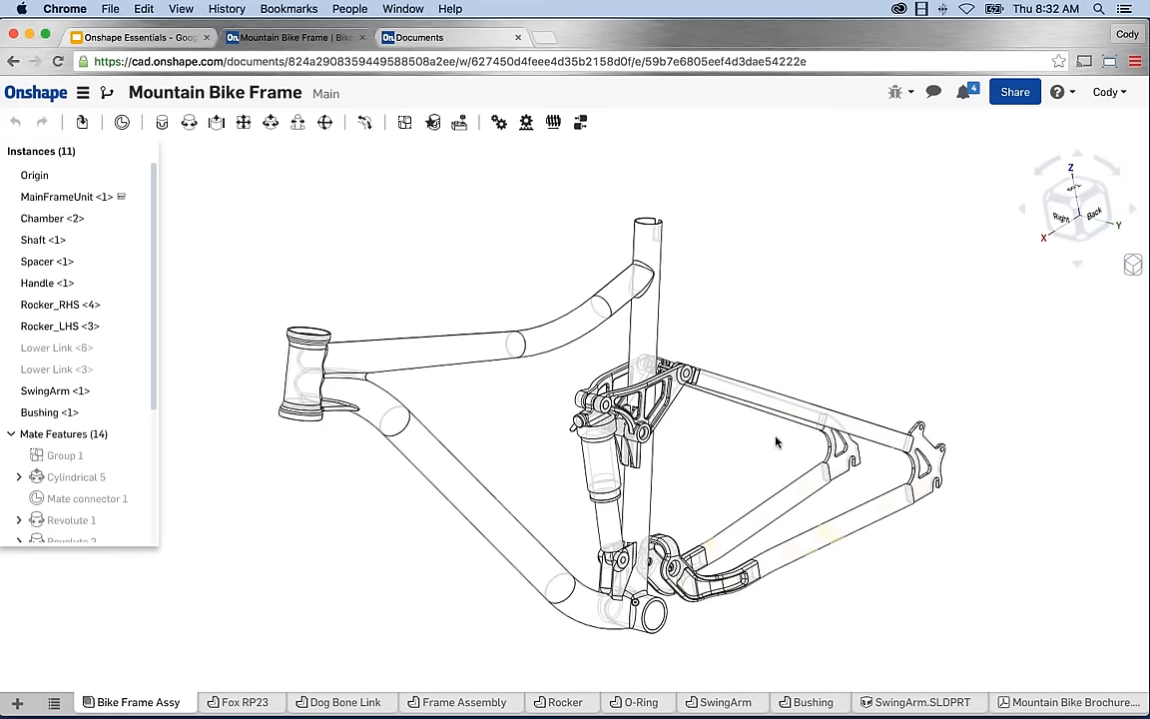
# Switch the assembly to translucent rendering, then back to solid Shaded.
pyautogui.click(1132, 266)
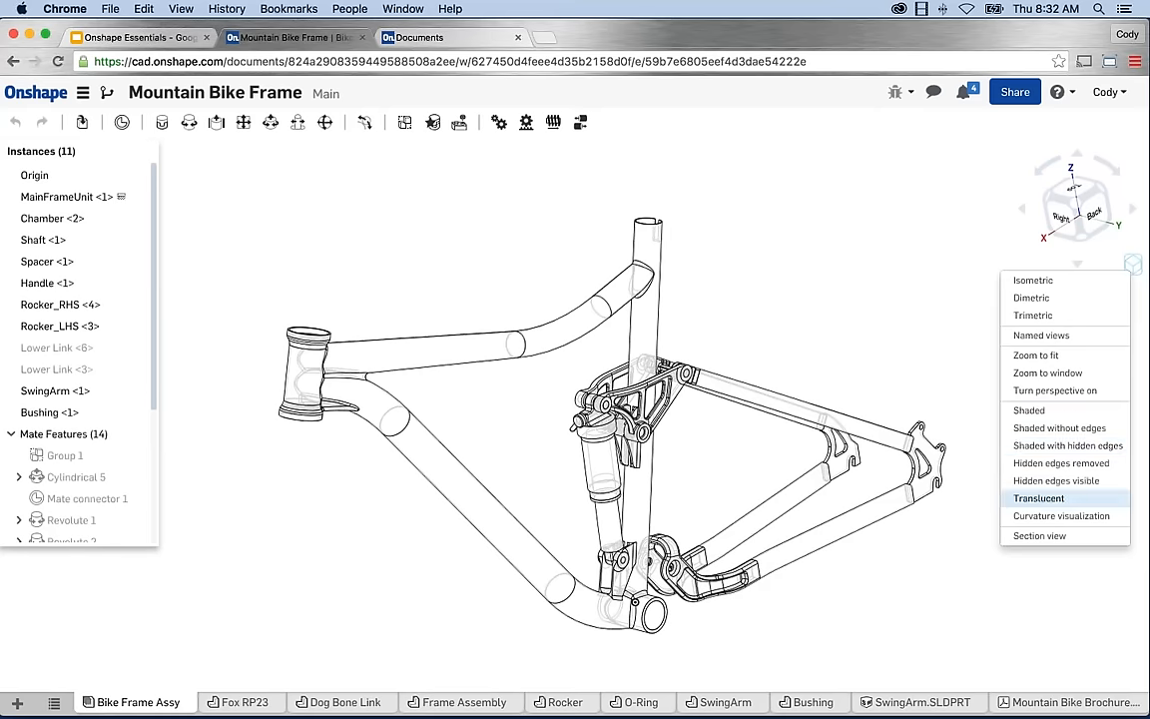
pyautogui.click(953, 449)
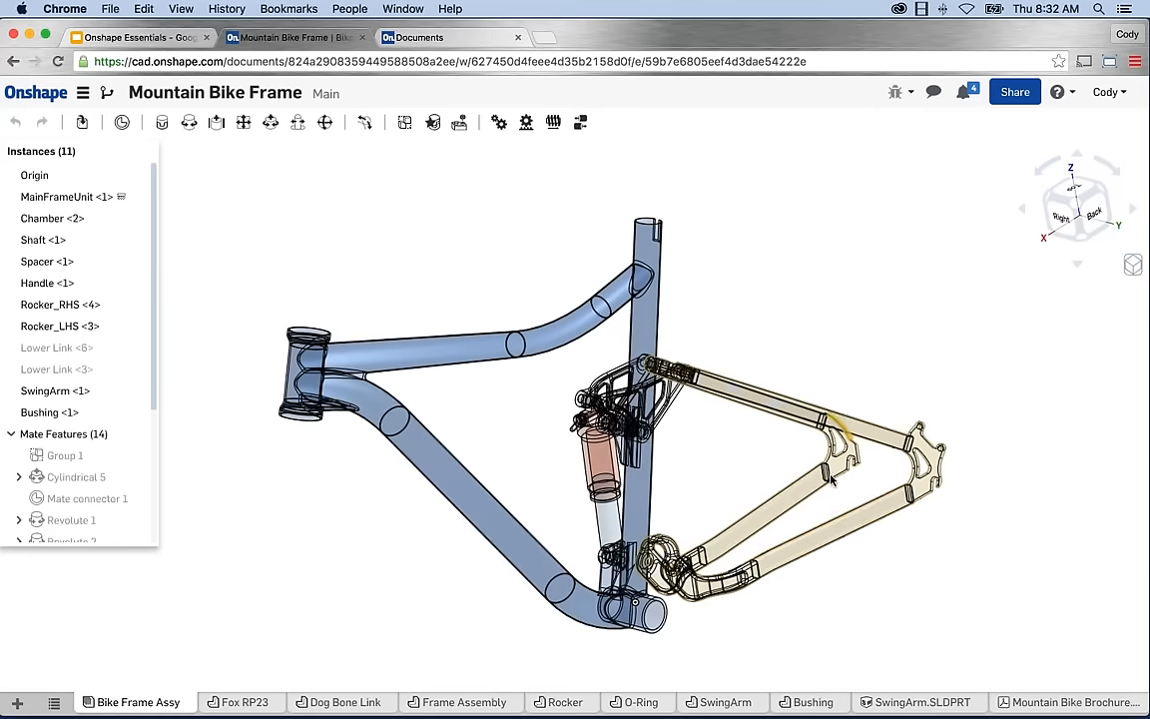
pyautogui.click(1133, 264)
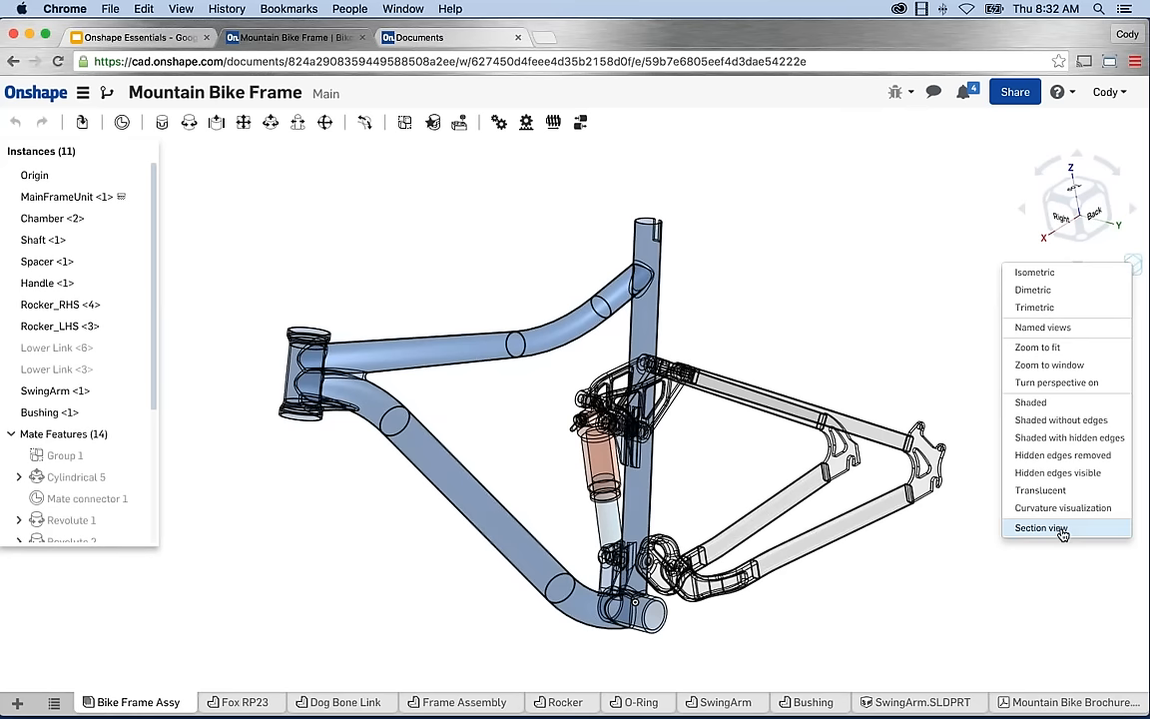
pyautogui.click(871, 283)
pyautogui.click(1135, 268)
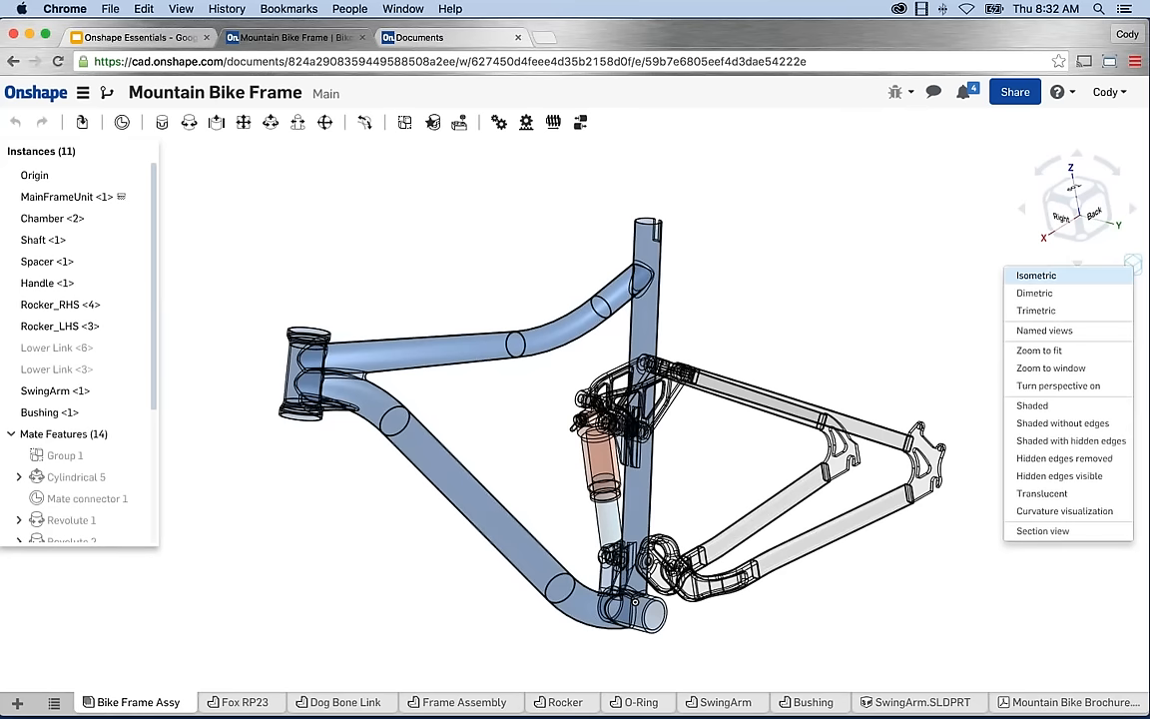
pyautogui.click(1049, 403)
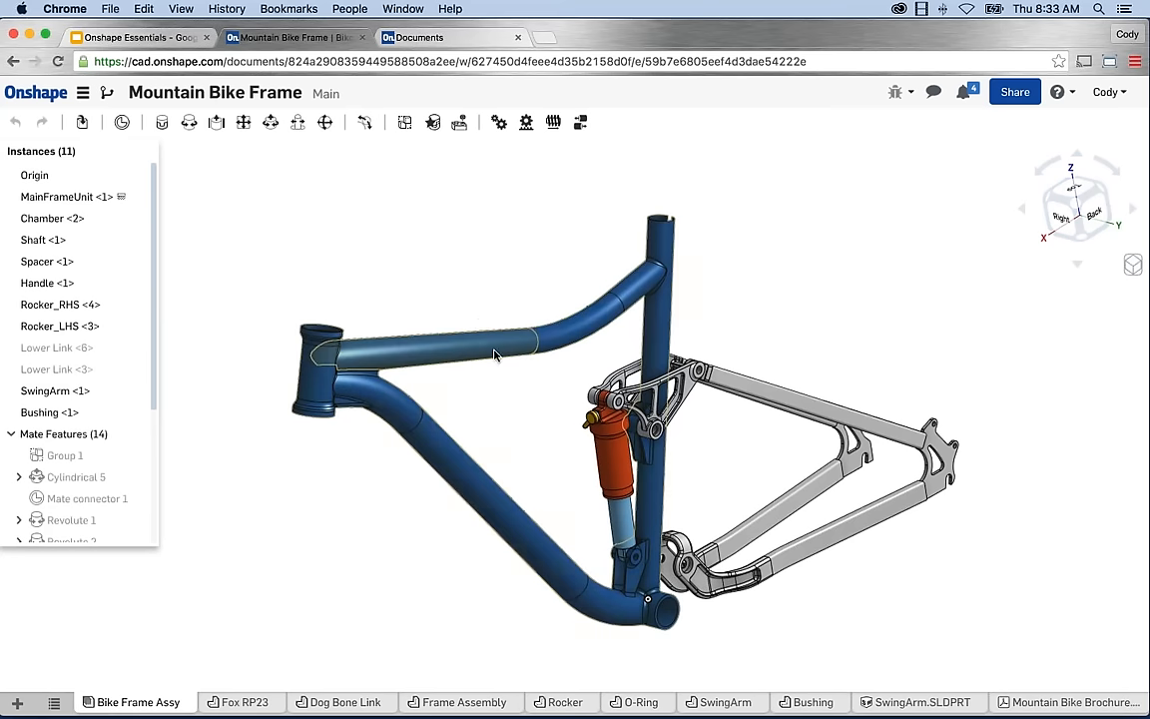
# View the Fox RP23 studio, zoom and orbit the Dog Bone Link's Lower Link, then open Frame Assembly.
pyautogui.click(232, 703)
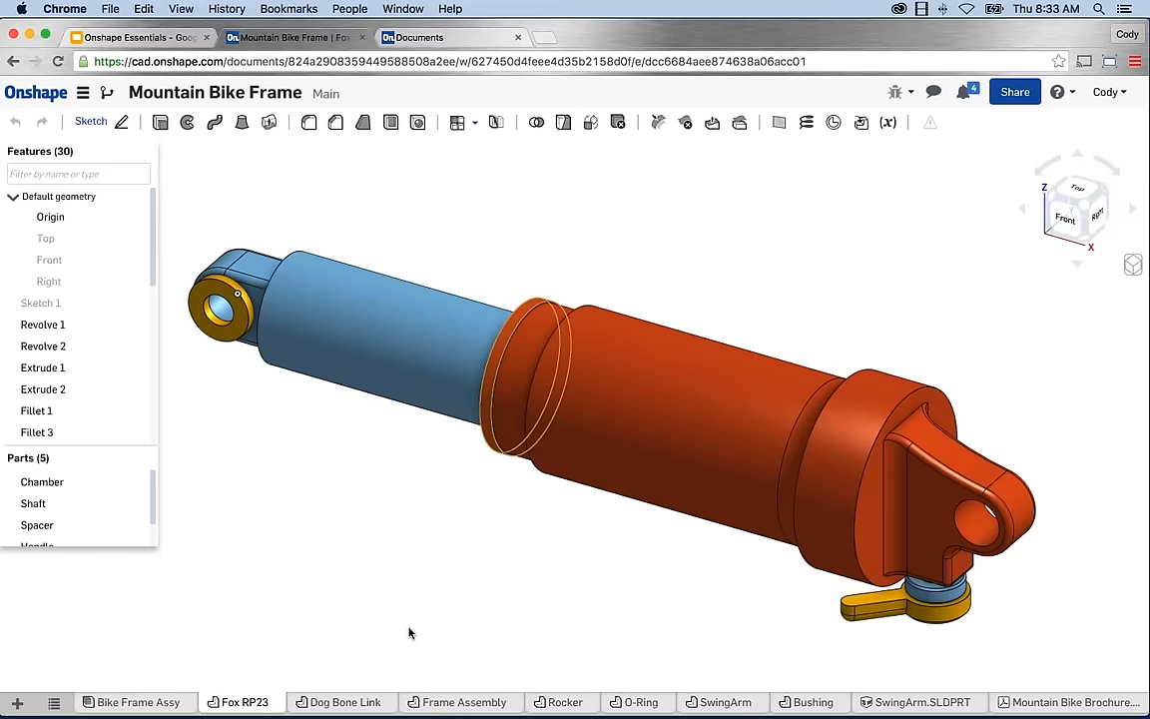
pyautogui.click(328, 703)
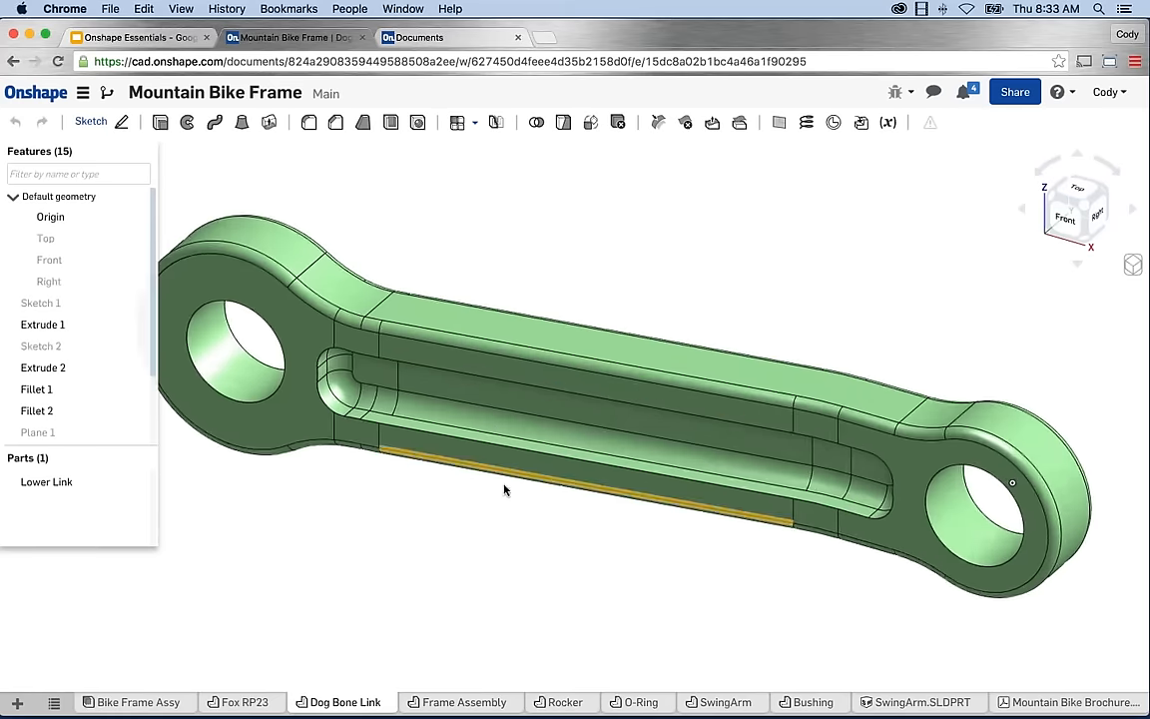
pyautogui.scroll(-1, 549, 519)
pyautogui.moveTo(549, 518); pyautogui.dragTo(581, 496, button='right')
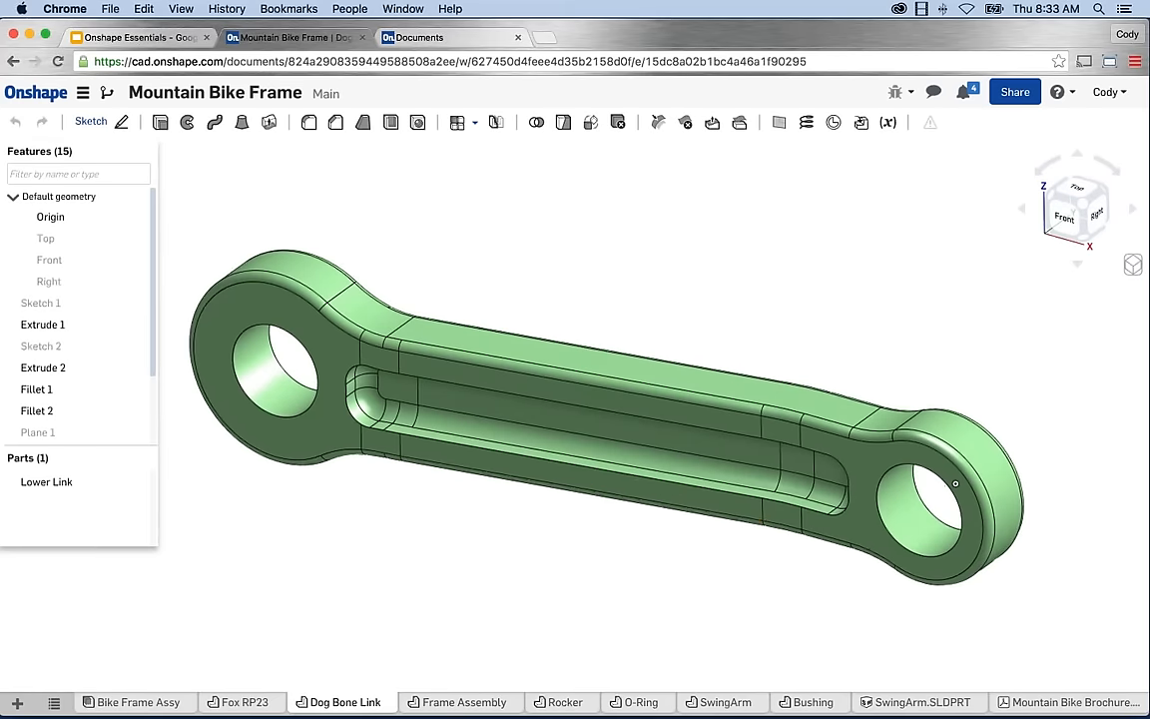
pyautogui.scroll(-1, 479, 607)
pyautogui.click(459, 702)
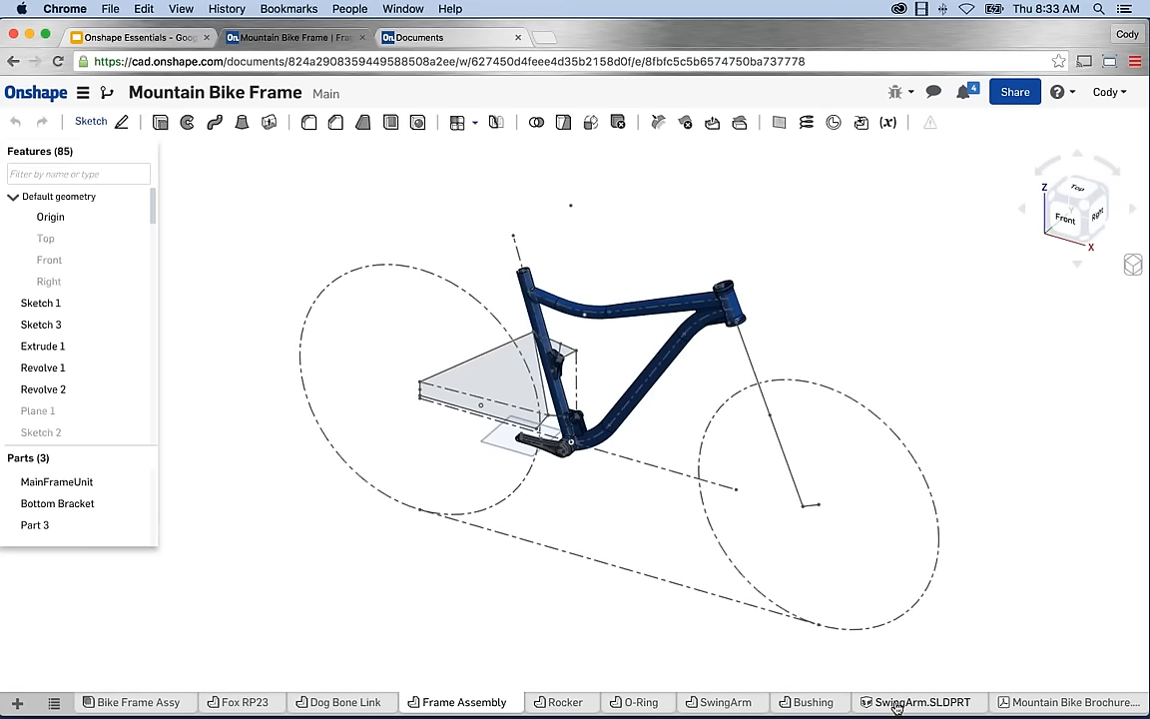
# View SwingArm.SLDPRT, orbit the SwingArm part studio model, then open the Mountain Bike Brochure PDF.
pyautogui.click(896, 704)
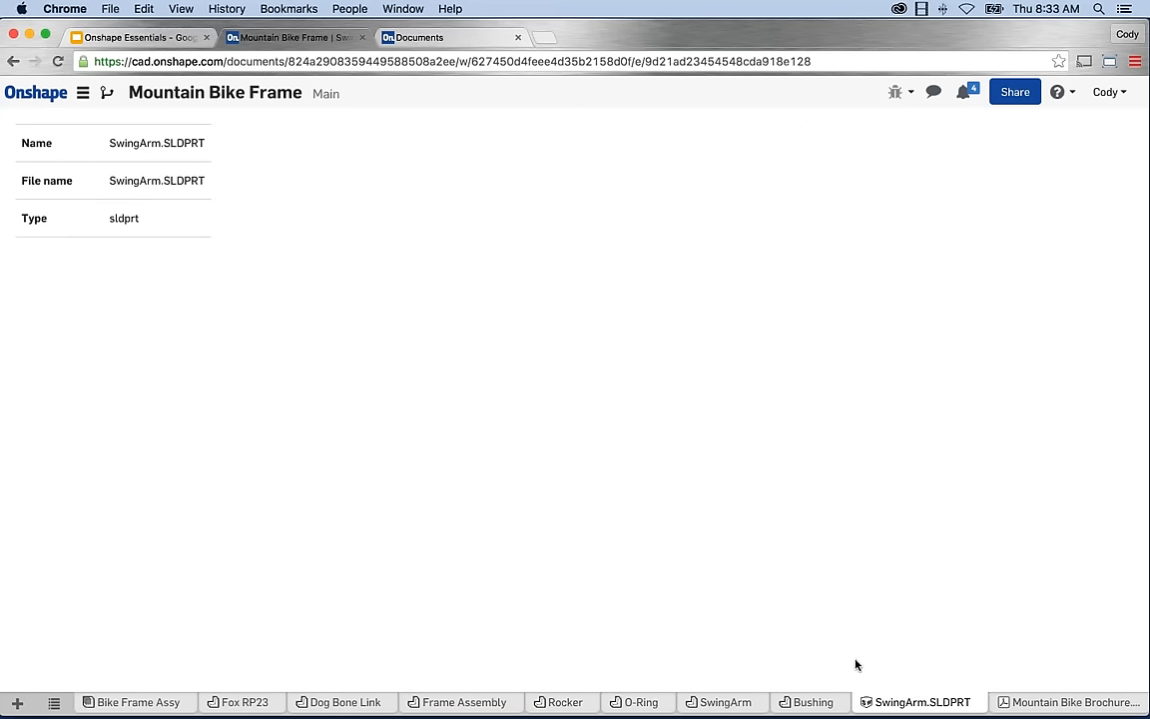
pyautogui.click(719, 702)
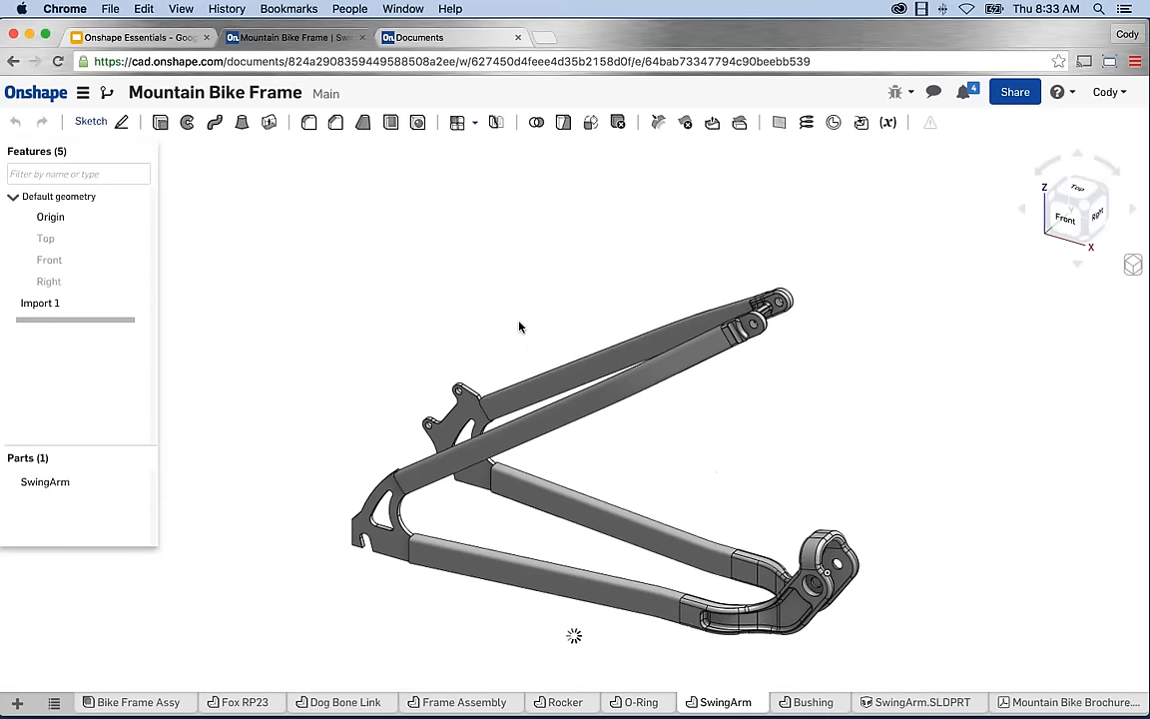
pyautogui.moveTo(519, 327)
pyautogui.mouseDown(button='right')
pyautogui.moveTo(535, 309)
pyautogui.moveTo(488, 298)
pyautogui.moveTo(549, 316)
pyautogui.moveTo(531, 293)
pyautogui.moveTo(516, 311)
pyautogui.moveTo(524, 321)
pyautogui.mouseUp(button='right')
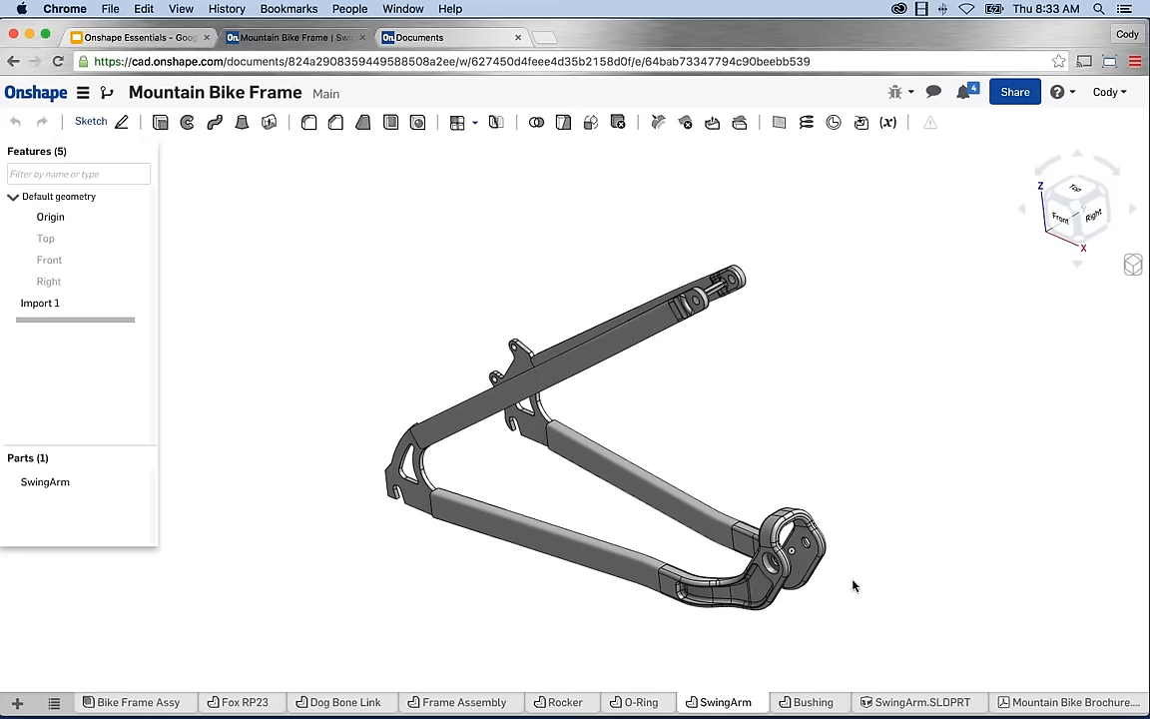
pyautogui.click(1029, 702)
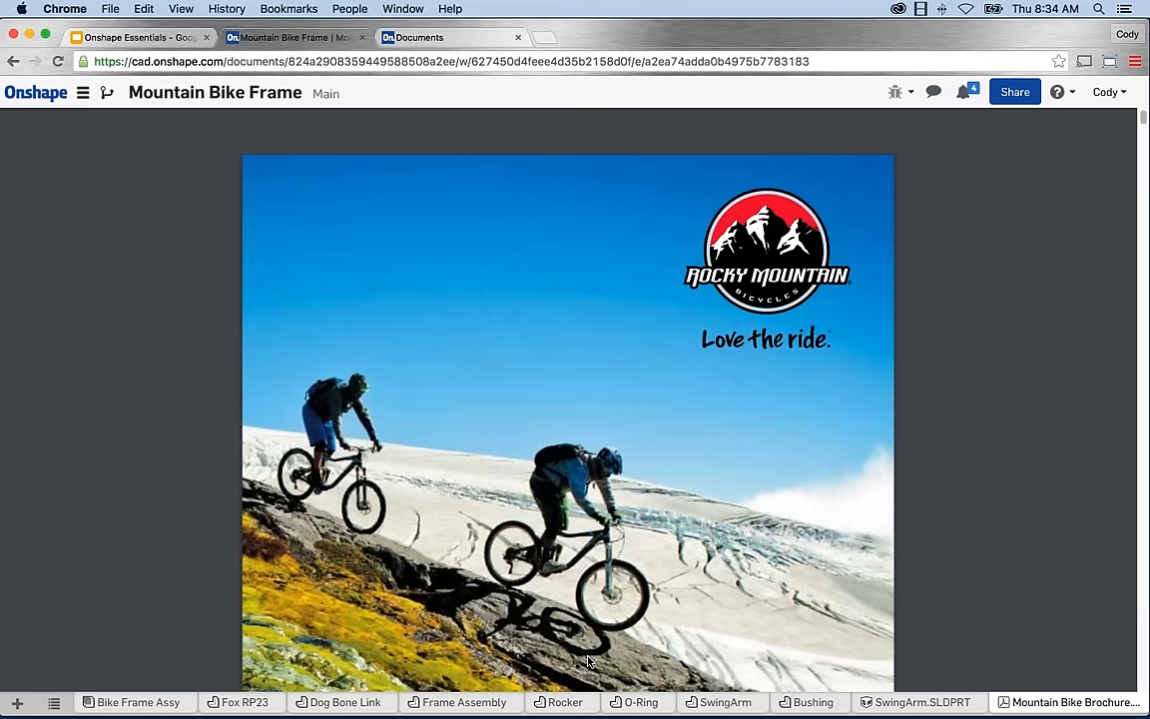
# Scroll the brochure a page down and back, then switch to the Bike Frame Assy tab.
pyautogui.scroll(-10, 517, 402)
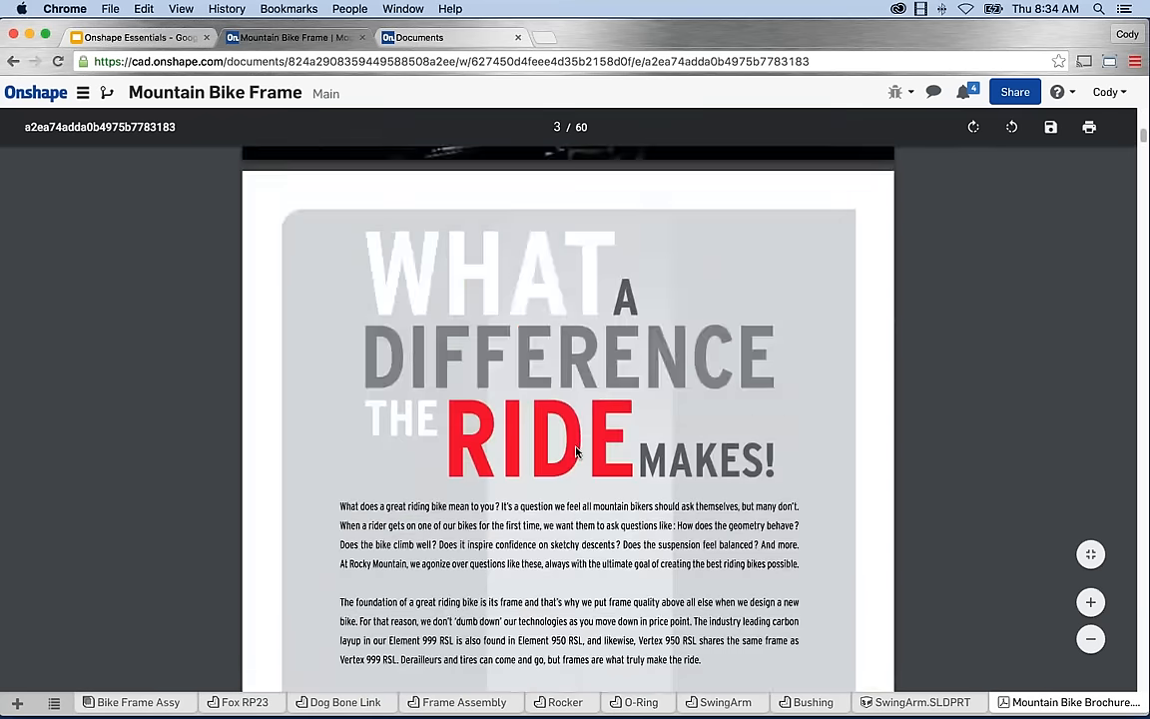
pyautogui.scroll(10, 227, 569)
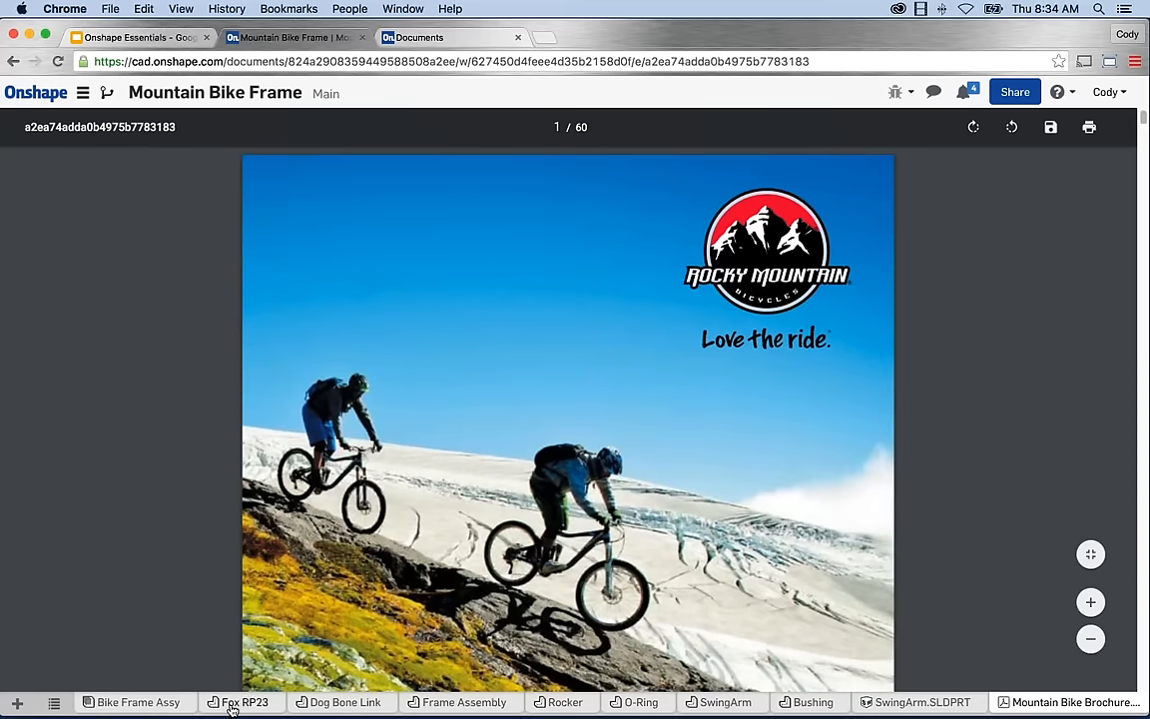
pyautogui.click(158, 700)
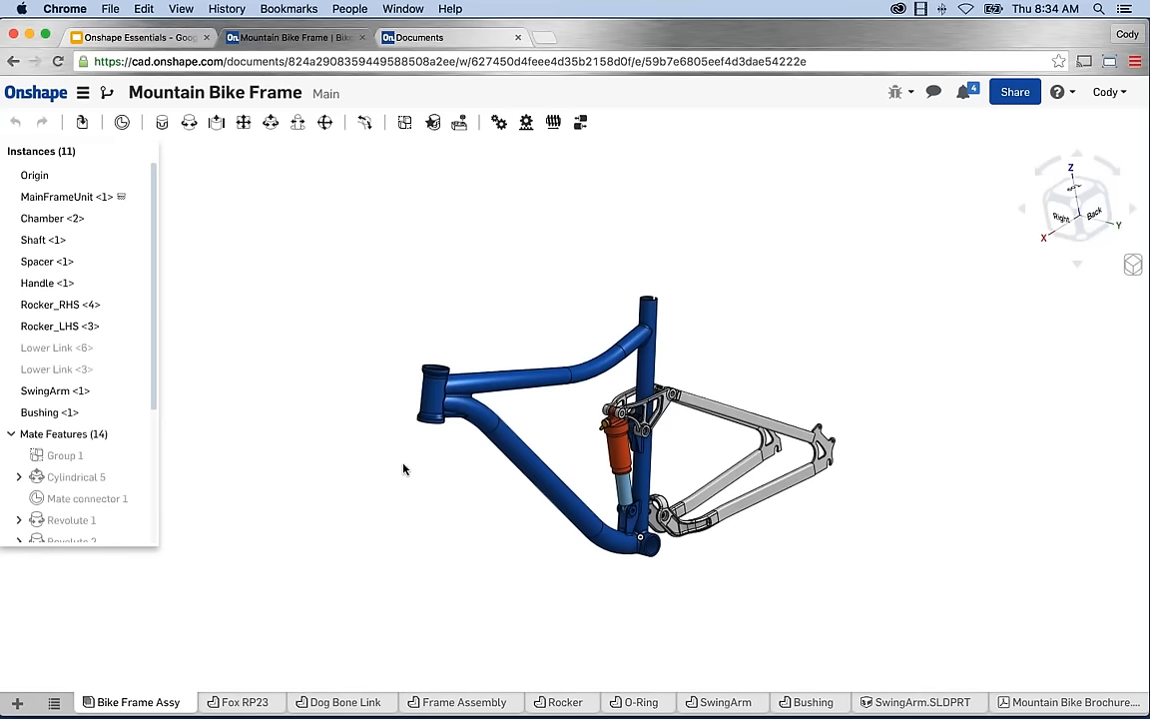
pyautogui.hotkey('shift', '1')
pyautogui.moveTo(613, 428); pyautogui.dragTo(670, 453, button='right')
pyautogui.scroll(3, 670, 452)
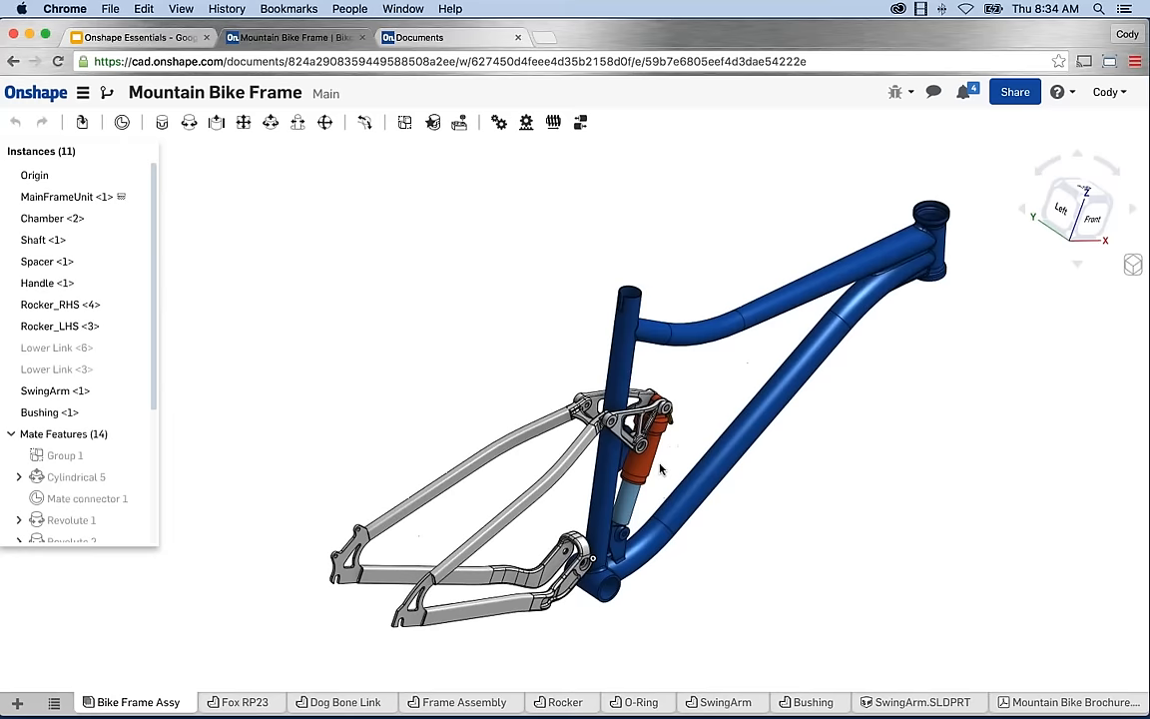
pyautogui.moveTo(660, 467); pyautogui.dragTo(617, 459, button='middle')
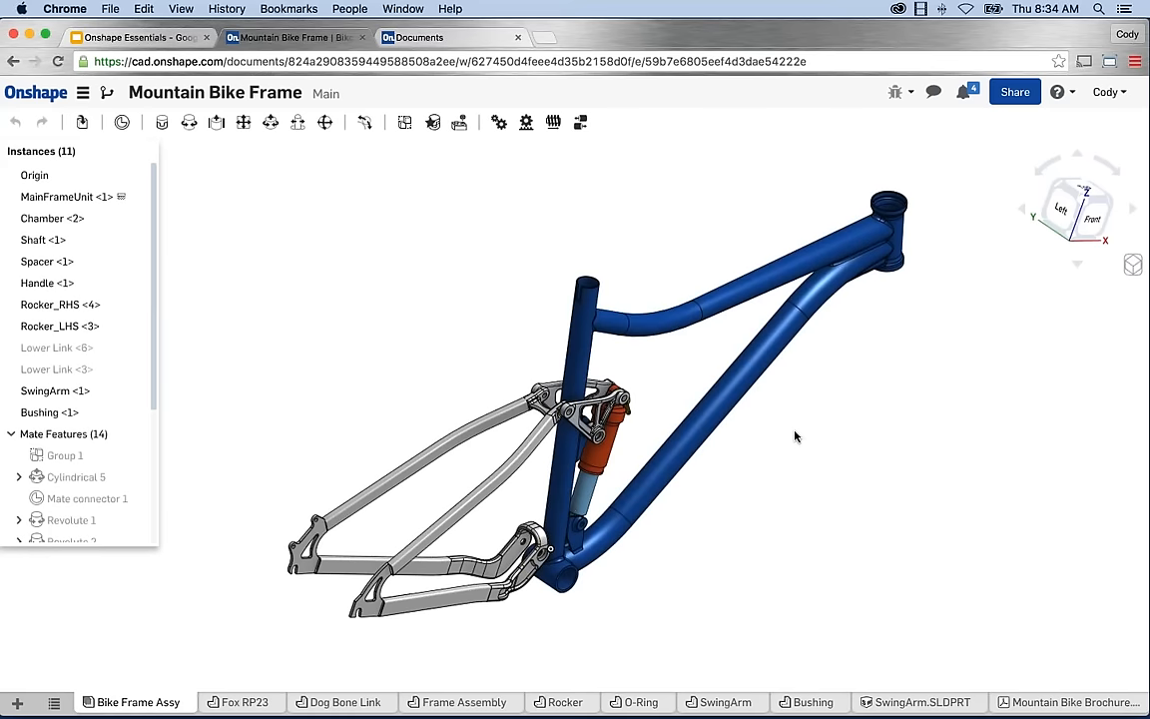
pyautogui.moveTo(795, 436)
pyautogui.mouseDown(button='right')
pyautogui.moveTo(693, 406)
pyautogui.moveTo(649, 411)
pyautogui.moveTo(721, 408)
pyautogui.moveTo(811, 441)
pyautogui.moveTo(788, 421)
pyautogui.moveTo(639, 416)
pyautogui.moveTo(799, 431)
pyautogui.mouseUp(button='right')
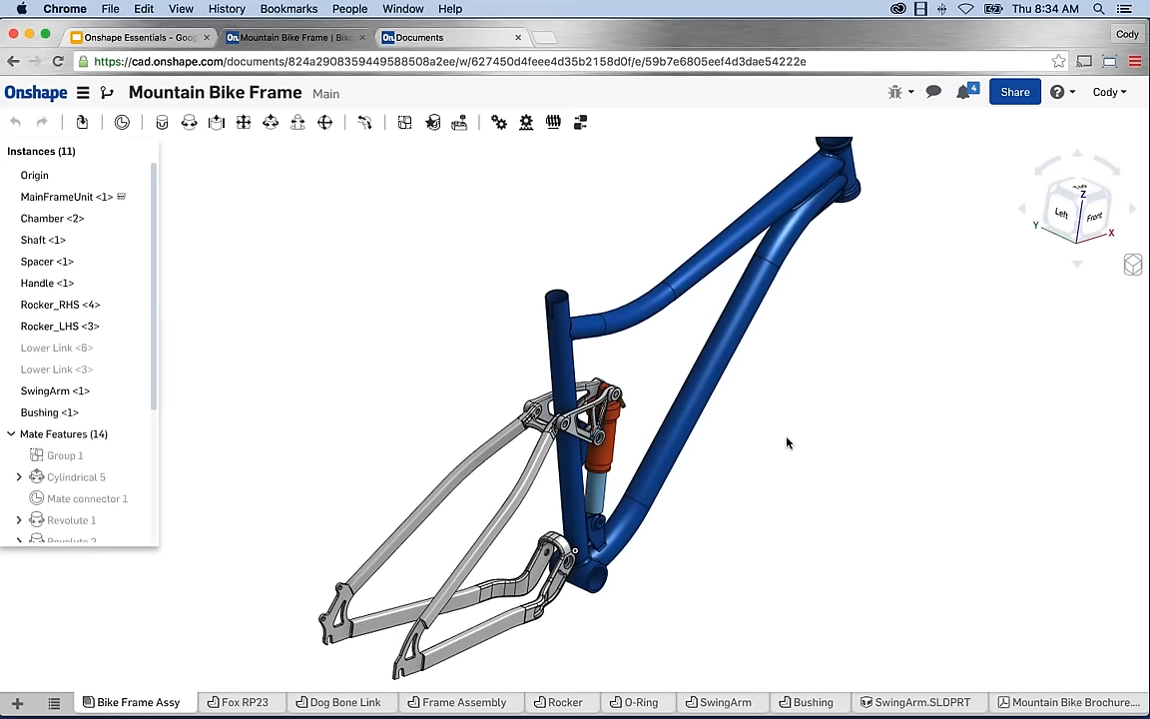
pyautogui.moveTo(778, 441); pyautogui.dragTo(483, 464, button='middle')
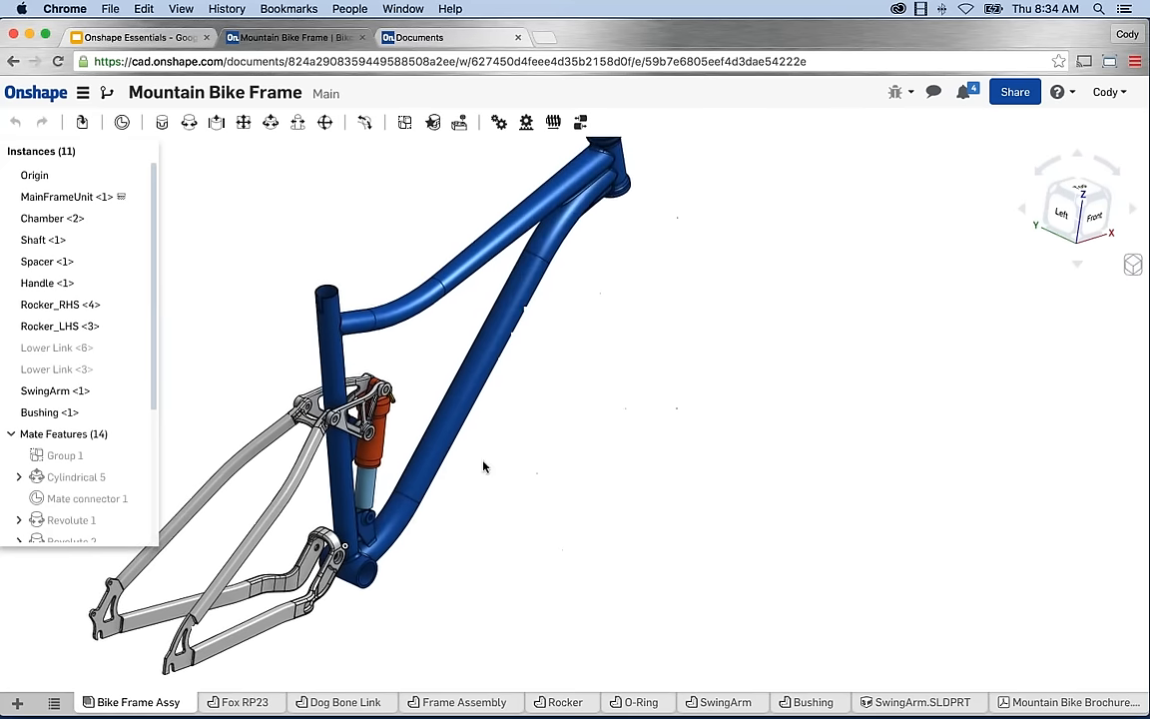
pyautogui.moveTo(661, 413); pyautogui.dragTo(717, 436, button='middle')
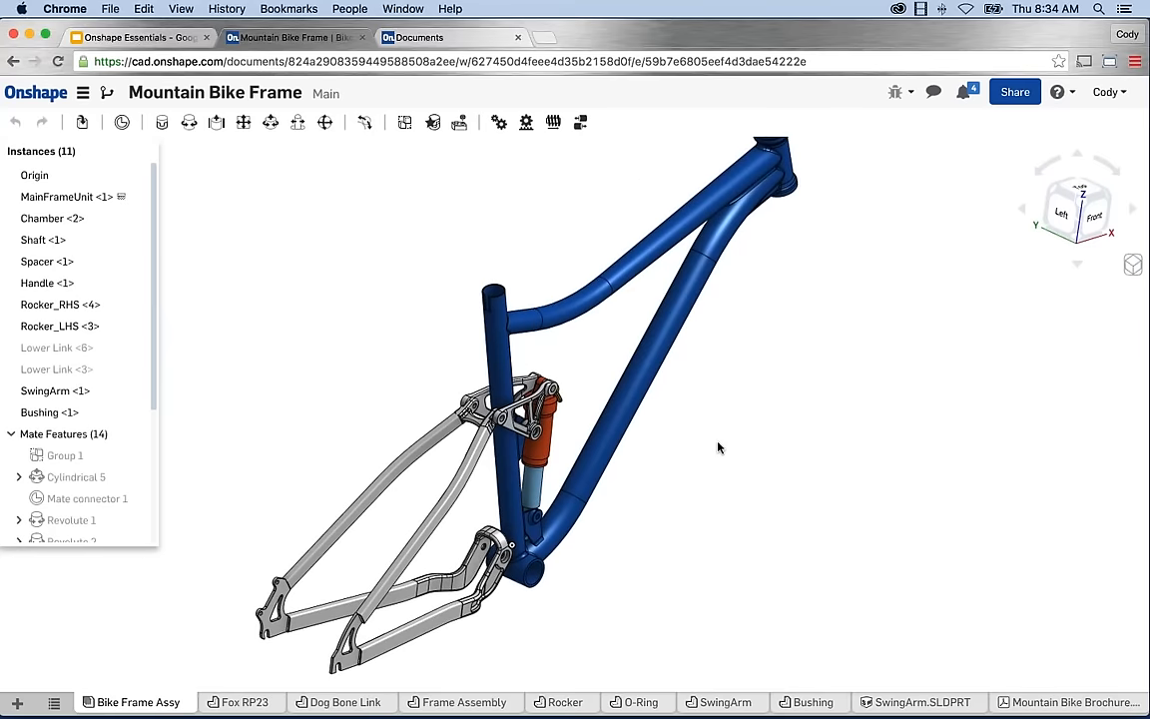
pyautogui.scroll(-1, 714, 447)
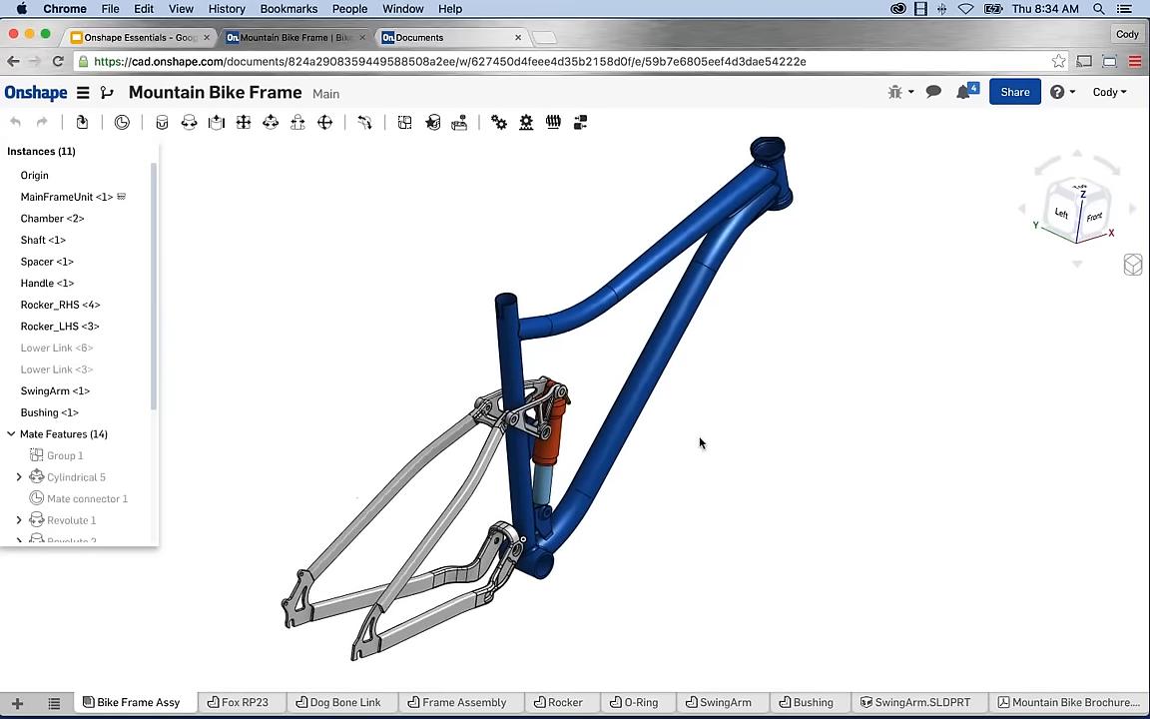
pyautogui.moveTo(700, 437); pyautogui.dragTo(675, 423, button='middle')
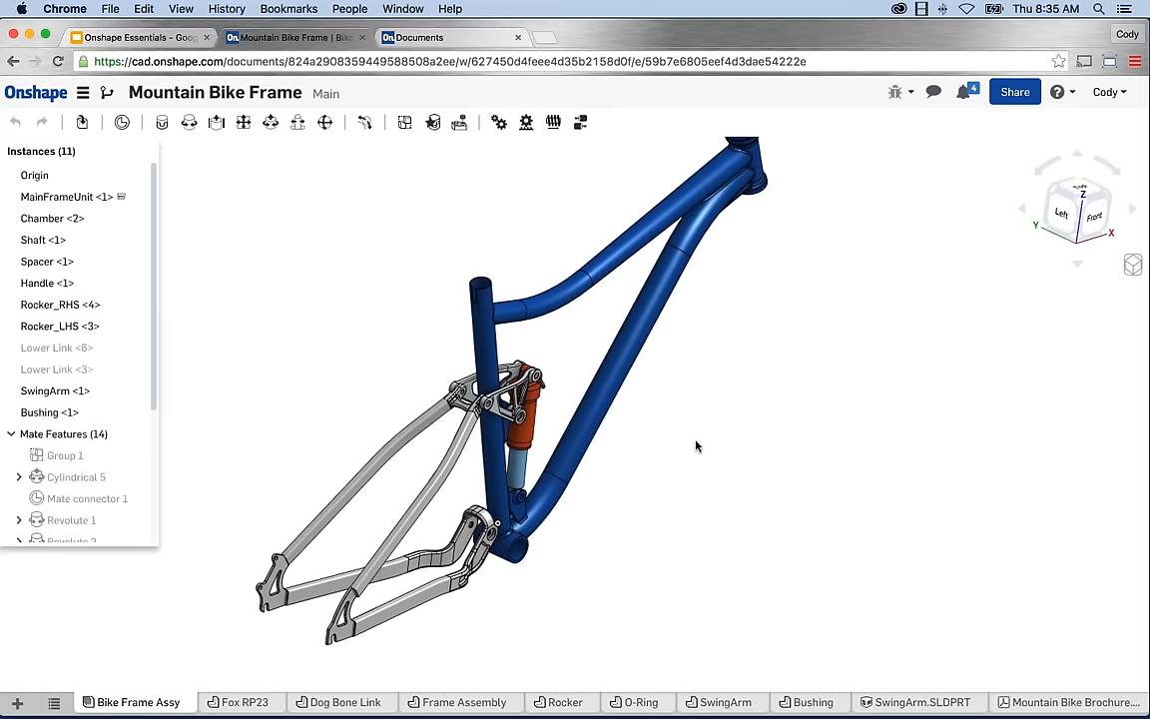
pyautogui.scroll(5, 502, 427)
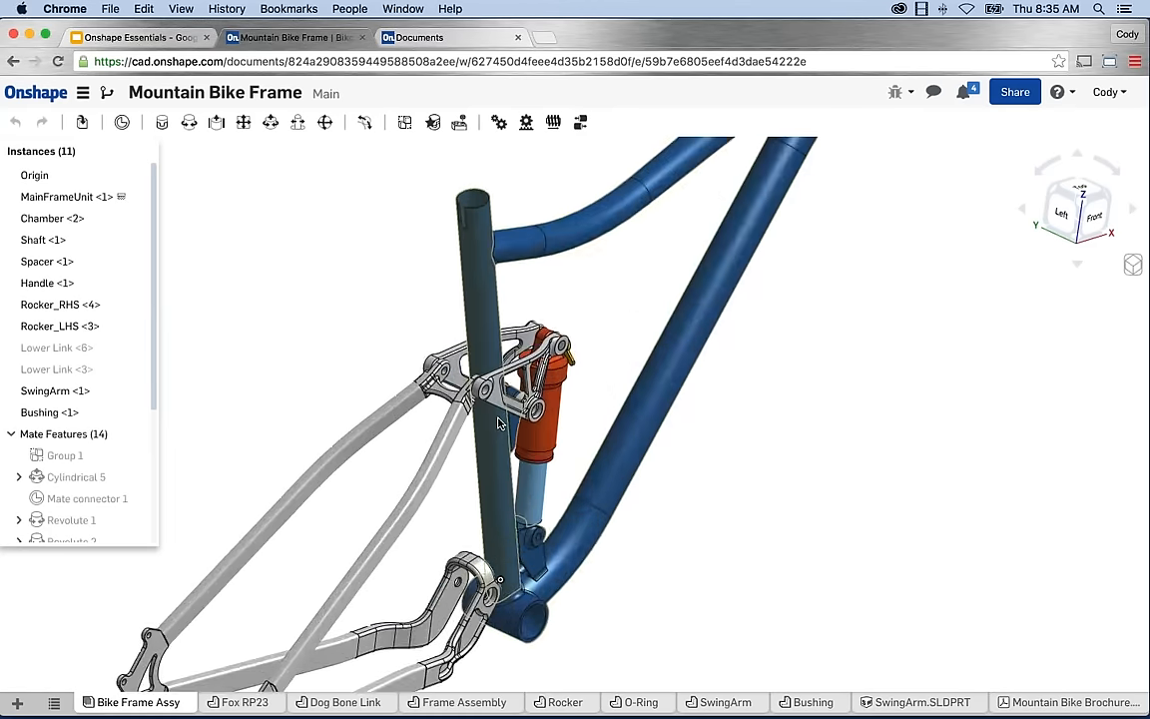
pyautogui.scroll(-10, 501, 426)
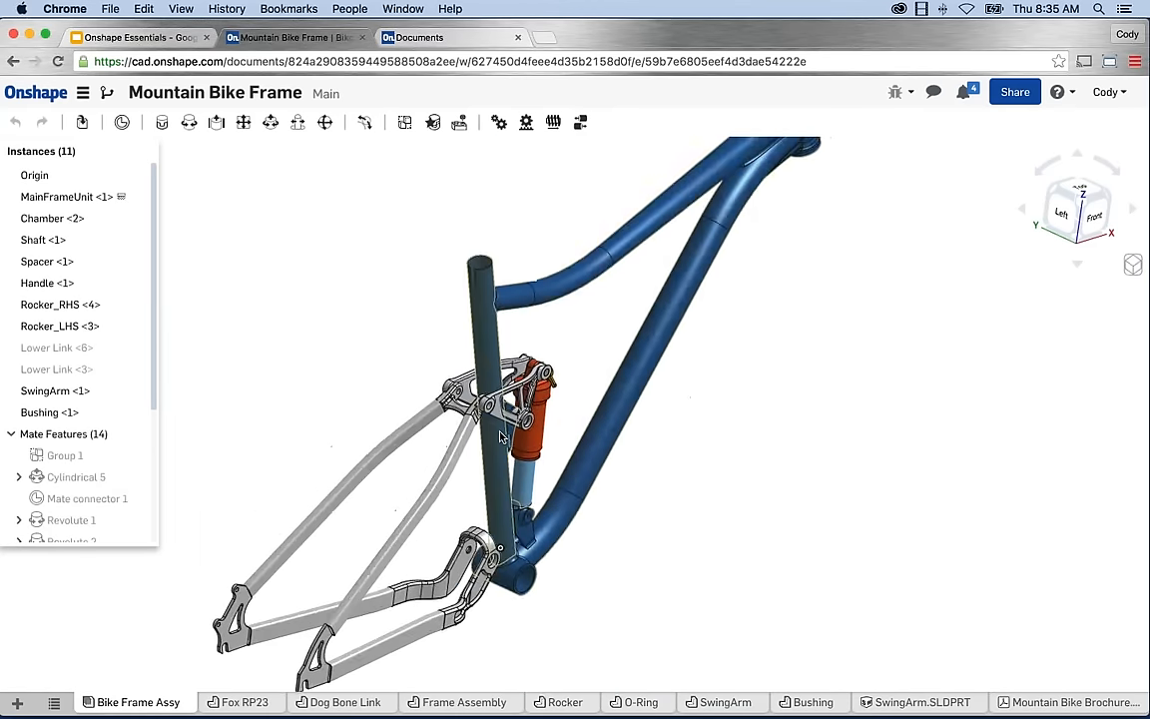
pyautogui.scroll(6, 749, 180)
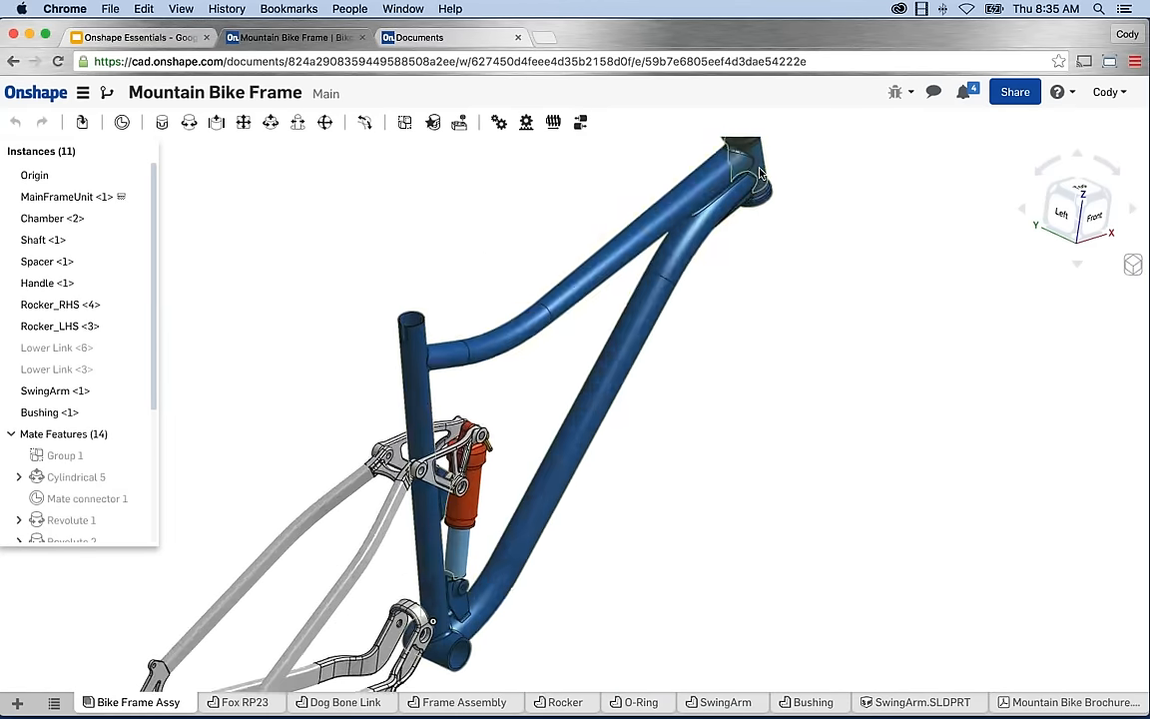
pyautogui.scroll(2, 748, 180)
pyautogui.scroll(-5, 747, 195)
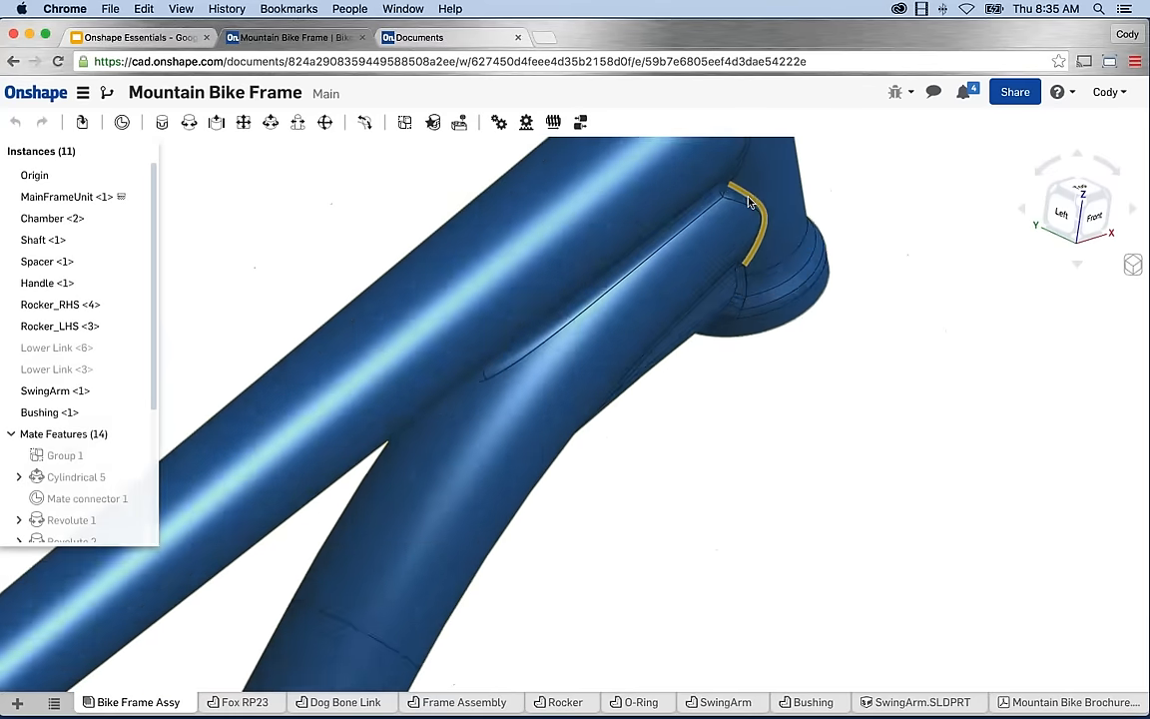
pyautogui.scroll(8, 747, 208)
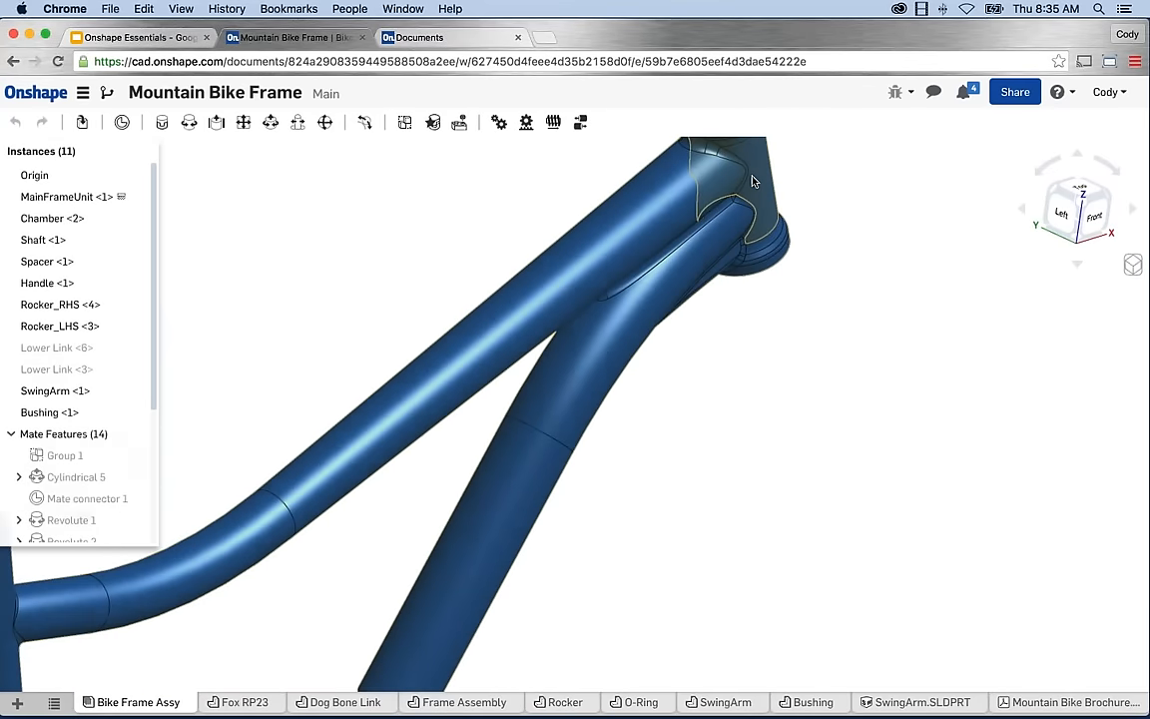
pyautogui.scroll(-10, 744, 205)
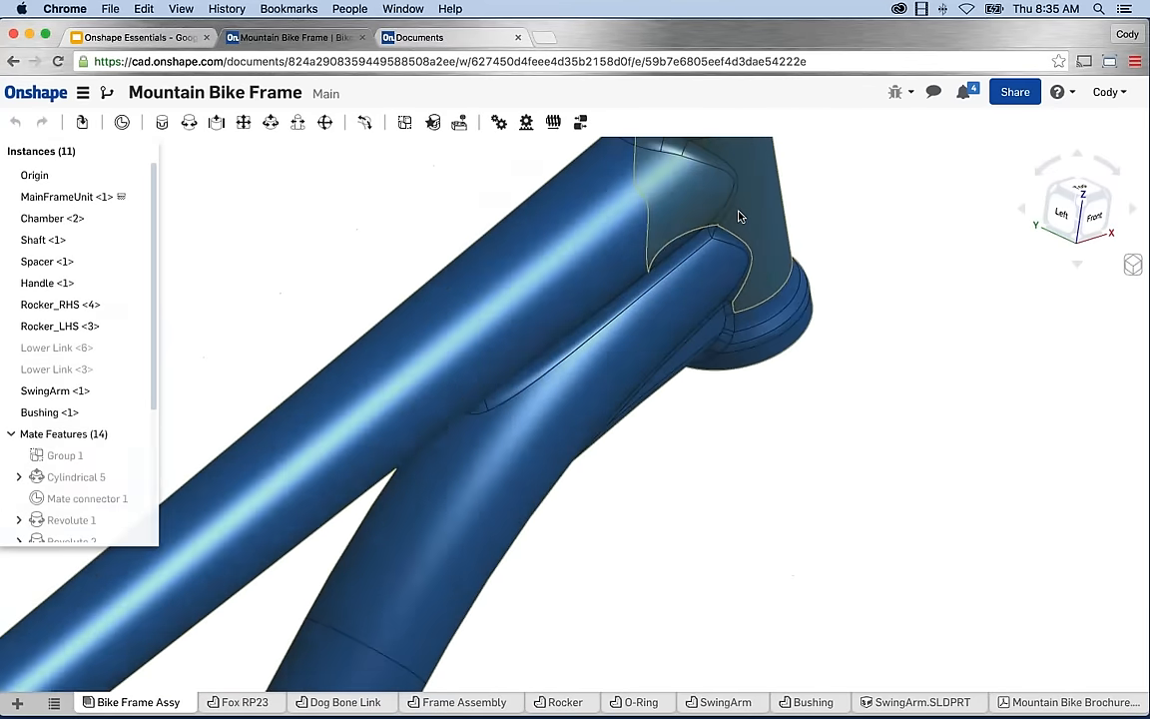
pyautogui.moveTo(615, 367); pyautogui.dragTo(642, 350, button='middle')
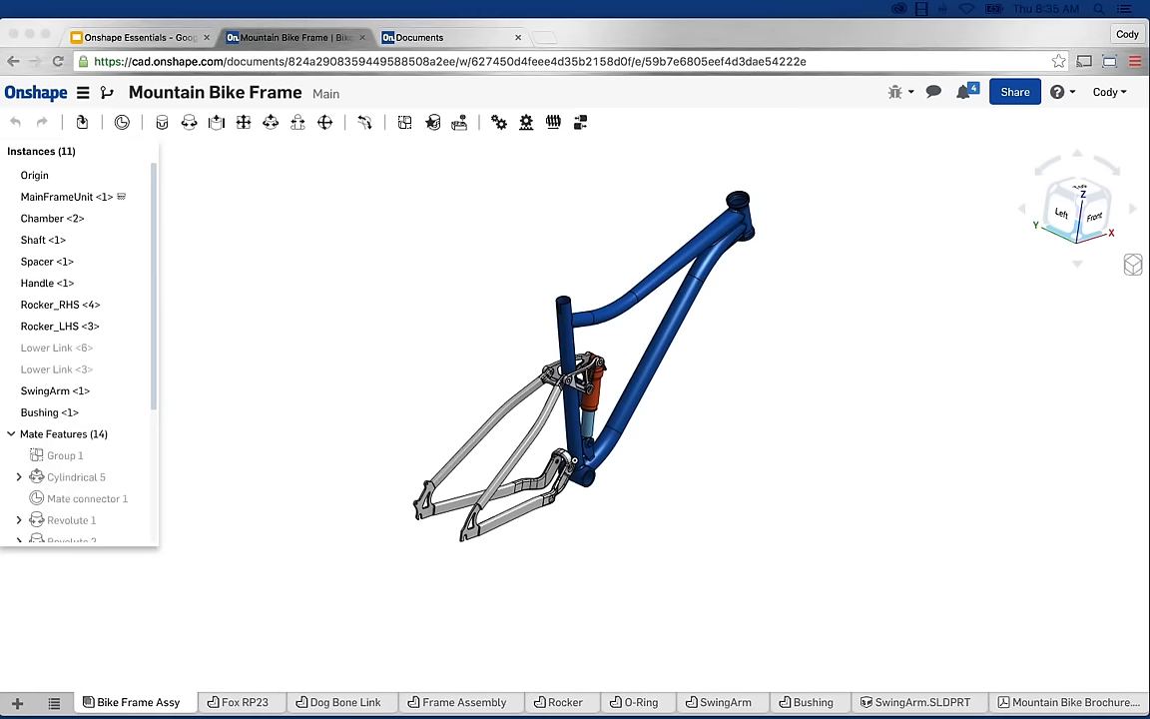
# Open the SwingArm.SLDPRT tab, check Versions and history, then choose Export from its context menu.
pyautogui.click(917, 701)
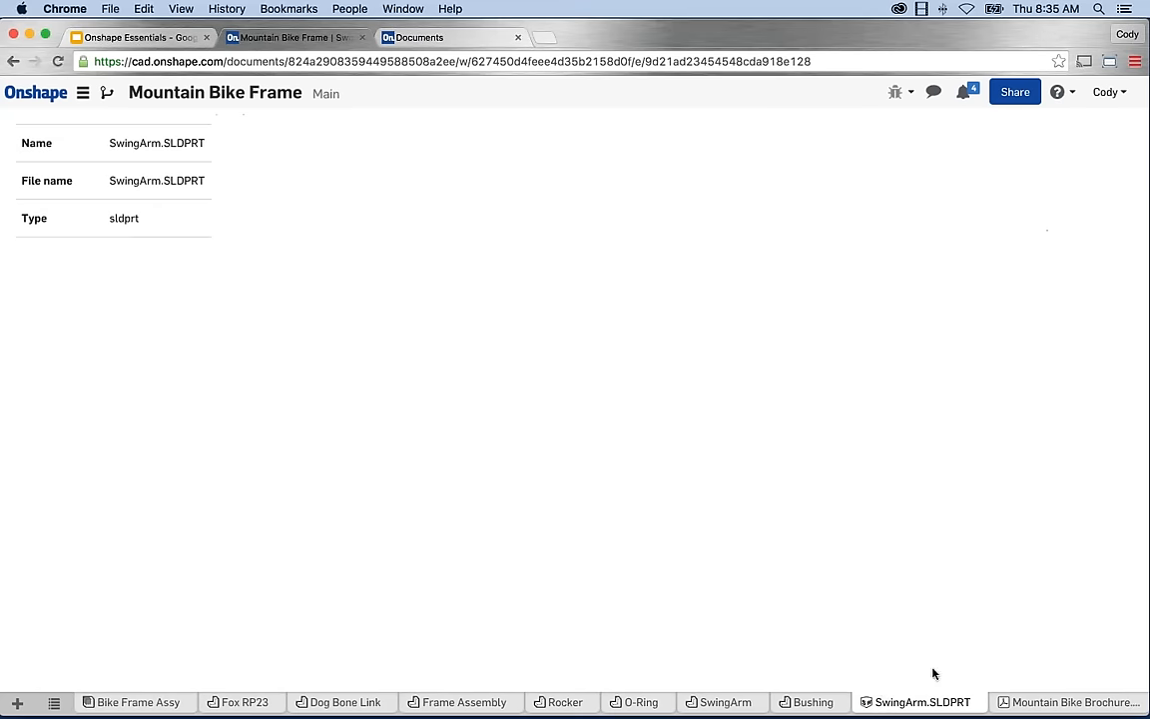
pyautogui.rightClick(896, 704)
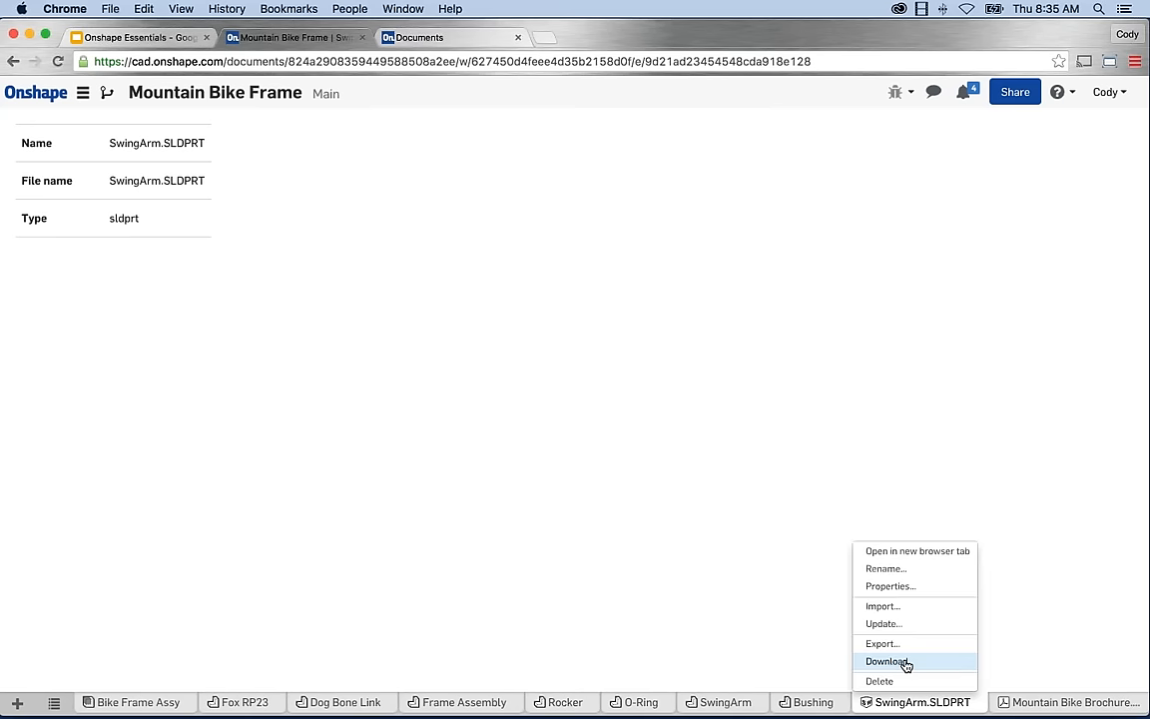
pyautogui.click(107, 92)
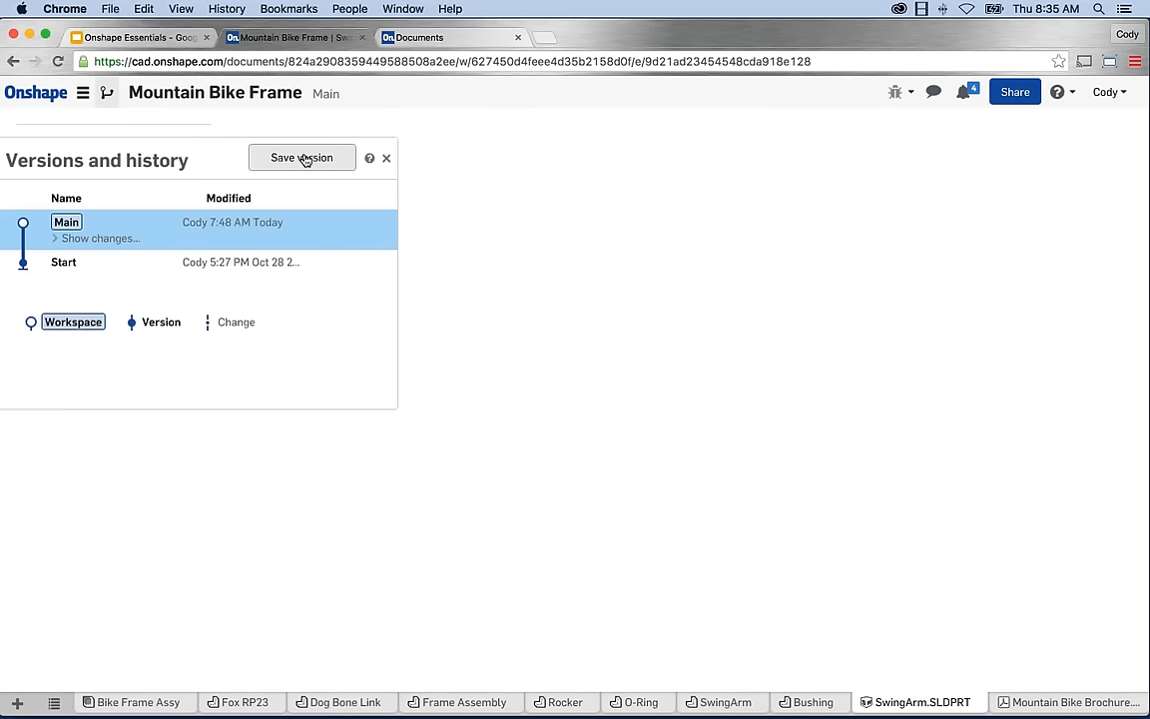
pyautogui.click(386, 158)
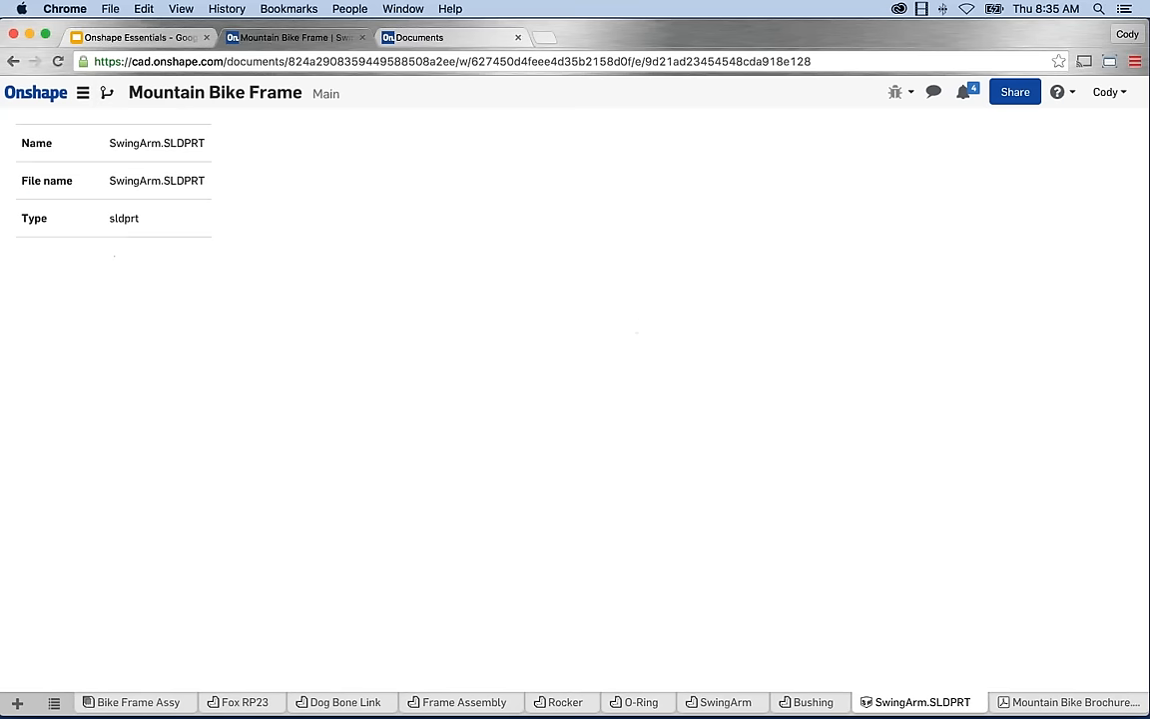
pyautogui.rightClick(915, 706)
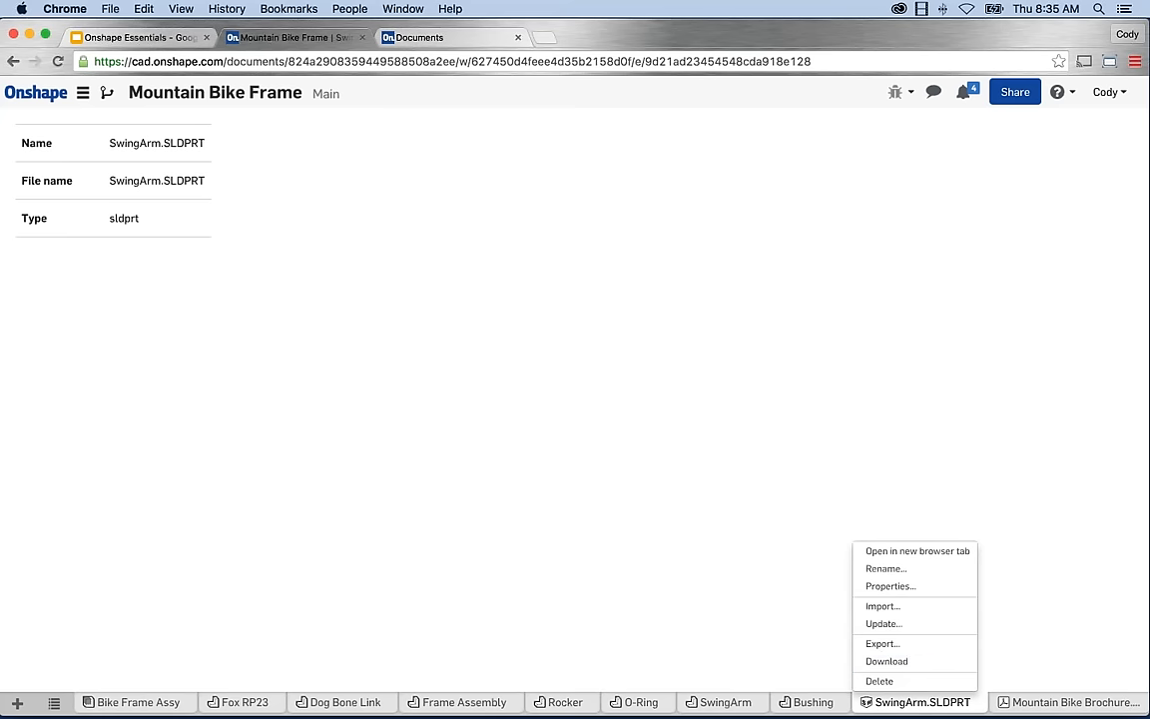
pyautogui.click(883, 644)
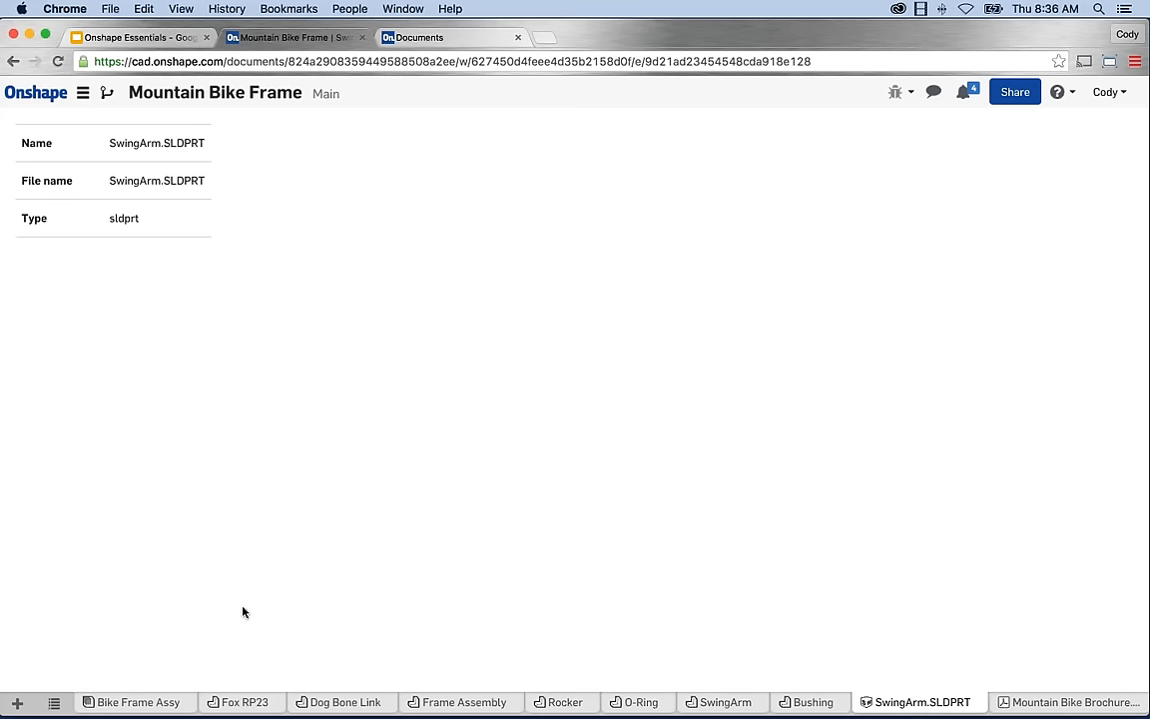
# Go from Bike Frame Assy to the Dog Bone Link studio and show the create-tab choices.
pyautogui.click(137, 702)
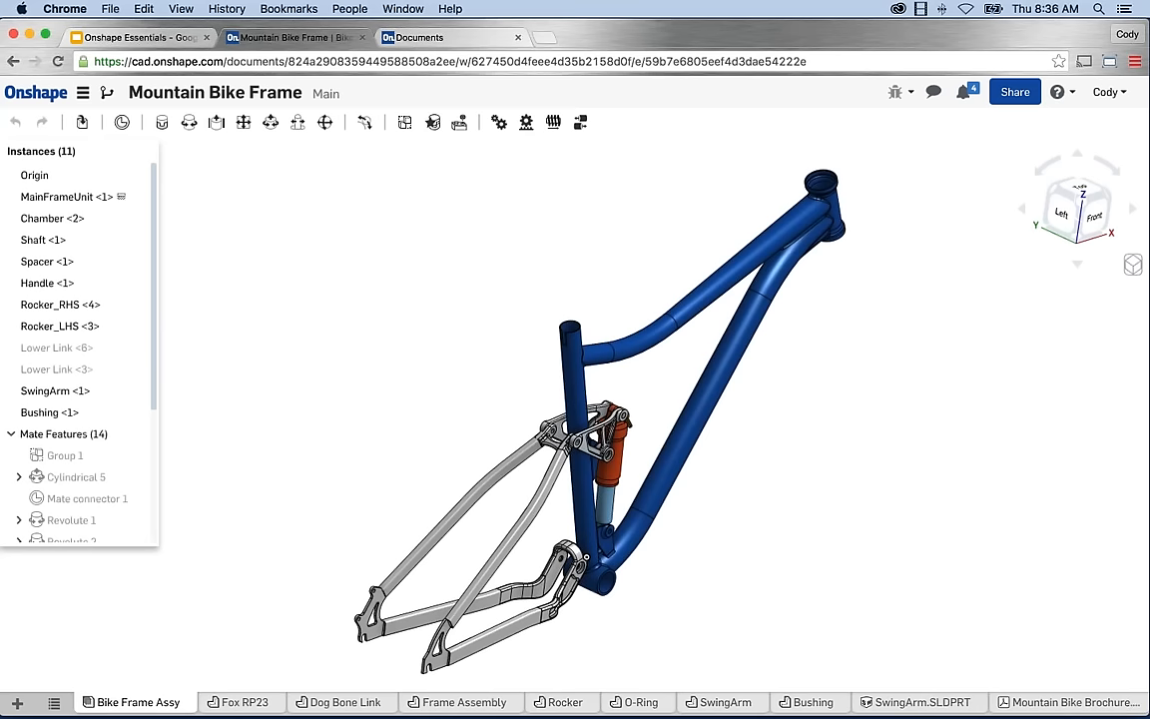
pyautogui.click(340, 702)
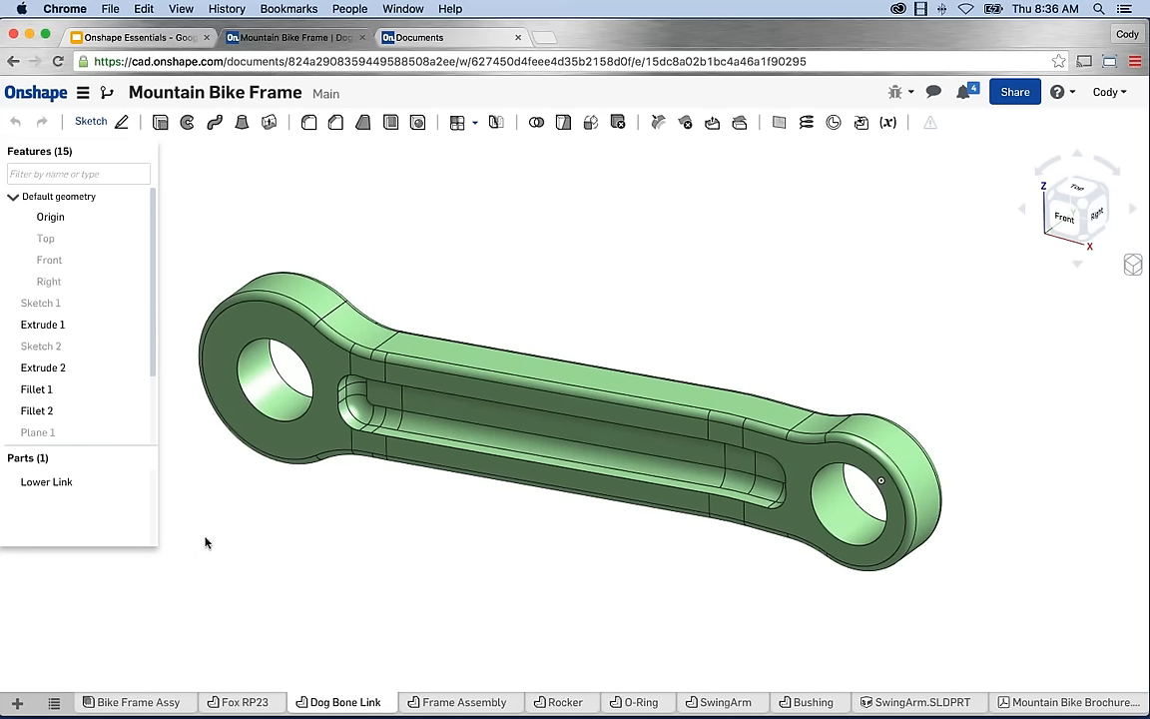
pyautogui.click(16, 704)
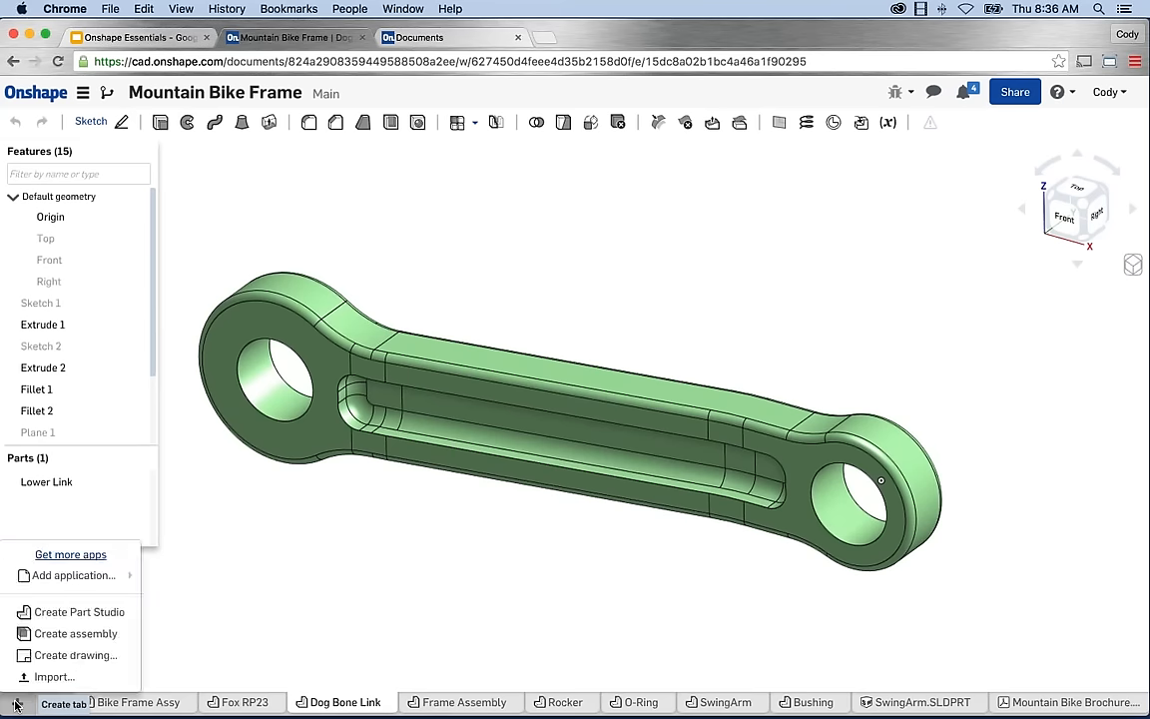
# Create a new Part Studio 1 and point out its Front plane in the feature list.
pyautogui.click(84, 613)
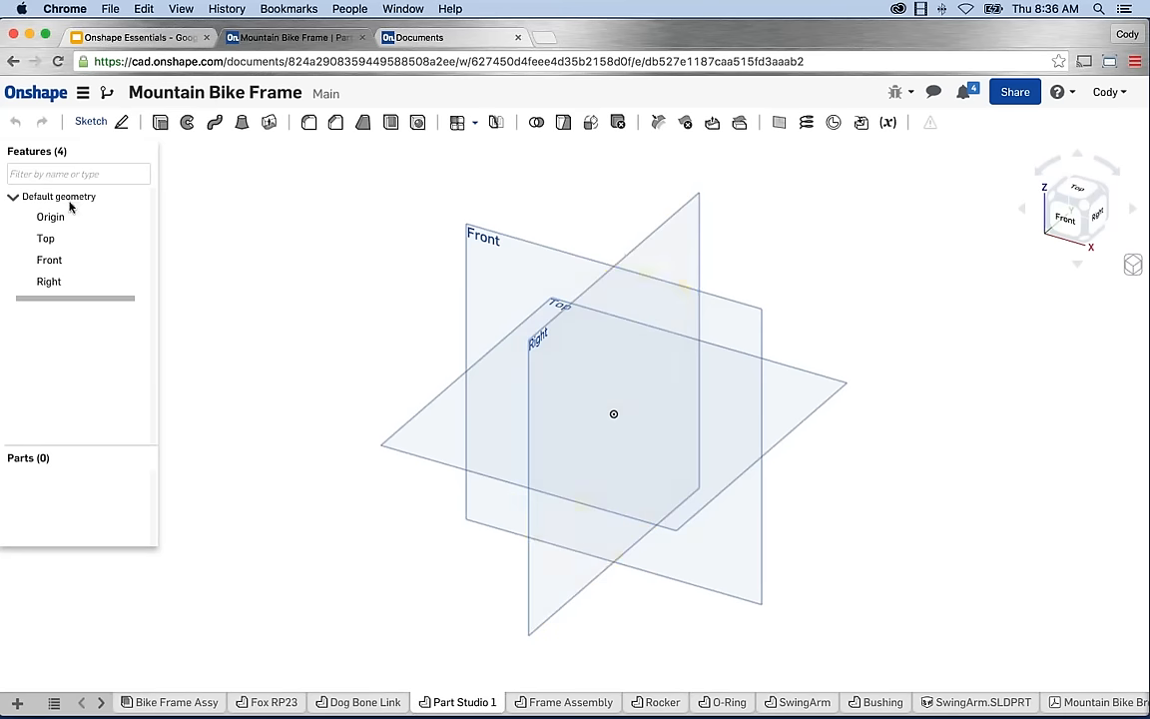
pyautogui.click(62, 258)
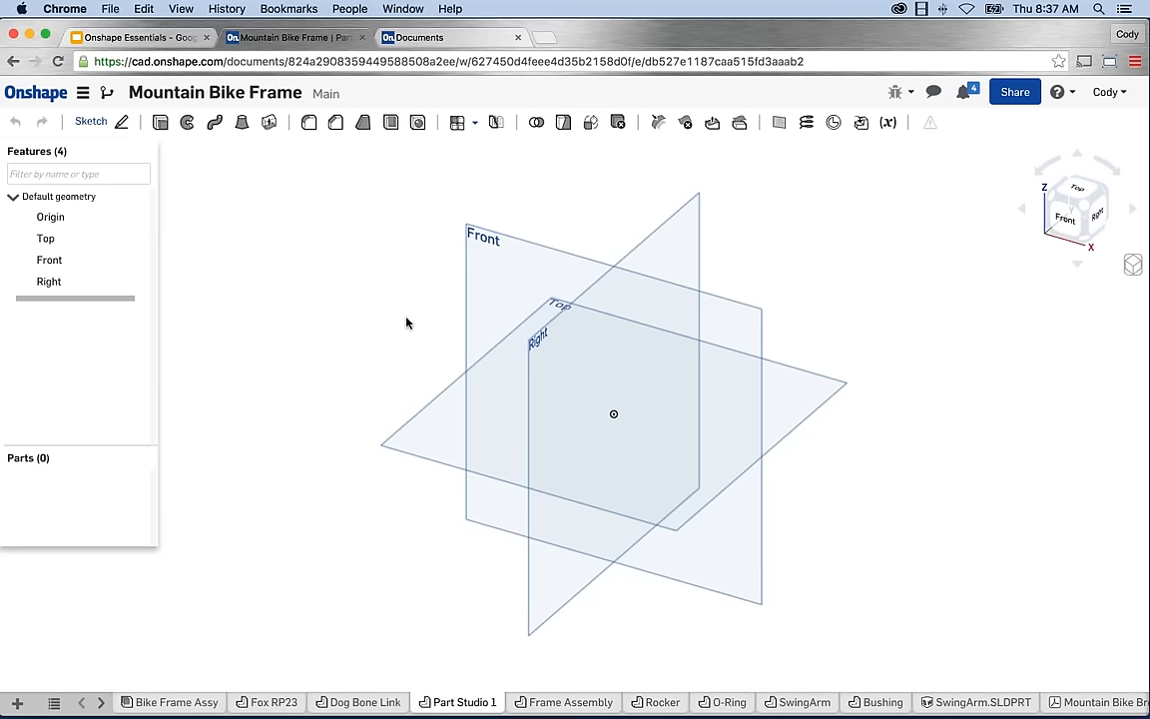
# Start Sketch 1 on the Front plane and set the view normal to the sketch plane.
pyautogui.click(482, 247)
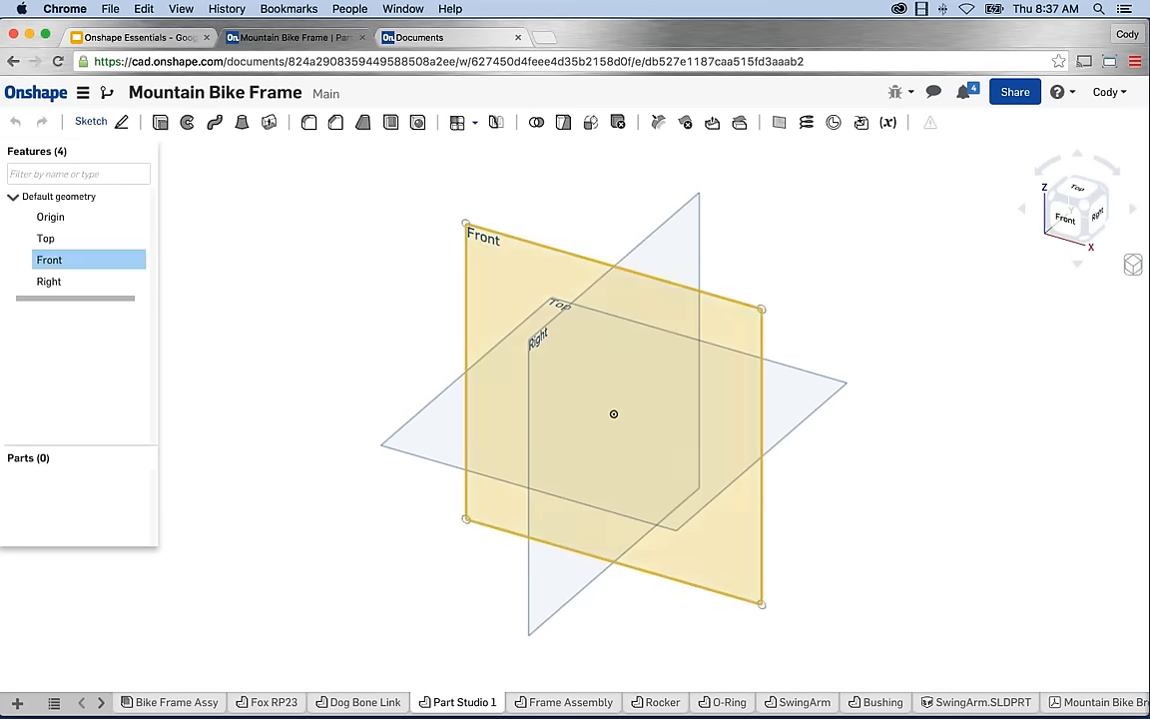
pyautogui.click(100, 130)
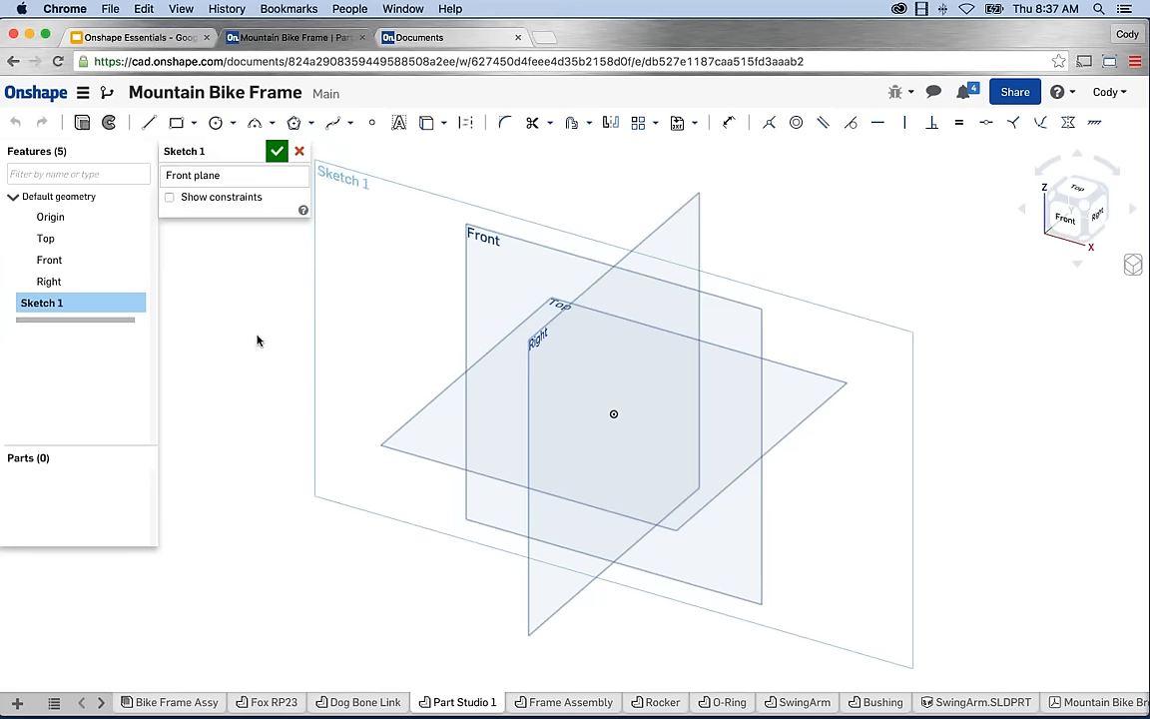
pyautogui.rightClick(248, 268)
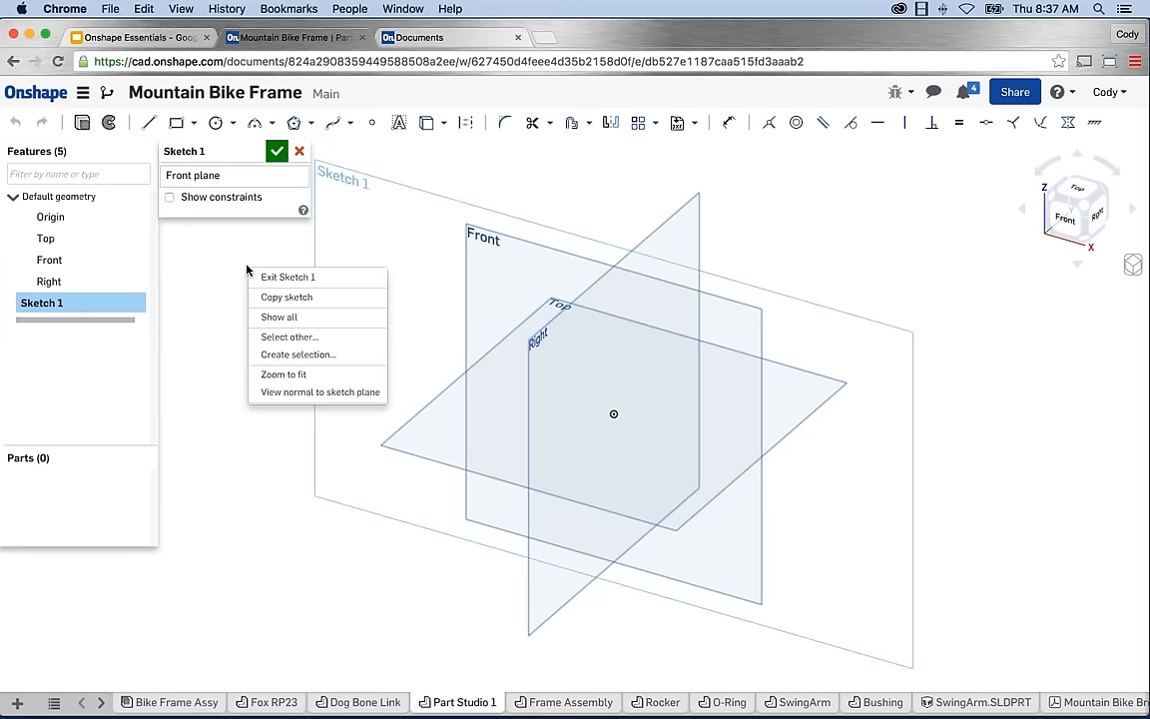
pyautogui.click(288, 392)
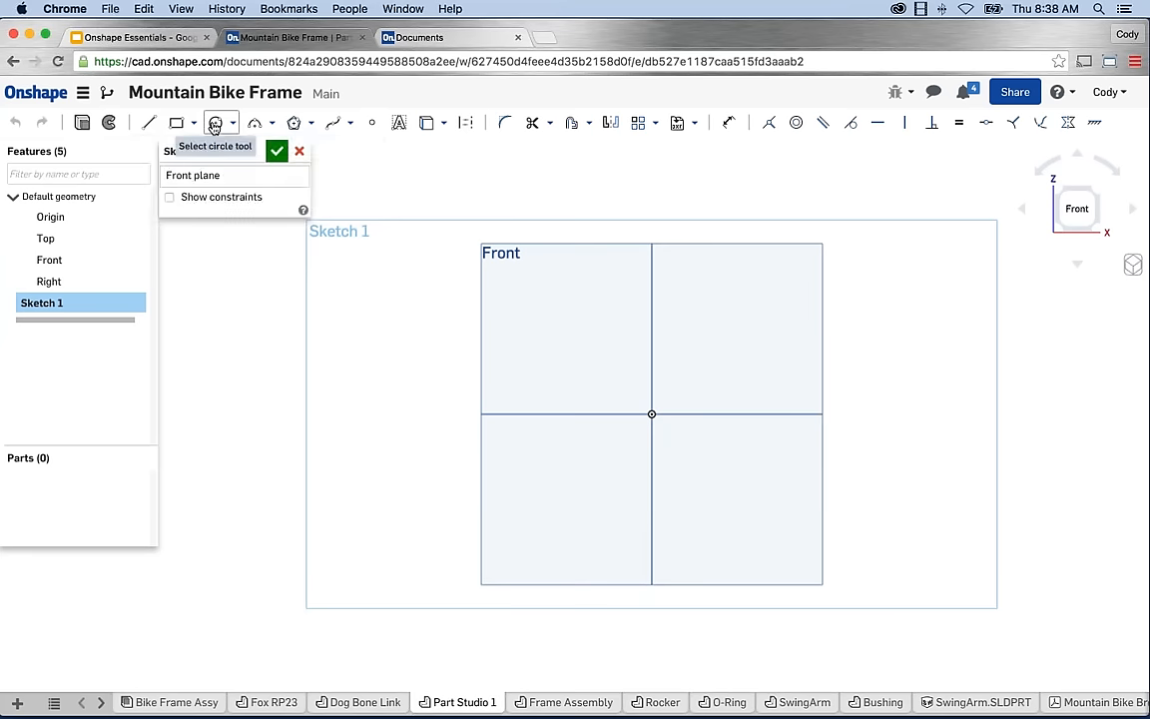
# Draw a center-point circle on the sketch origin with a 143.667 diameter.
pyautogui.click(232, 123)
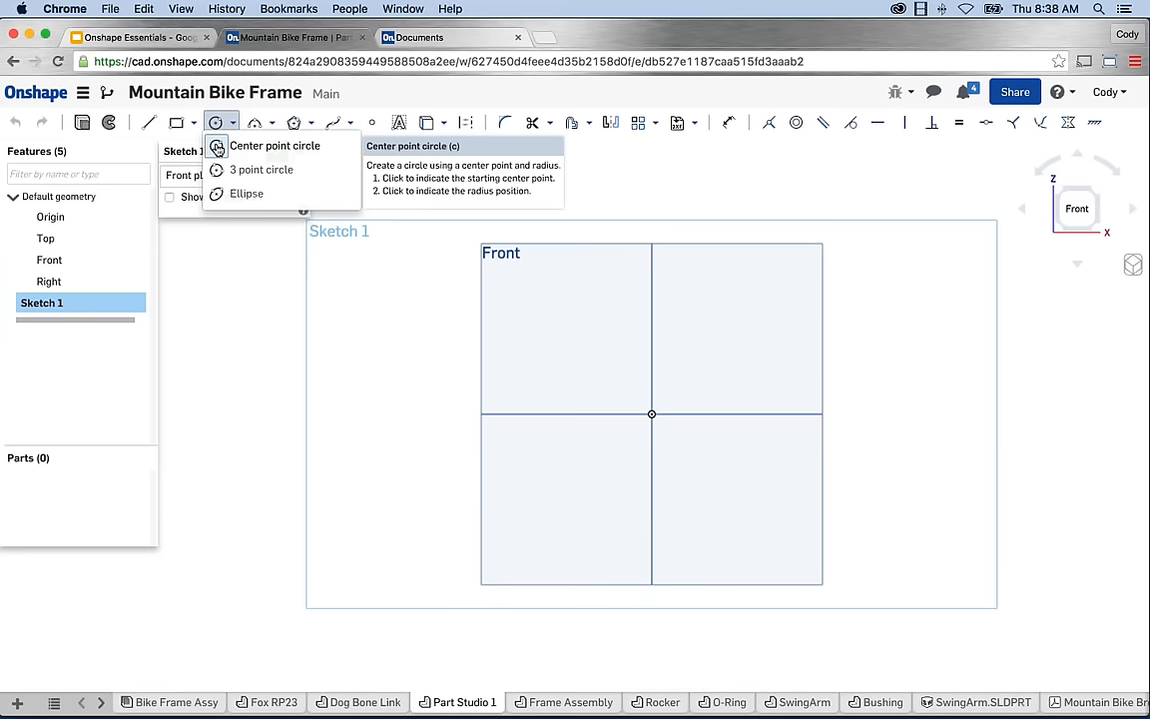
pyautogui.click(216, 148)
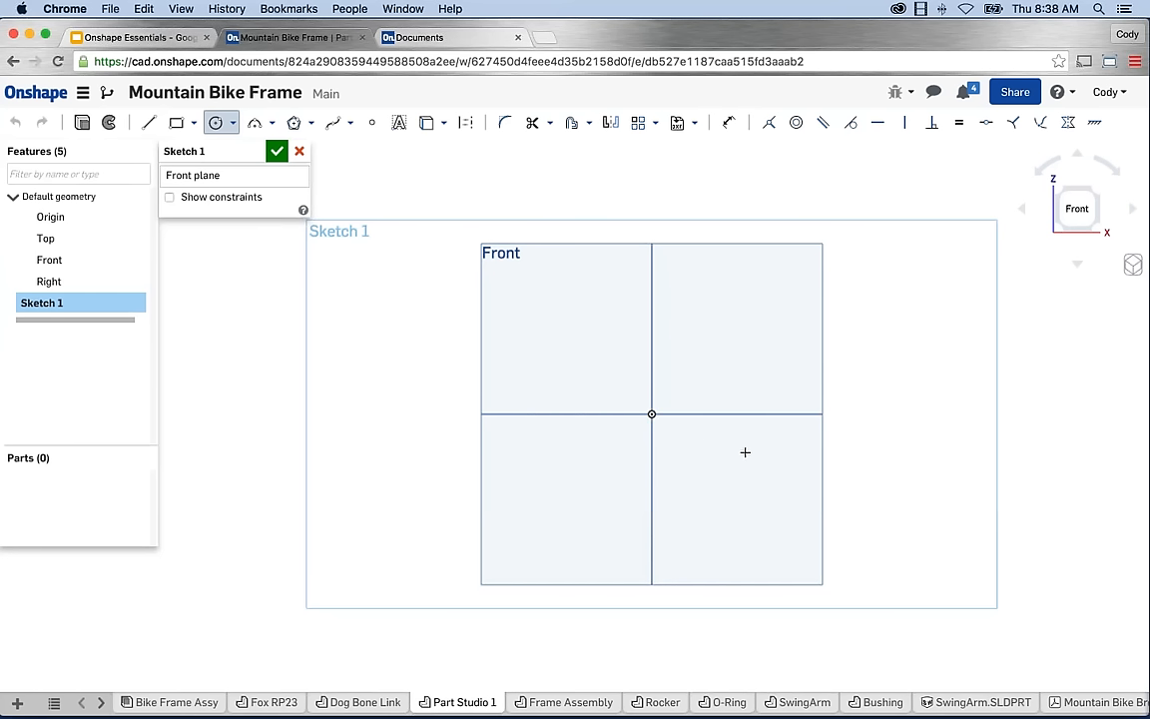
pyautogui.click(651, 413)
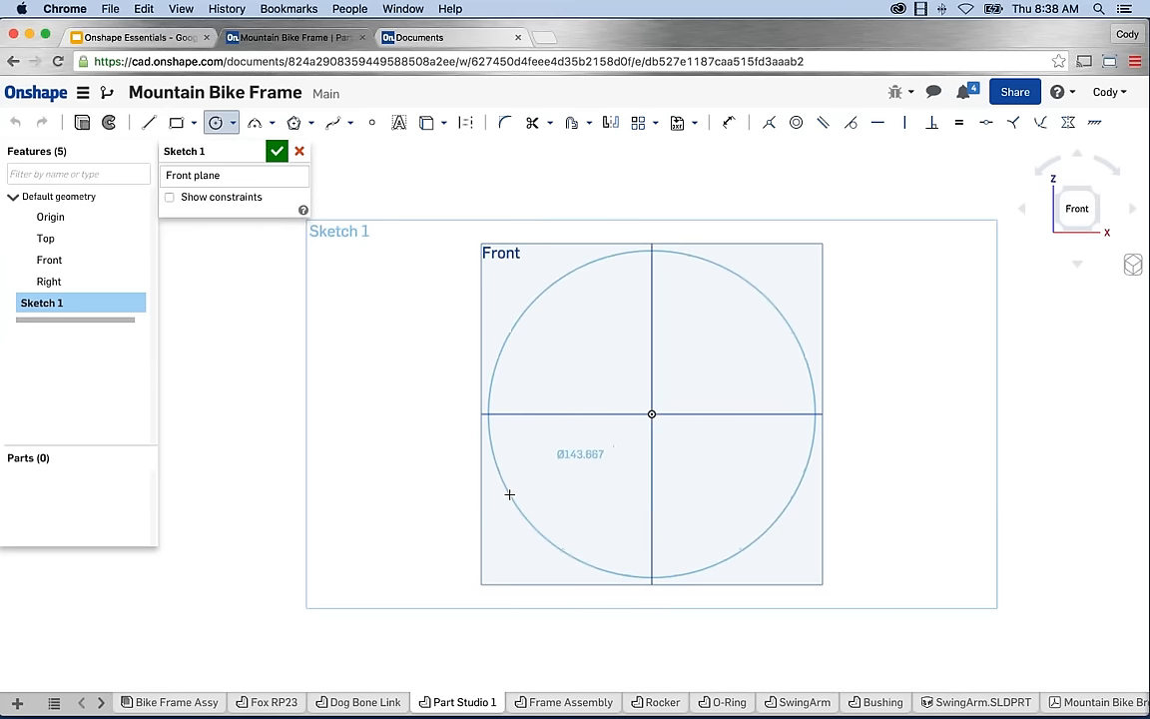
pyautogui.click(510, 494)
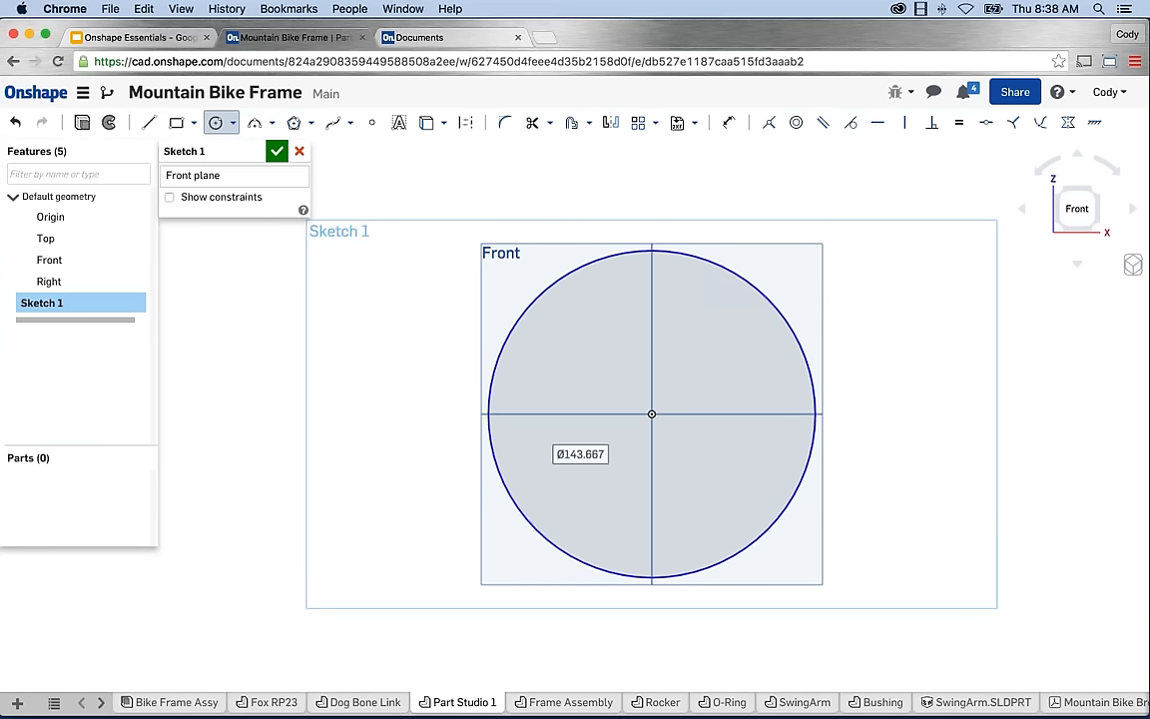
pyautogui.press('super+Tab')
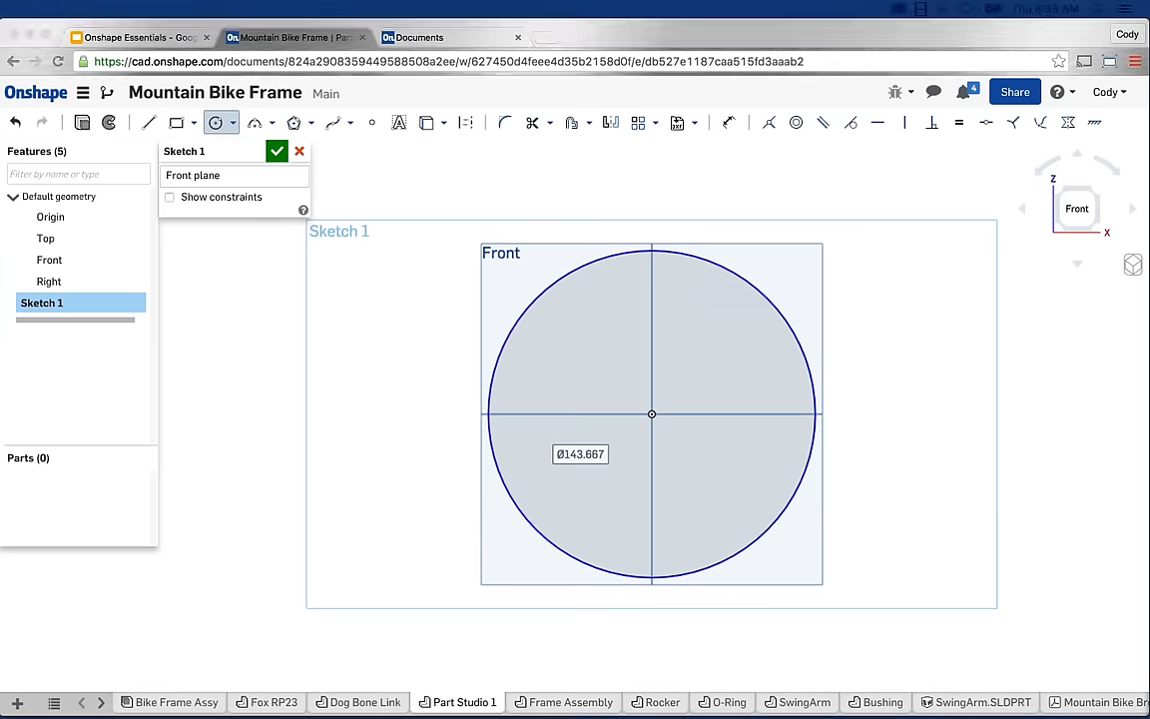
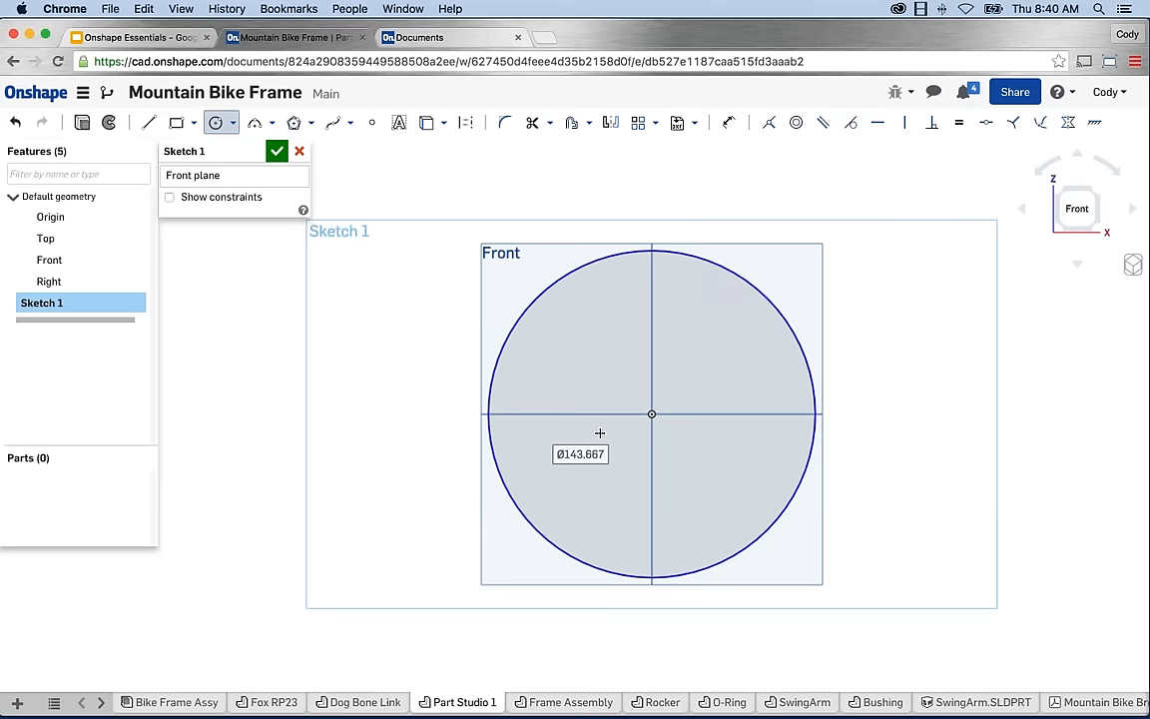
# Draw a second, smaller circle to the right of the origin circle in Sketch 1.
pyautogui.scroll(-2, 799, 423)
pyautogui.moveTo(811, 423); pyautogui.dragTo(599, 429, button='middle')
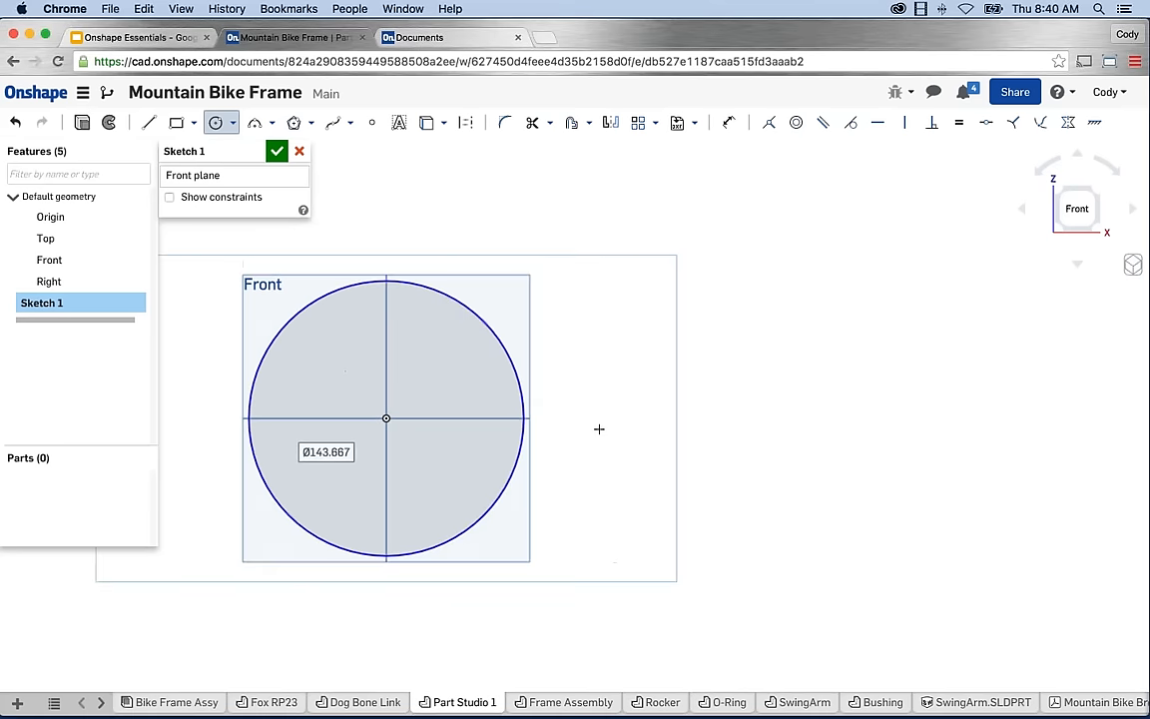
pyautogui.scroll(-1, 804, 434)
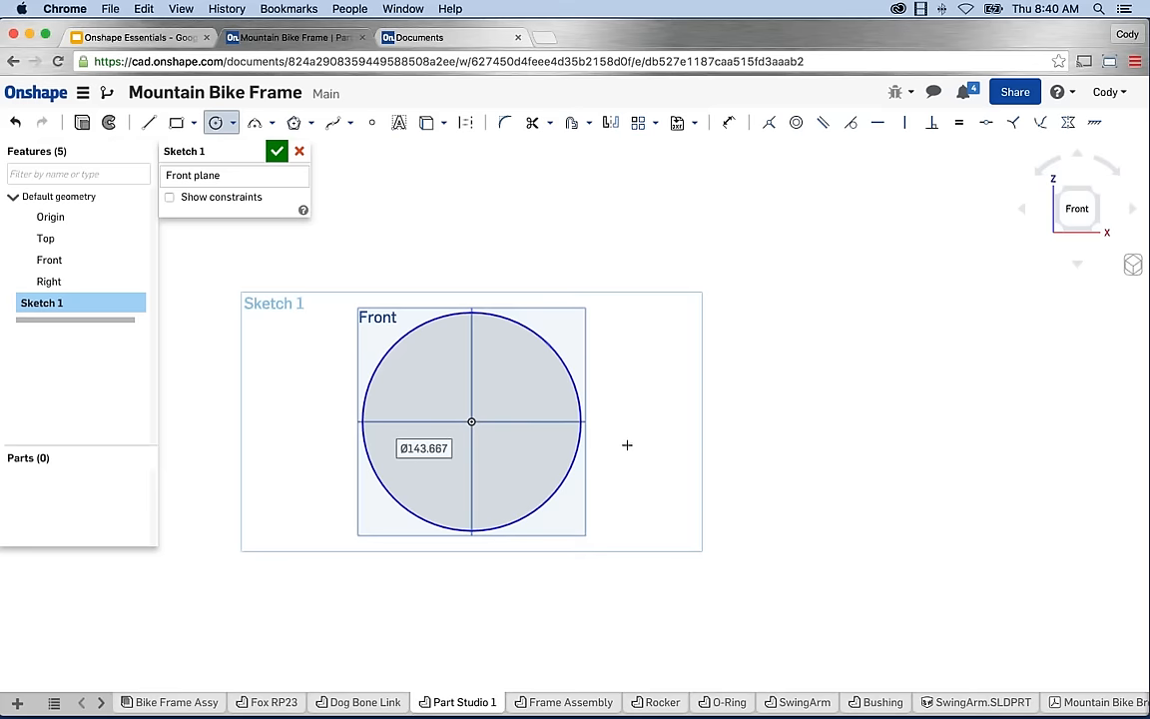
pyautogui.moveTo(629, 445); pyautogui.dragTo(666, 438, button='middle')
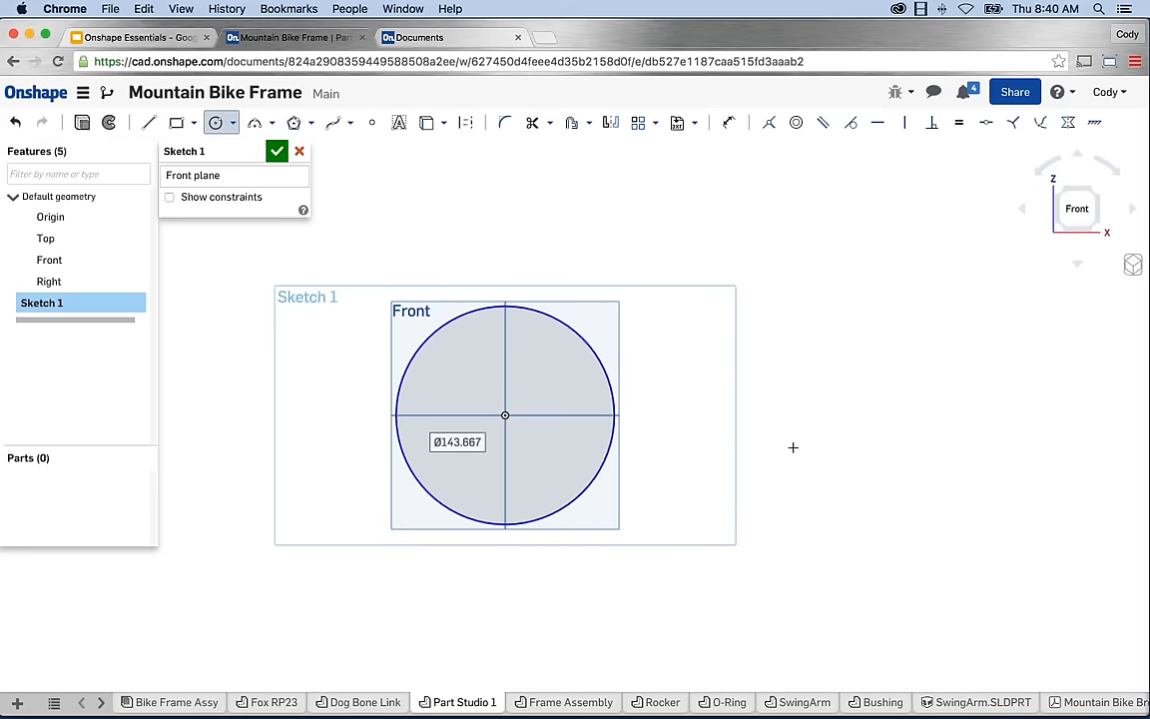
pyautogui.scroll(-1, 792, 446)
pyautogui.hscroll(5, 727, 463)
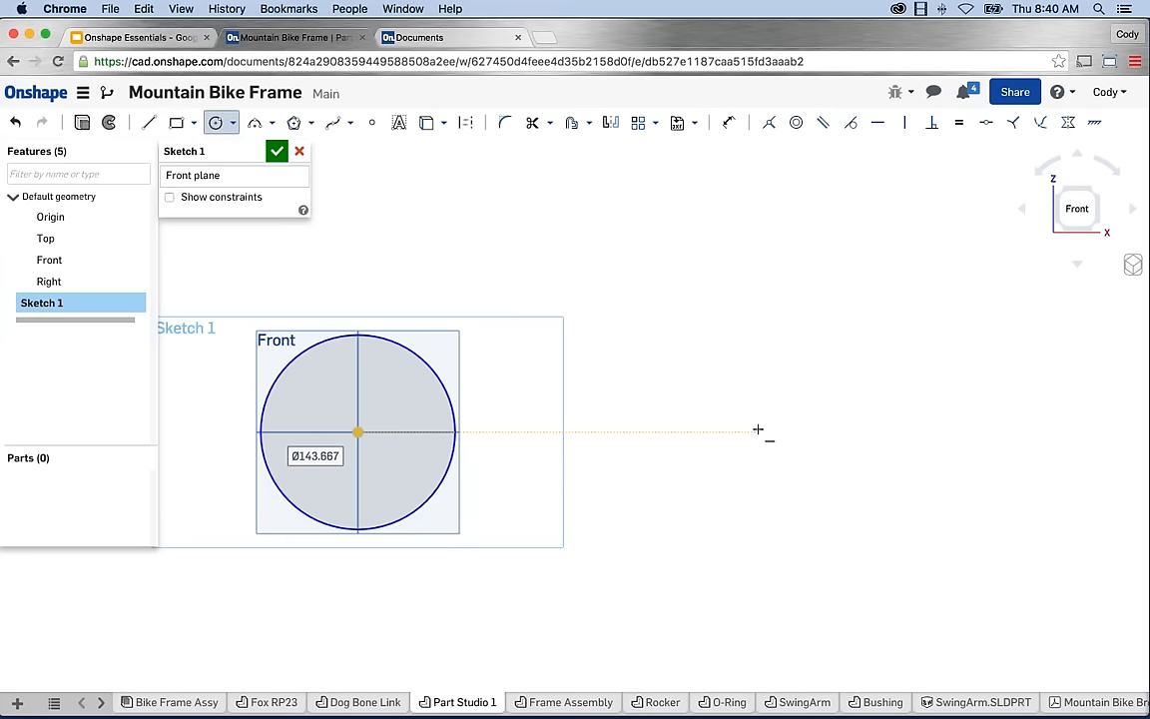
pyautogui.click(686, 431)
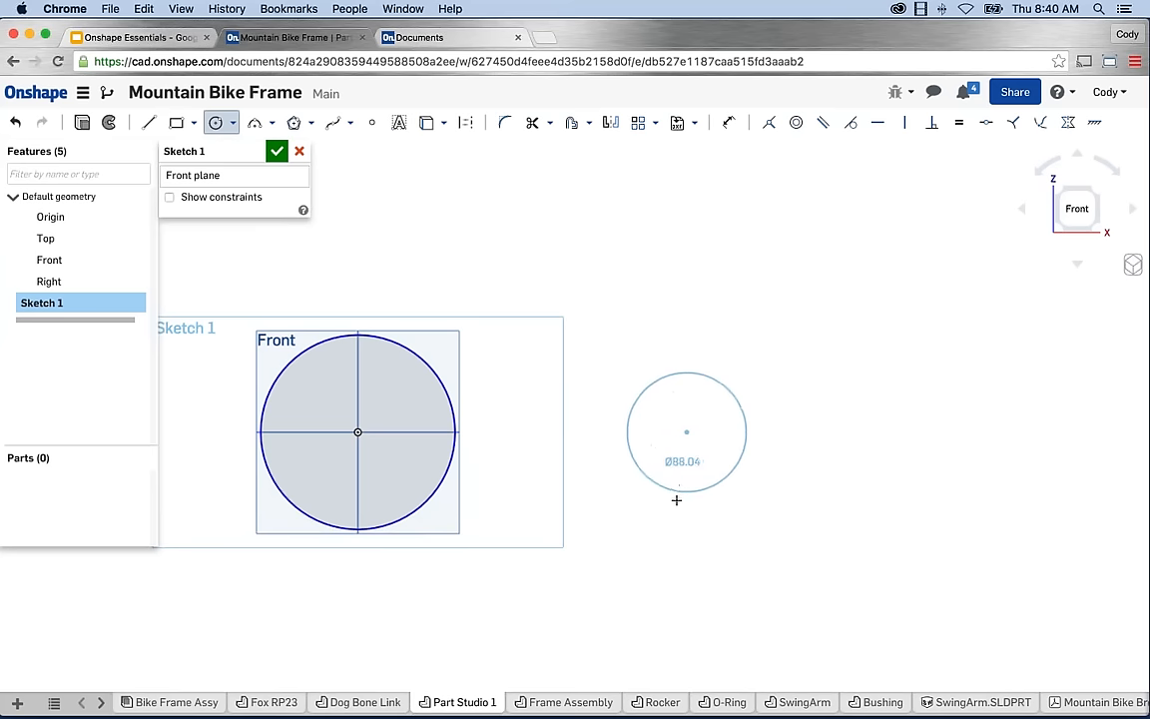
pyautogui.click(617, 444)
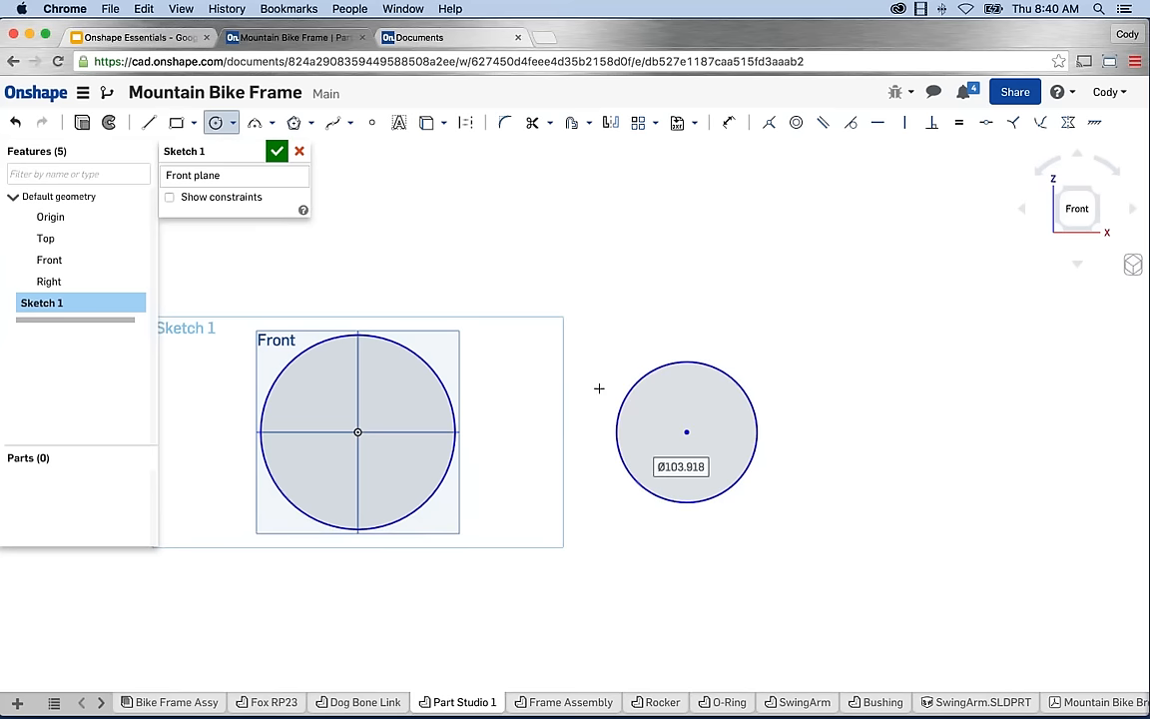
pyautogui.press('Escape')
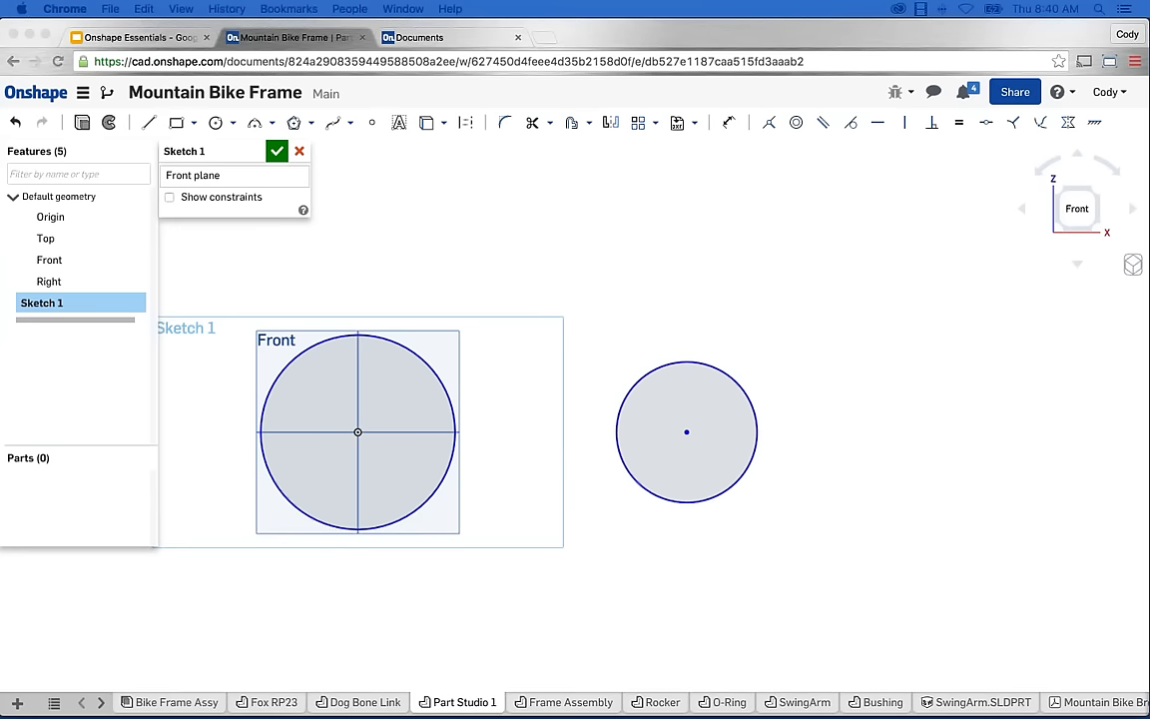
pyautogui.click(949, 405)
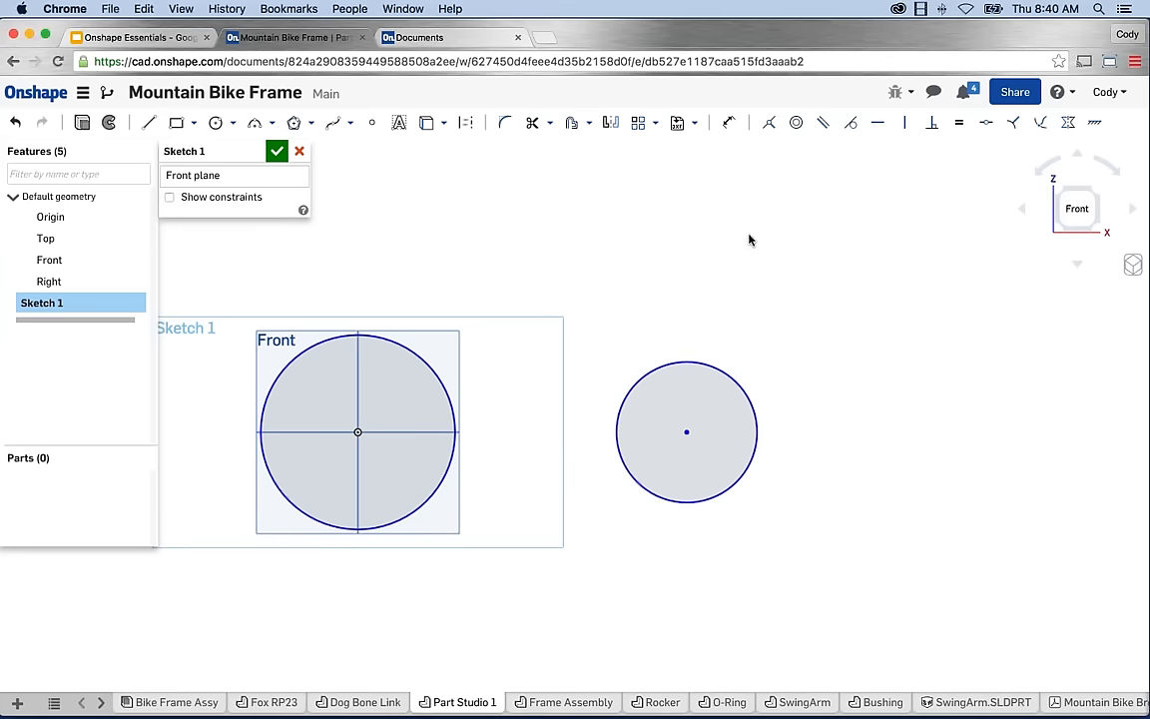
# Dimension the origin circle's diameter to 25 mm.
pyautogui.click(729, 125)
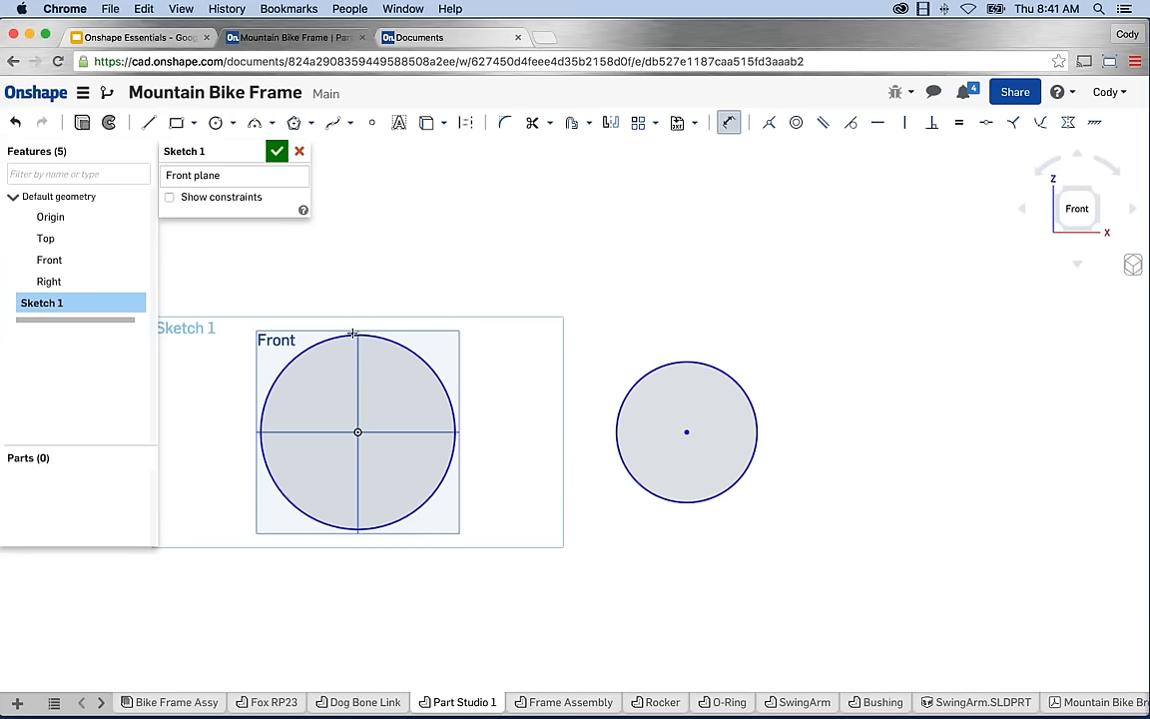
pyautogui.click(354, 332)
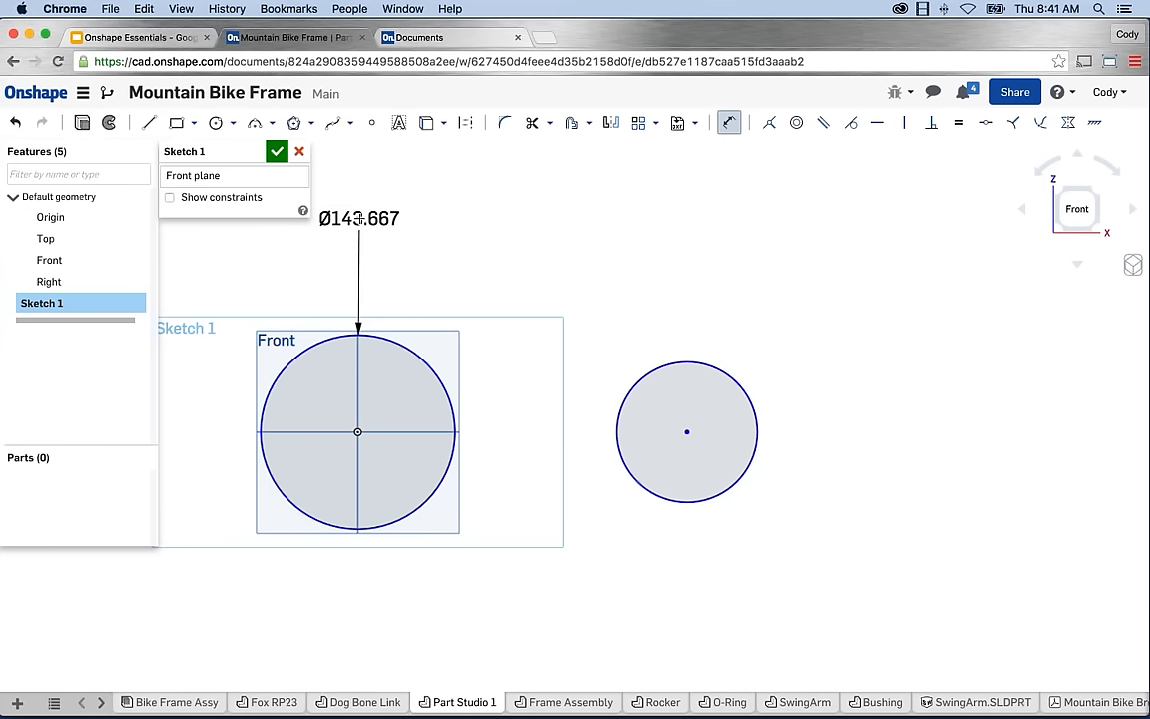
pyautogui.click(358, 219)
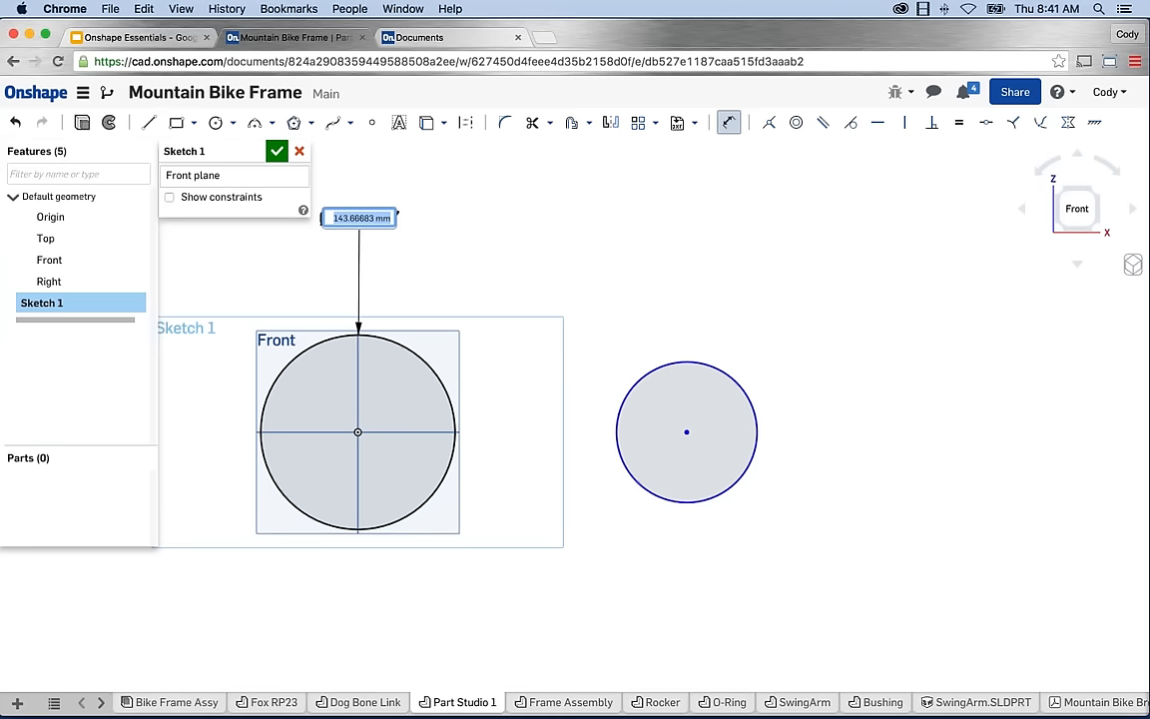
pyautogui.write('25')
pyautogui.press('Return')
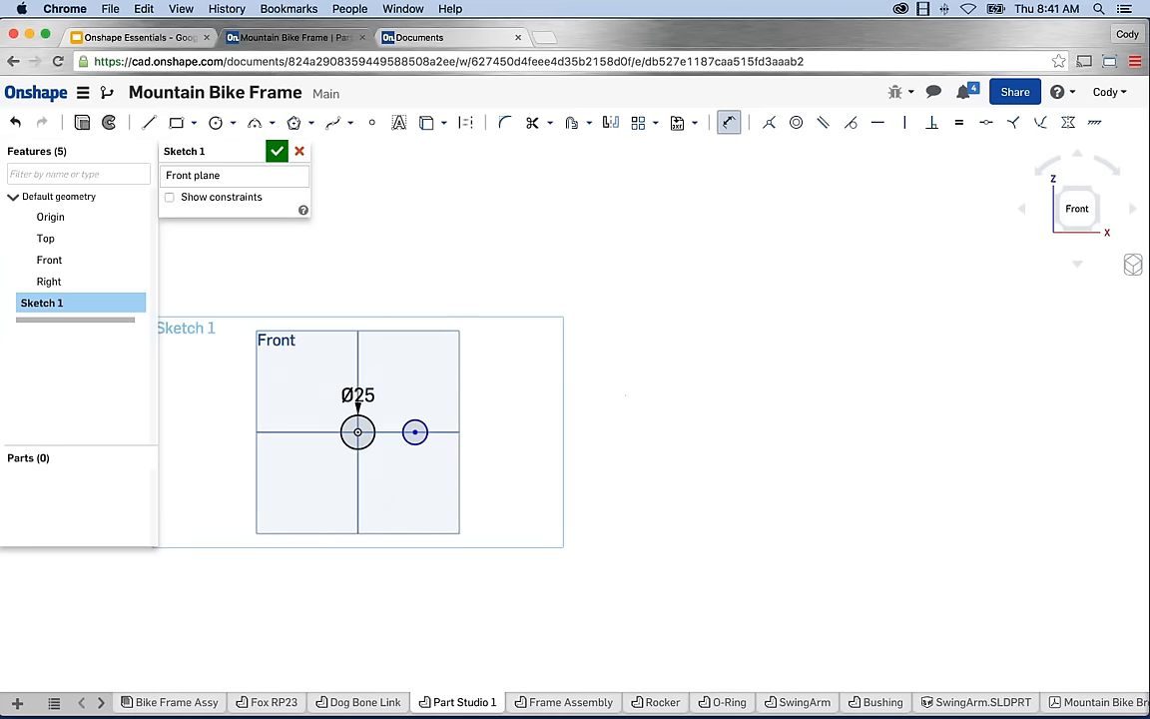
# Recentre the view on both circles and re-confirm the Ø25 diameter value.
pyautogui.scroll(5, 360, 424)
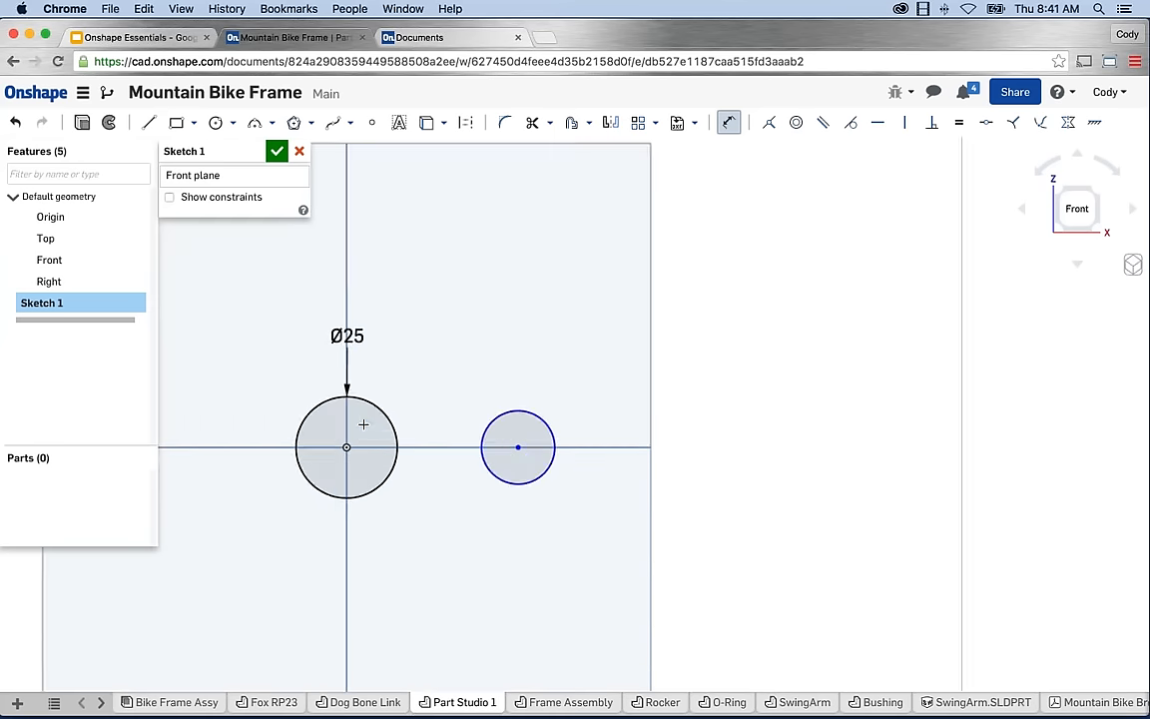
pyautogui.moveTo(492, 434); pyautogui.dragTo(566, 427, button='middle')
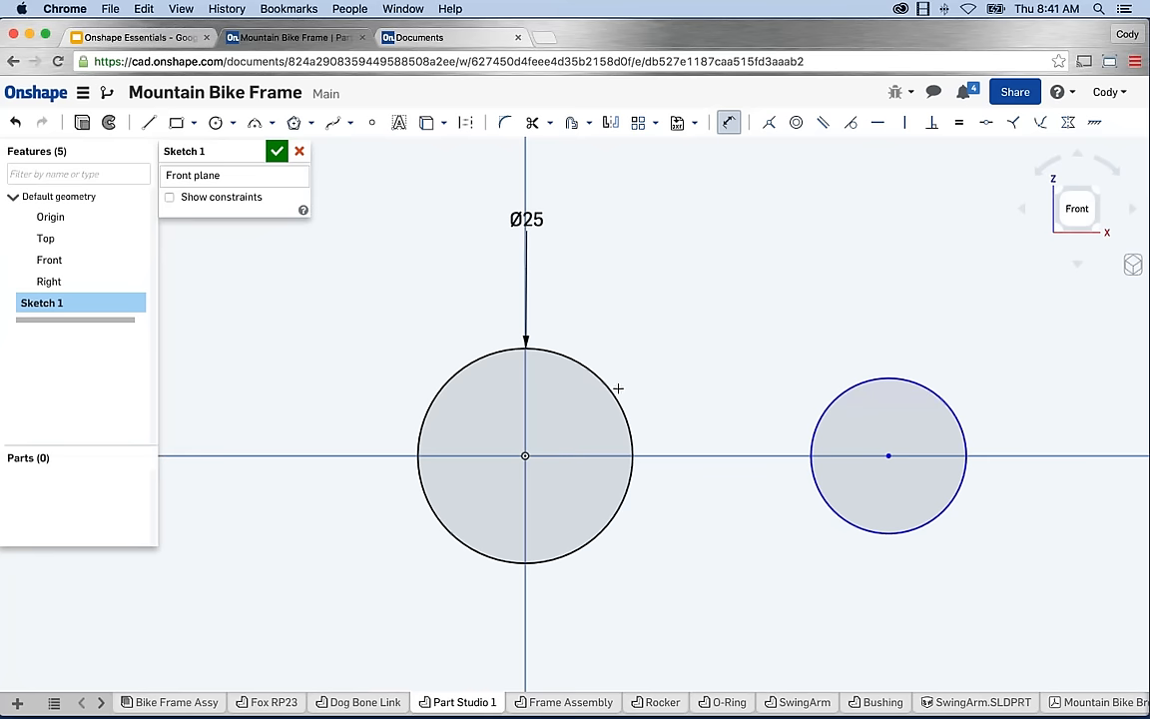
pyautogui.scroll(-2, 636, 401)
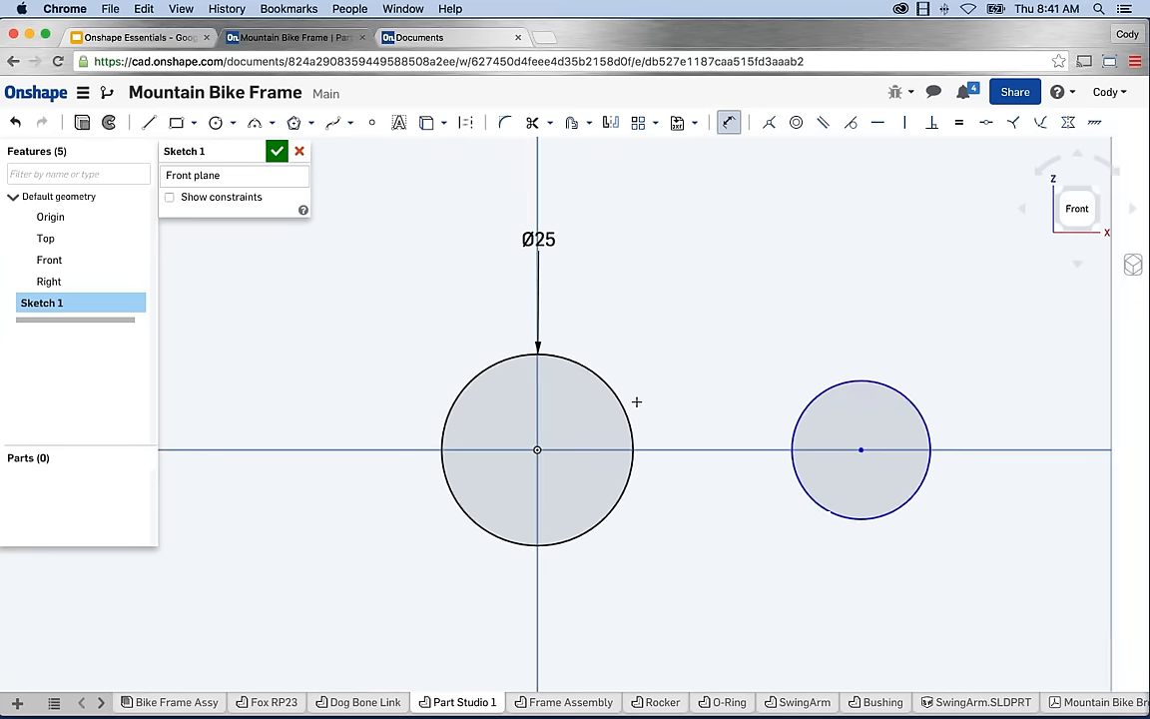
pyautogui.moveTo(703, 407); pyautogui.dragTo(629, 407, button='middle')
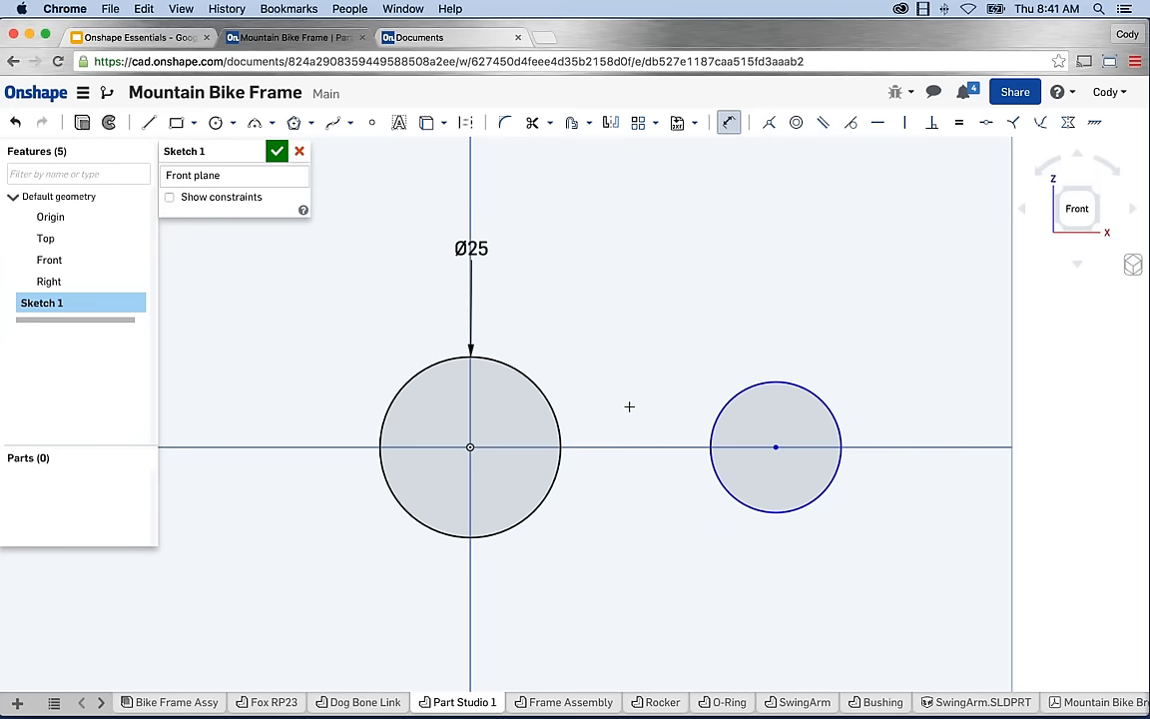
pyautogui.doubleClick(471, 248)
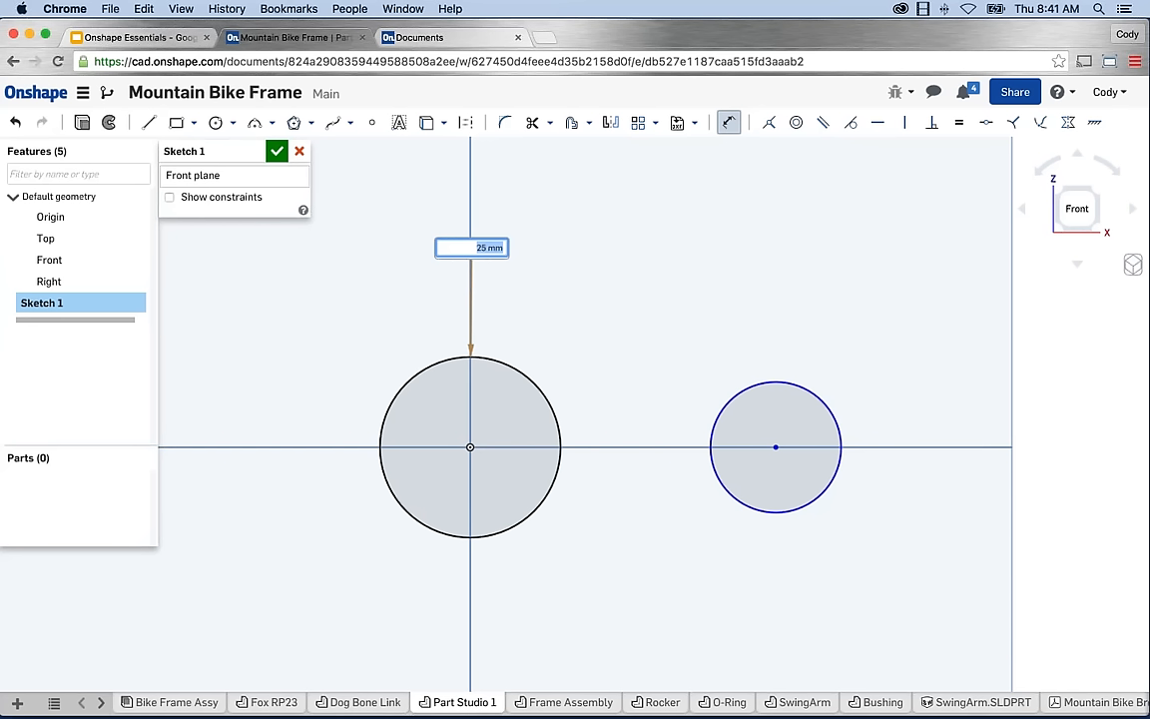
pyautogui.press('Return')
pyautogui.scroll(-3, 540, 279)
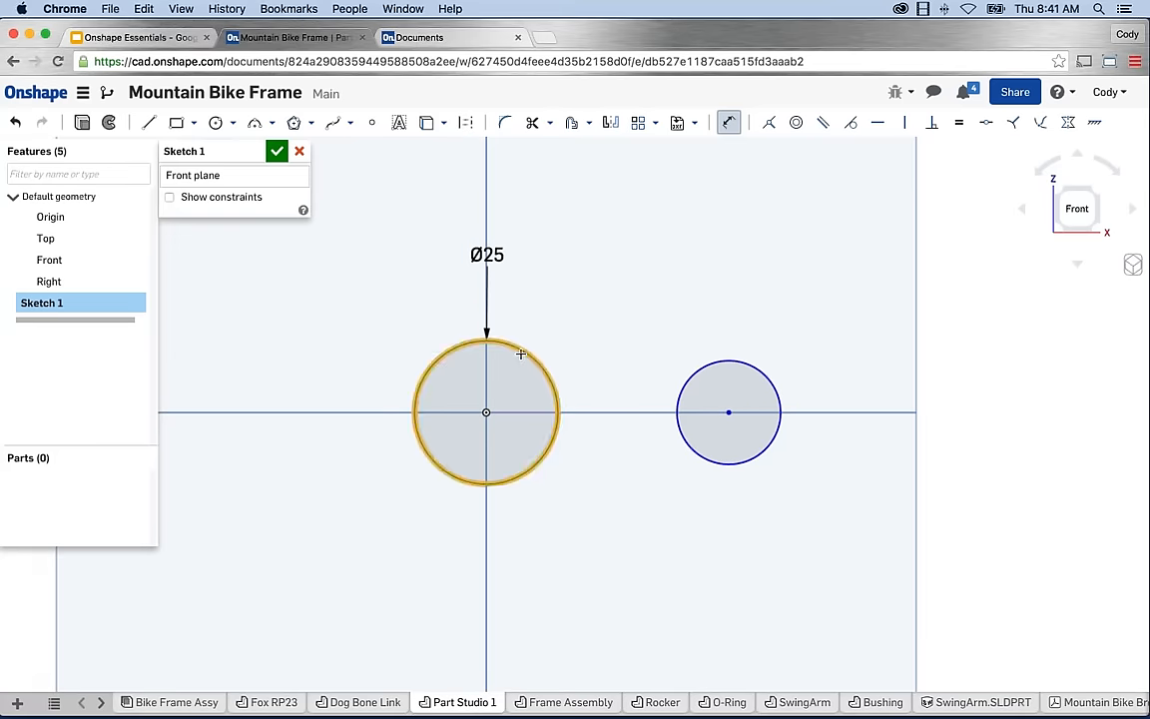
pyautogui.scroll(2, 599, 559)
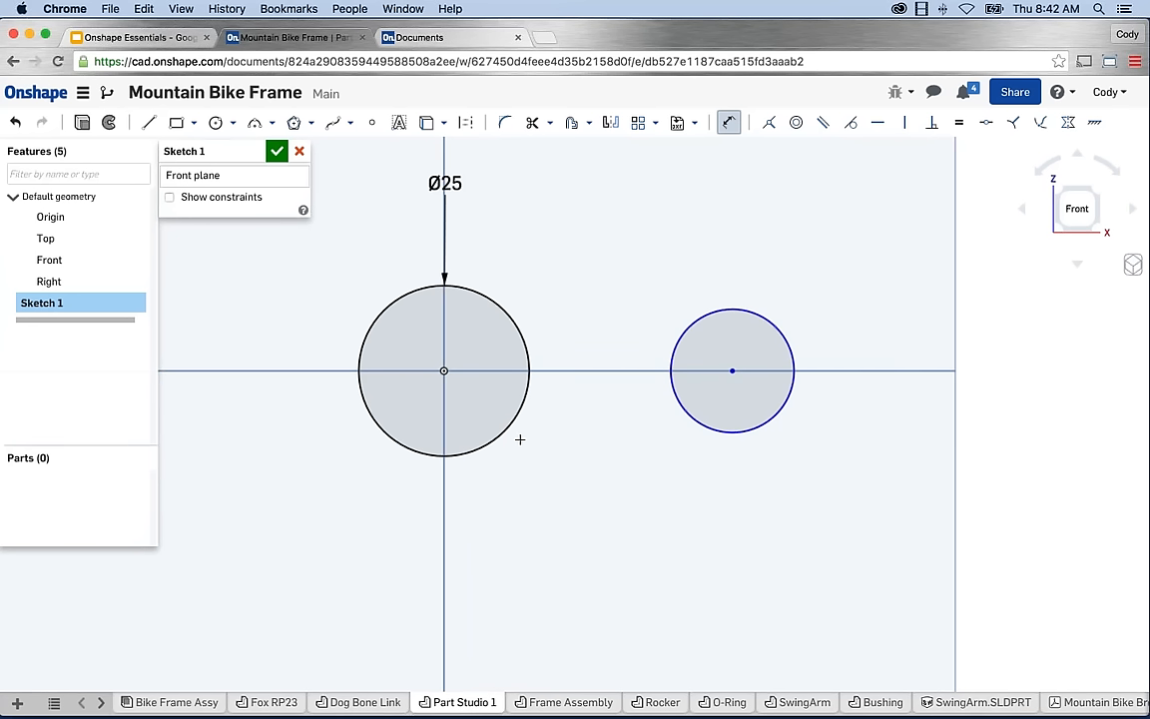
# Dimension the right circle's diameter to 20 mm.
pyautogui.click(745, 310)
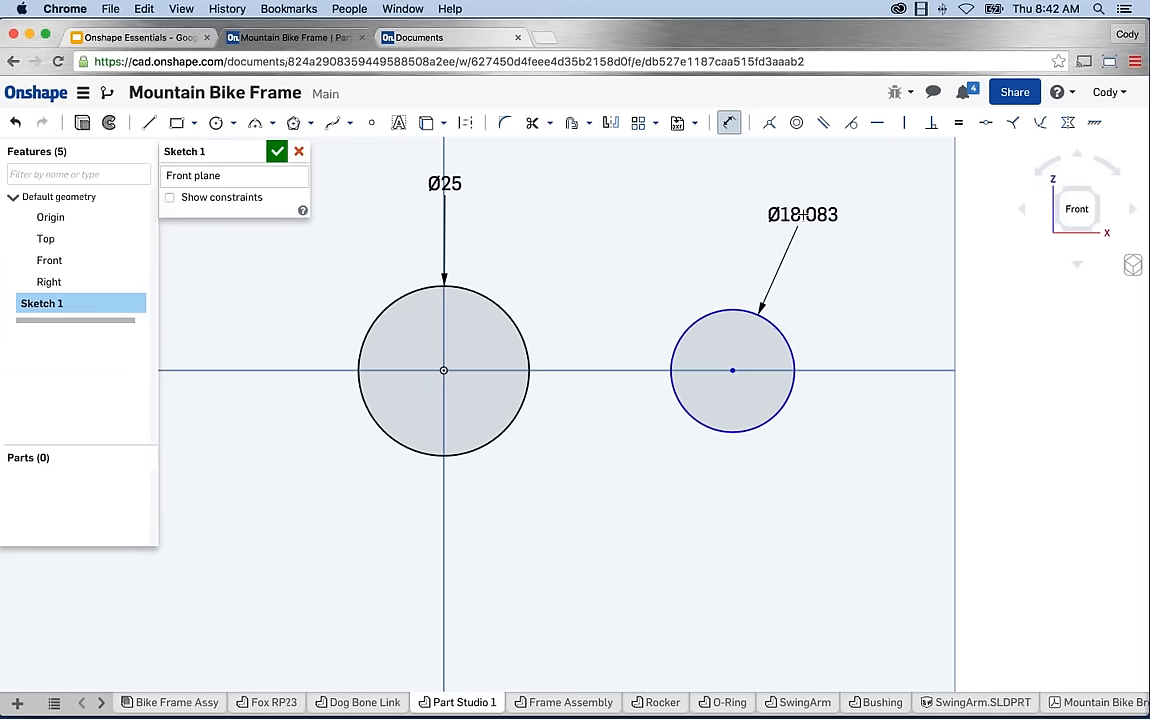
pyautogui.click(803, 214)
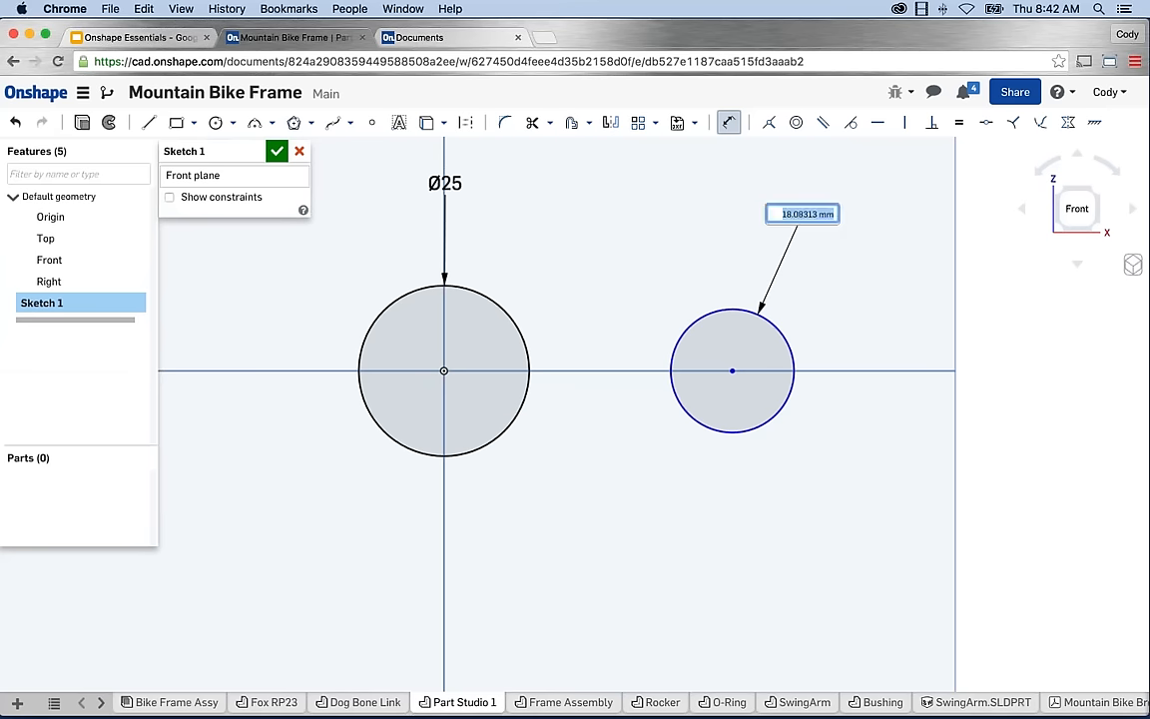
pyautogui.write('20')
pyautogui.press('Return')
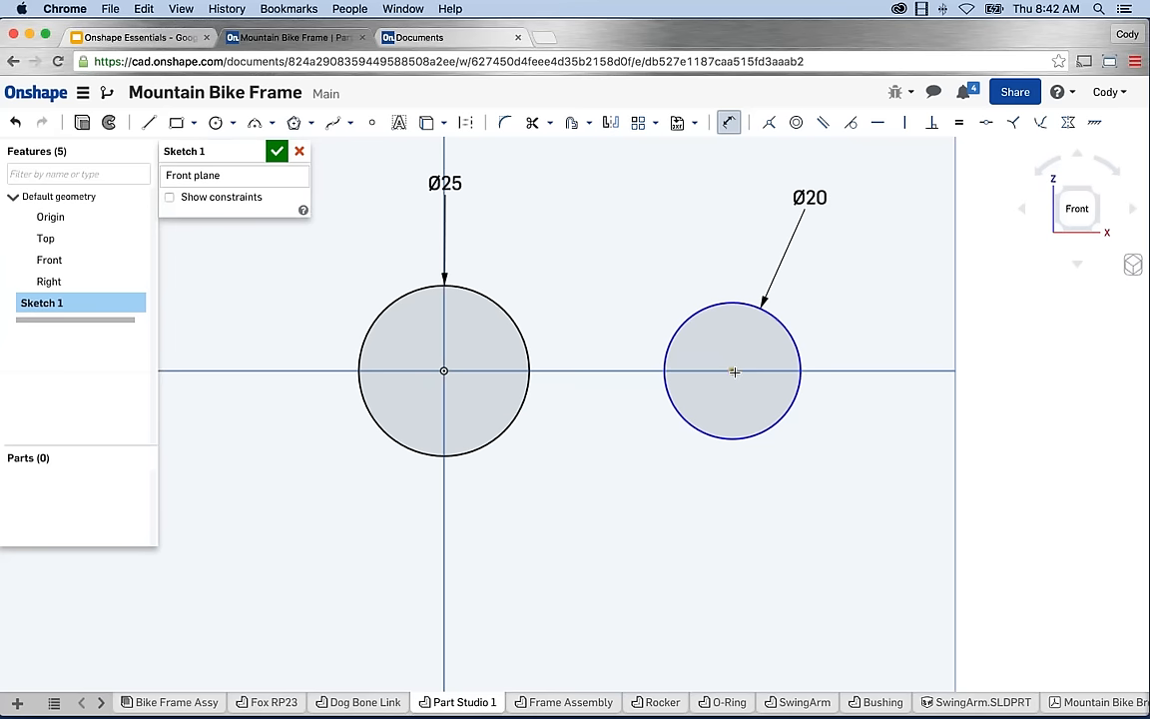
# Set the distance between the two circle centres to 85 mm.
pyautogui.click(445, 371)
pyautogui.click(732, 370)
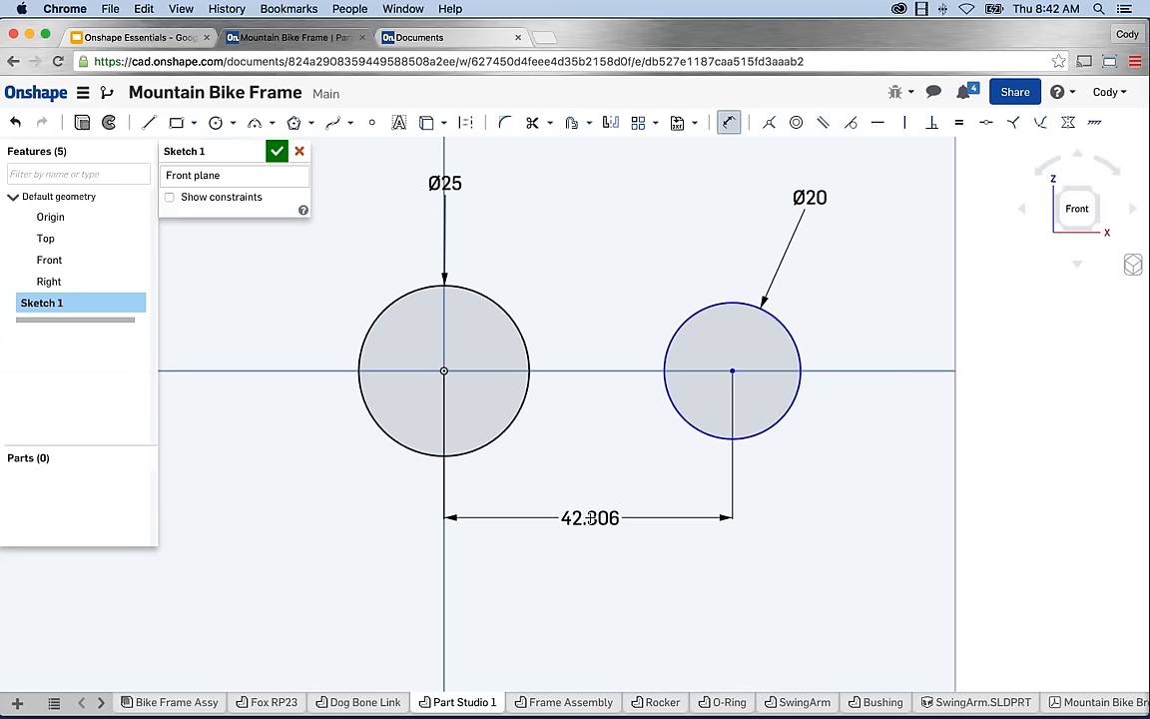
pyautogui.click(590, 517)
pyautogui.write('85')
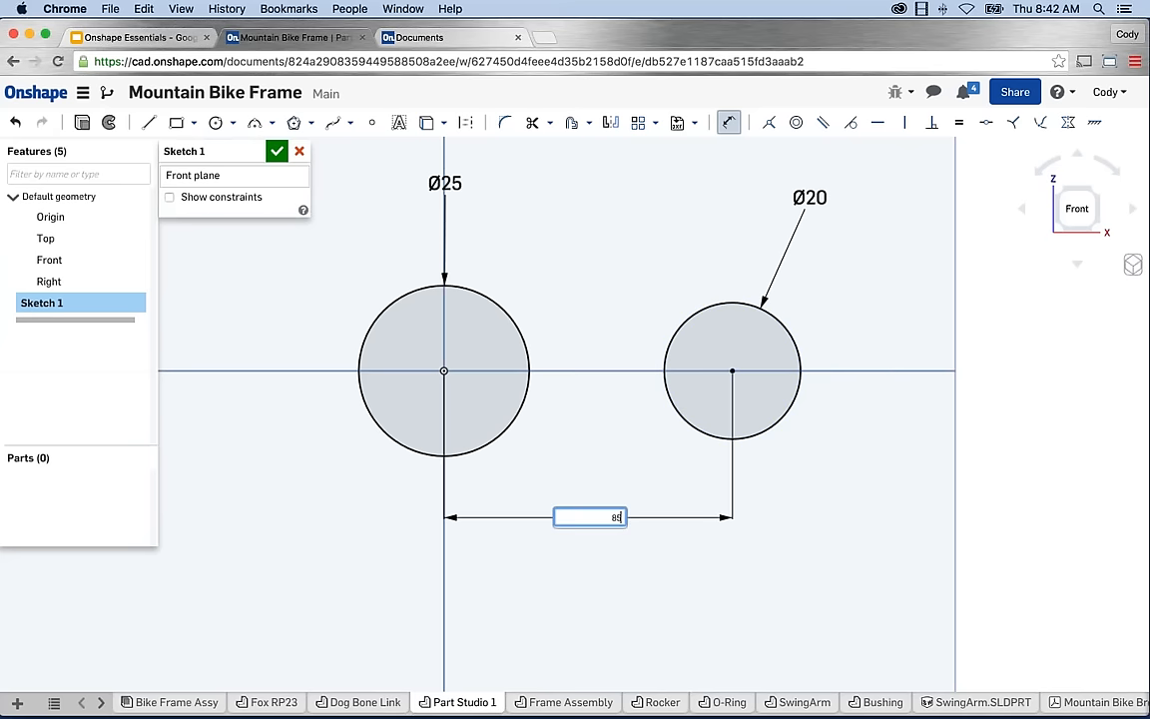
pyautogui.press('Return')
pyautogui.press('f')
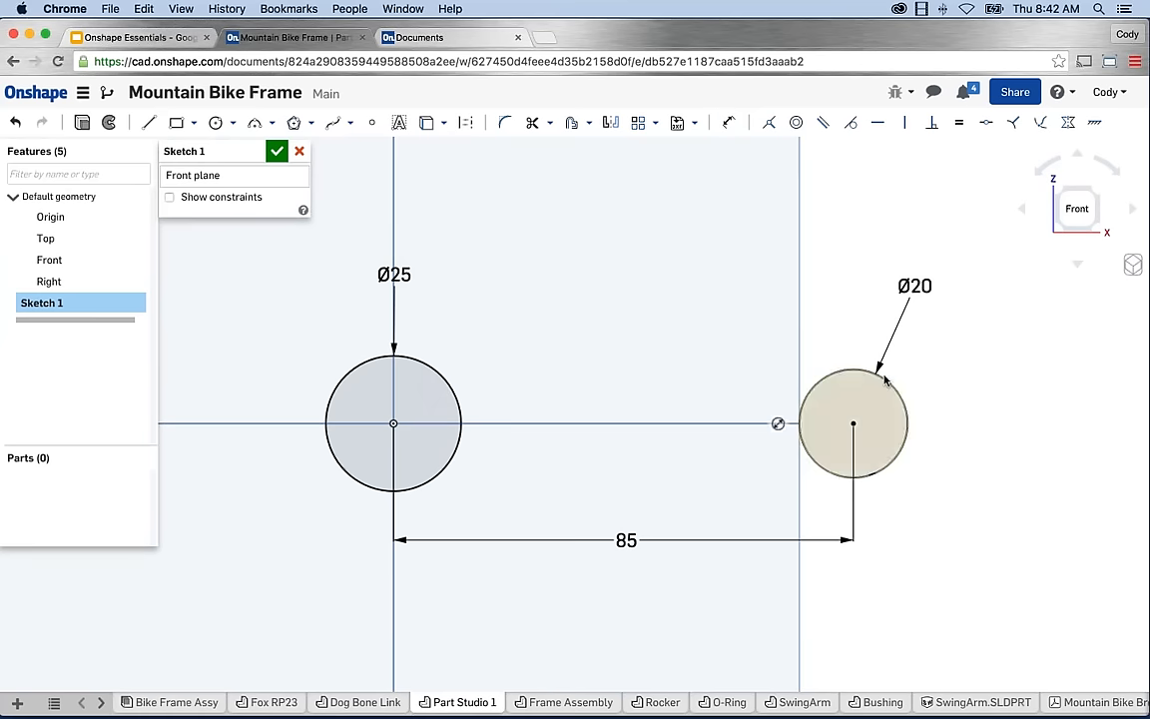
pyautogui.press('Escape')
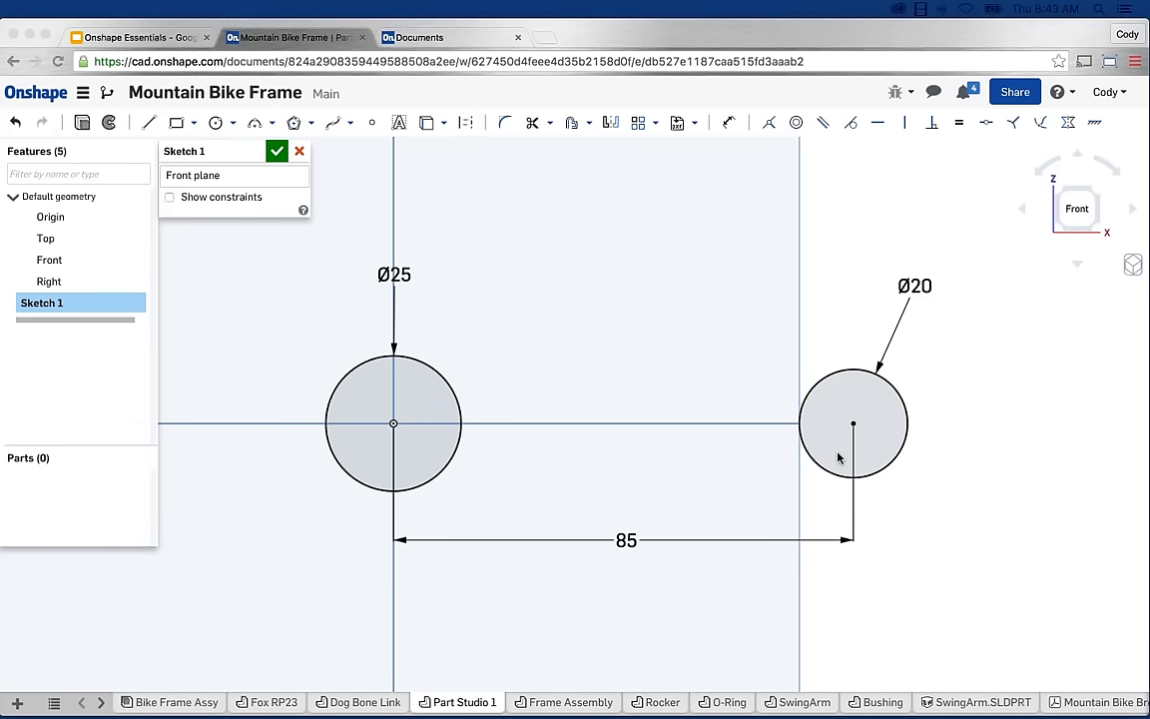
pyautogui.click(361, 702)
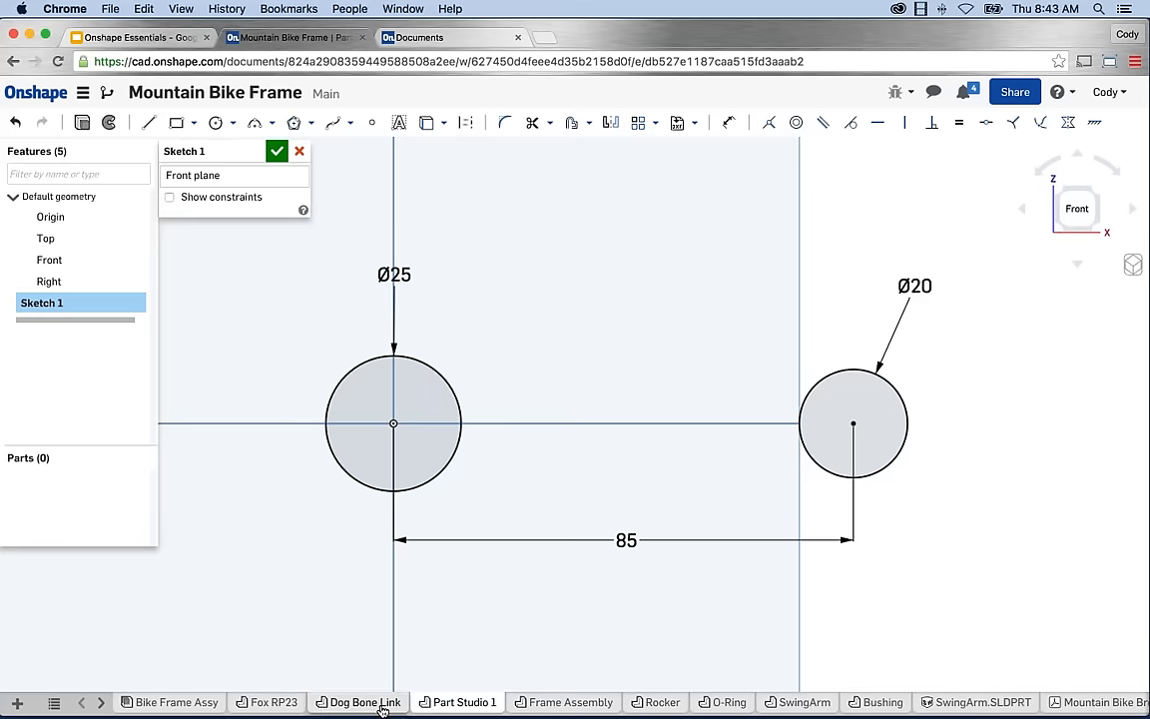
pyautogui.moveTo(569, 531); pyautogui.dragTo(593, 521, button='right')
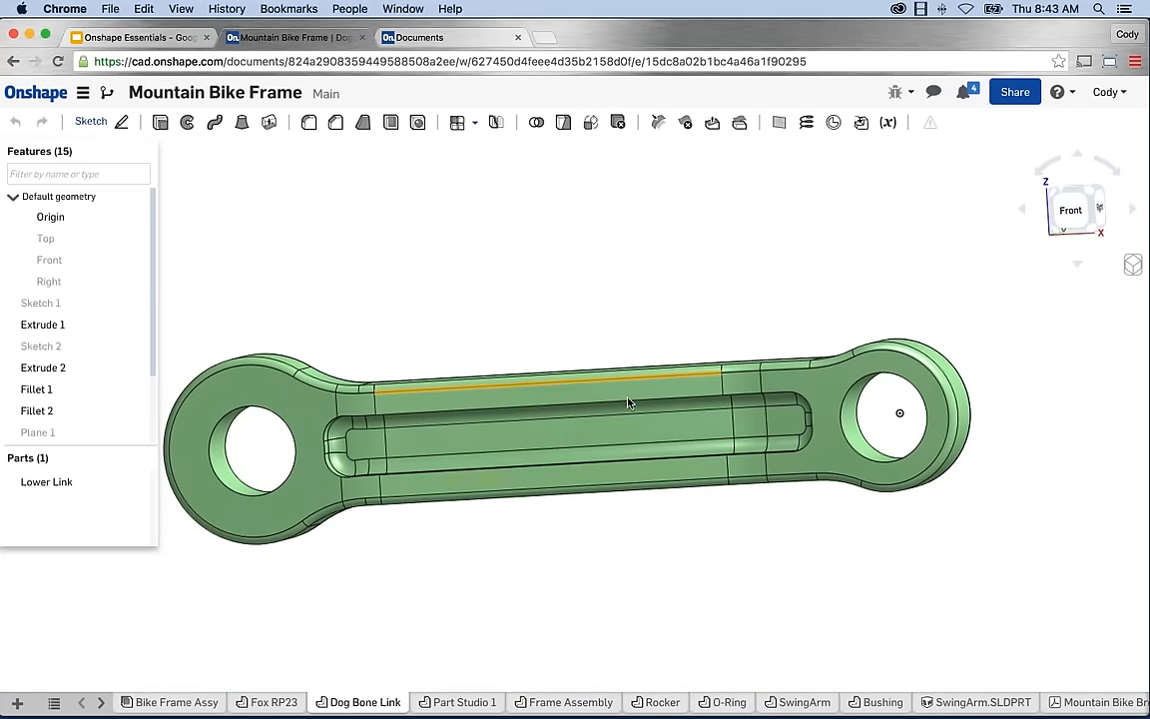
pyautogui.click(456, 702)
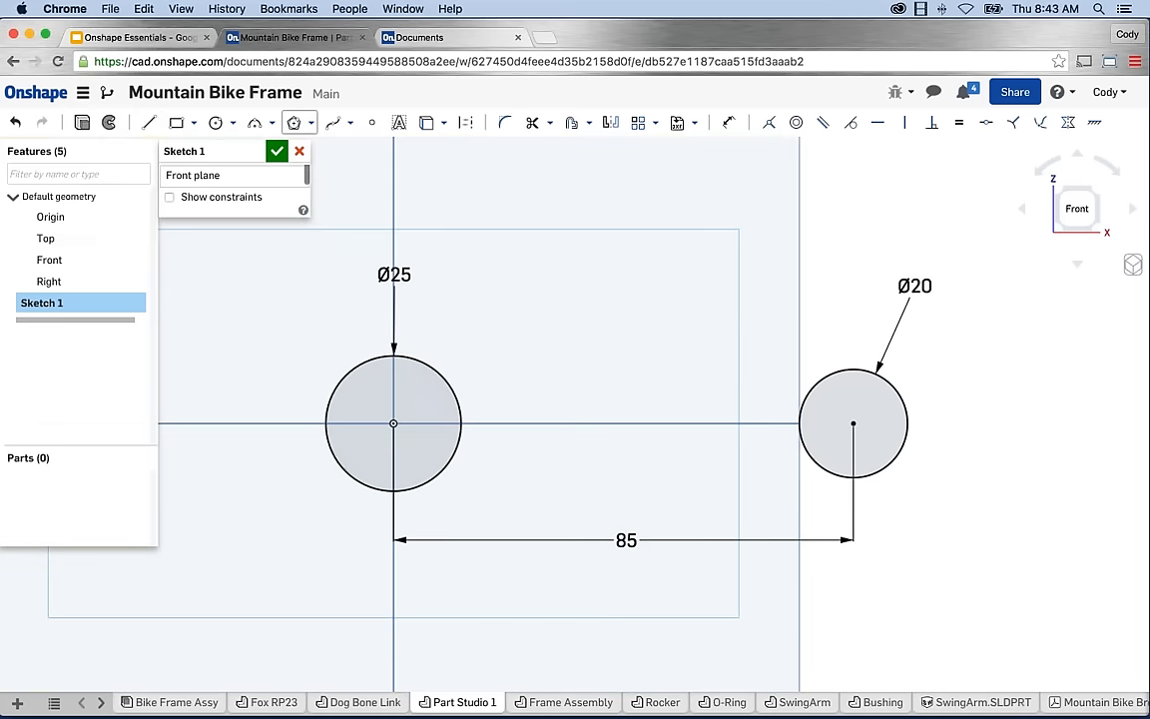
# Draw a construction line joining the left and right circle centres.
pyautogui.click(150, 124)
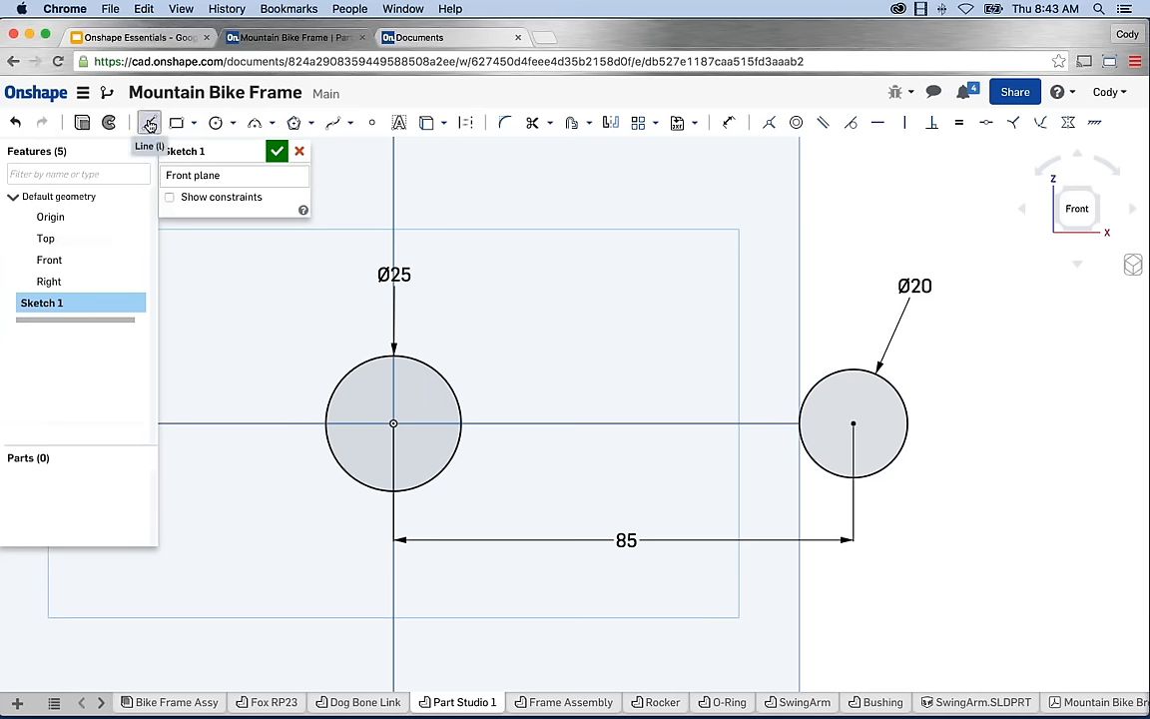
pyautogui.click(467, 126)
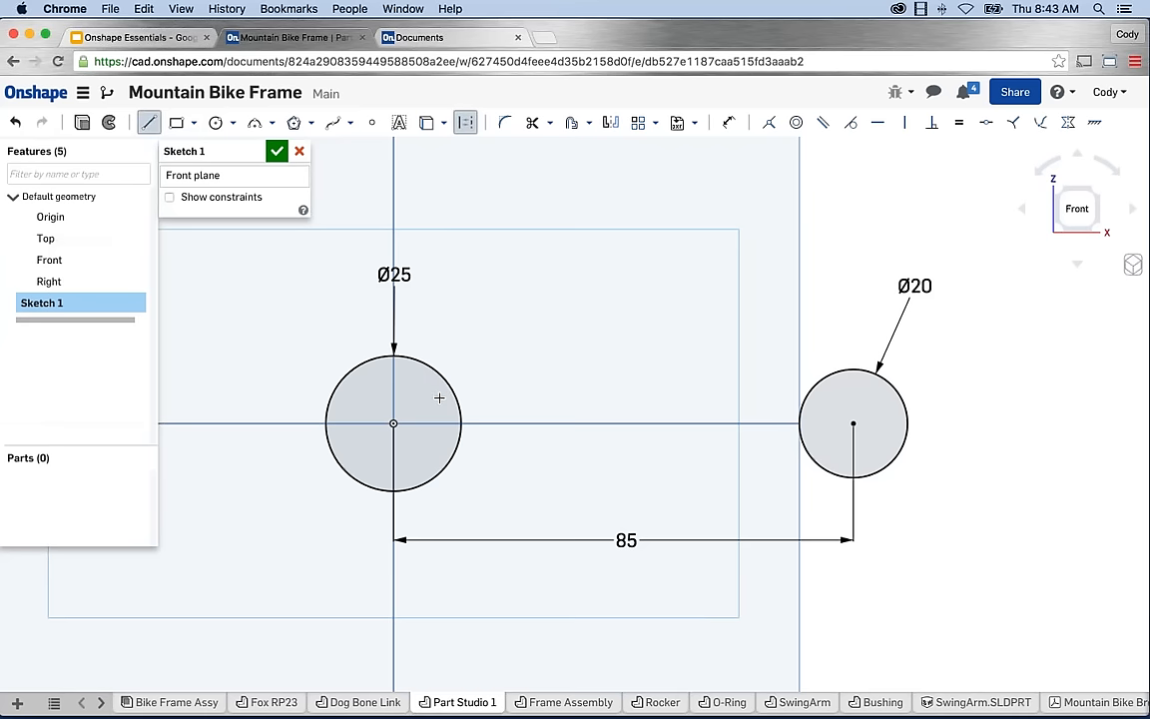
pyautogui.click(394, 423)
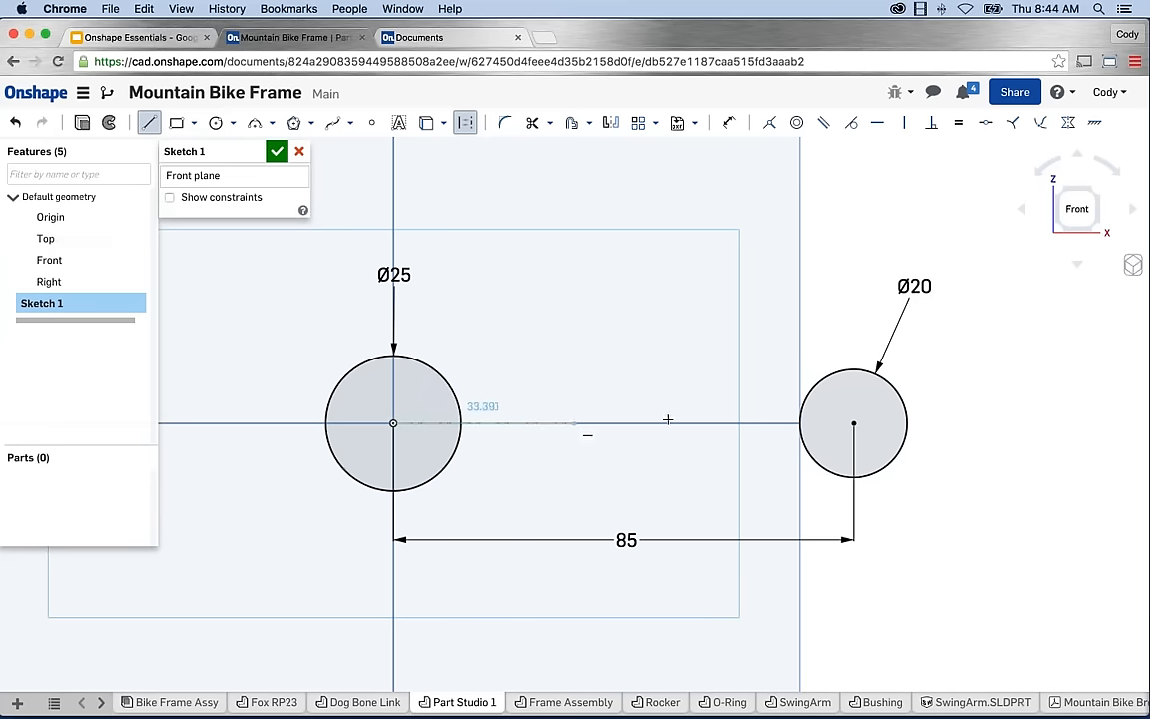
pyautogui.click(854, 423)
pyautogui.press('Escape')
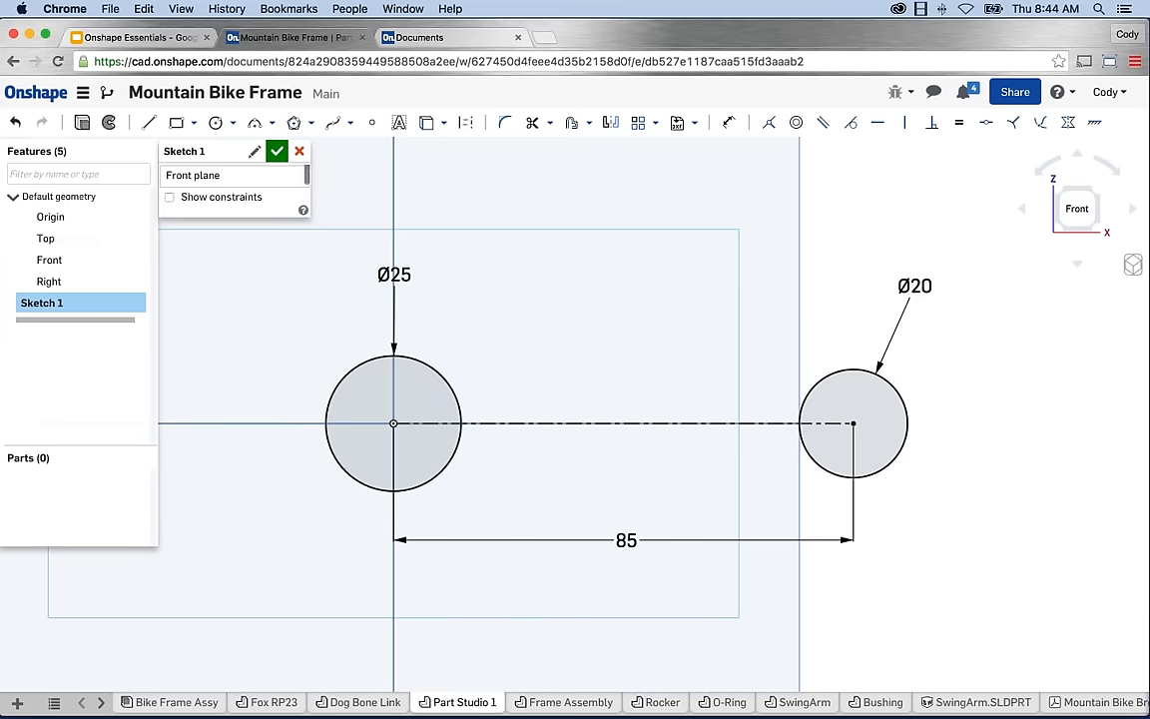
# Draw a line tangent across the tops of both circles.
pyautogui.click(160, 127)
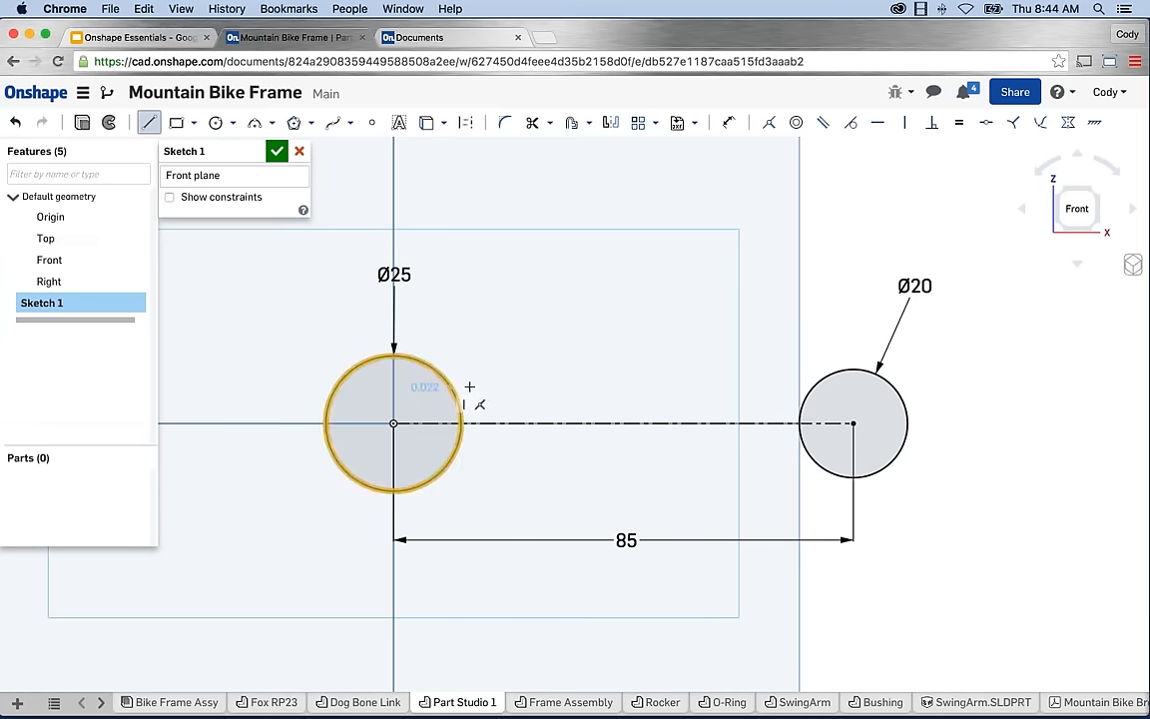
pyautogui.click(452, 386)
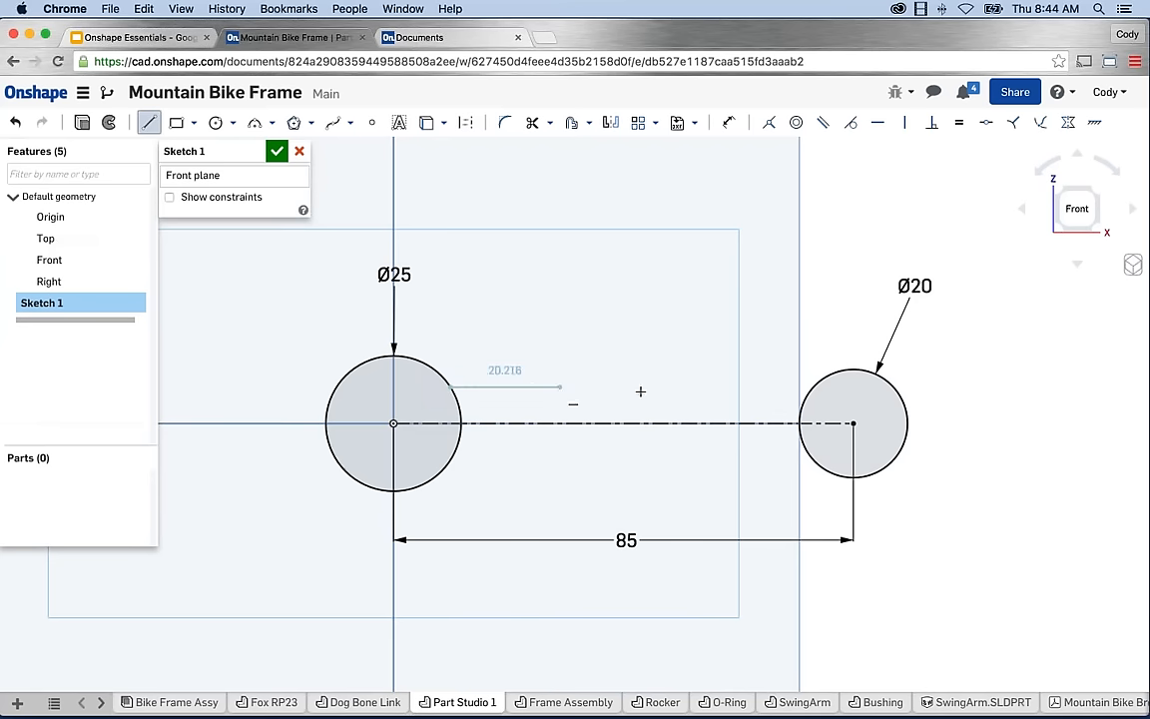
pyautogui.click(816, 387)
pyautogui.press('Escape')
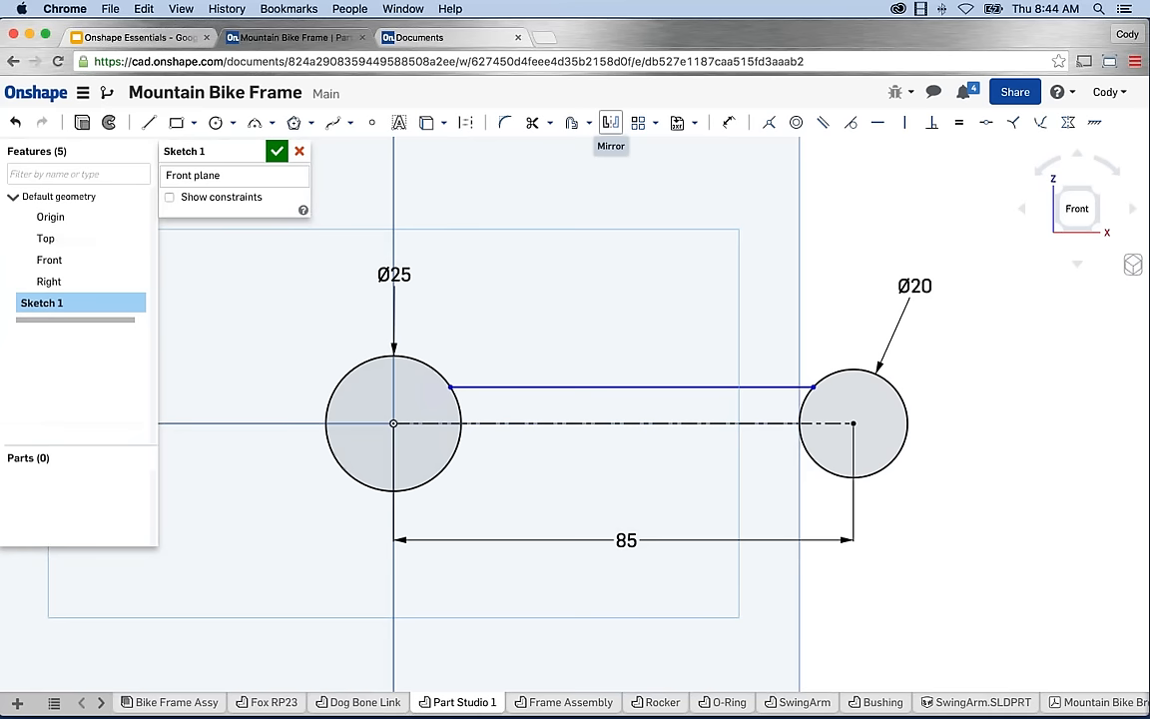
# Mirror the top tangent line about the centreline to form the bottom arm line.
pyautogui.click(611, 123)
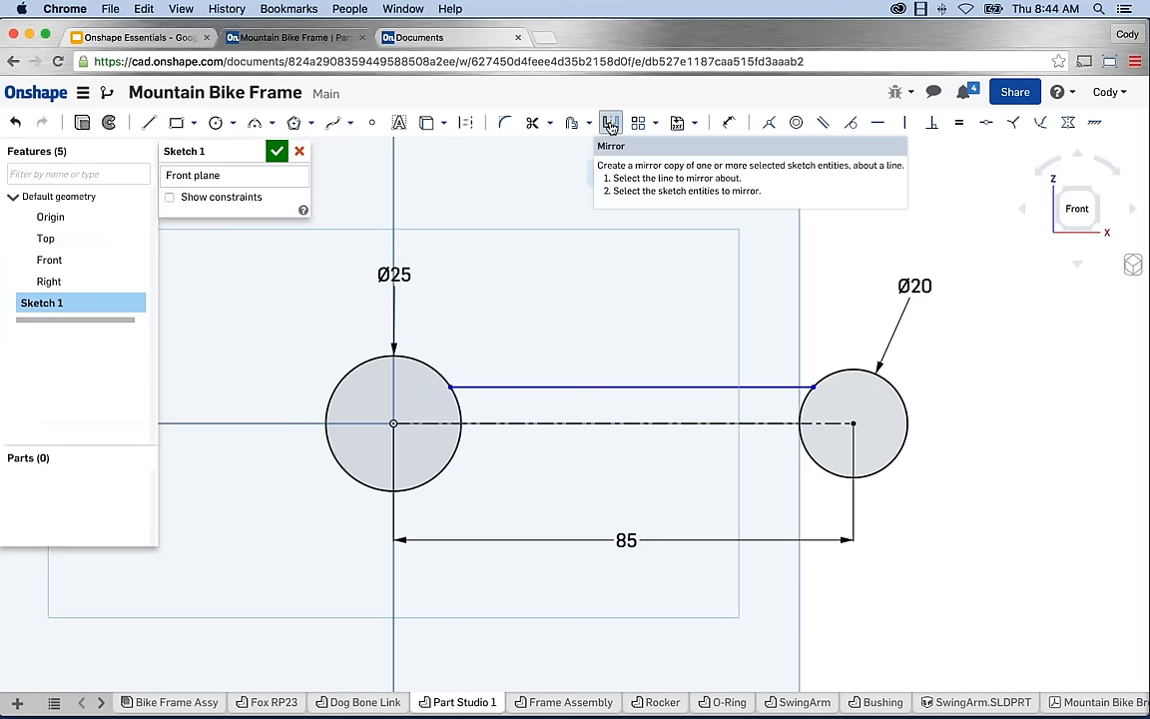
pyautogui.click(649, 425)
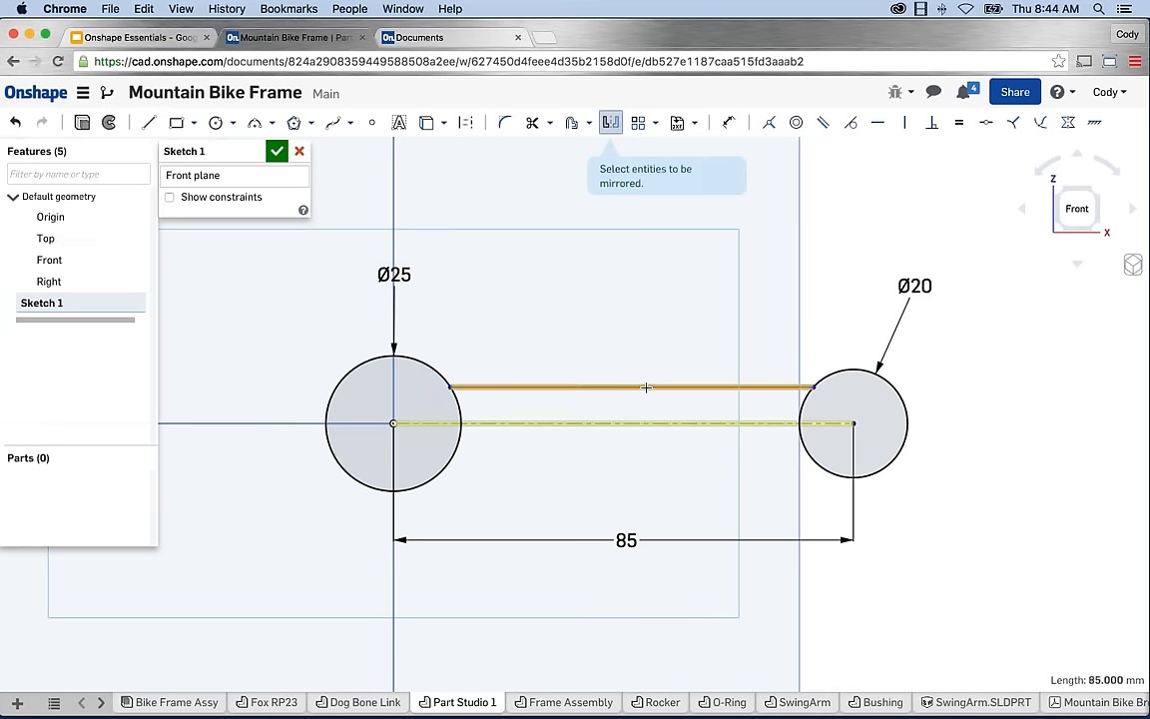
pyautogui.click(646, 388)
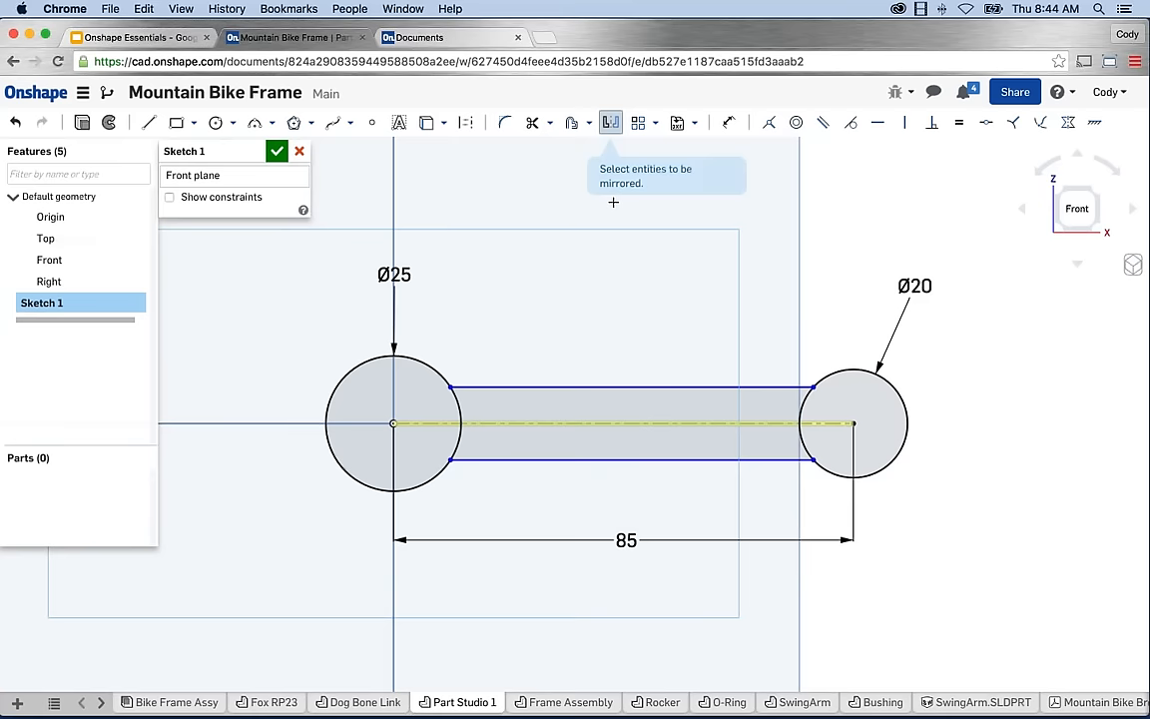
pyautogui.press('Escape')
pyautogui.moveTo(657, 388)
pyautogui.mouseDown()
pyautogui.moveTo(660, 398)
pyautogui.moveTo(648, 373)
pyautogui.moveTo(647, 398)
pyautogui.moveTo(647, 374)
pyautogui.moveTo(647, 398)
pyautogui.moveTo(644, 376)
pyautogui.moveTo(642, 390)
pyautogui.mouseUp()
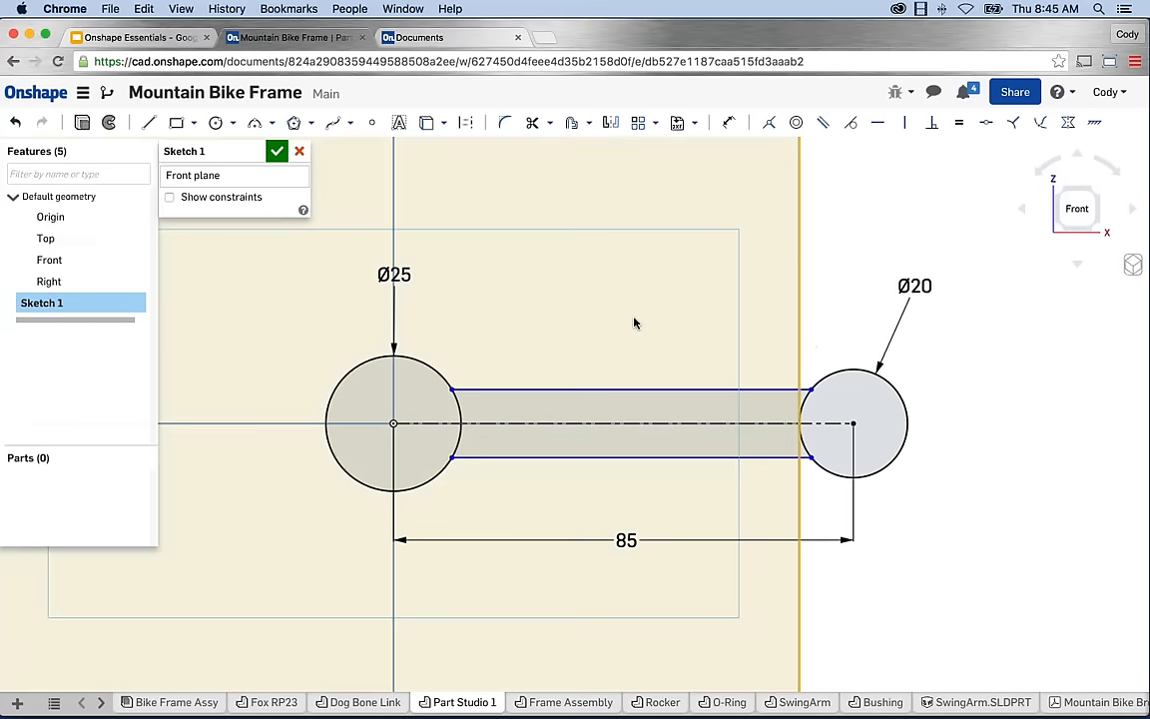
# Dimension the gap between the top and bottom arm lines to 16.
pyautogui.press('u')
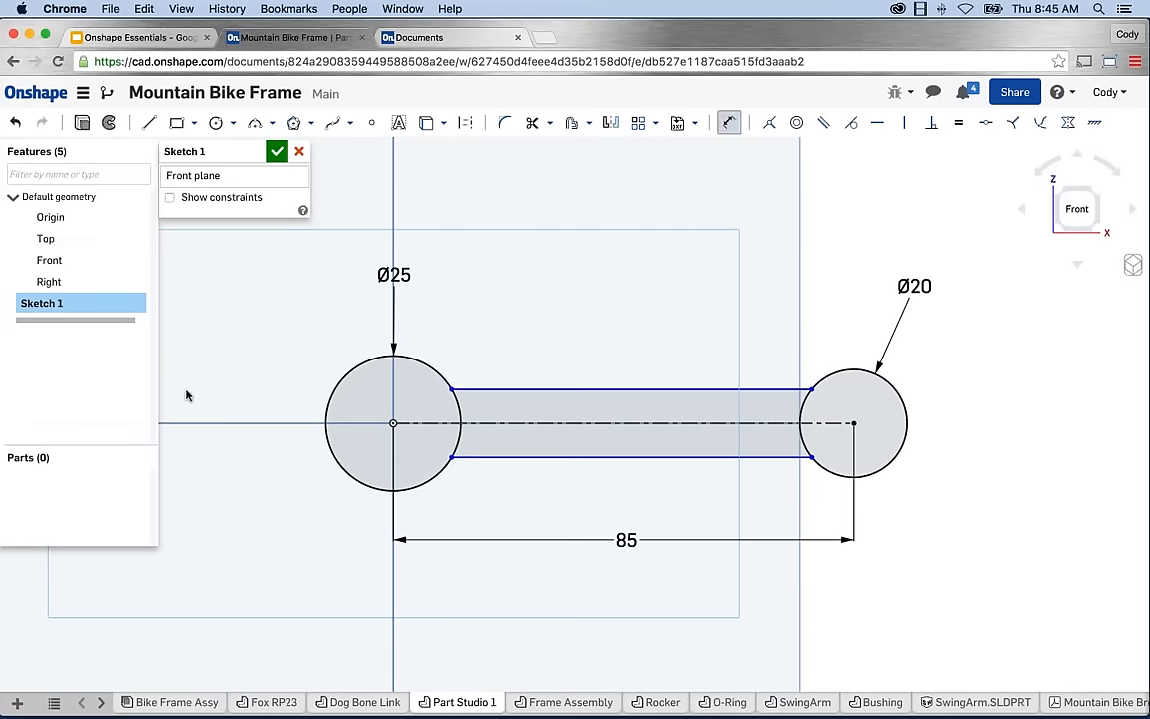
pyautogui.click(537, 388)
pyautogui.click(509, 456)
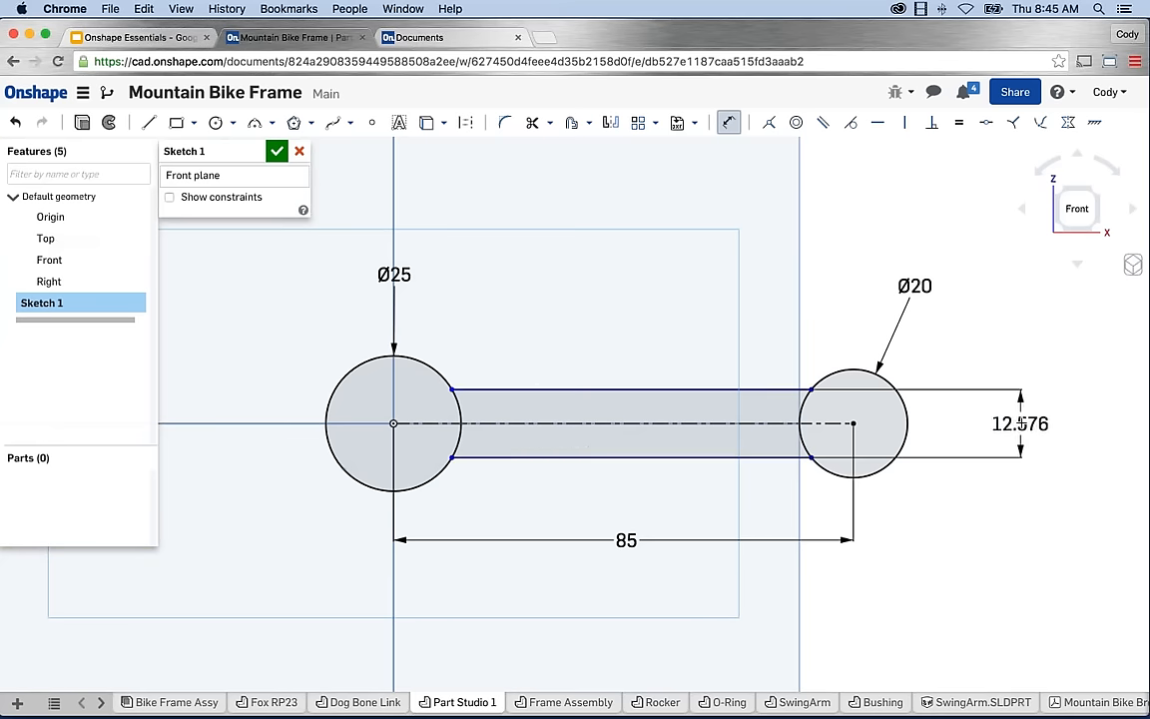
pyautogui.click(1021, 423)
pyautogui.write('16')
pyautogui.press('Return')
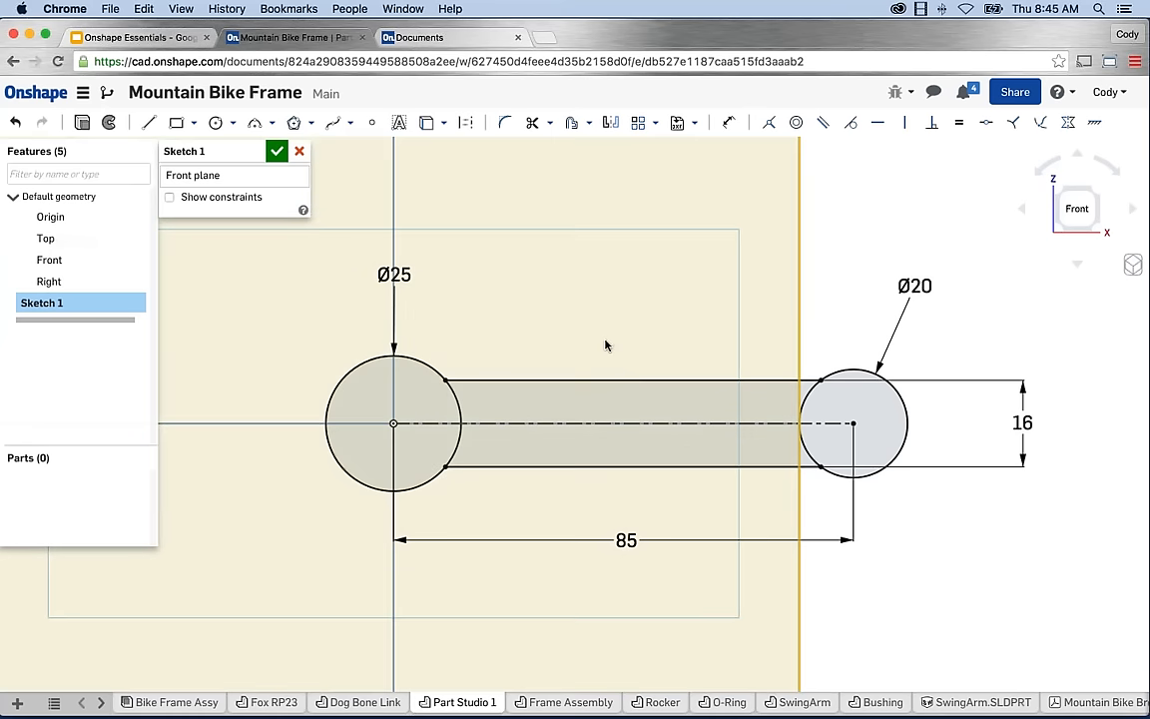
# Draw a concentric hole circle at the centre of both the left and right end circles.
pyautogui.click(216, 121)
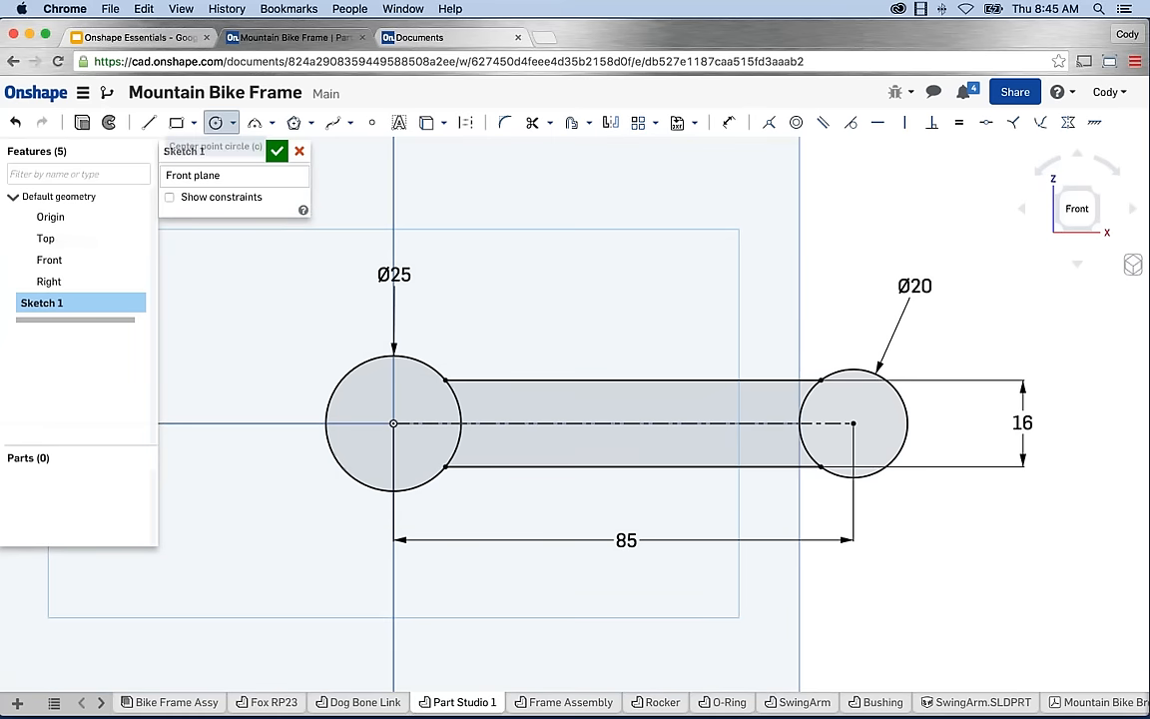
pyautogui.click(394, 424)
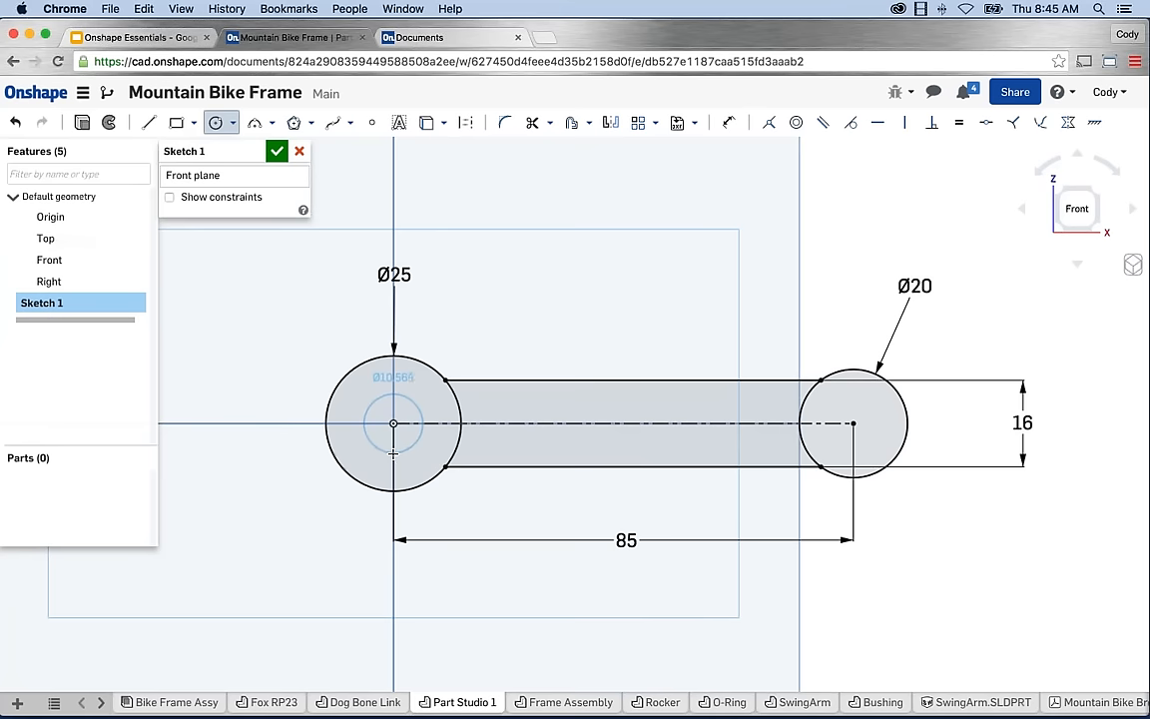
pyautogui.click(374, 404)
pyautogui.click(854, 424)
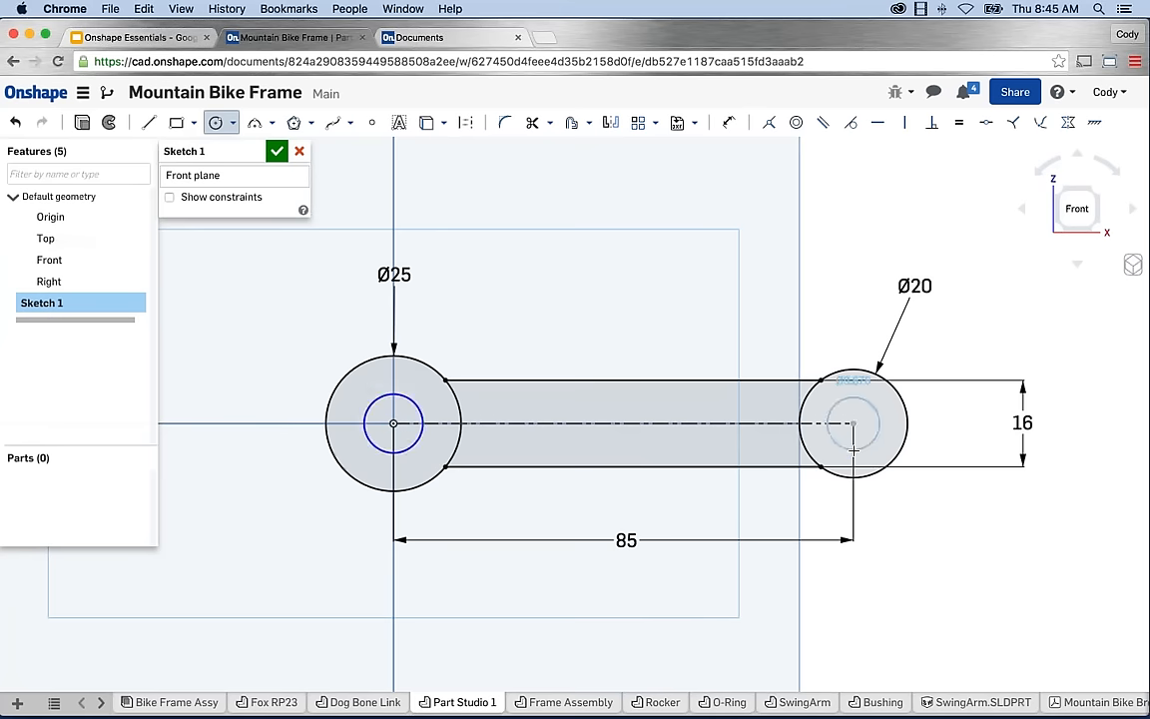
pyautogui.click(848, 451)
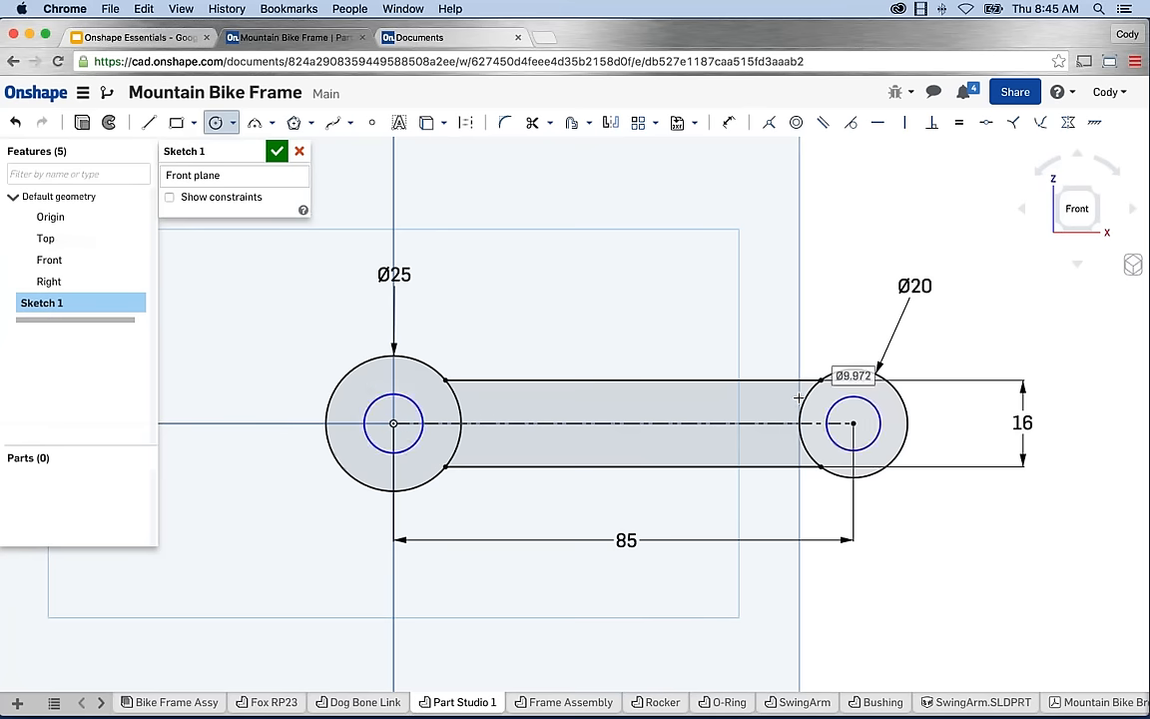
pyautogui.press('Escape')
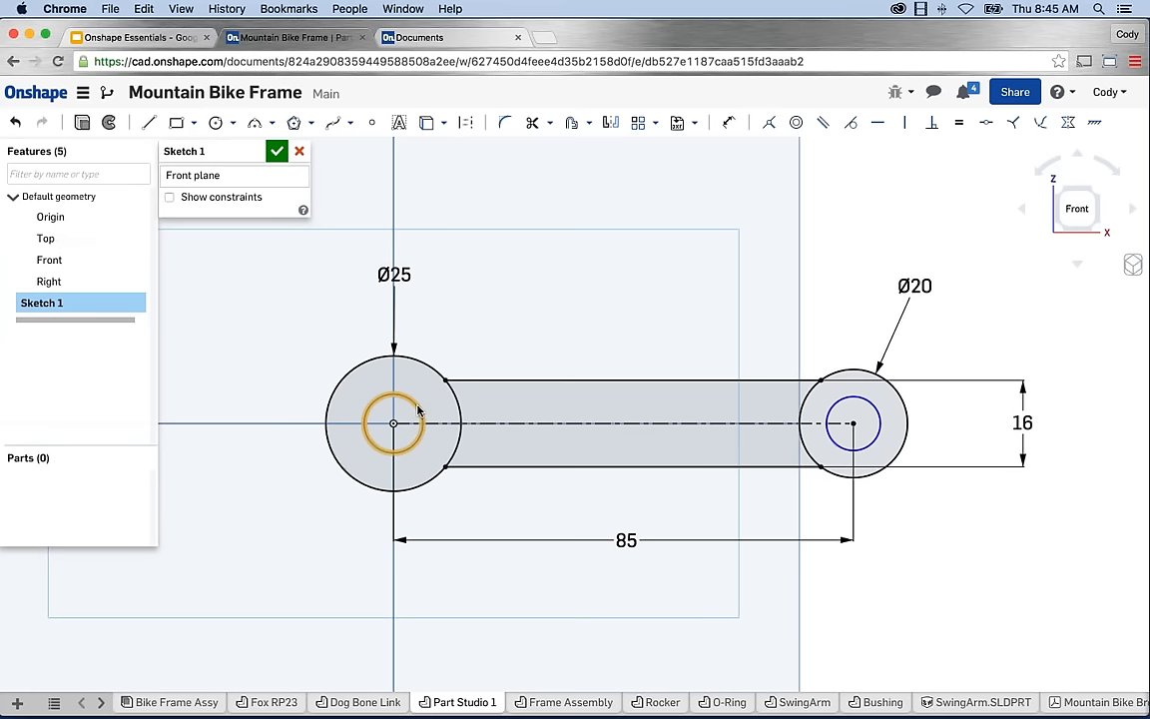
# Show sketch constraints, apply Equal to both hole circles, and drag them larger together.
pyautogui.click(170, 197)
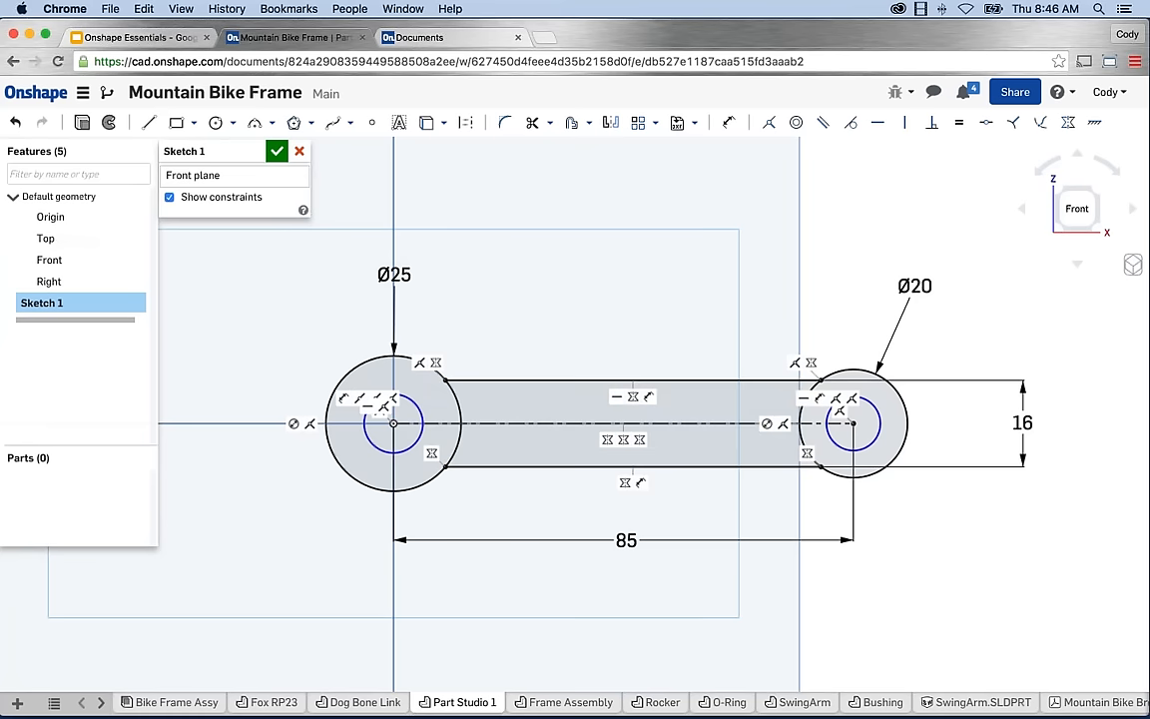
pyautogui.click(854, 451)
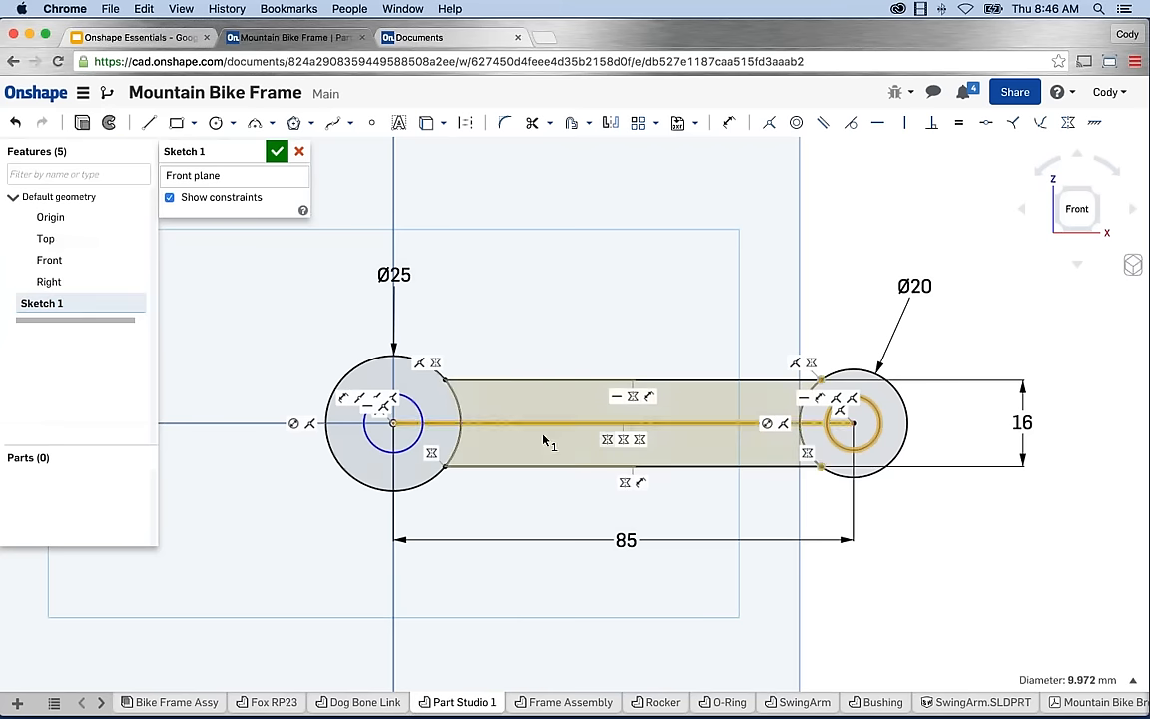
pyautogui.click(369, 397)
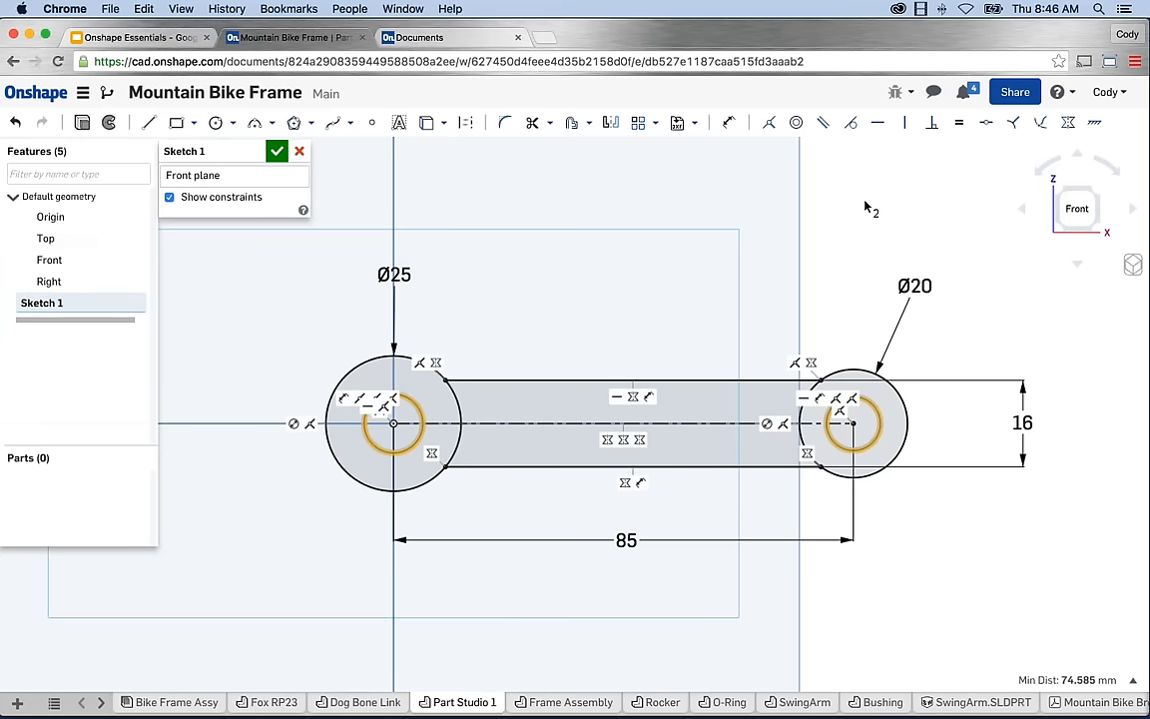
pyautogui.click(959, 124)
pyautogui.moveTo(400, 451); pyautogui.dragTo(396, 448)
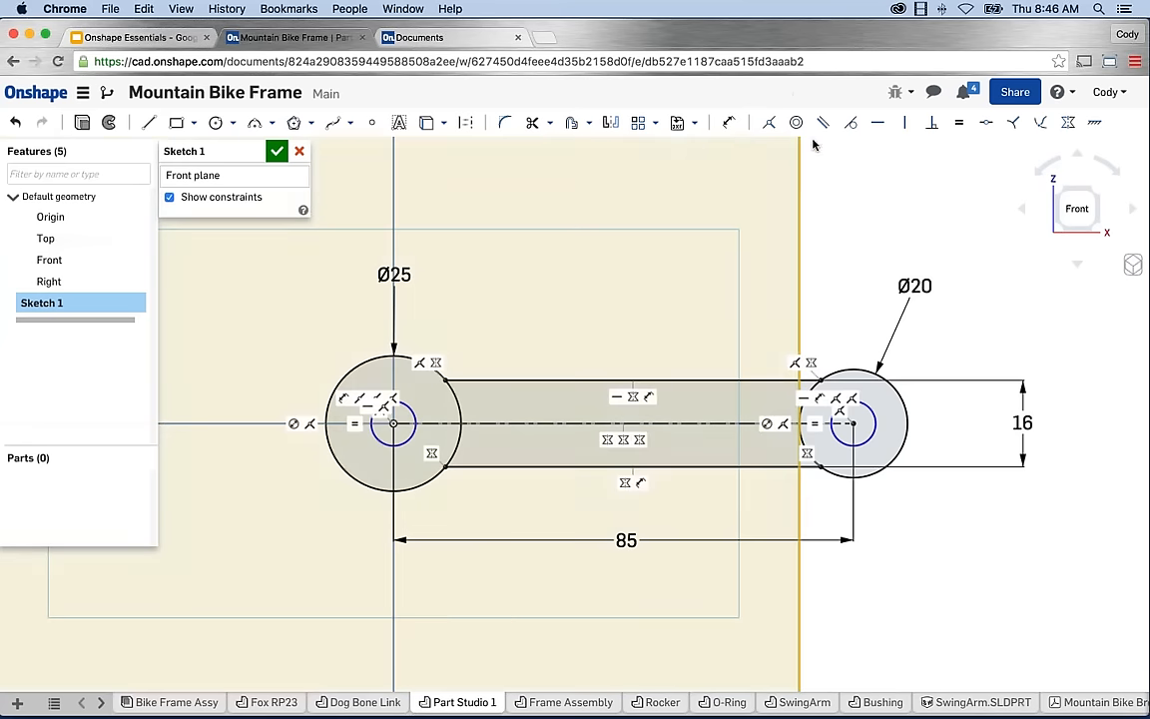
# Dimension the left hole circle to Ø12 mm and hide the constraint markers.
pyautogui.click(730, 123)
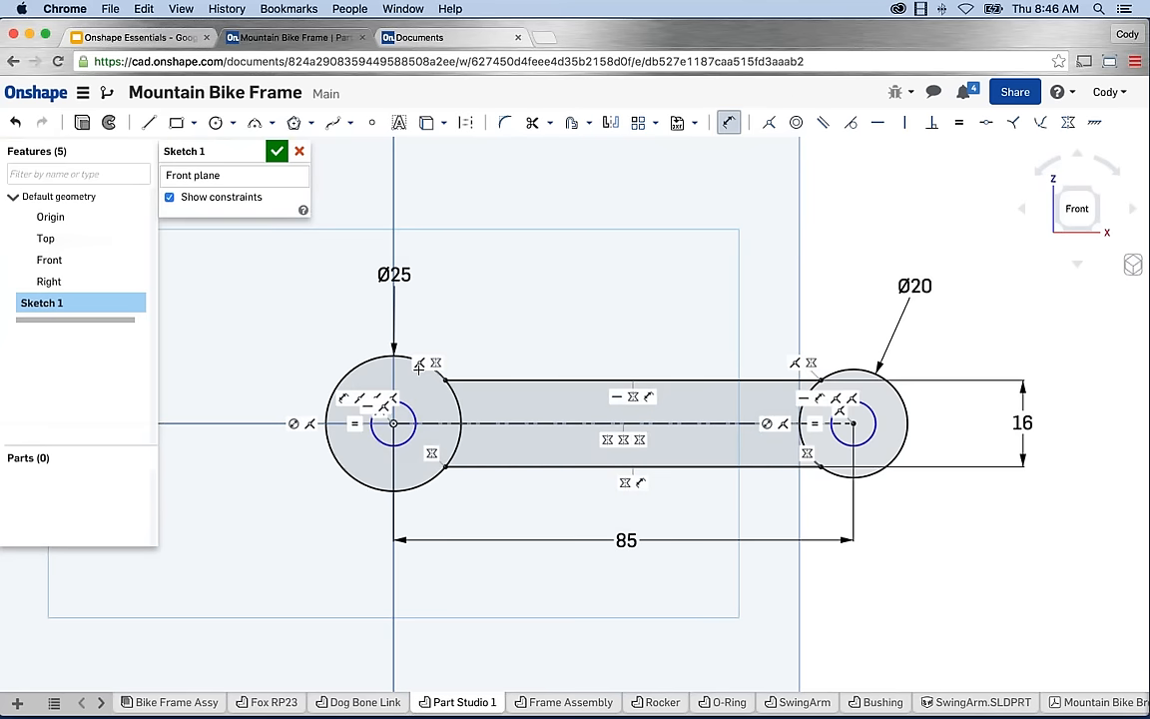
pyautogui.click(379, 409)
pyautogui.click(296, 310)
pyautogui.write('12 mm')
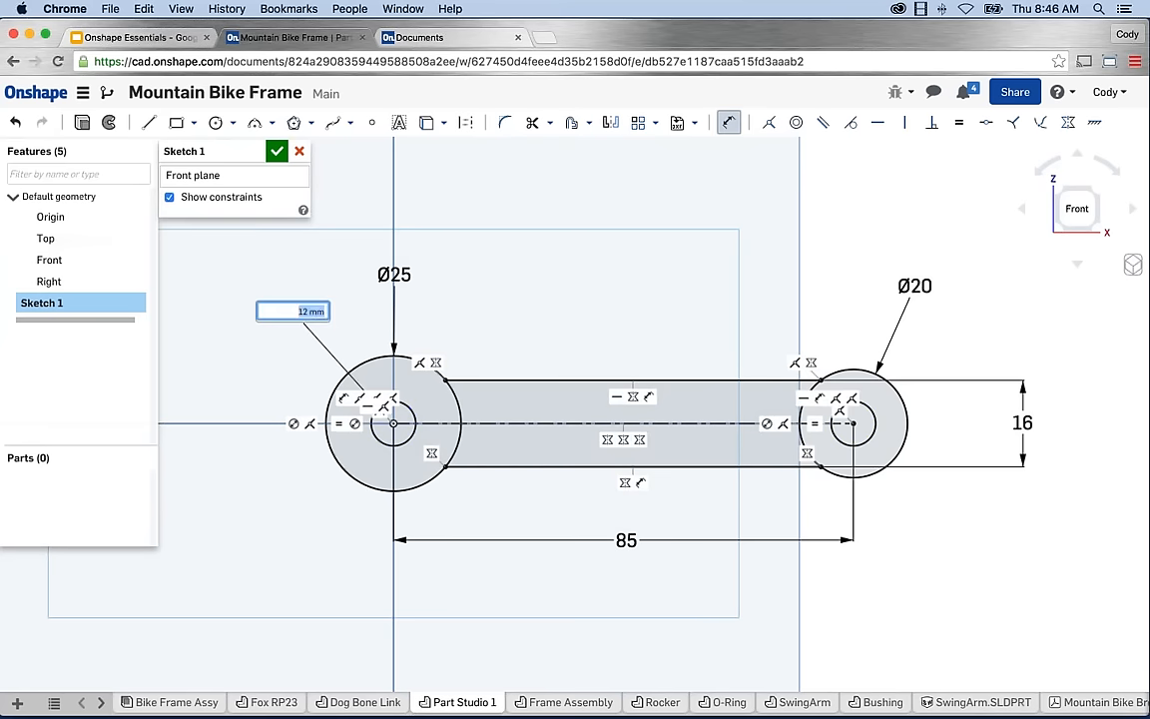
pyautogui.press('Return')
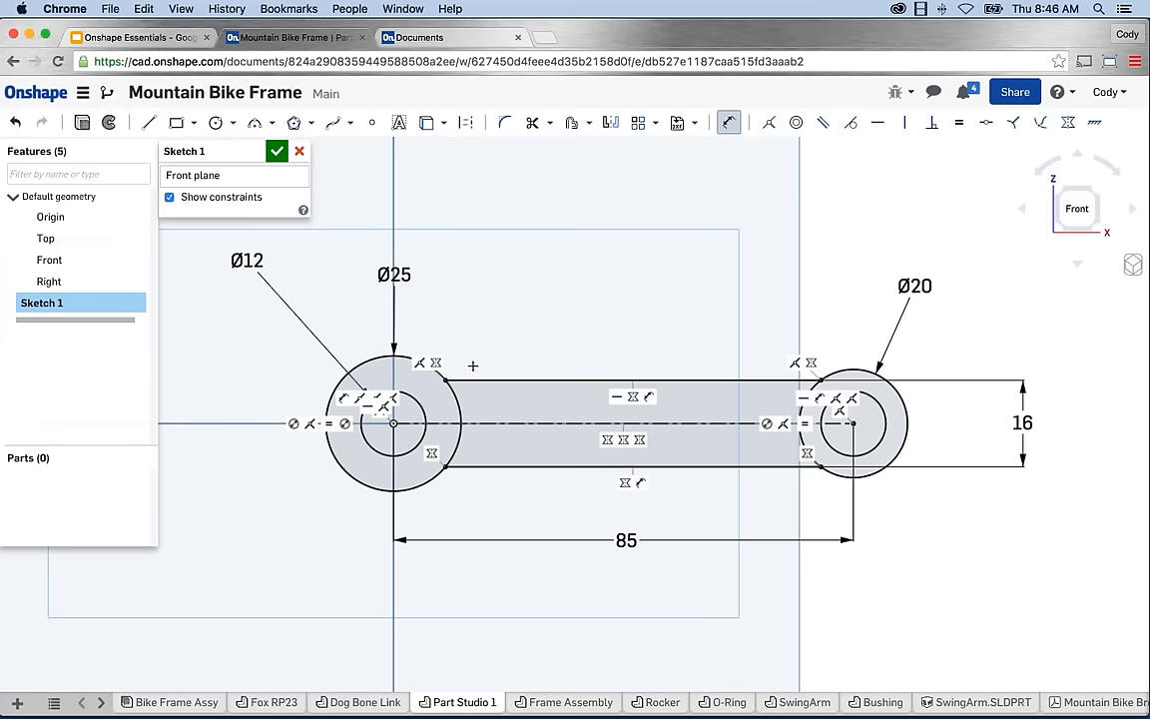
pyautogui.click(170, 198)
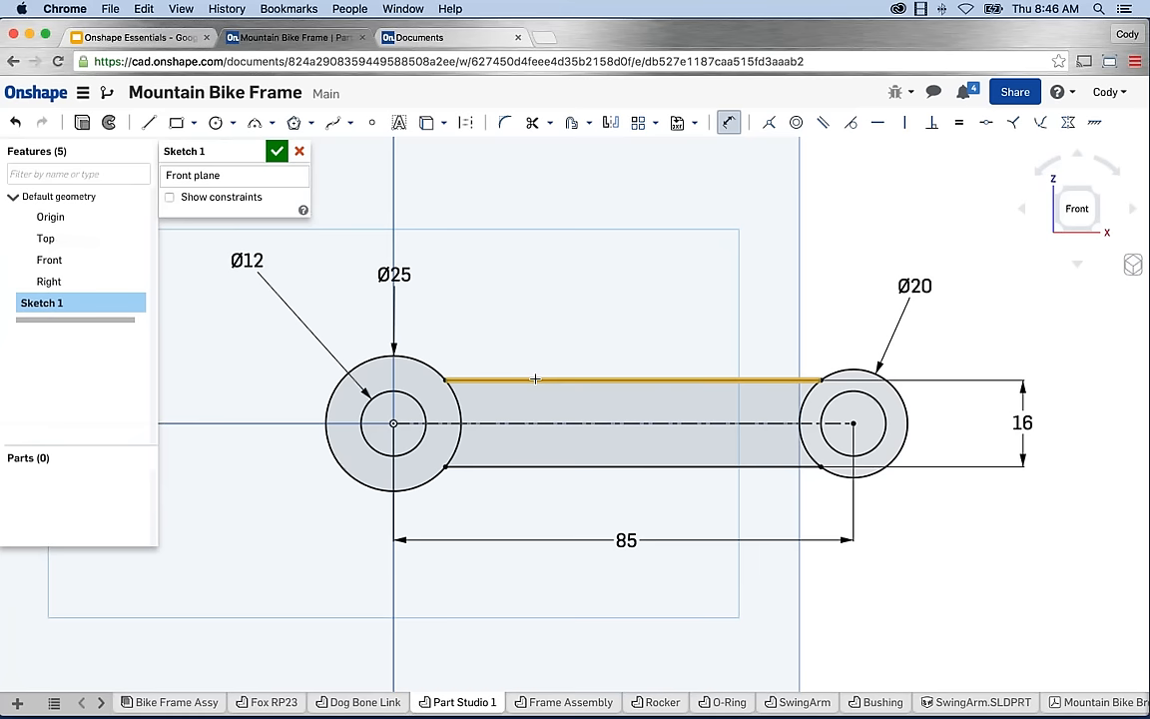
pyautogui.press('Escape')
pyautogui.moveTo(555, 385)
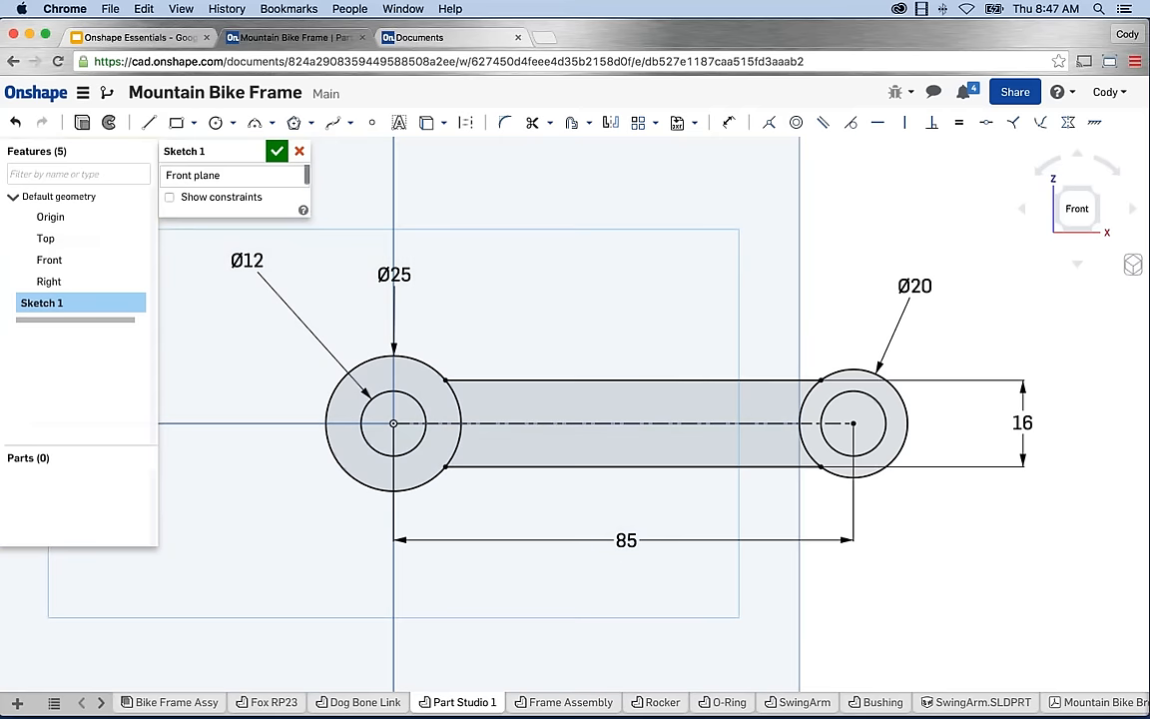
# Extrude Sketch 1 to a blind depth of 25 mm, creating the link as Part 1.
pyautogui.click(84, 128)
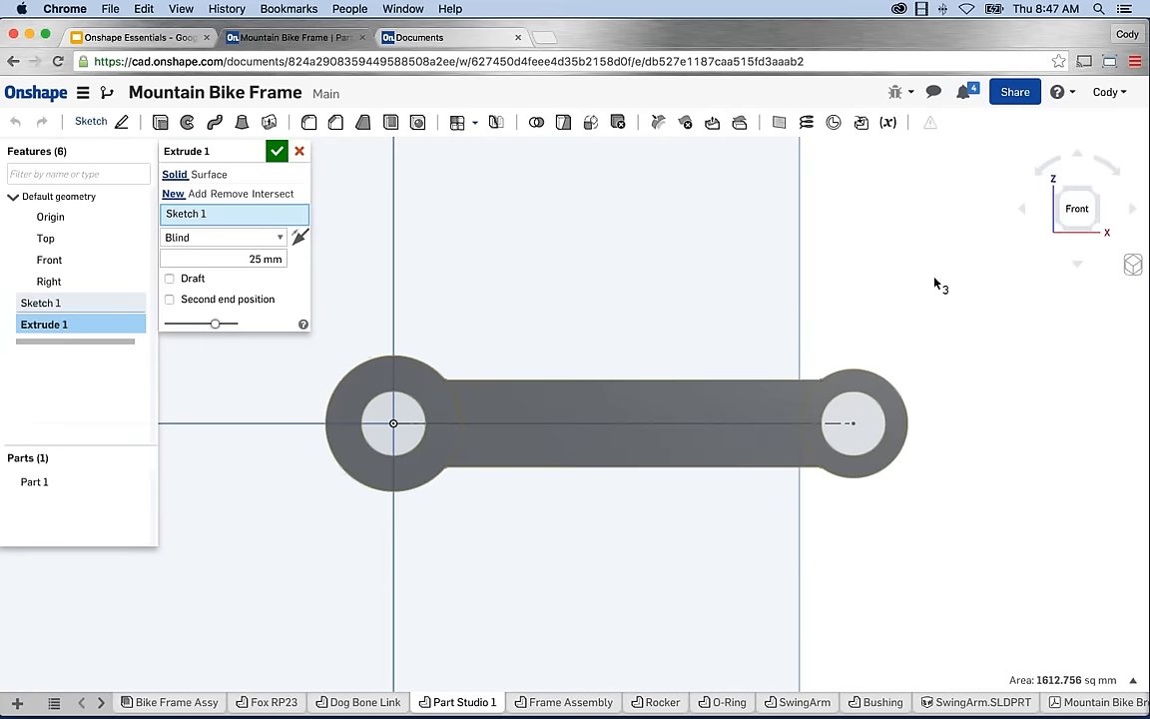
pyautogui.hotkey('shift', '7')
pyautogui.moveTo(882, 310); pyautogui.dragTo(774, 378, button='right')
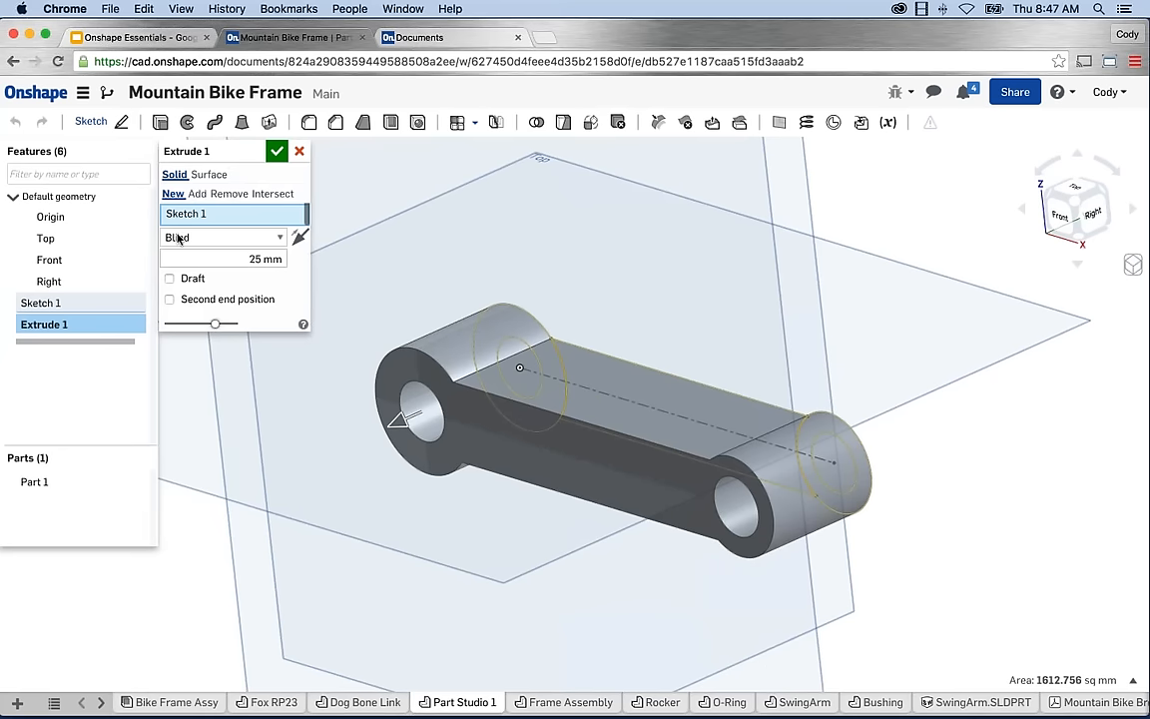
pyautogui.click(248, 258)
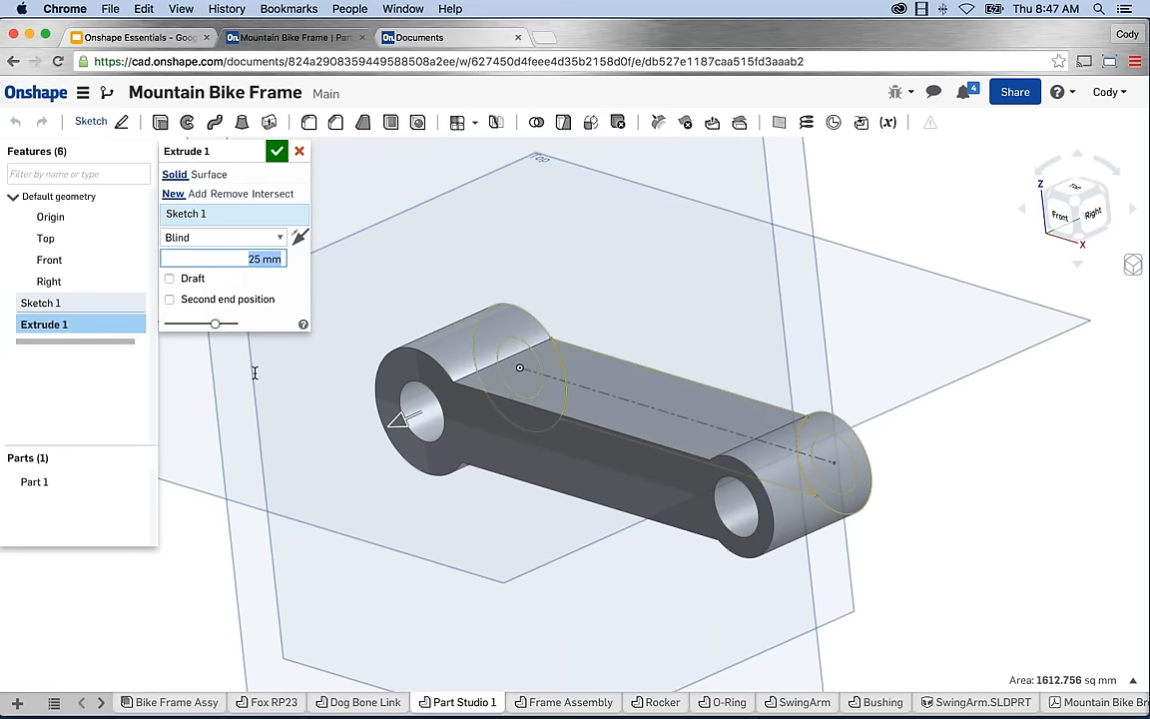
pyautogui.moveTo(315, 395); pyautogui.dragTo(314, 413, button='right')
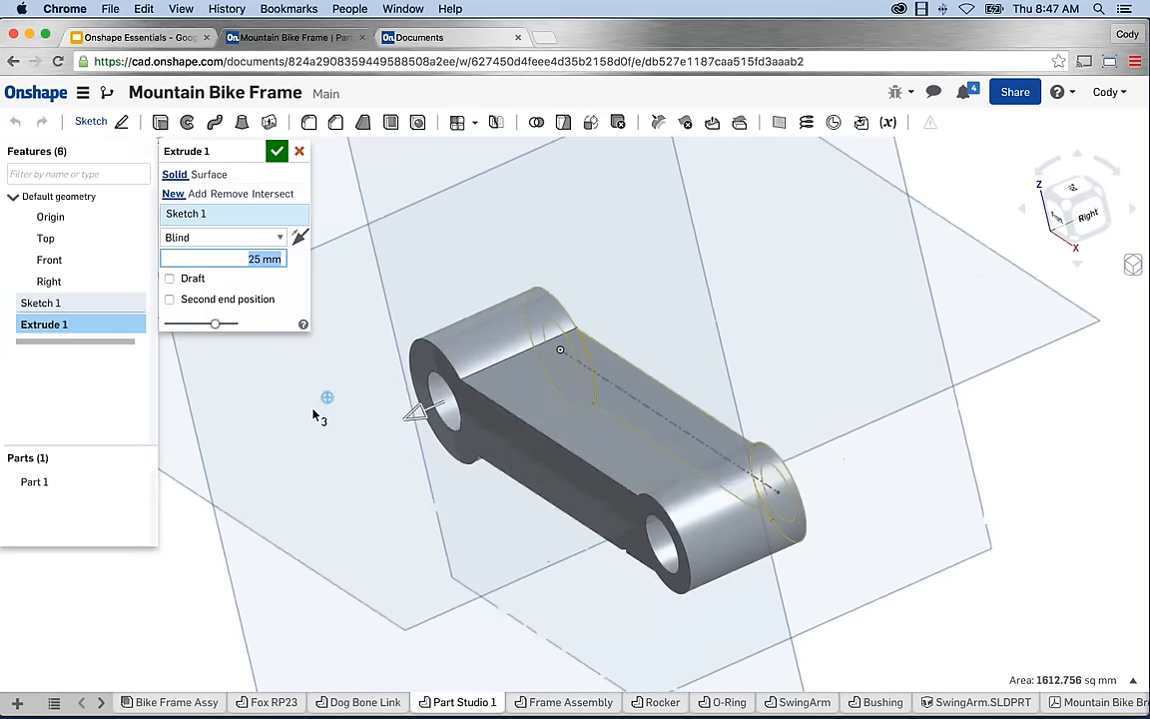
pyautogui.moveTo(414, 412); pyautogui.dragTo(389, 385)
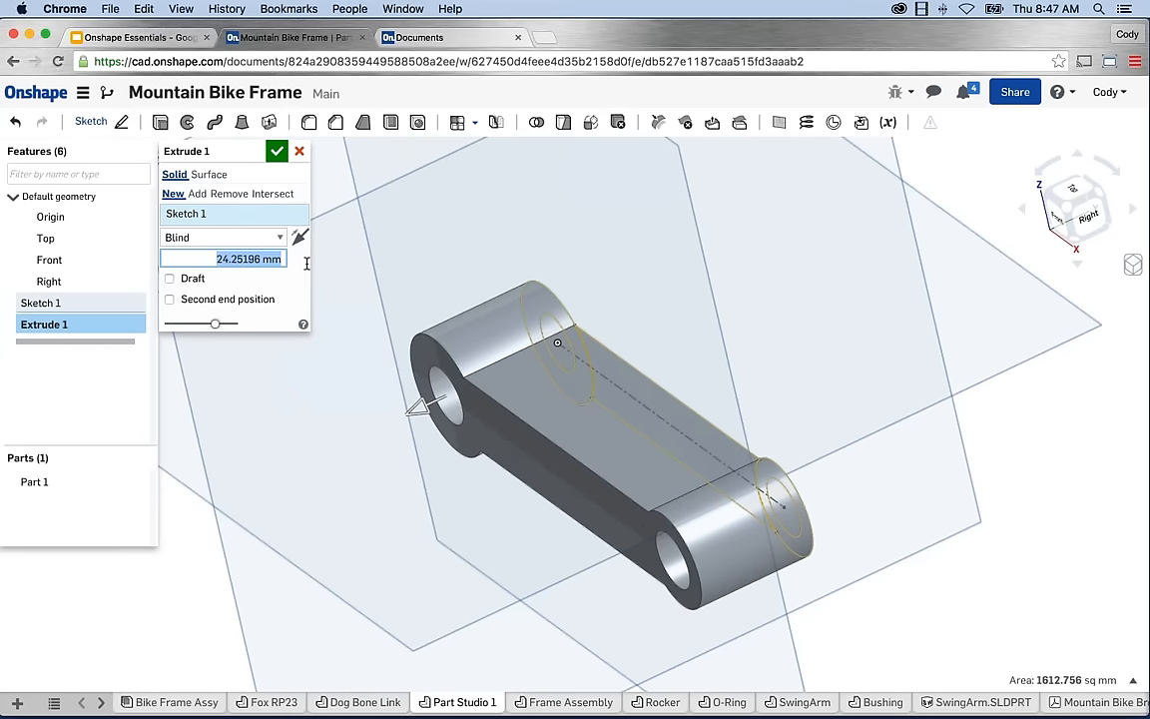
pyautogui.write('25')
pyautogui.press('Return')
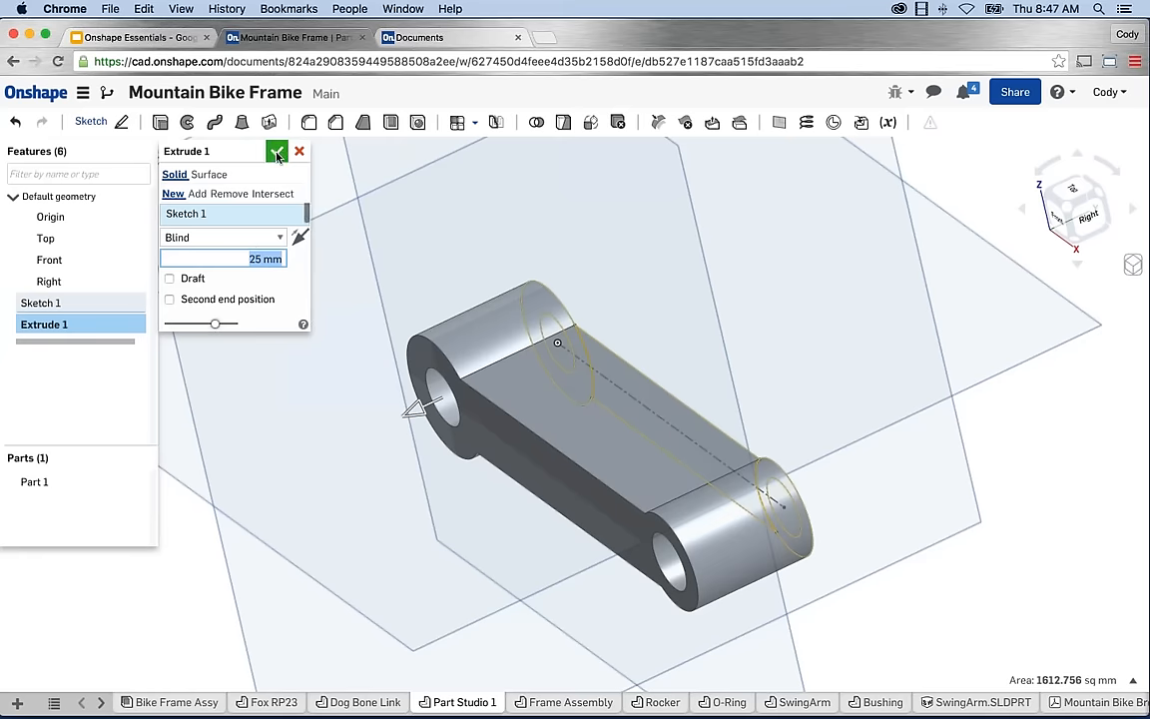
pyautogui.click(278, 152)
pyautogui.moveTo(374, 341); pyautogui.dragTo(404, 367, button='right')
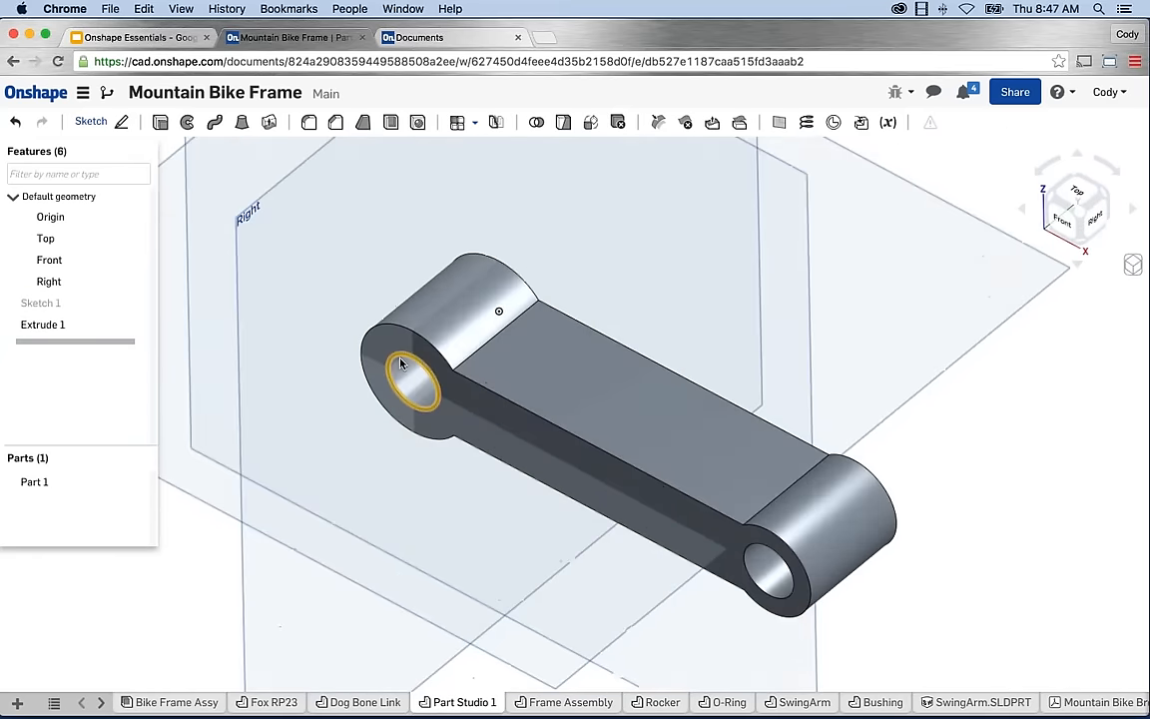
pyautogui.moveTo(406, 371); pyautogui.dragTo(461, 396, button='middle')
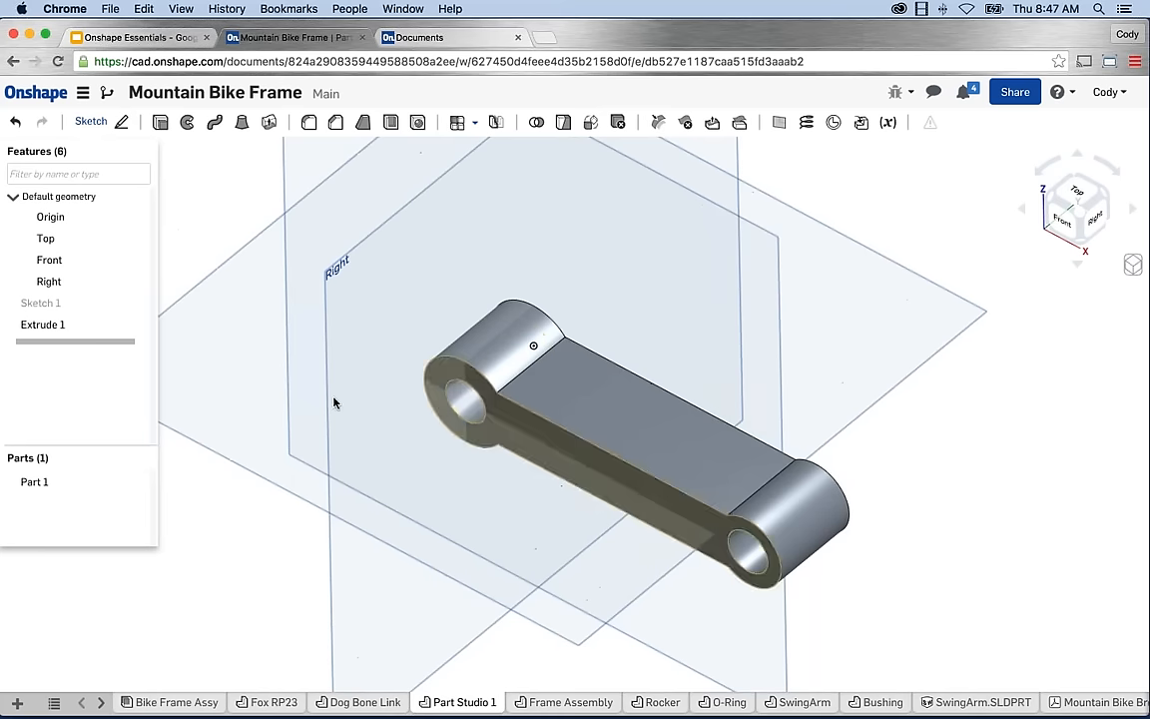
pyautogui.rightClick(65, 327)
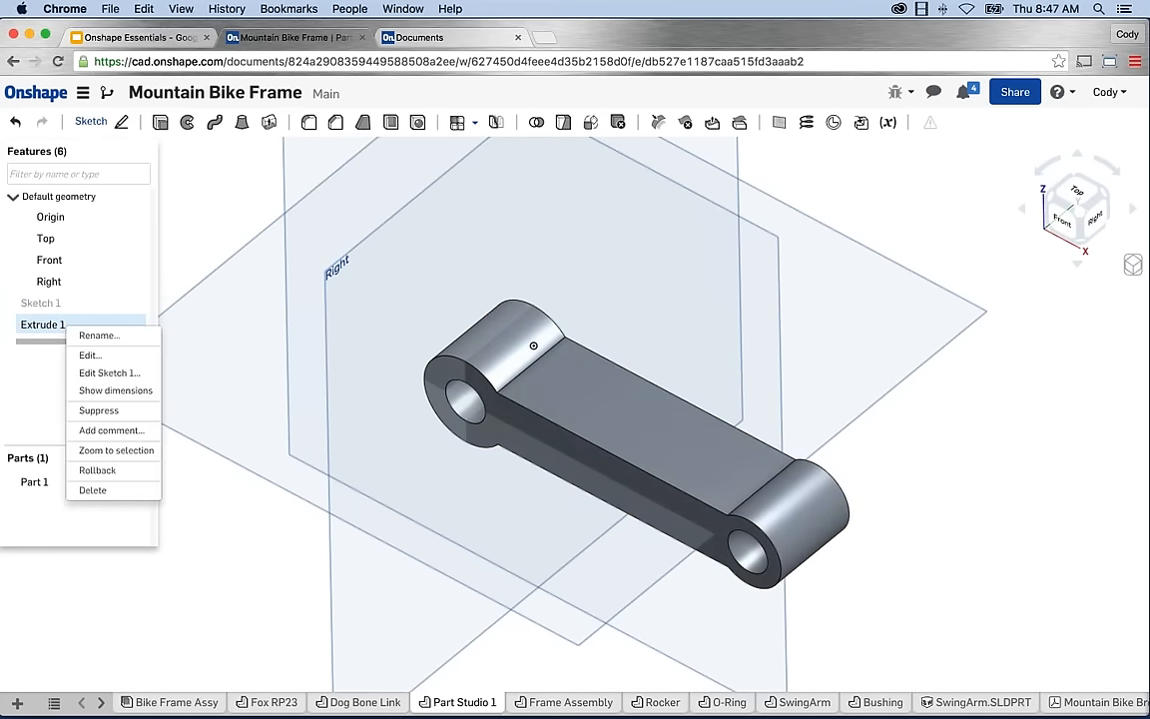
pyautogui.click(29, 397)
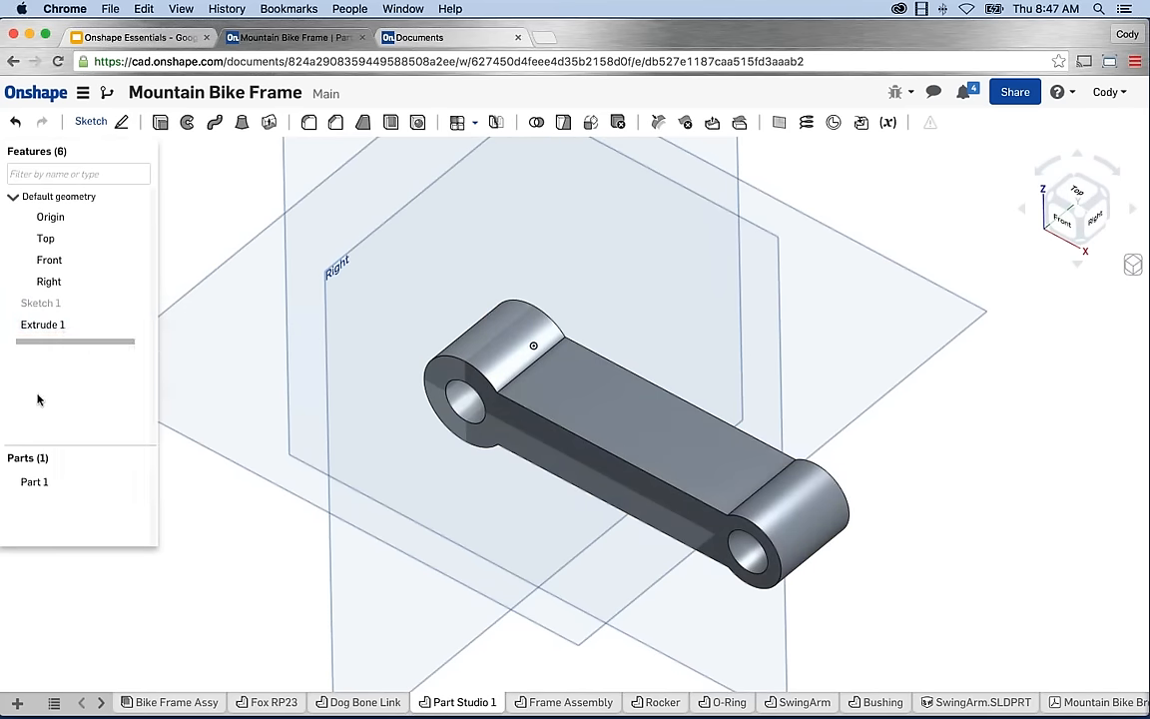
pyautogui.scroll(-2, 563, 492)
pyautogui.moveTo(305, 314); pyautogui.dragTo(574, 337, button='right')
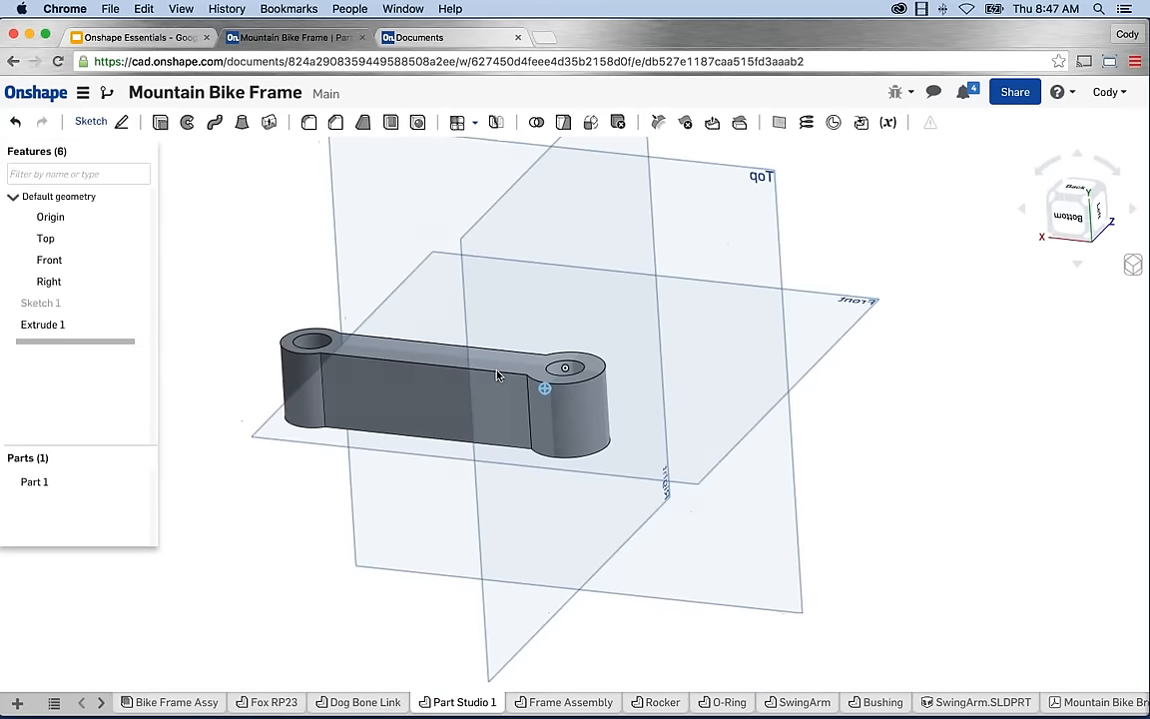
# Start Sketch 2 on the Top plane and draw a bent polyline across the link.
pyautogui.click(716, 189)
pyautogui.hotkey('shift', 's')
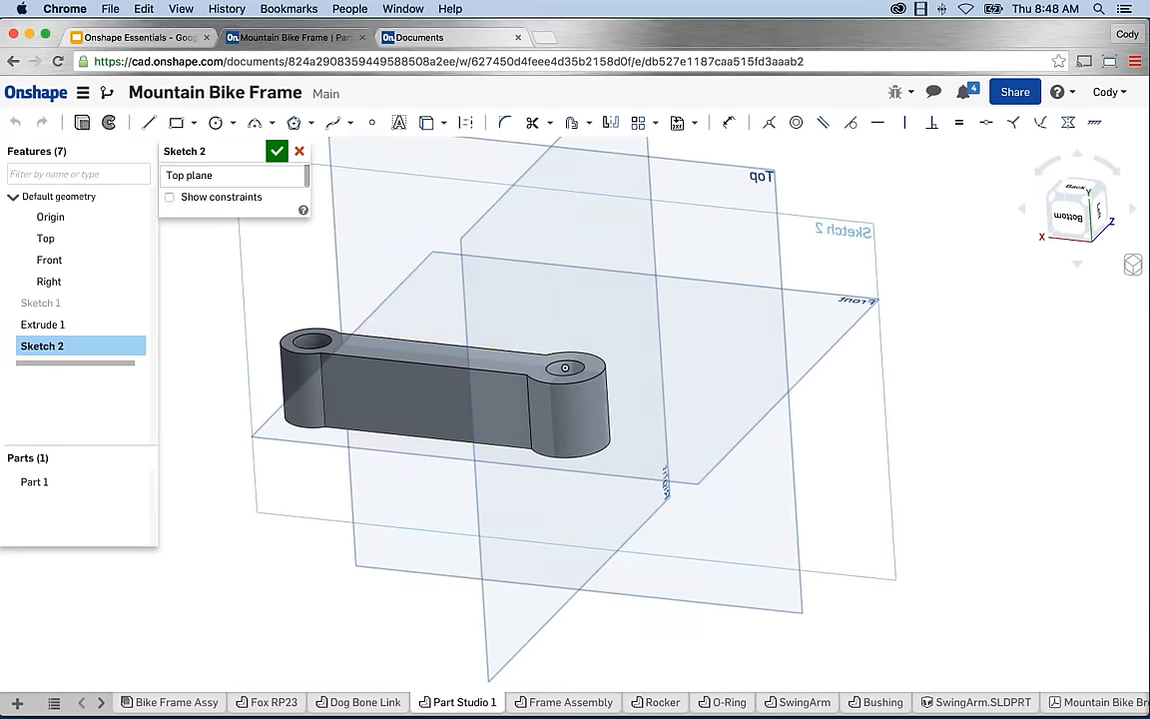
pyautogui.press('n')
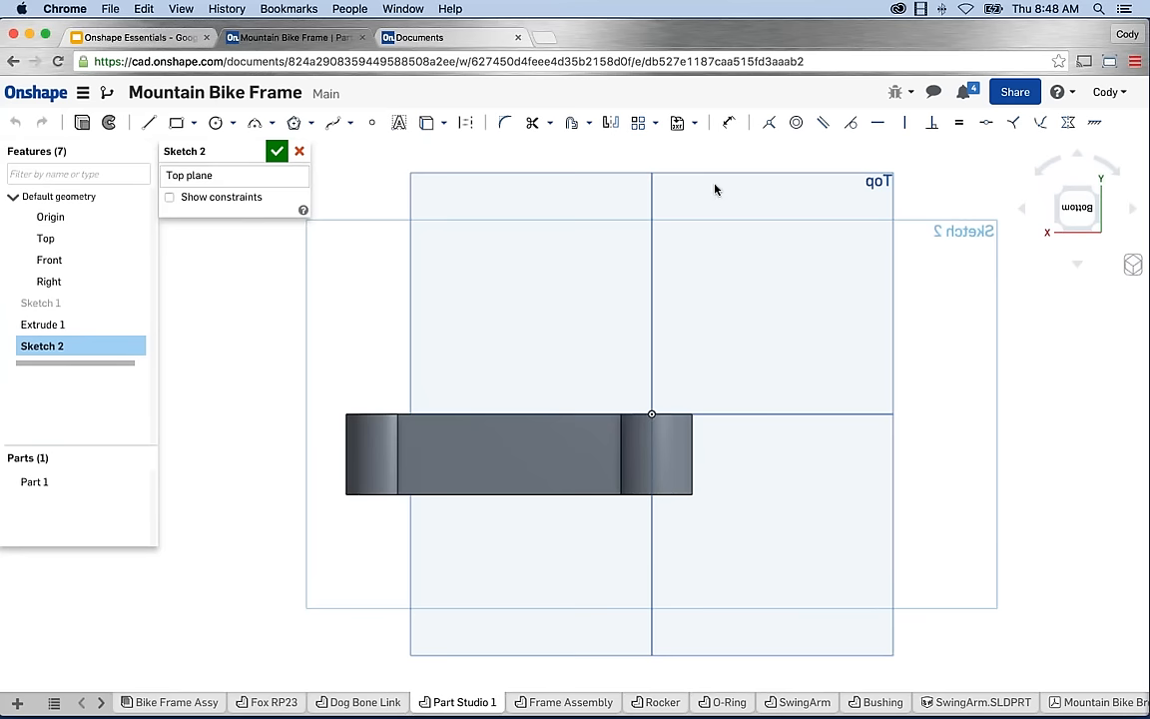
pyautogui.click(147, 122)
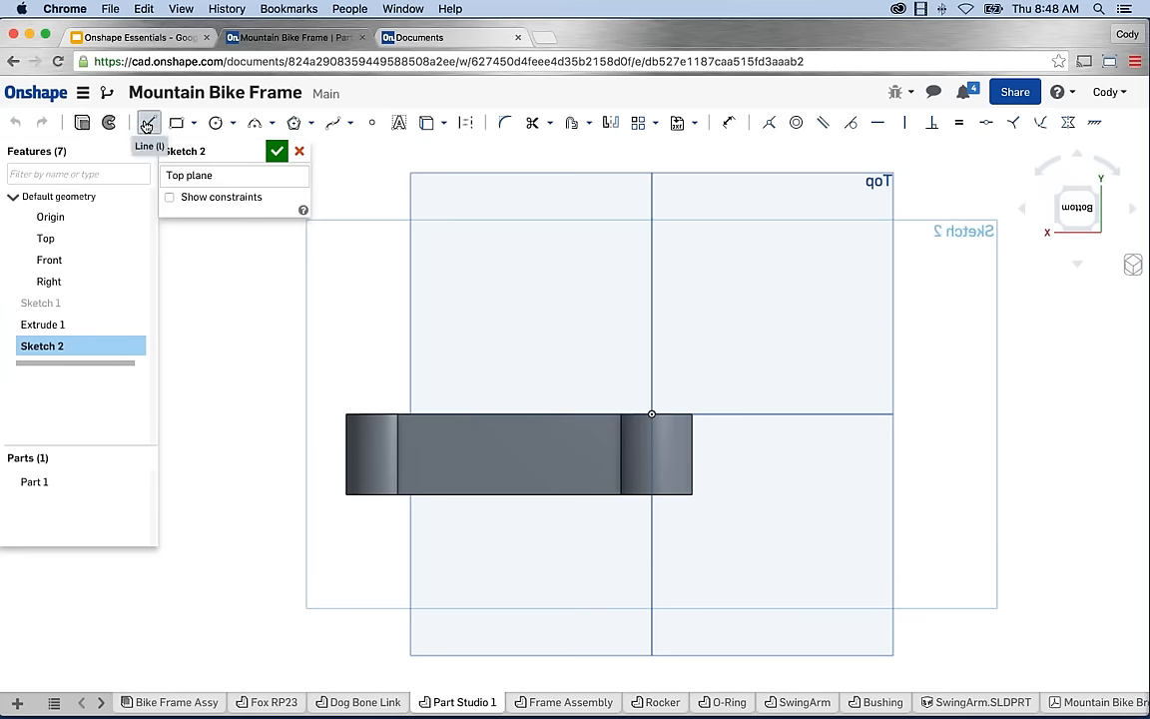
pyautogui.click(651, 413)
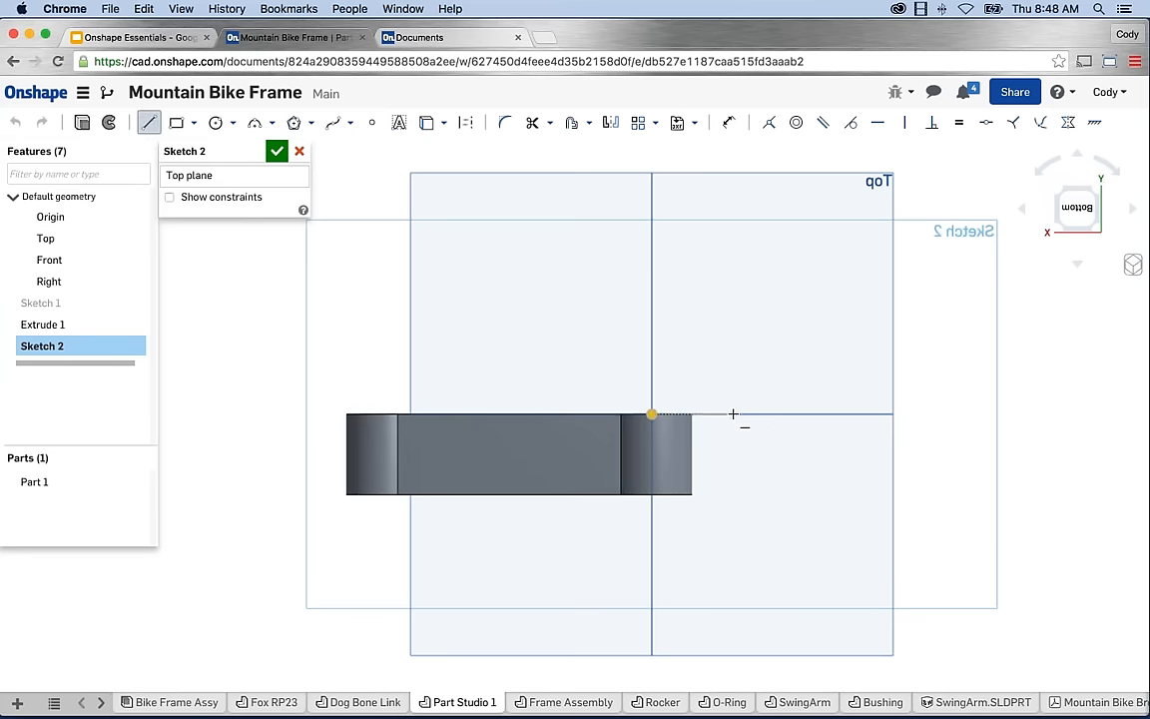
pyautogui.click(732, 414)
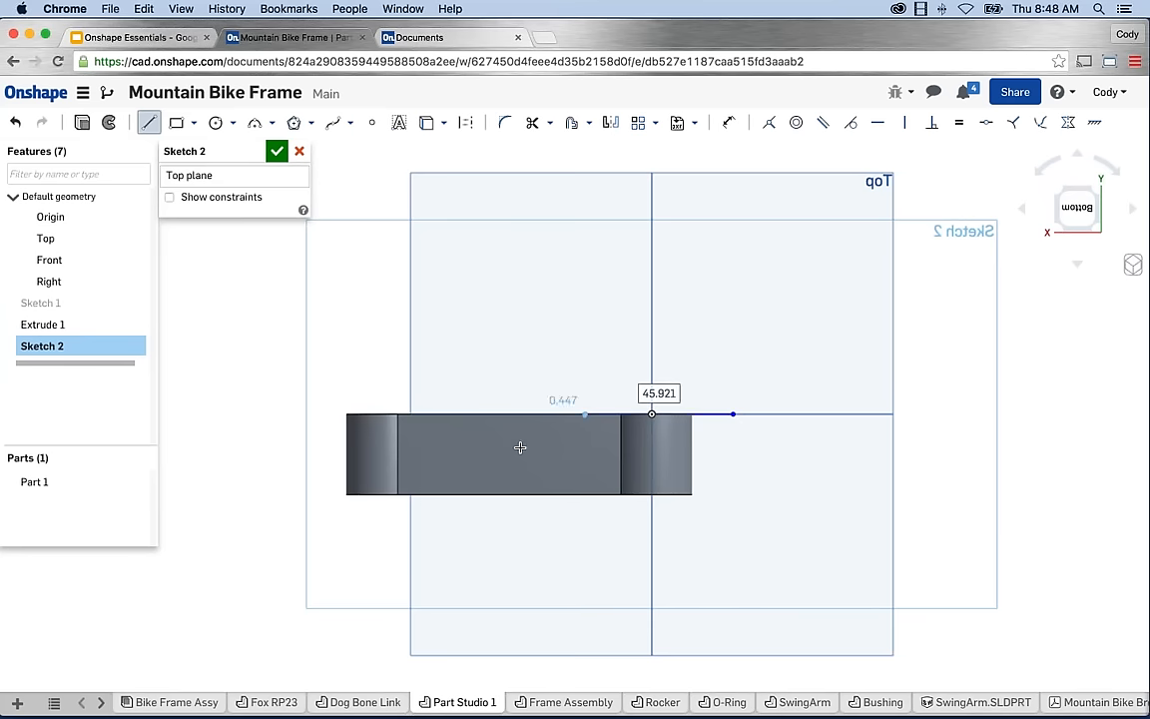
pyautogui.click(471, 452)
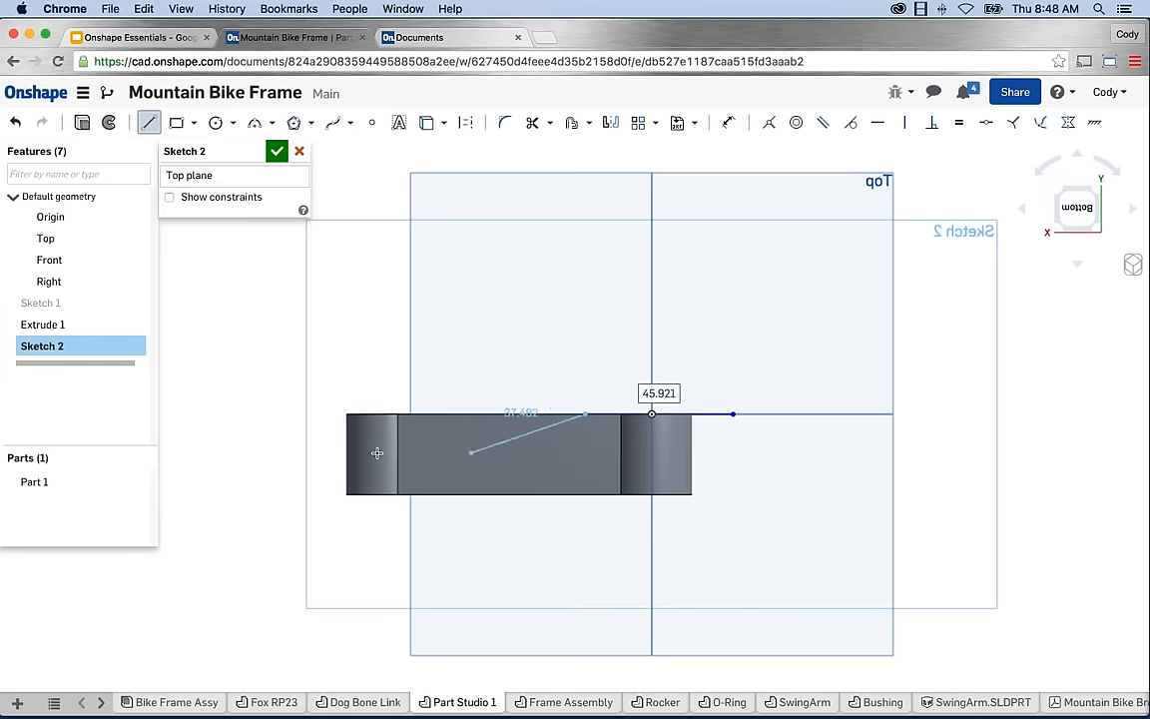
pyautogui.click(306, 451)
pyautogui.press('Escape')
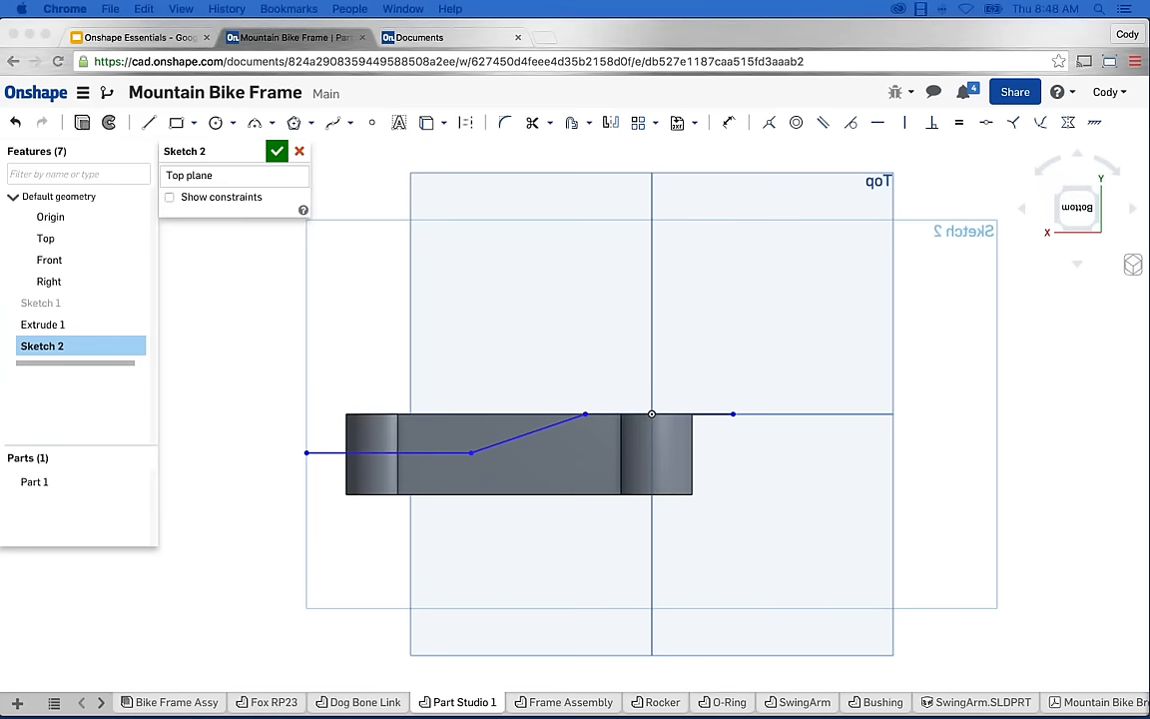
# Dimension the lower line's offset from the part's top edge to 9.
pyautogui.press('u')
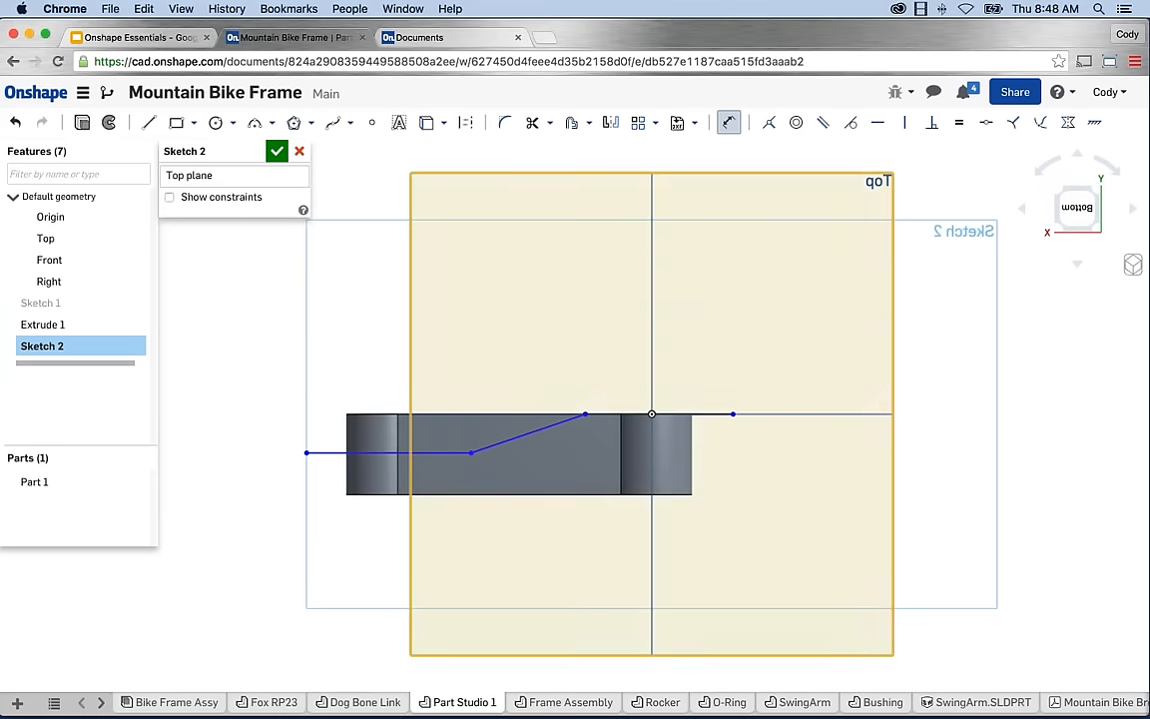
pyautogui.click(547, 430)
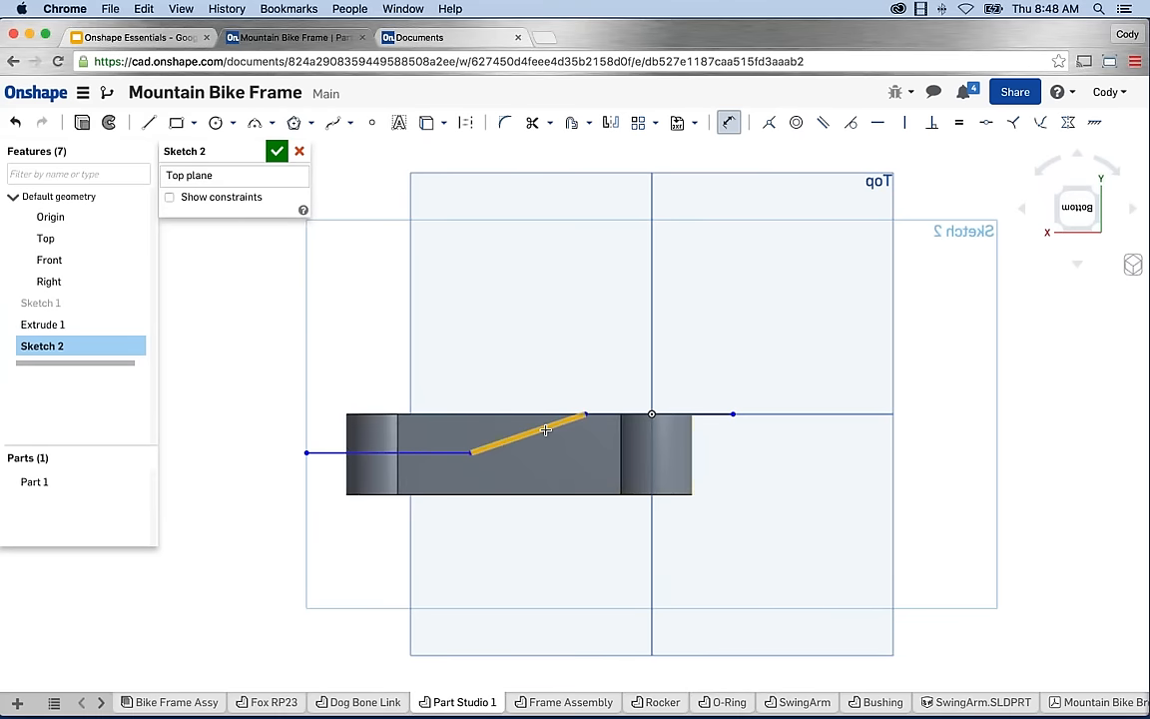
pyautogui.click(362, 453)
pyautogui.click(359, 414)
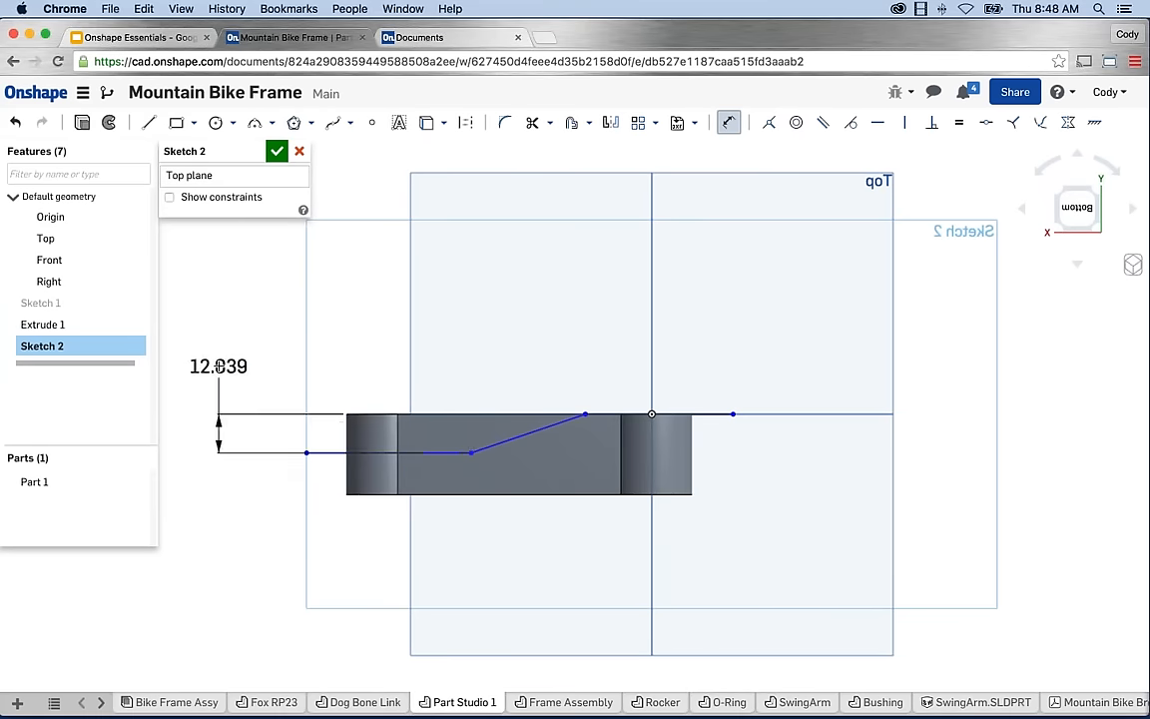
pyautogui.click(219, 366)
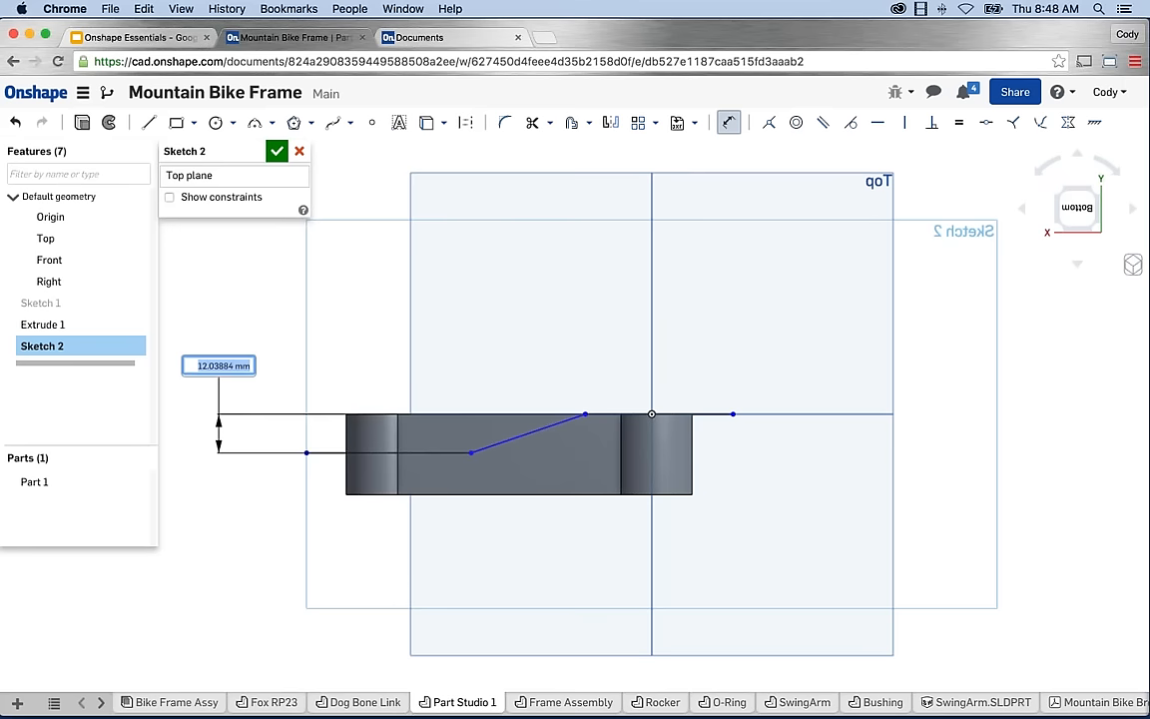
pyautogui.write('9')
pyautogui.press('Return')
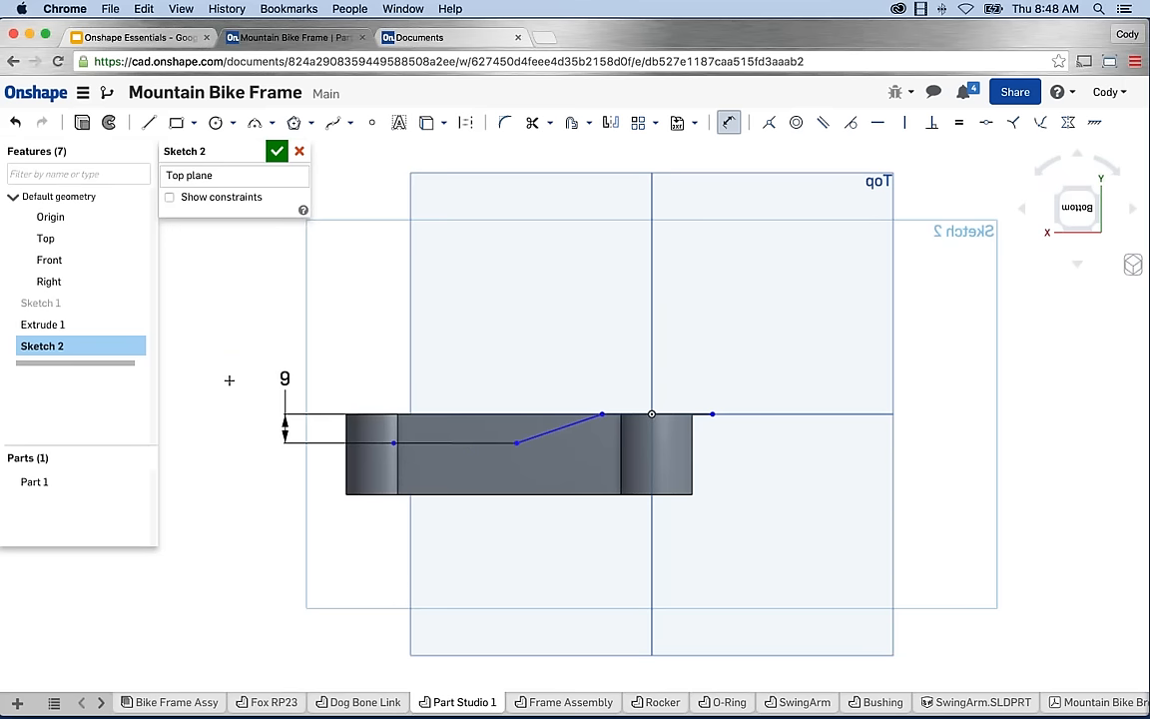
# Set the slanted segment's angle to 170° and its endpoint 20 from the origin.
pyautogui.scroll(2, 599, 453)
pyautogui.click(571, 420)
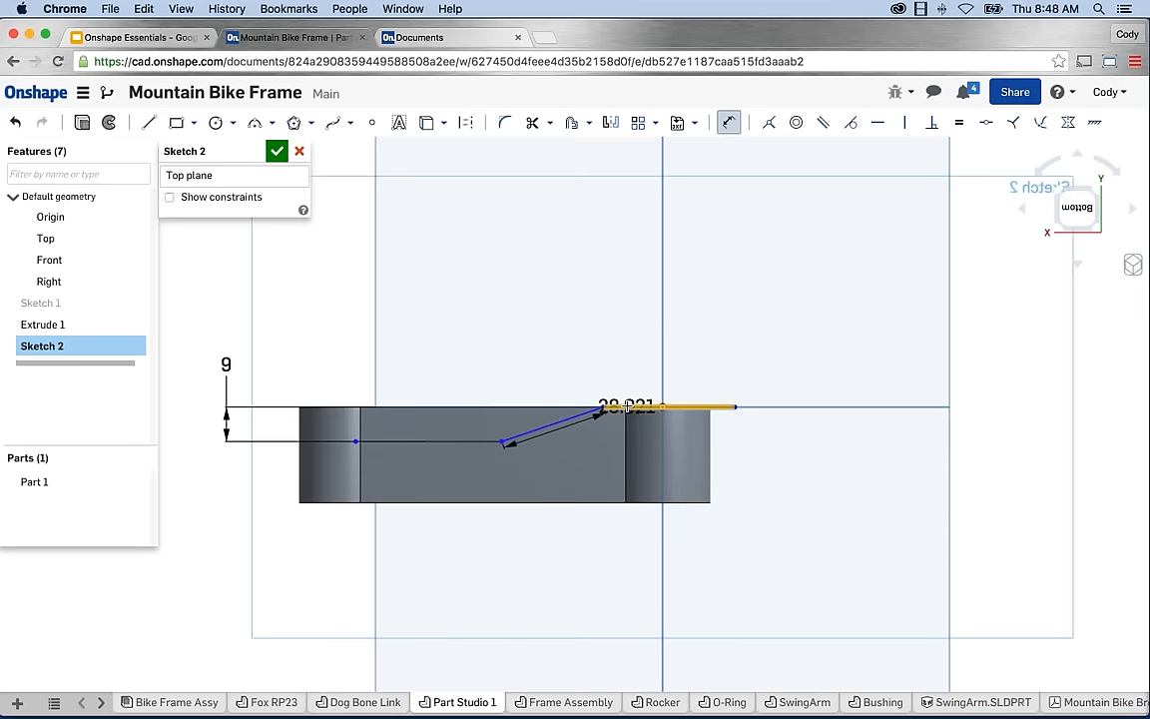
pyautogui.click(627, 408)
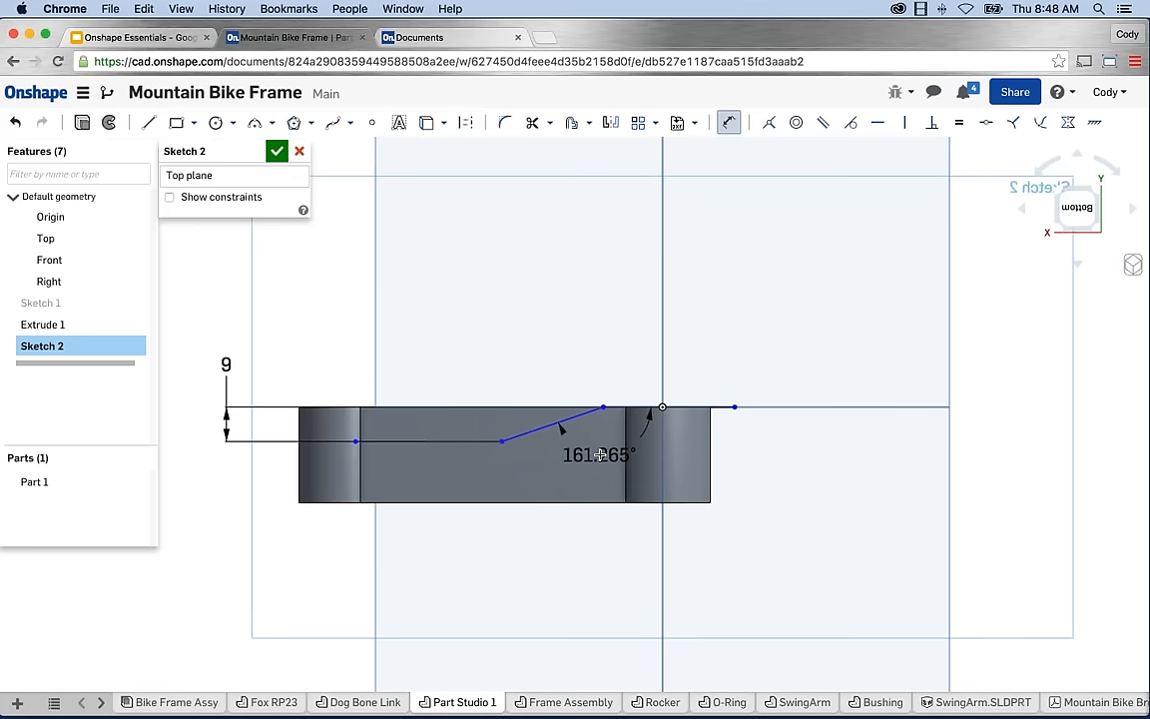
pyautogui.click(599, 455)
pyautogui.write('170')
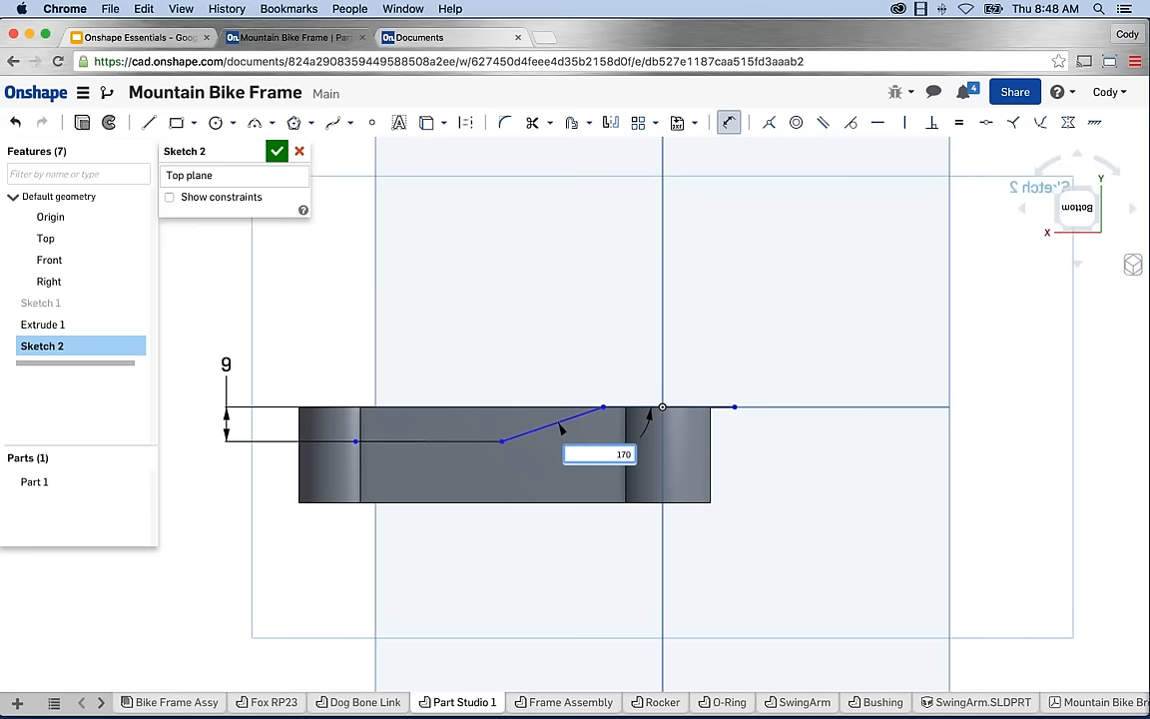
pyautogui.press('Return')
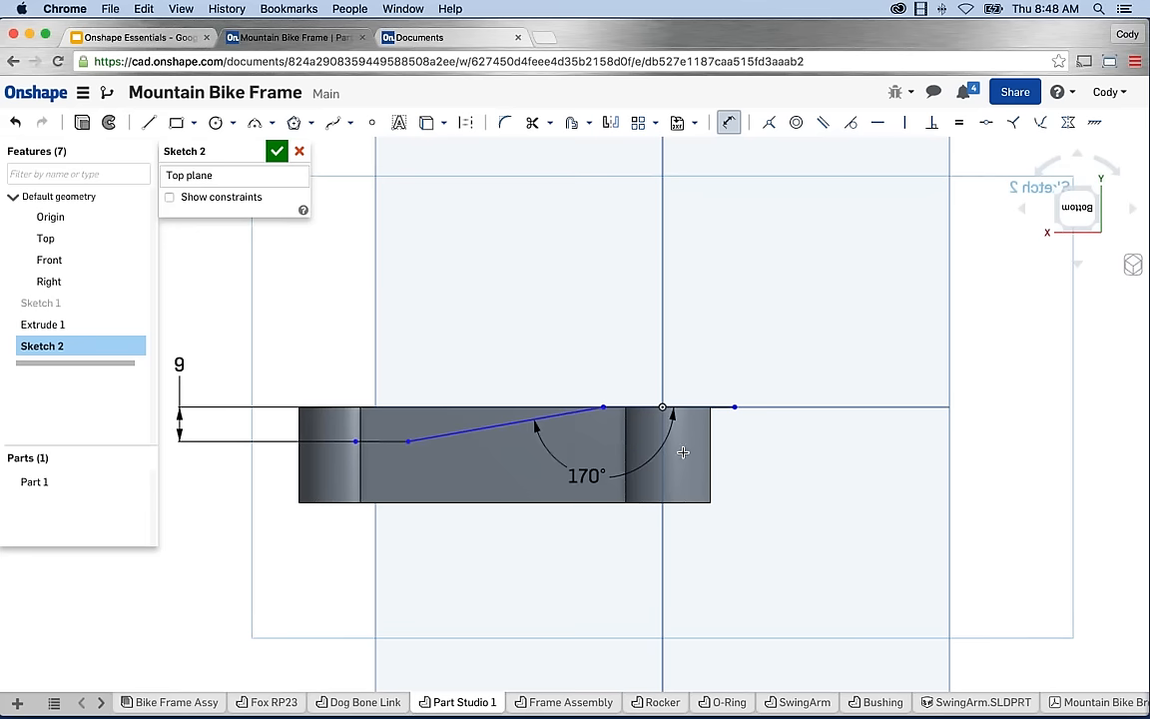
pyautogui.click(603, 408)
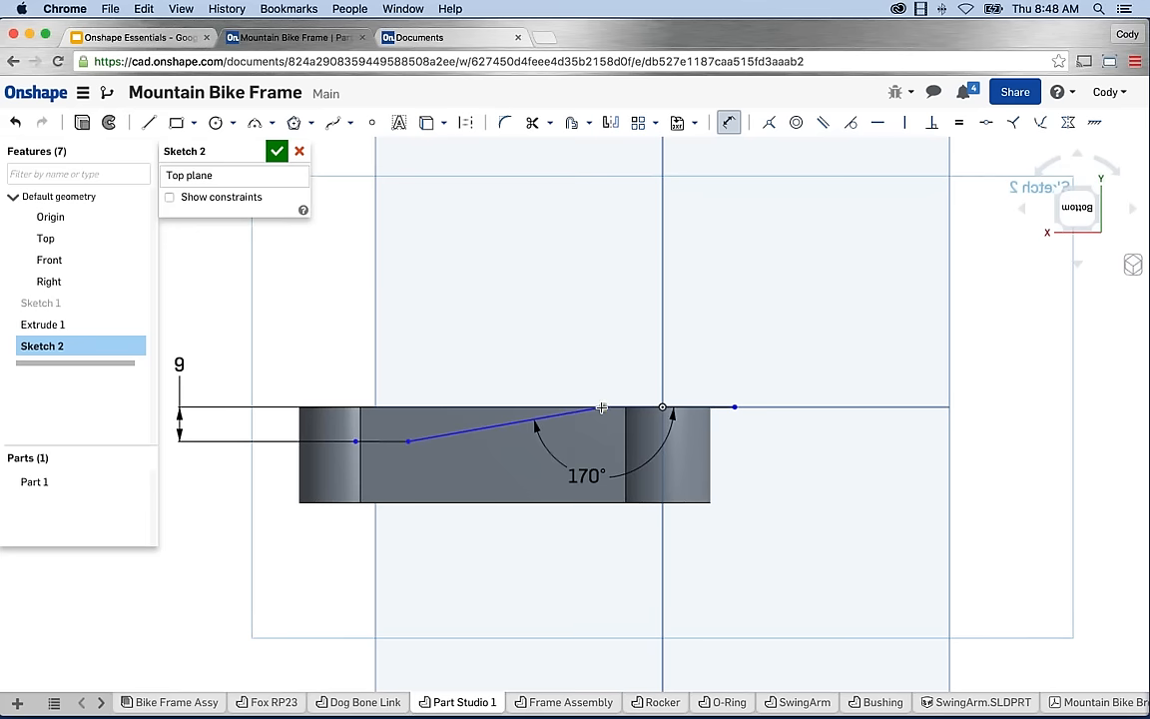
pyautogui.click(662, 407)
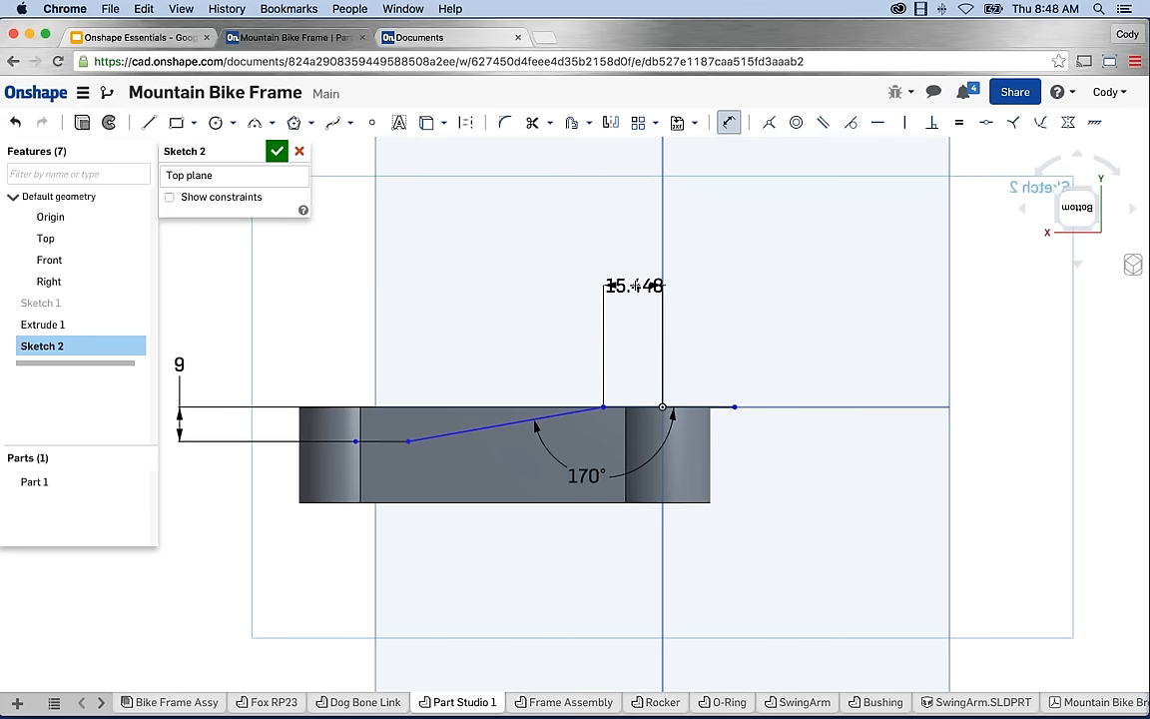
pyautogui.click(634, 286)
pyautogui.write('20')
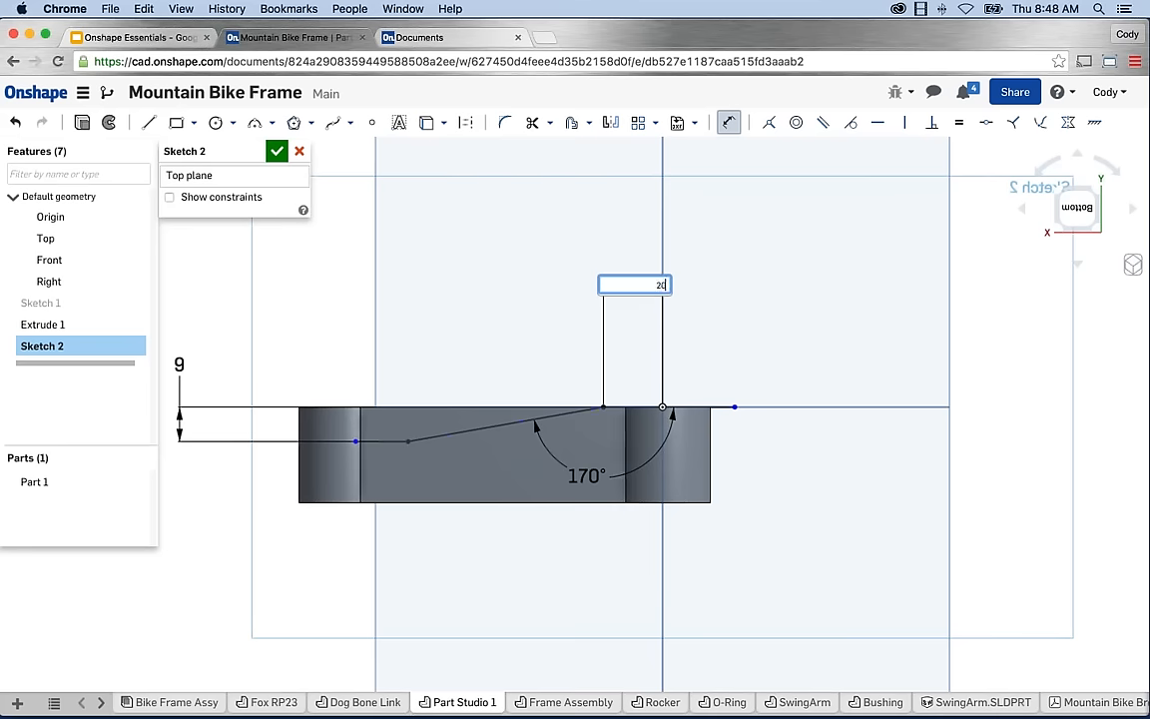
pyautogui.press('Return')
pyautogui.press('Escape')
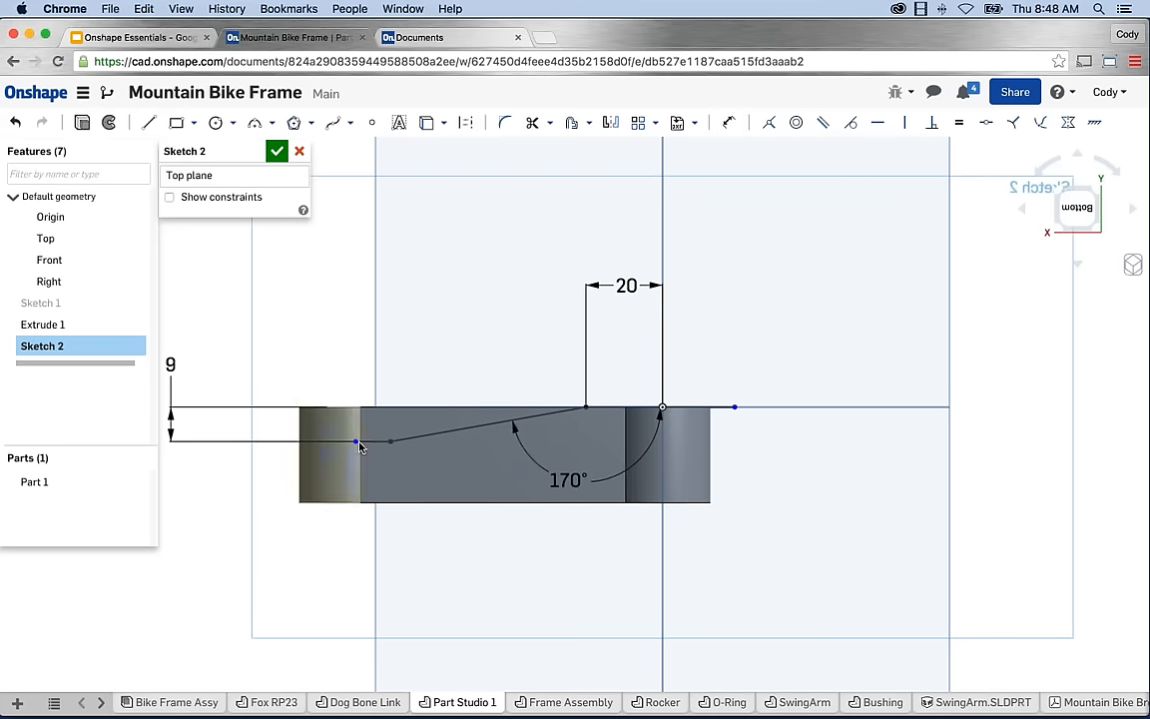
# Extend the polyline's left and right ends farther past the part.
pyautogui.moveTo(357, 441); pyautogui.dragTo(219, 443)
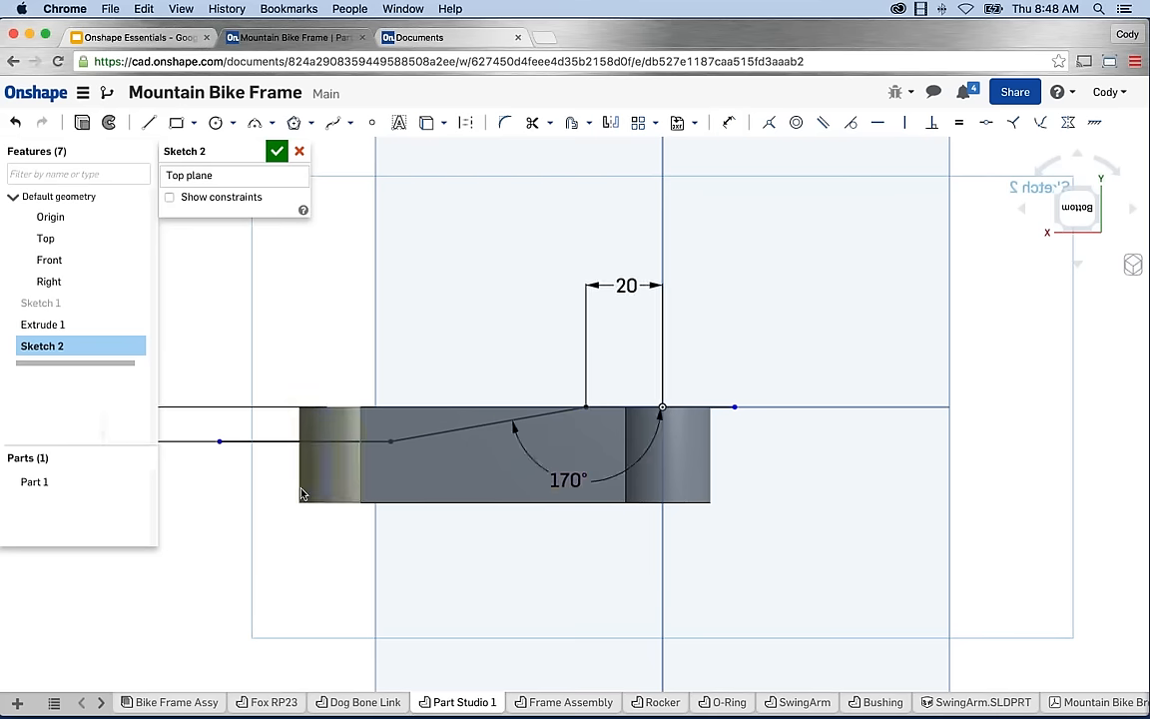
pyautogui.scroll(-3, 430, 464)
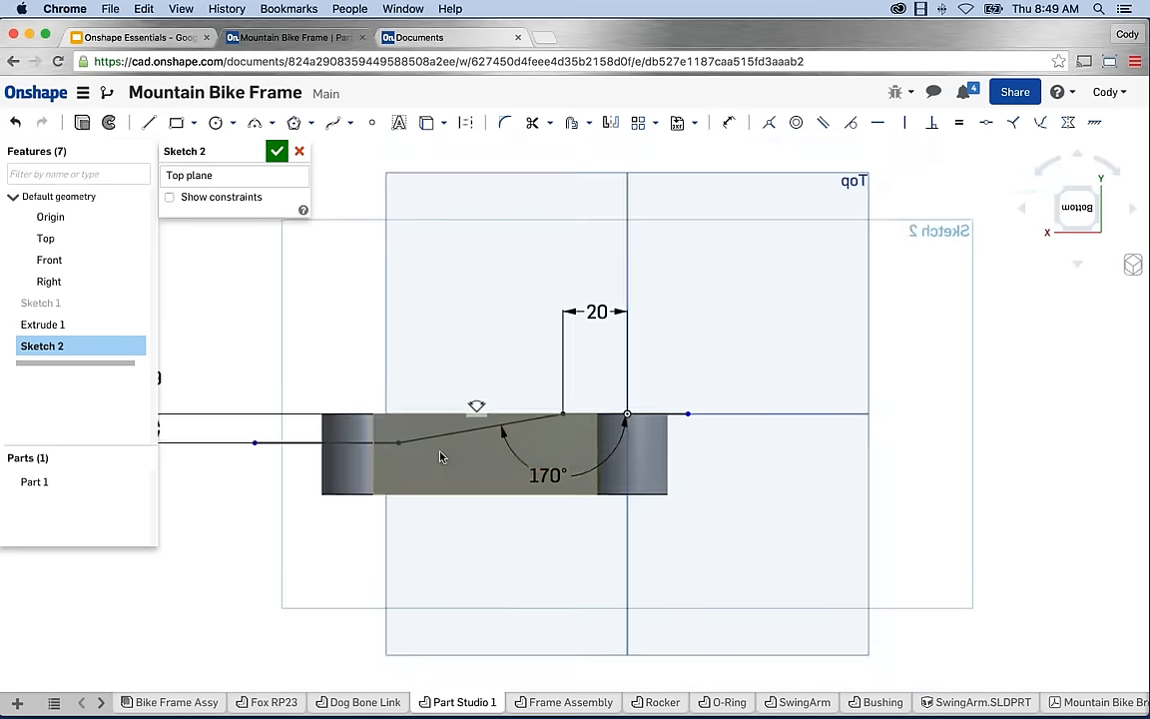
pyautogui.scroll(2, 349, 460)
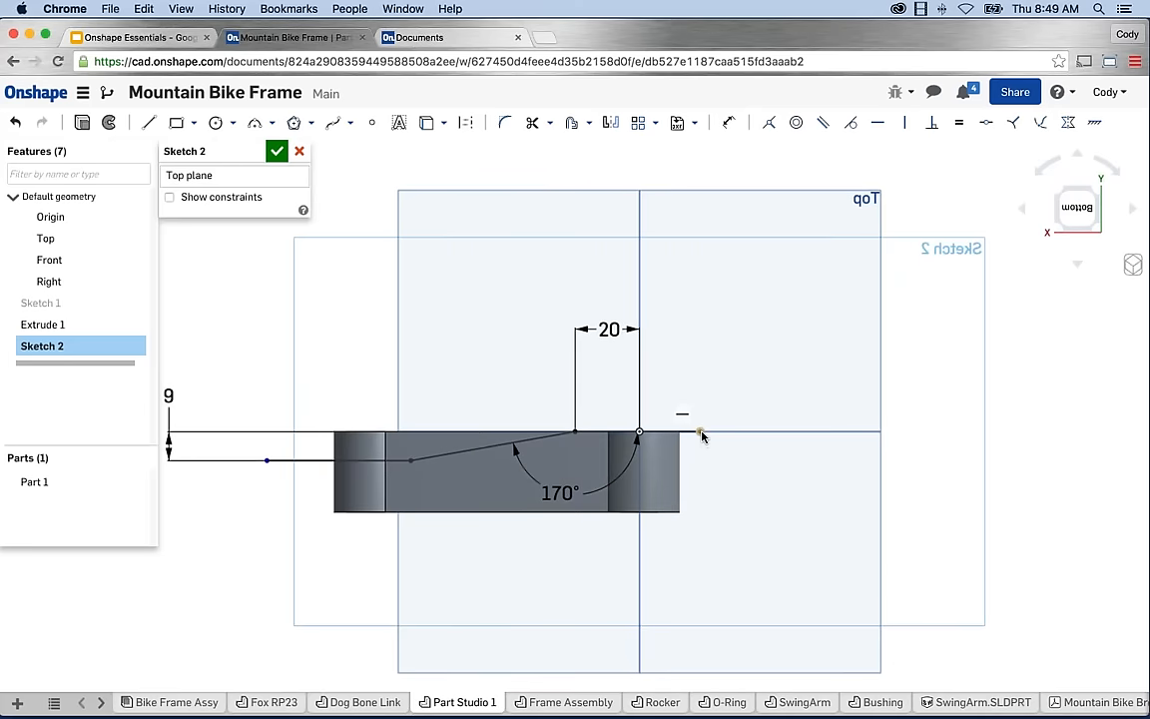
pyautogui.moveTo(701, 434); pyautogui.dragTo(835, 431)
pyautogui.moveTo(745, 440)
pyautogui.mouseDown()
pyautogui.moveTo(809, 439)
pyautogui.moveTo(700, 432)
pyautogui.moveTo(816, 430)
pyautogui.moveTo(739, 431)
pyautogui.mouseUp()
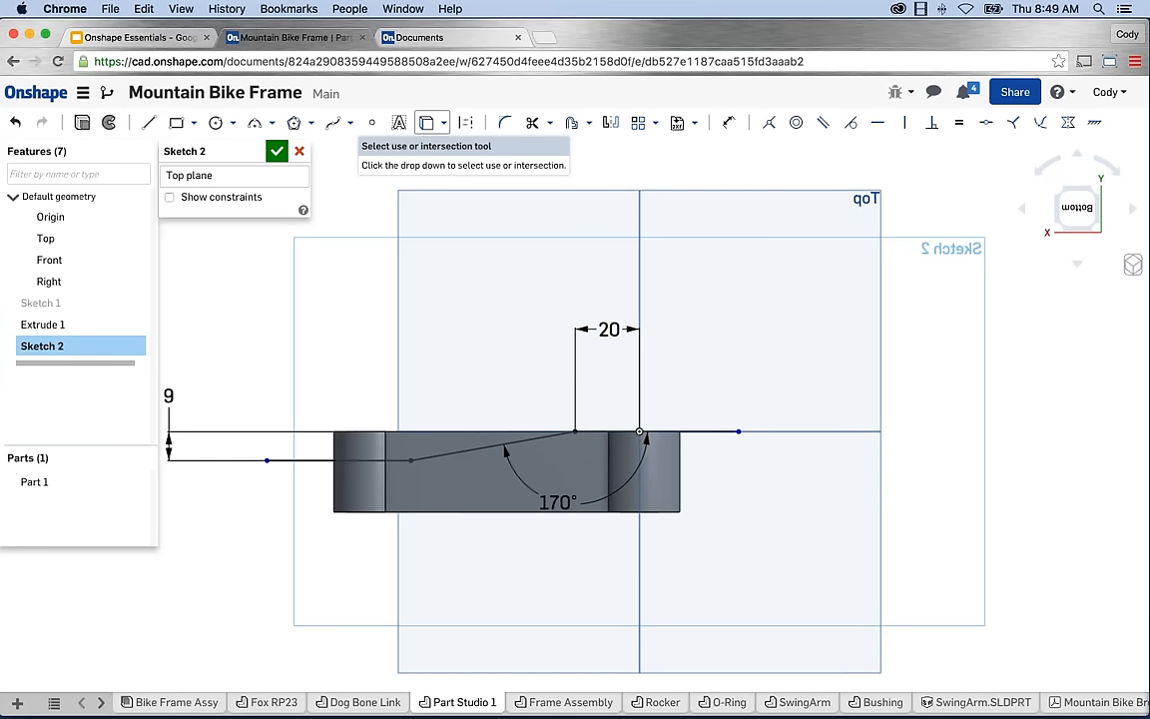
# Project the link's right edge, then snap the line's ends to the left edge and right corner.
pyautogui.click(427, 122)
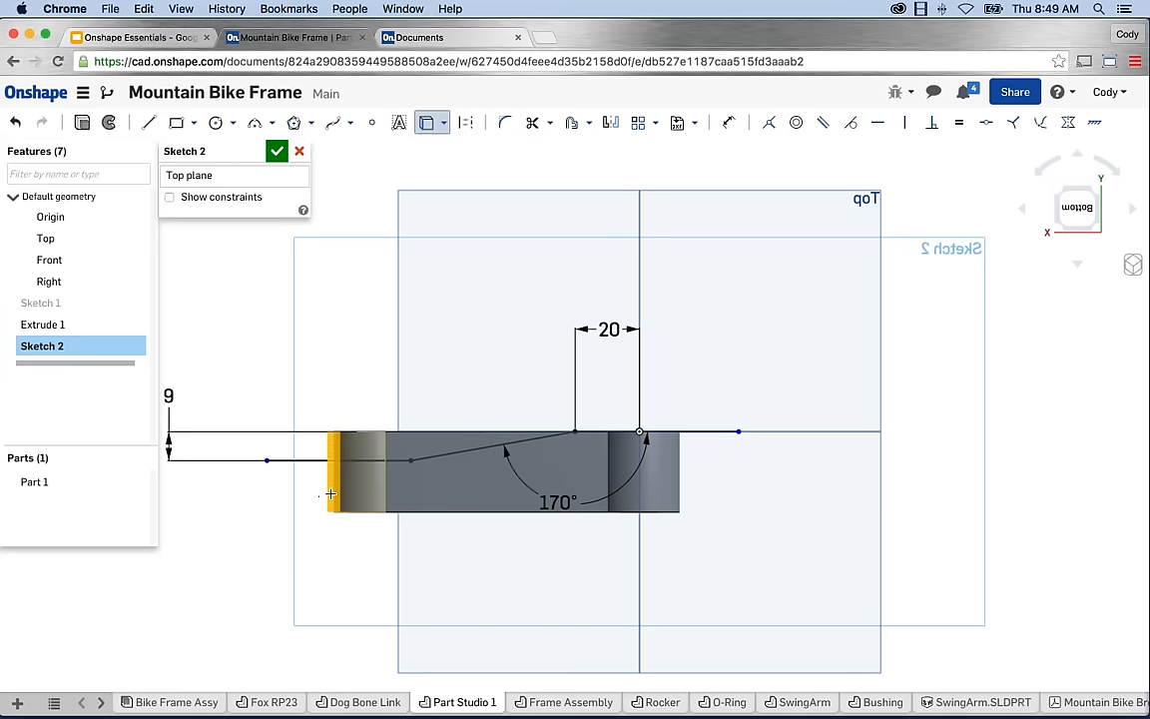
pyautogui.click(681, 500)
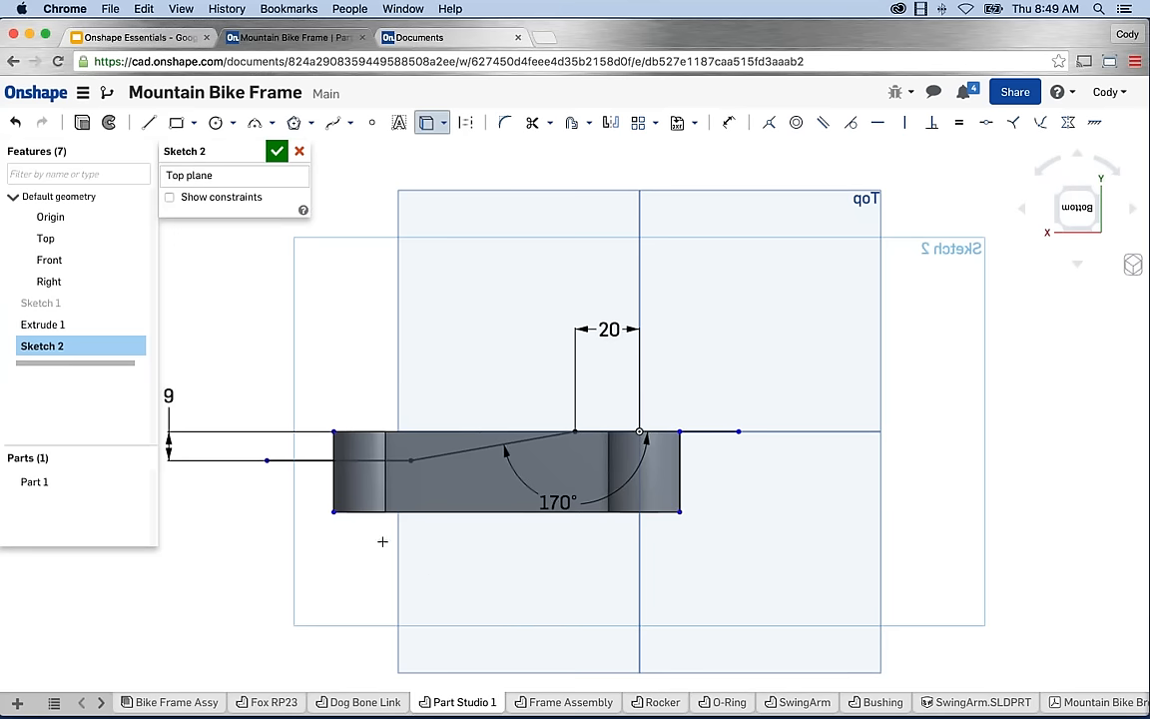
pyautogui.press('Escape')
pyautogui.moveTo(269, 463); pyautogui.dragTo(334, 461)
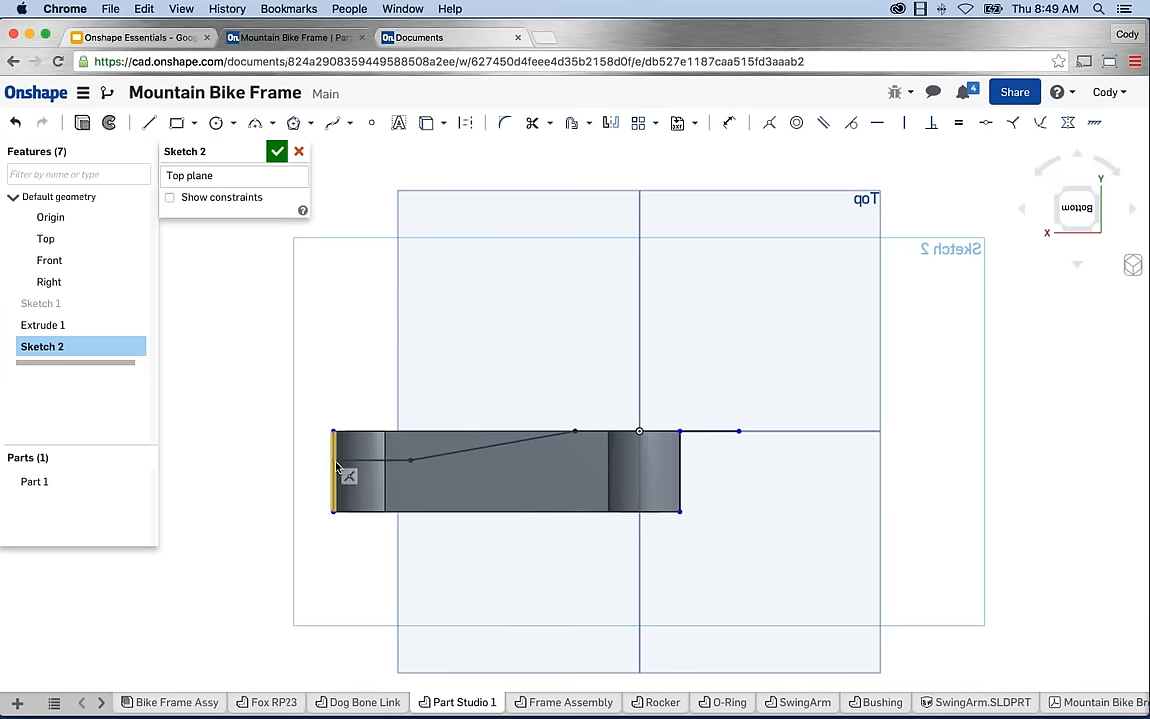
pyautogui.moveTo(739, 432); pyautogui.dragTo(680, 432)
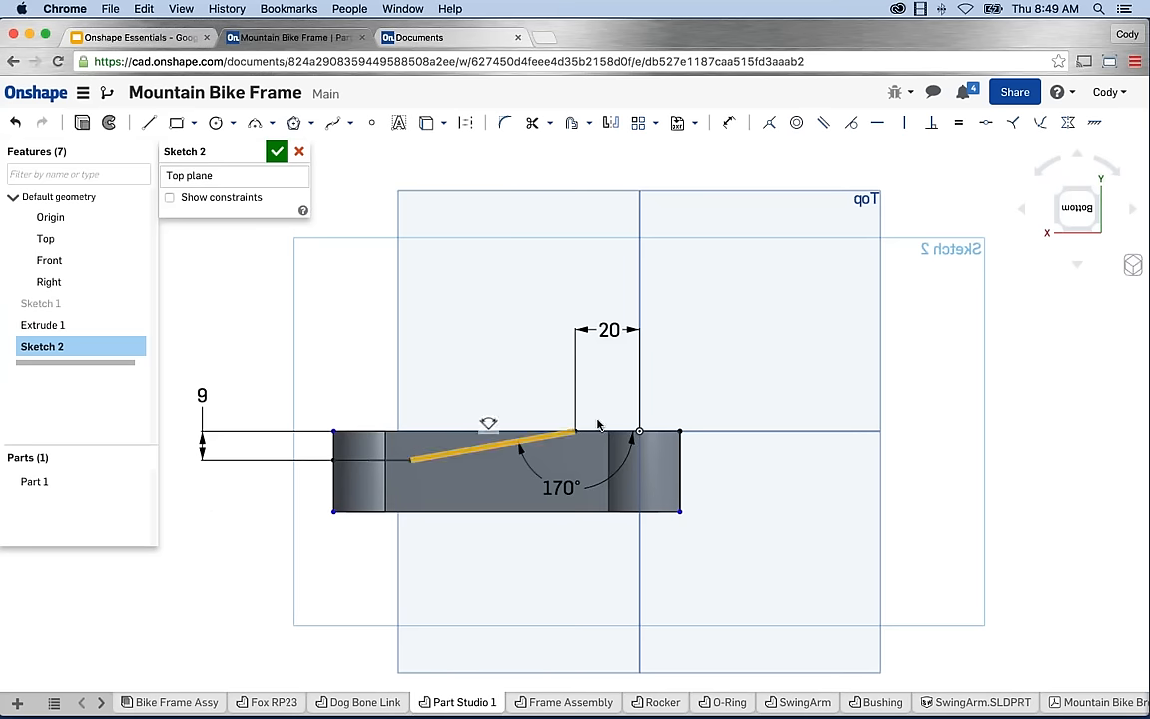
# Offset the whole stepped line chain 8 mm downward into the link.
pyautogui.click(574, 124)
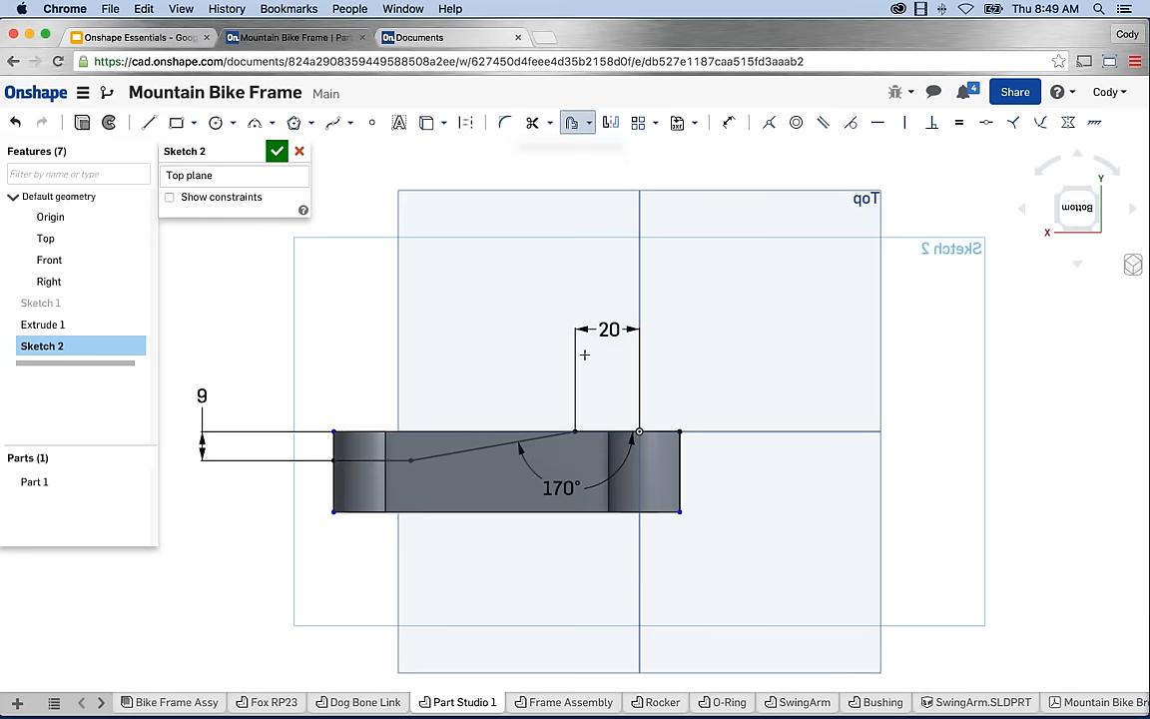
pyautogui.click(599, 430)
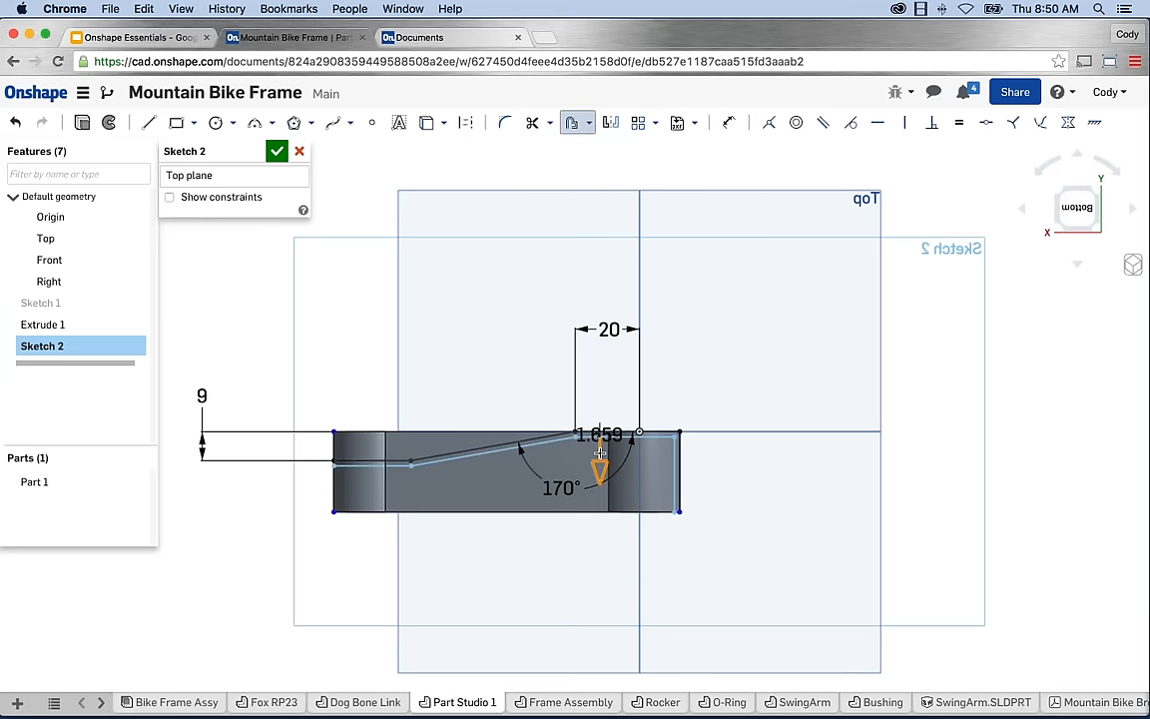
pyautogui.press('Escape')
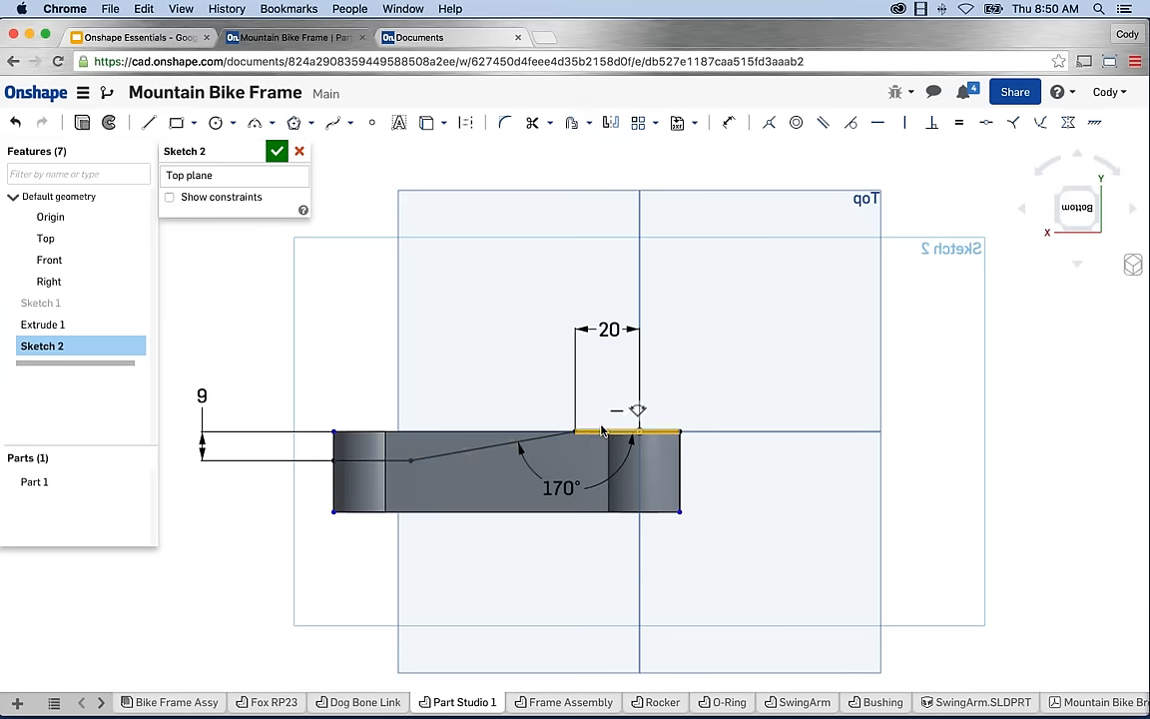
pyautogui.click(572, 124)
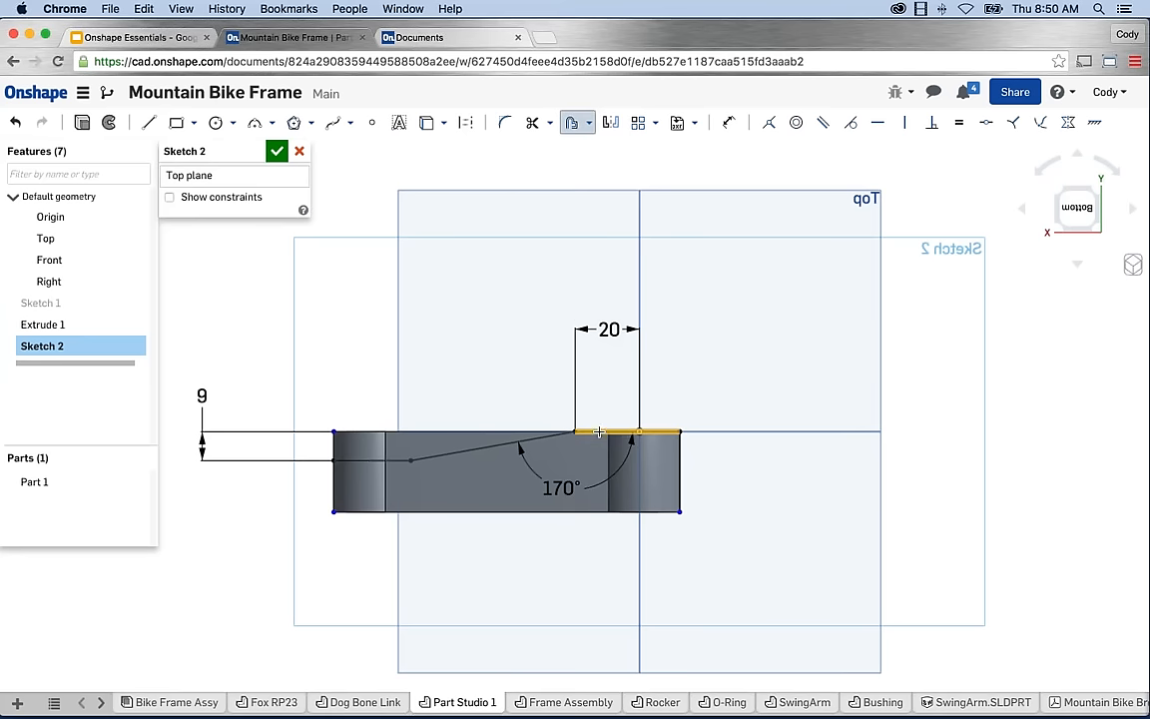
pyautogui.click(522, 446)
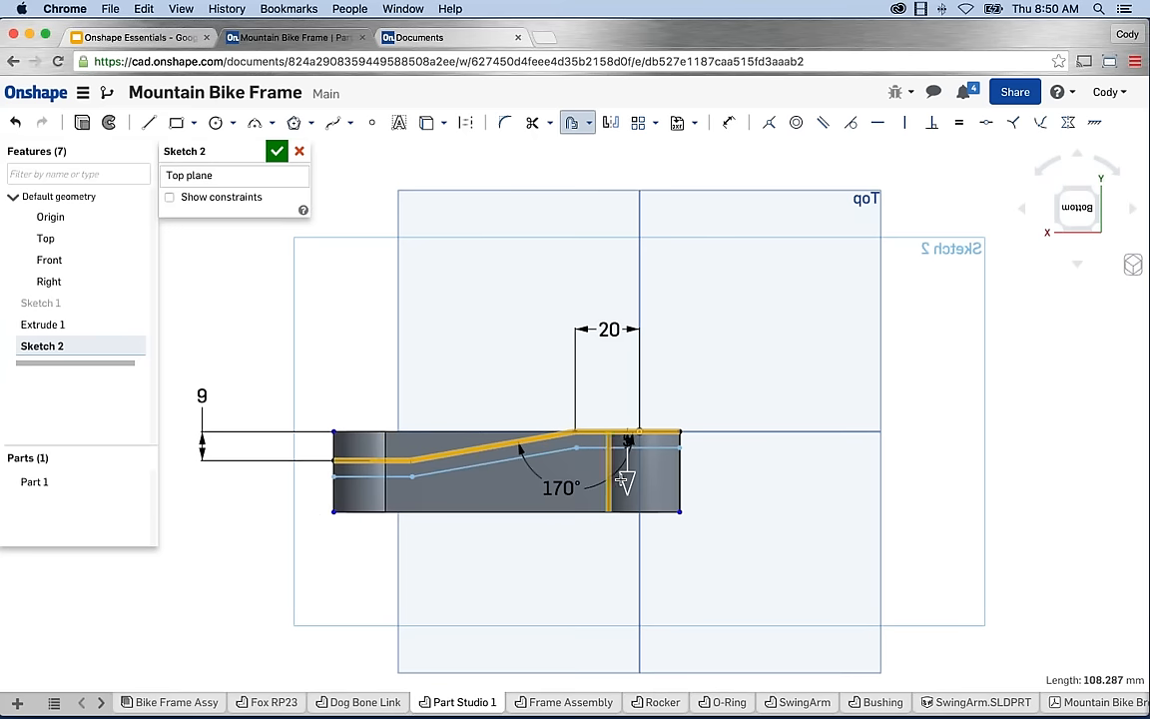
pyautogui.moveTo(627, 483)
pyautogui.mouseDown()
pyautogui.moveTo(627, 515)
pyautogui.moveTo(628, 493)
pyautogui.mouseUp()
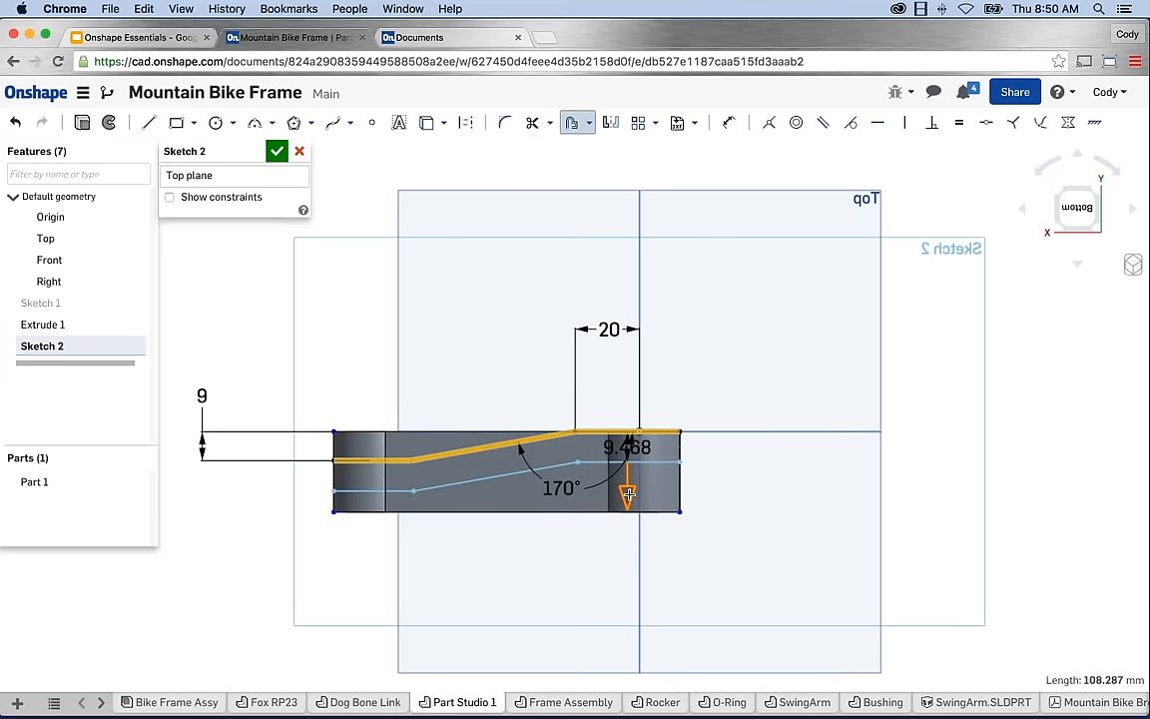
pyautogui.click(721, 494)
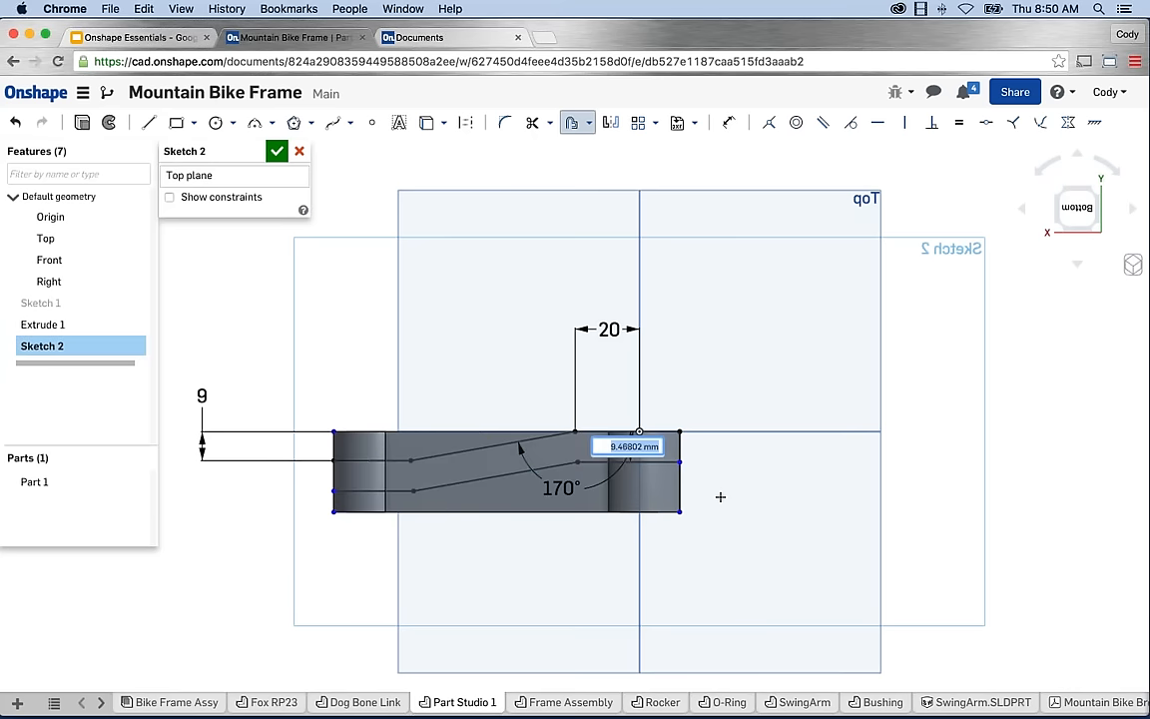
pyautogui.write('8')
pyautogui.press('Return')
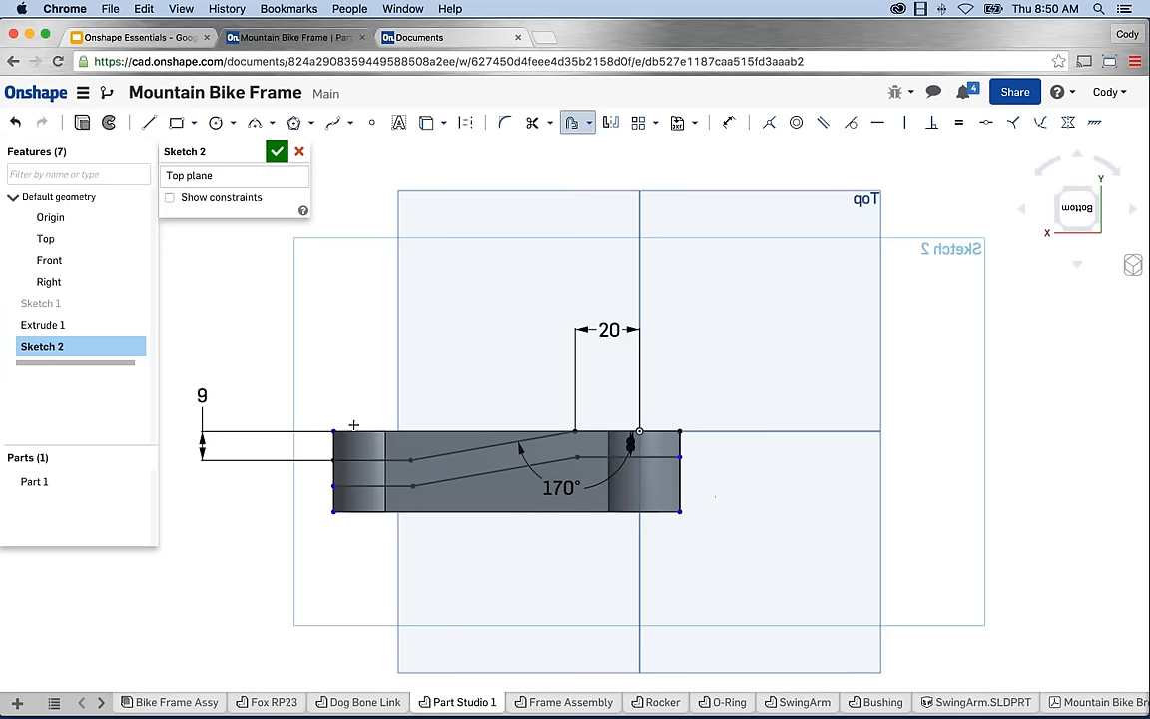
# Start extruding Sketch 2 and set its end type to Symmetric.
pyautogui.hotkey('shift', 'e')
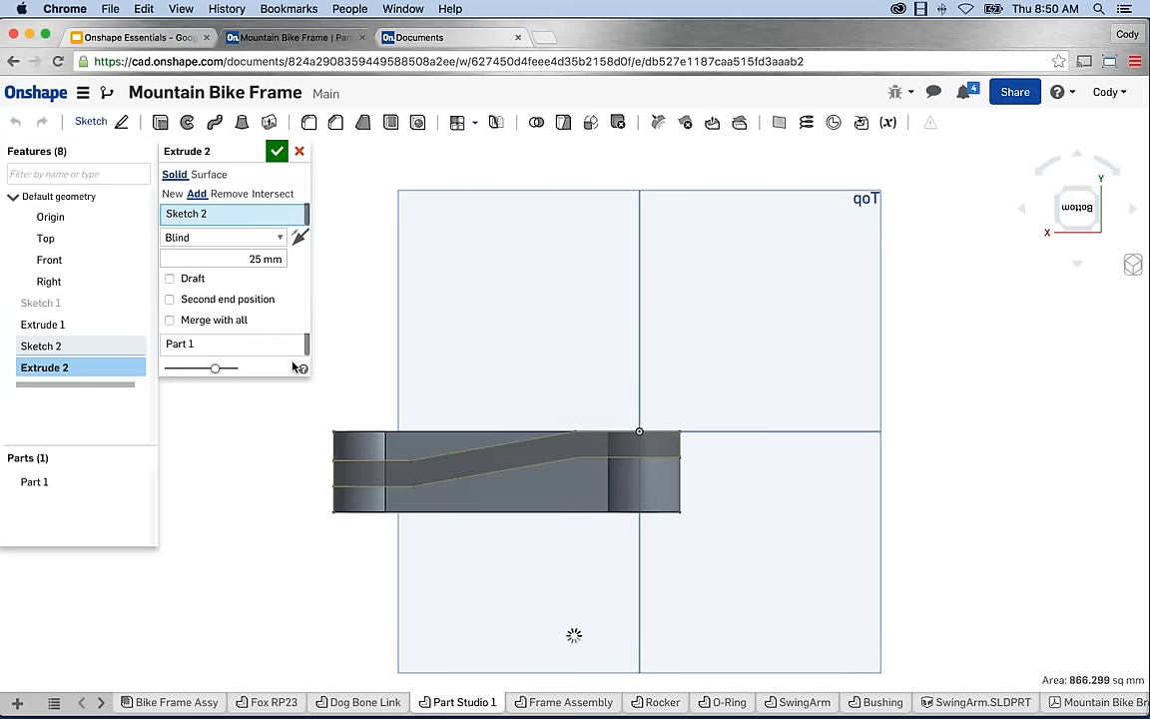
pyautogui.moveTo(393, 424); pyautogui.dragTo(499, 317, button='right')
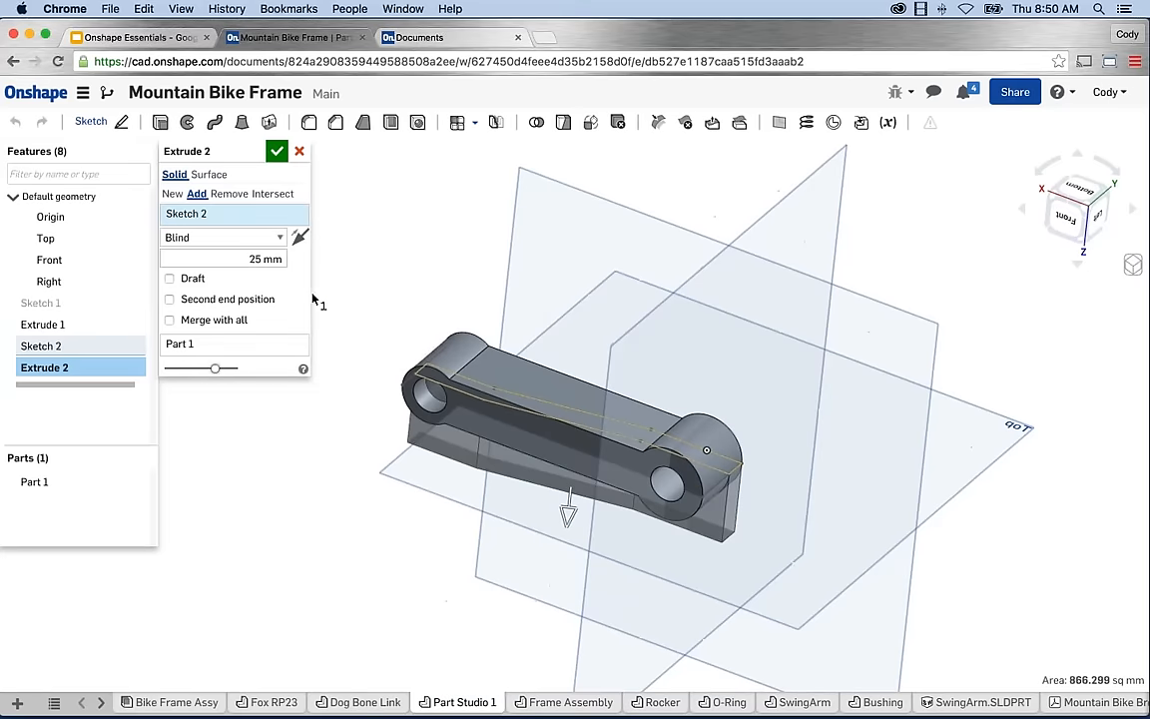
pyautogui.click(214, 237)
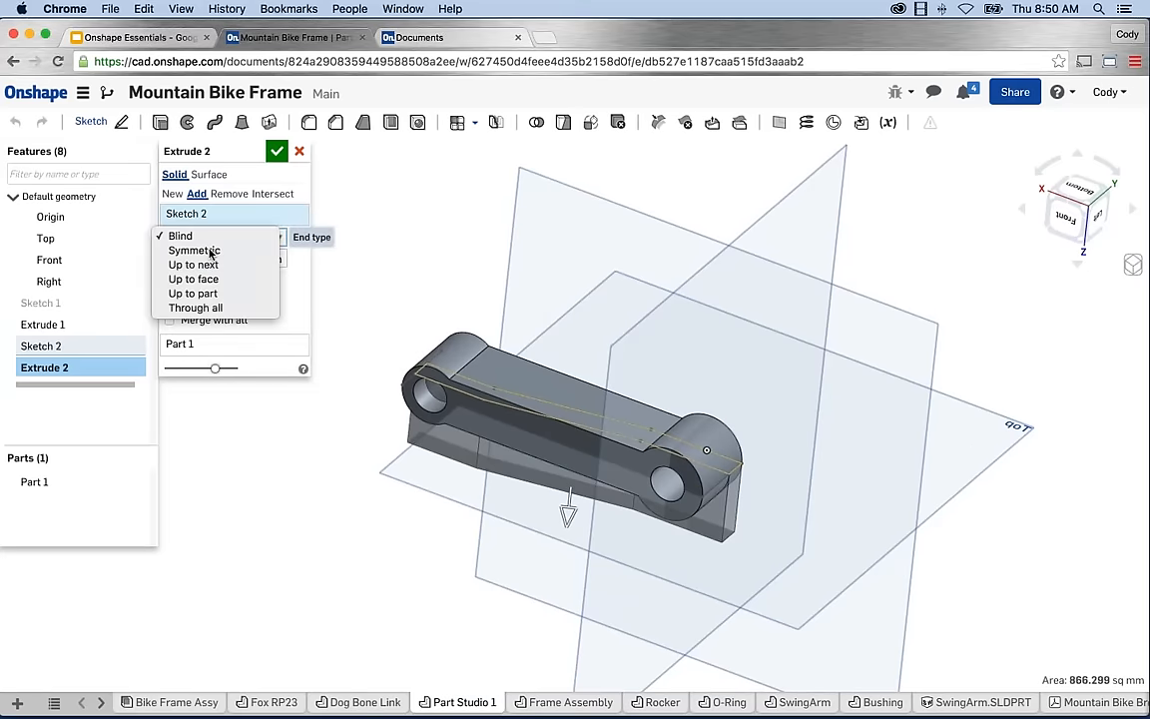
pyautogui.click(208, 251)
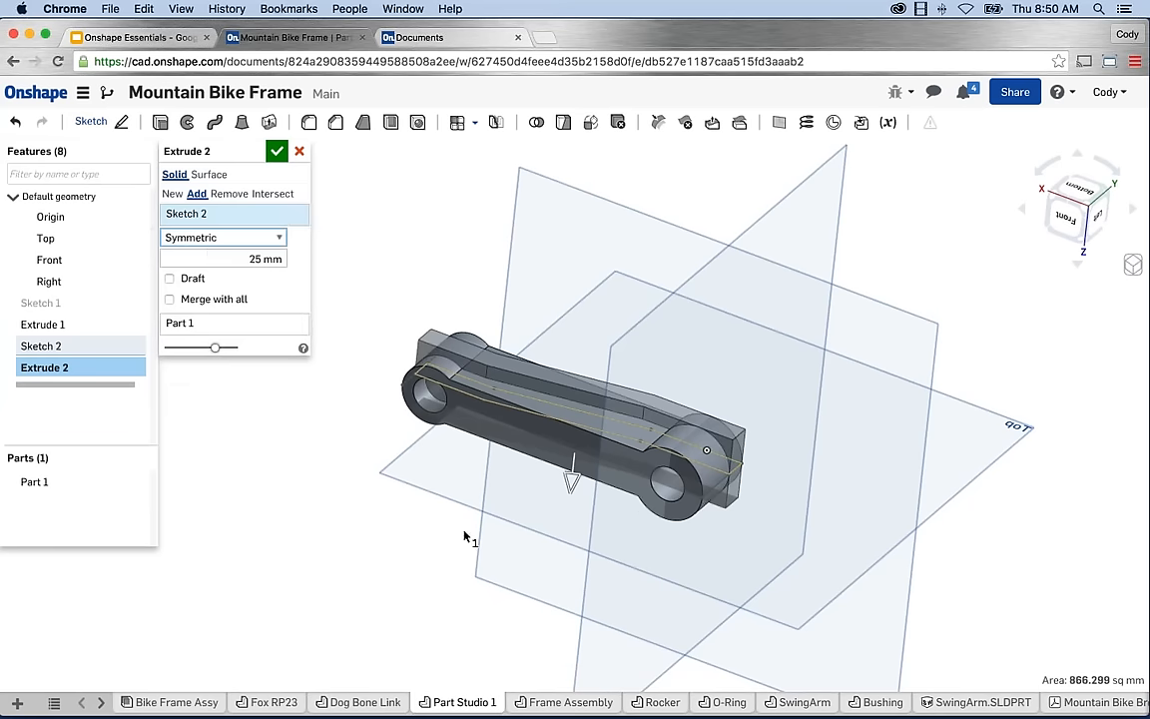
pyautogui.hotkey('shift', '1')
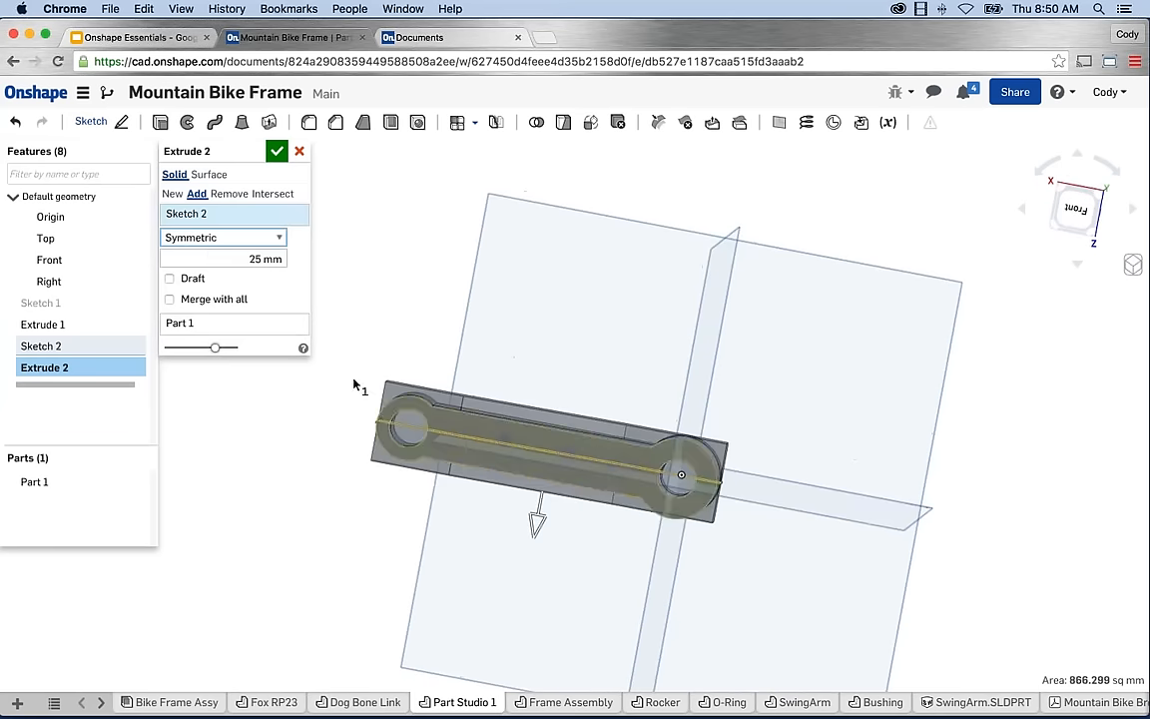
pyautogui.click(166, 240)
pyautogui.click(170, 237)
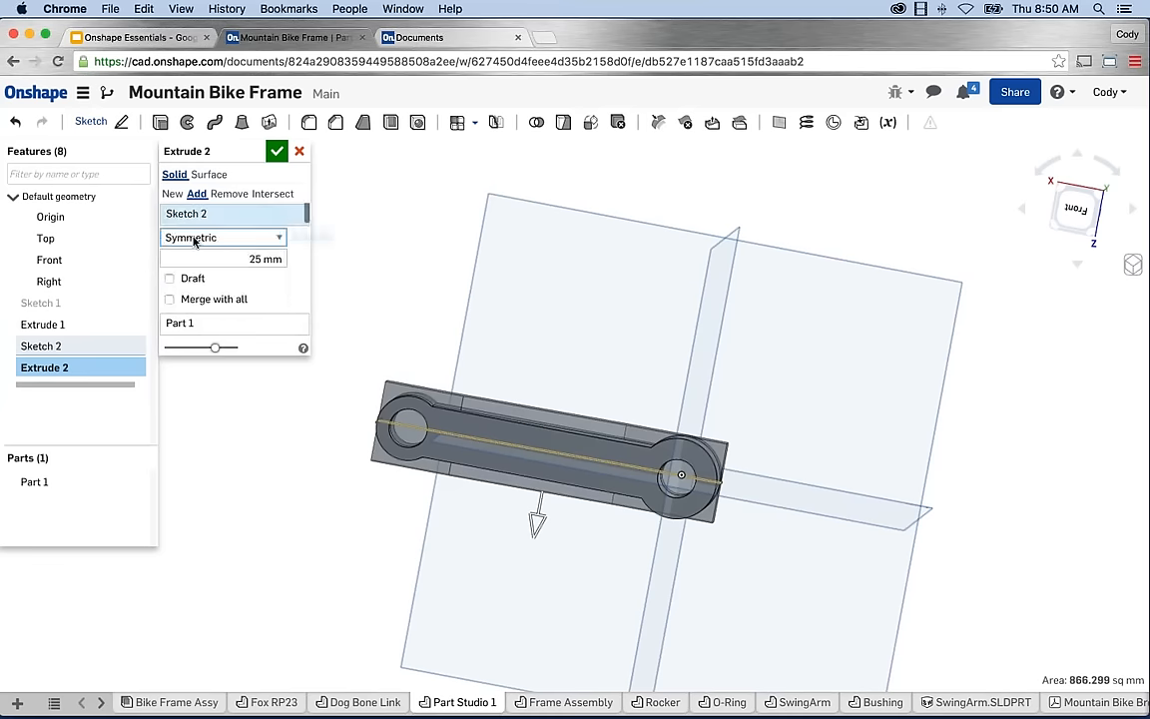
pyautogui.click(171, 238)
pyautogui.click(190, 228)
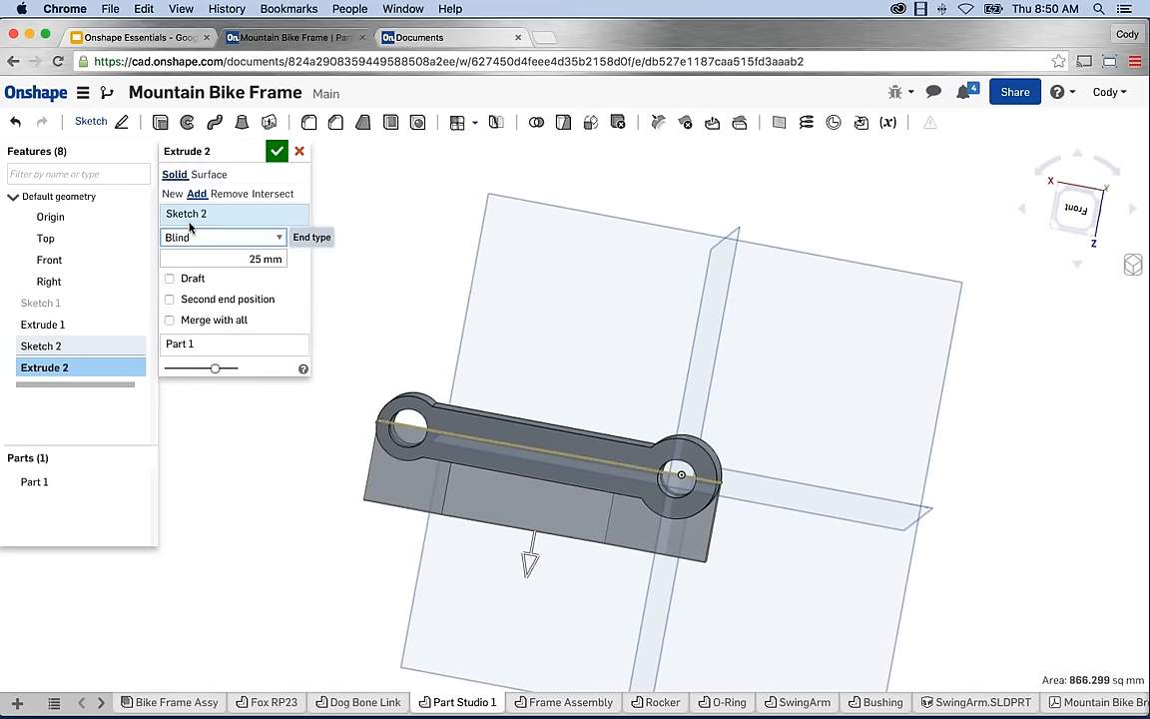
pyautogui.click(200, 236)
pyautogui.click(196, 252)
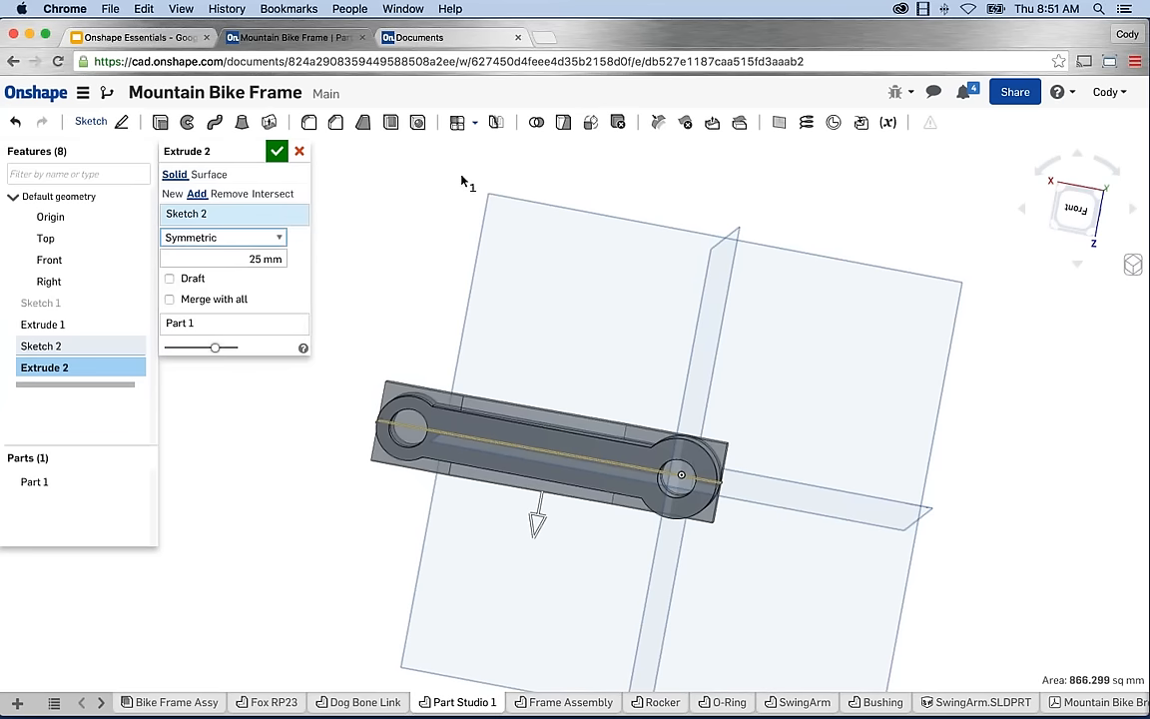
# Switch the symmetric 25 mm extrude to Intersect and apply it.
pyautogui.moveTo(465, 180); pyautogui.dragTo(454, 215, button='right')
pyautogui.moveTo(441, 215); pyautogui.dragTo(456, 211, button='right')
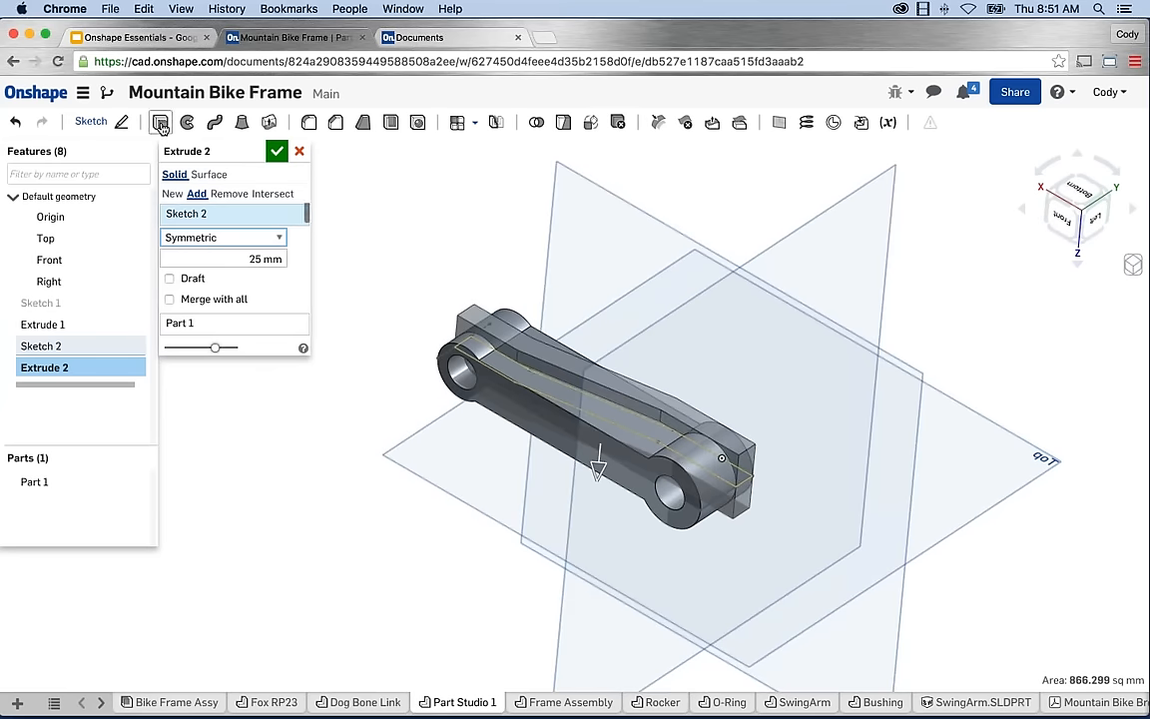
pyautogui.click(195, 195)
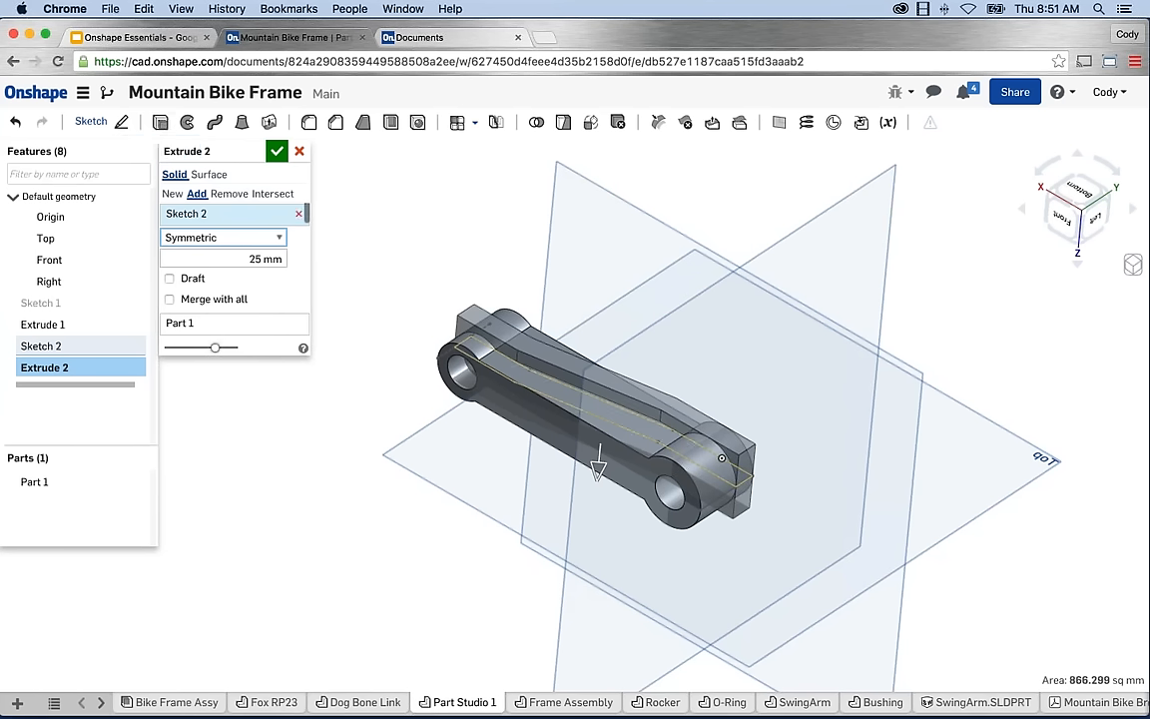
pyautogui.click(274, 195)
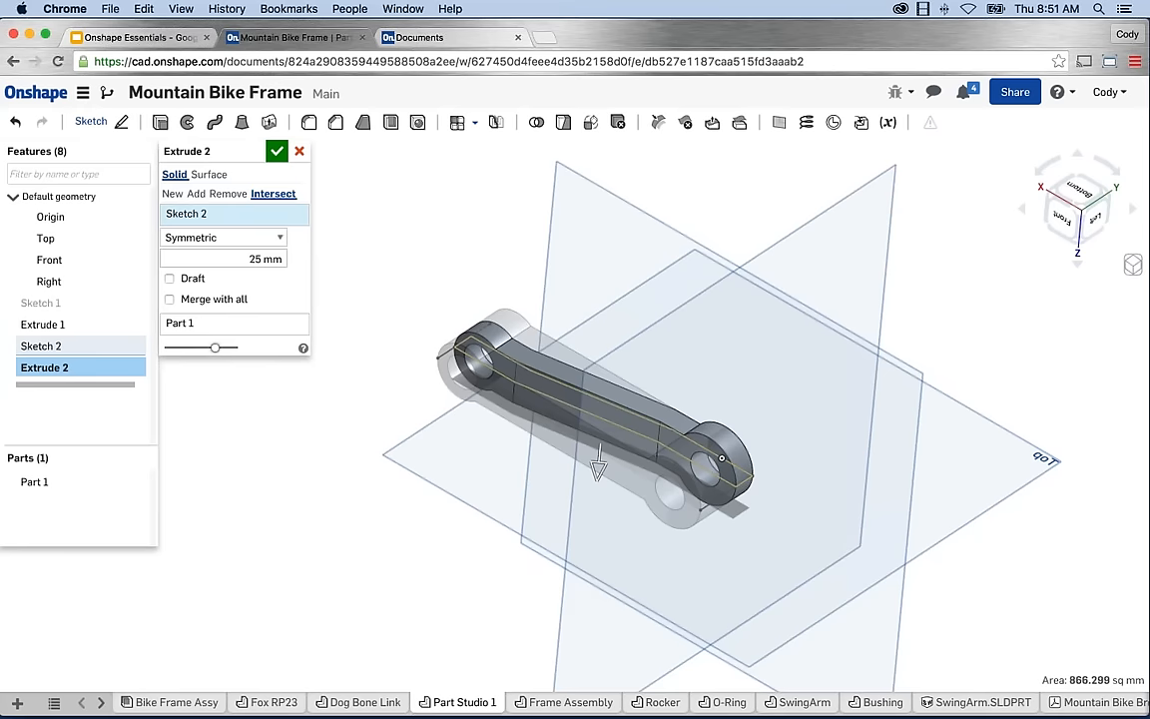
pyautogui.moveTo(440, 245); pyautogui.dragTo(483, 280, button='right')
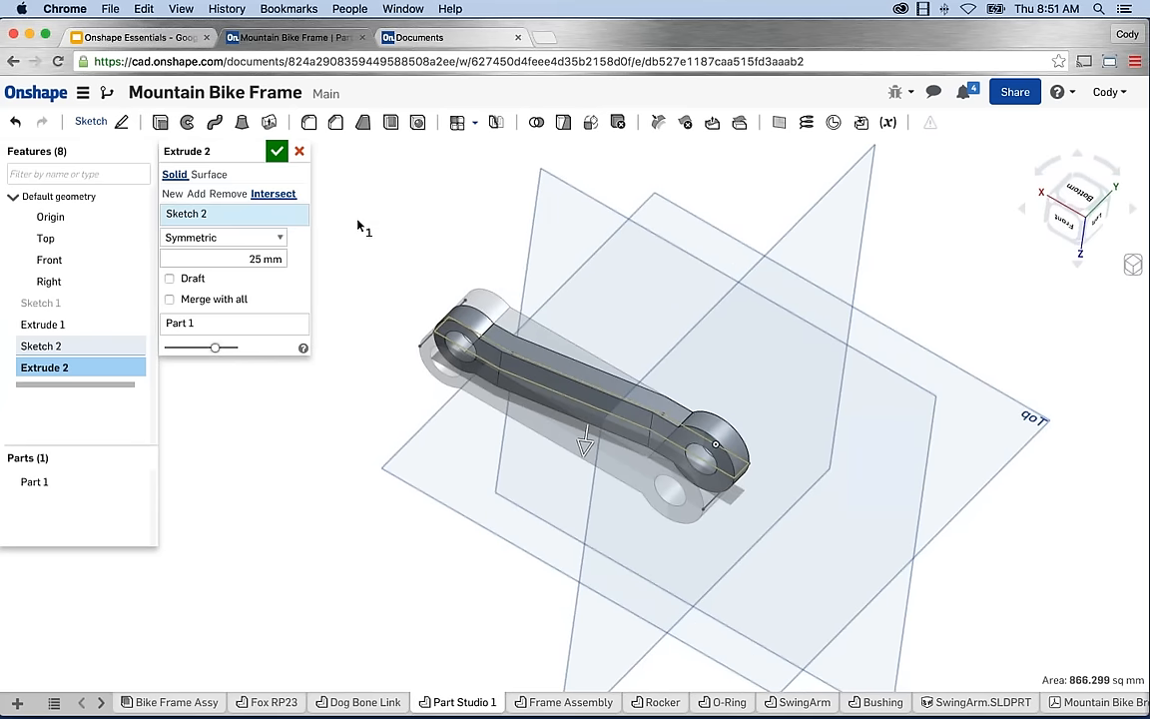
pyautogui.click(276, 153)
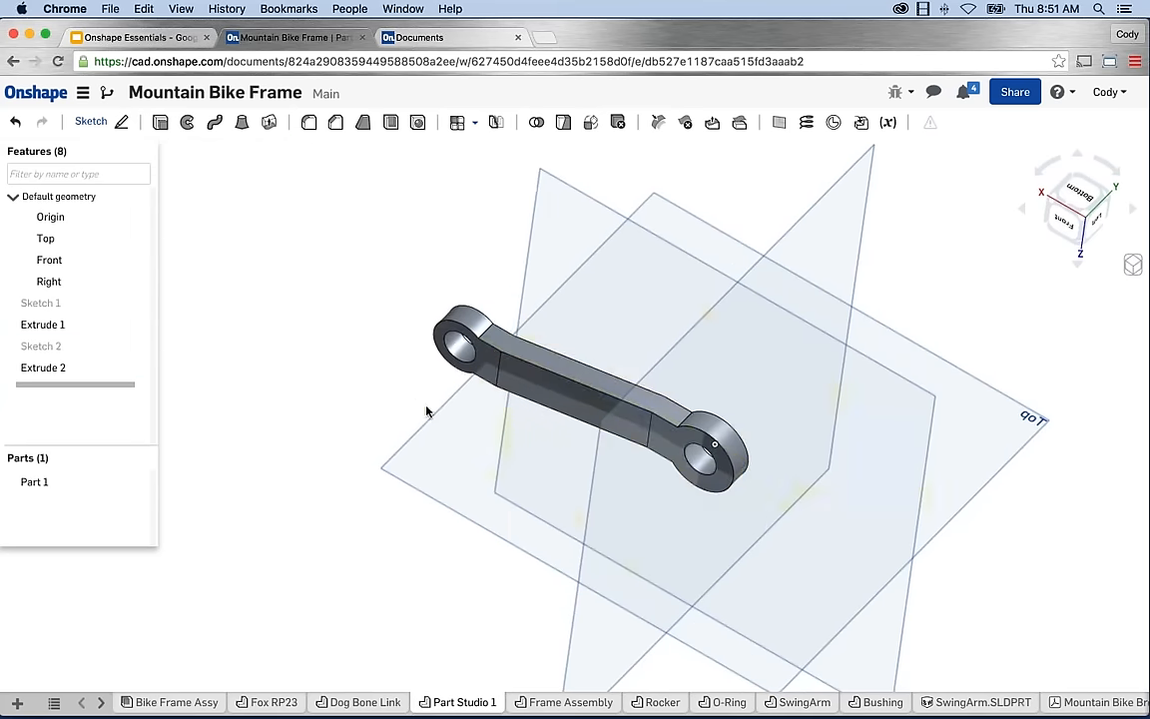
# Hide the default planes with P and frame the finished link in view.
pyautogui.scroll(5, 531, 367)
pyautogui.moveTo(530, 379)
pyautogui.mouseDown(button='right')
pyautogui.moveTo(434, 405)
pyautogui.moveTo(492, 422)
pyautogui.moveTo(513, 441)
pyautogui.moveTo(506, 451)
pyautogui.mouseUp(button='right')
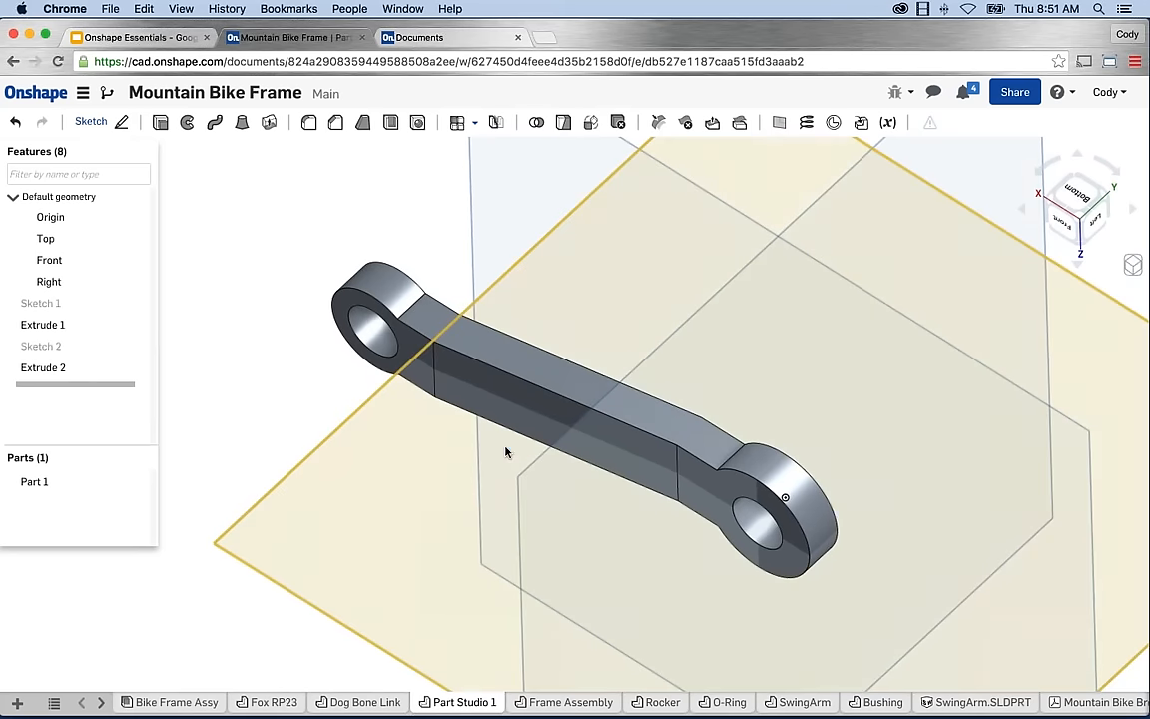
pyautogui.scroll(-2, 308, 388)
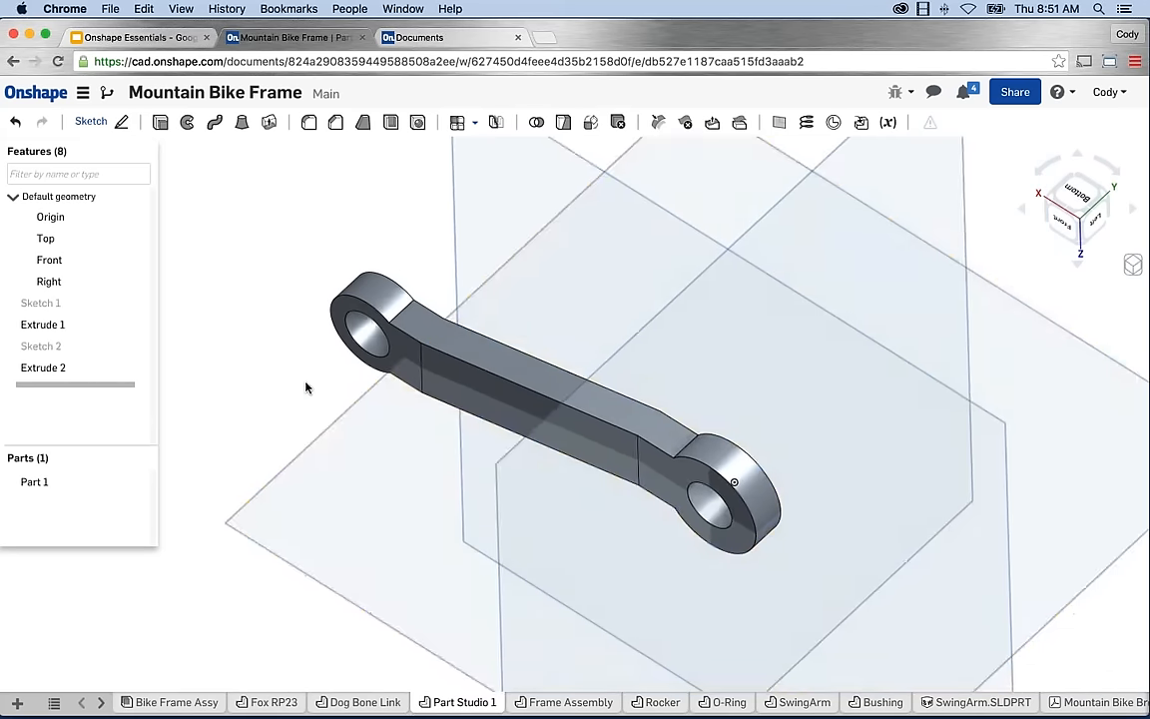
pyautogui.press('p')
pyautogui.scroll(3, 559, 488)
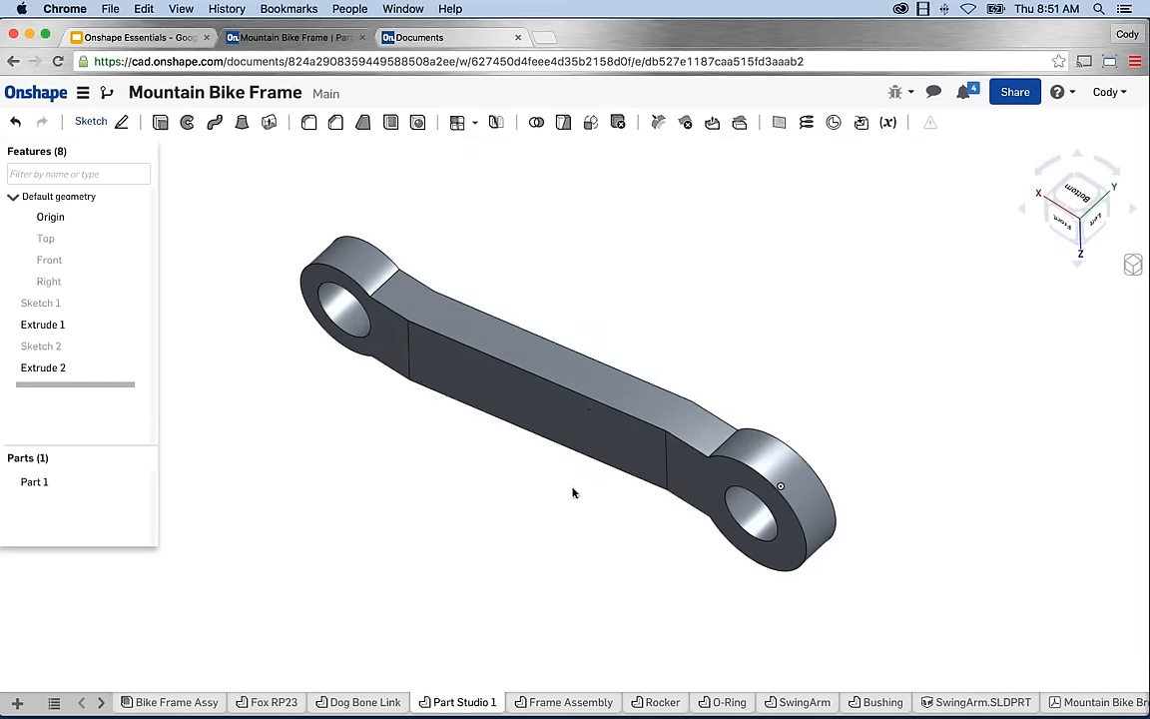
pyautogui.moveTo(559, 489); pyautogui.dragTo(574, 494, button='middle')
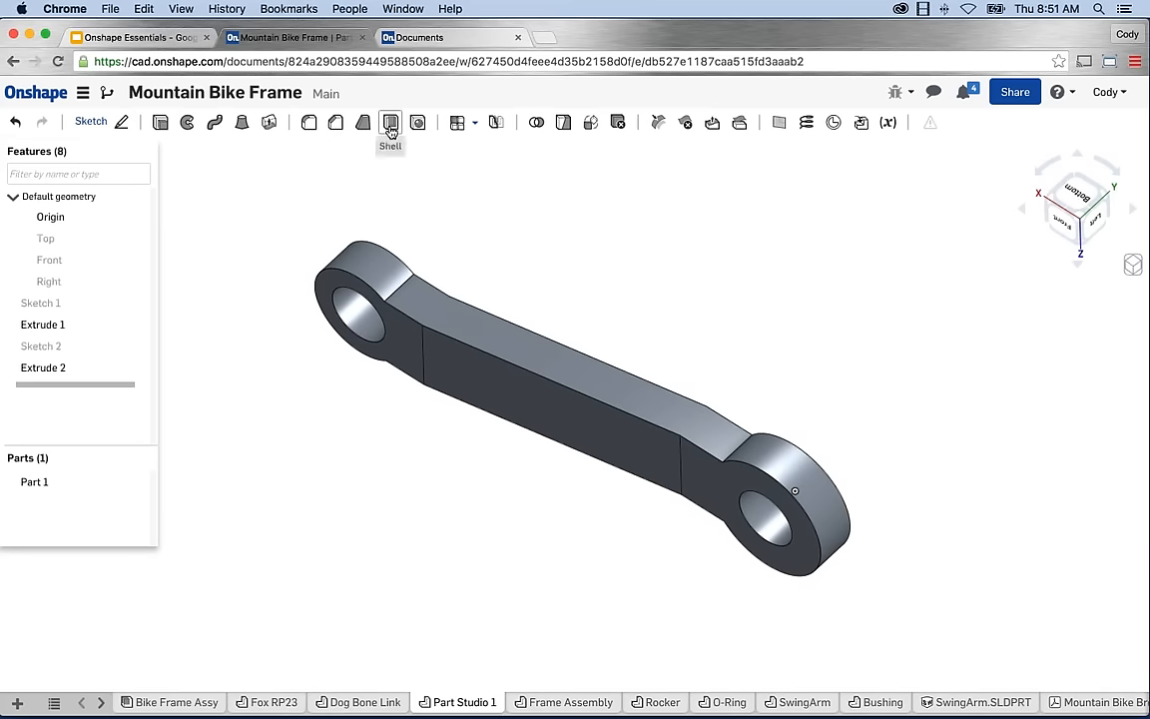
pyautogui.moveTo(387, 183); pyautogui.dragTo(391, 179, button='middle')
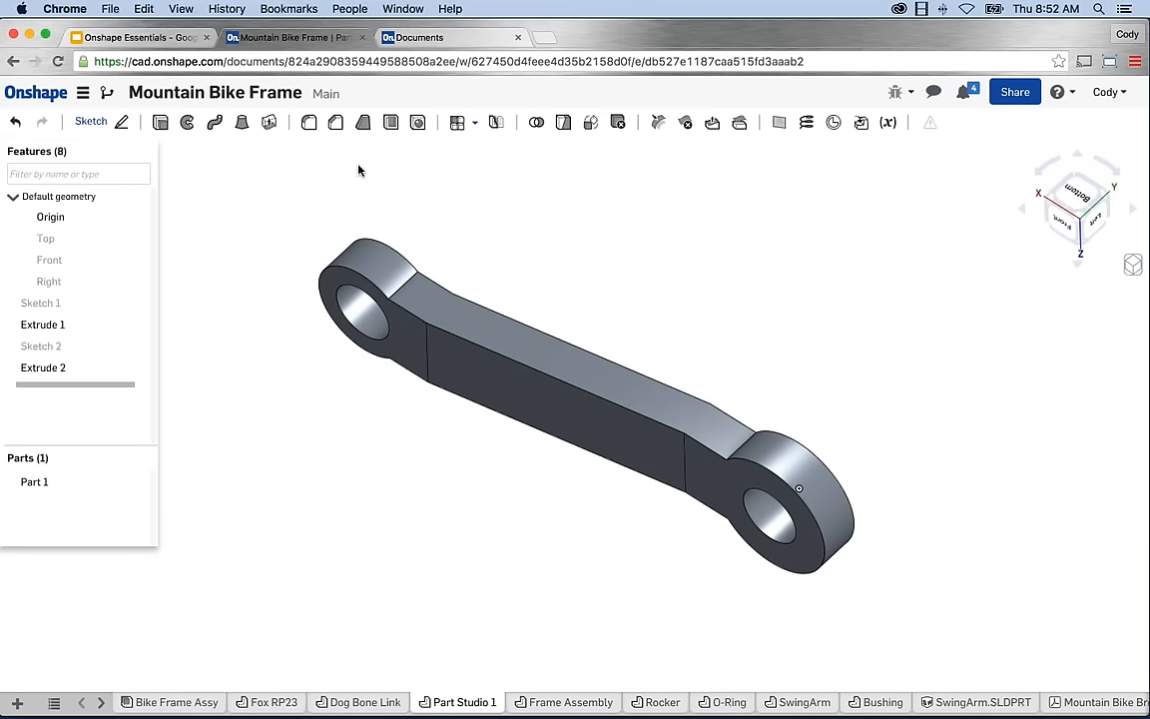
# Apply a 20 mm fillet to the four bar-to-eye transition edges on both ends.
pyautogui.click(308, 122)
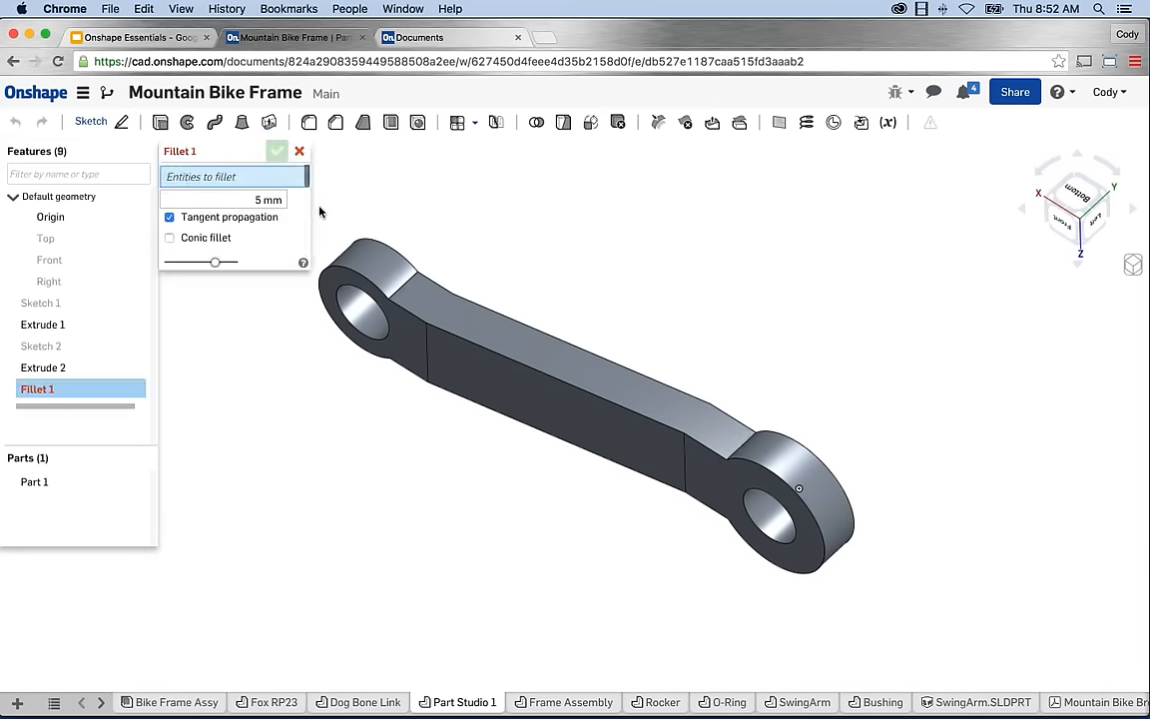
pyautogui.click(285, 199)
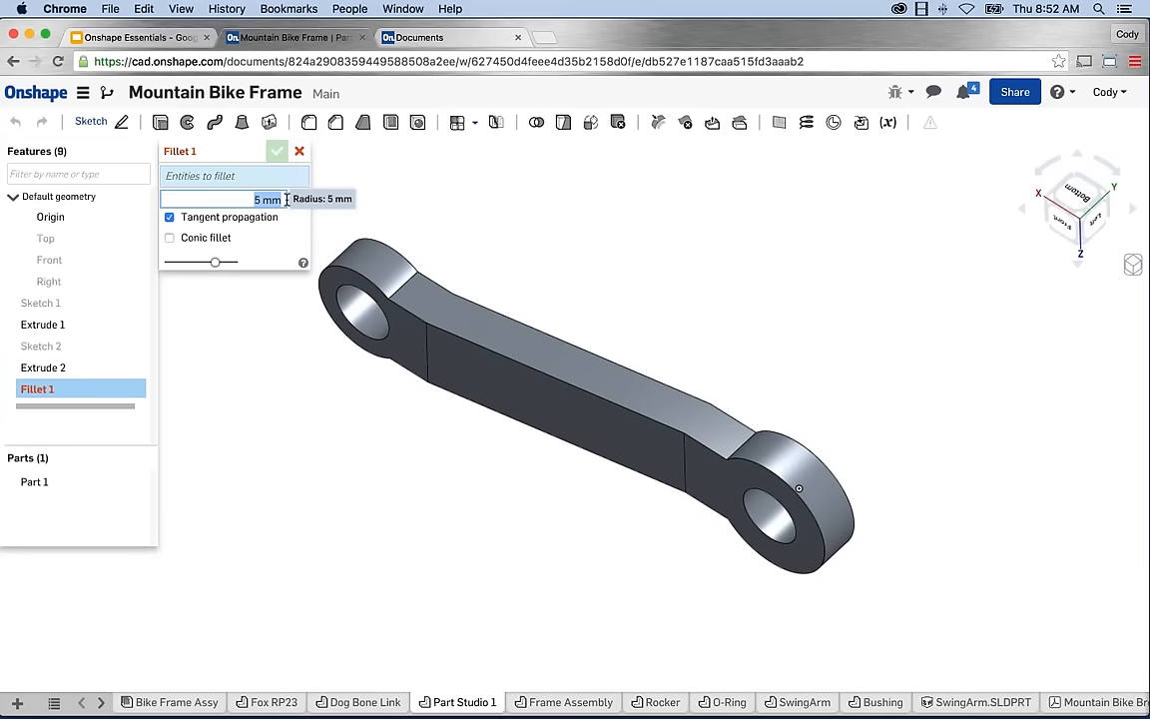
pyautogui.write('20')
pyautogui.press('Return')
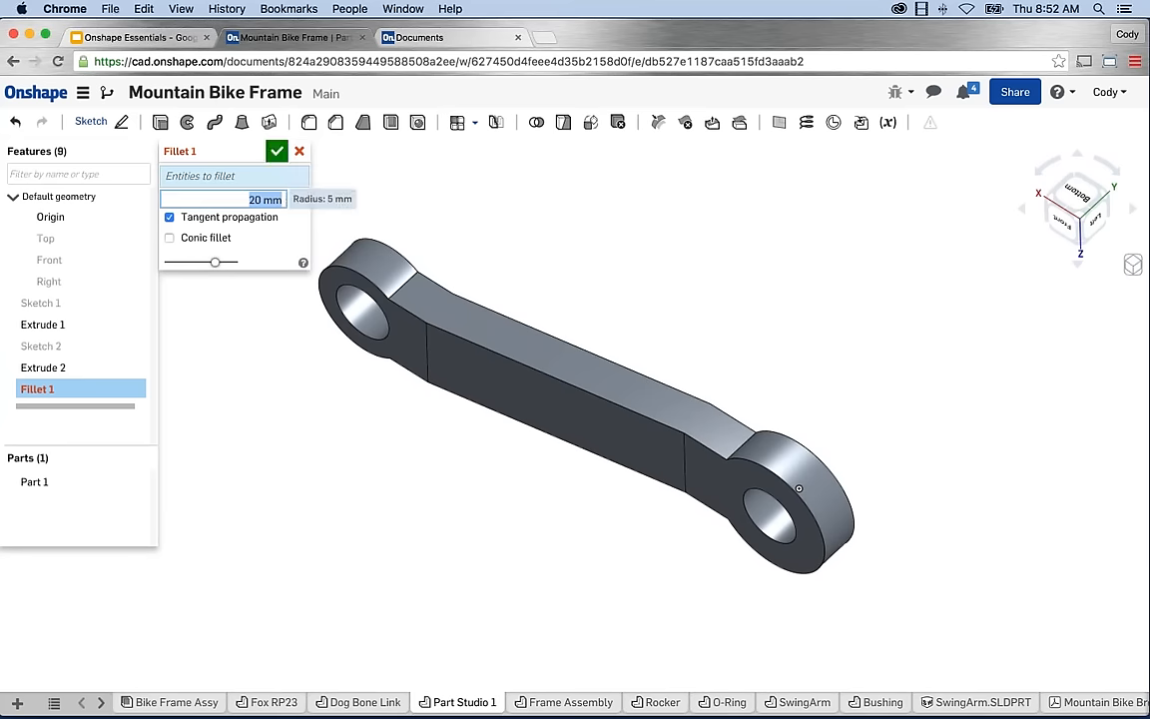
pyautogui.click(403, 286)
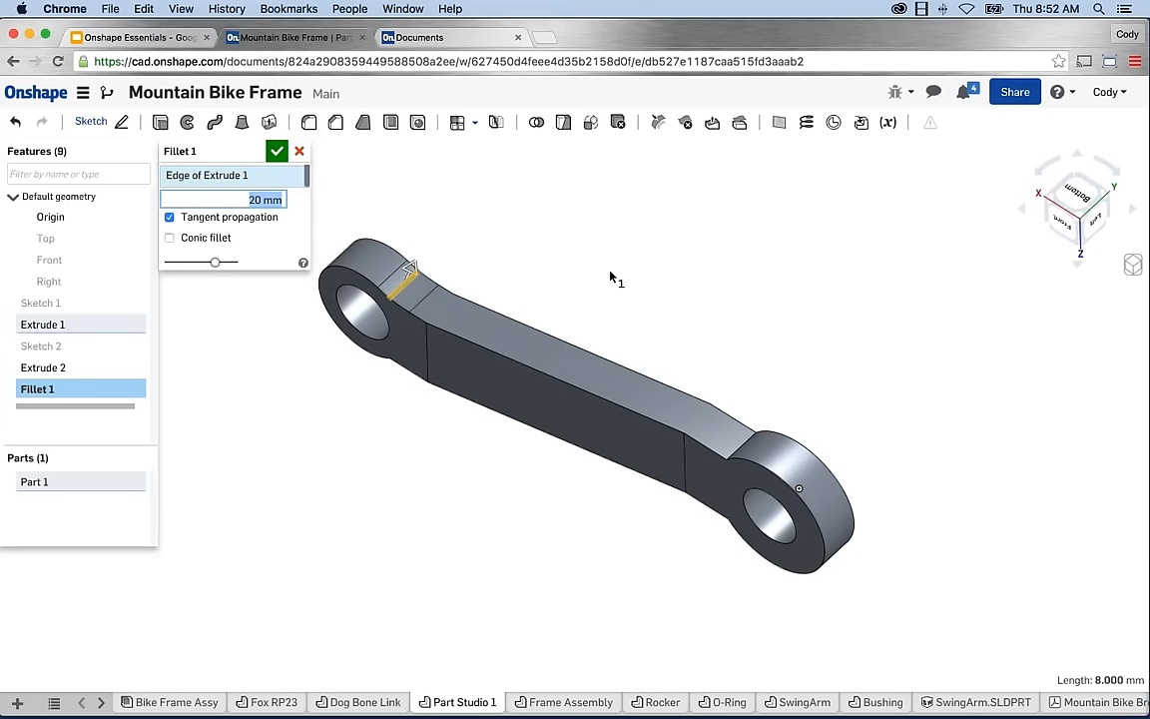
pyautogui.moveTo(611, 278); pyautogui.dragTo(752, 421, button='right')
pyautogui.click(728, 451)
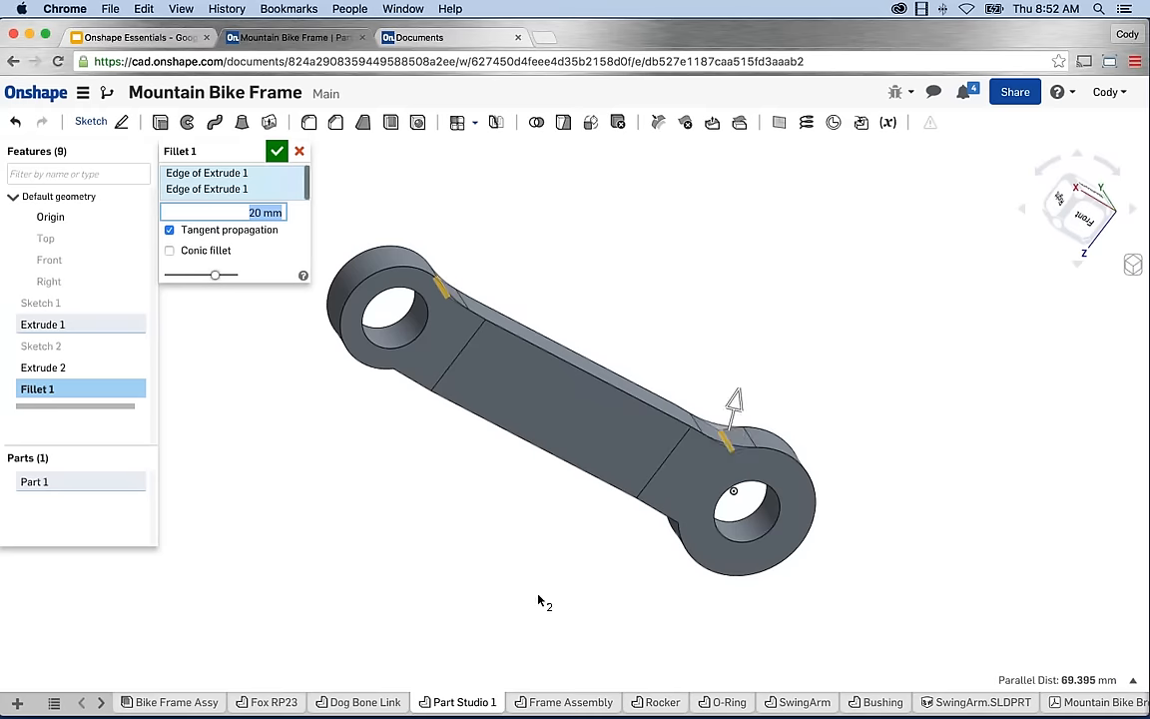
pyautogui.moveTo(539, 602); pyautogui.dragTo(560, 548, button='right')
pyautogui.click(667, 581)
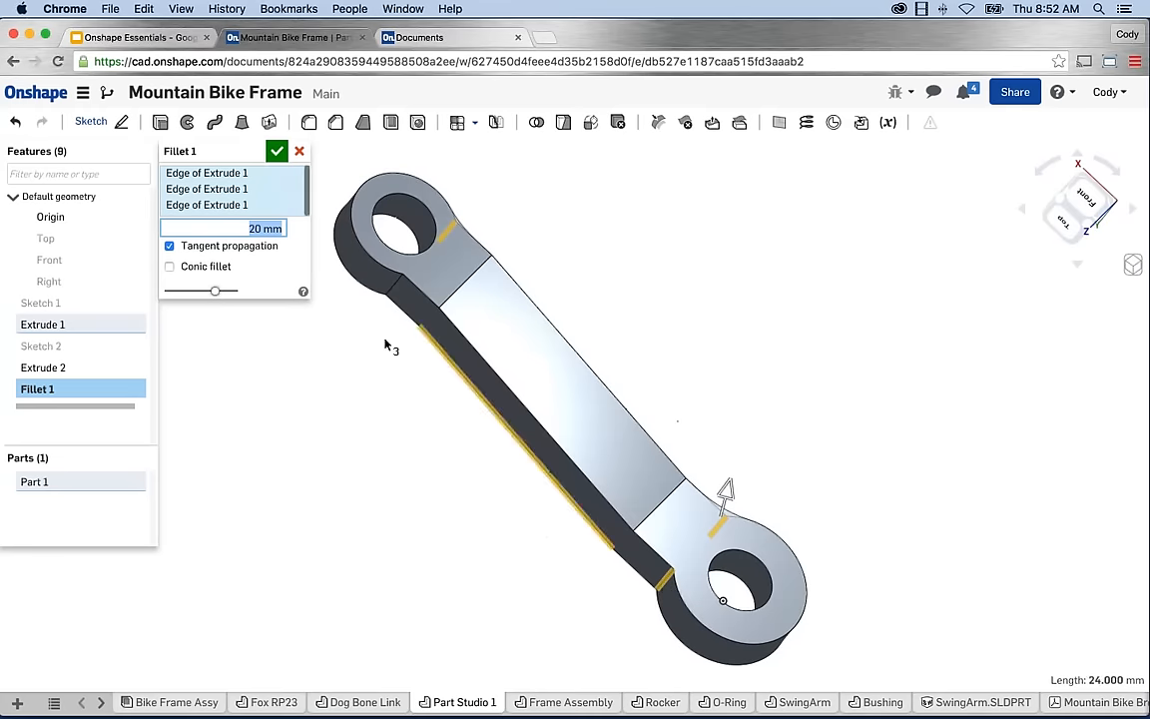
pyautogui.click(393, 285)
pyautogui.click(276, 151)
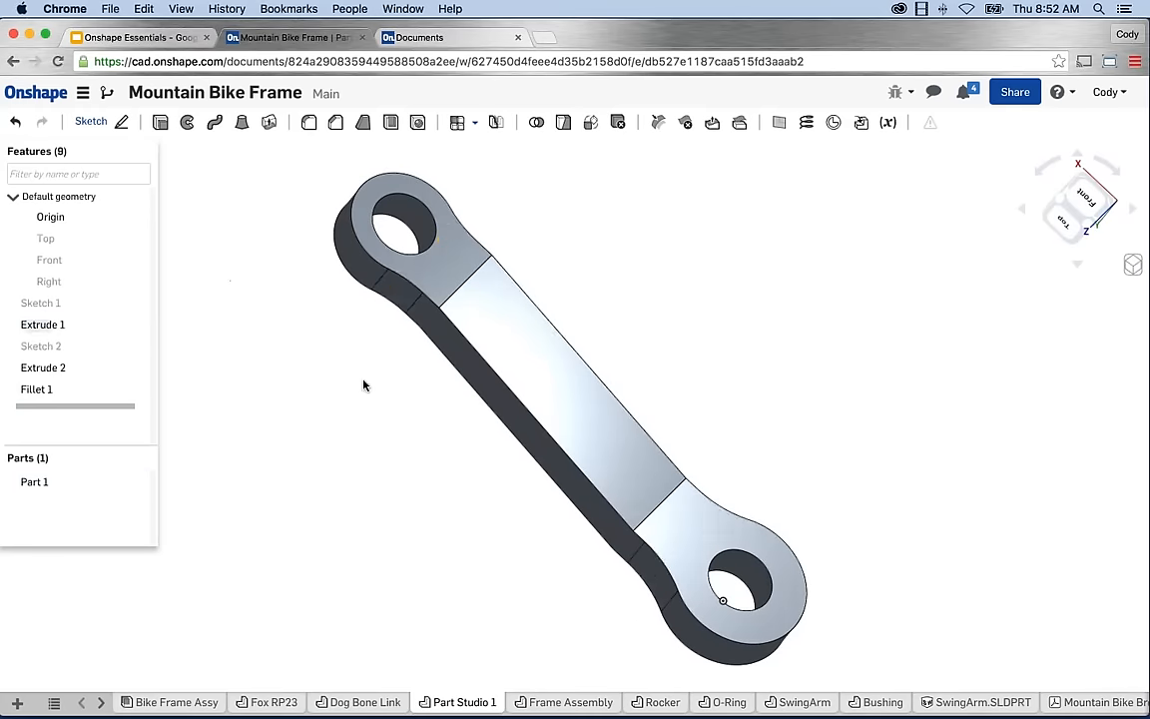
# Orbit and pan to inspect the filleted link from its other side.
pyautogui.moveTo(362, 381); pyautogui.dragTo(273, 423, button='right')
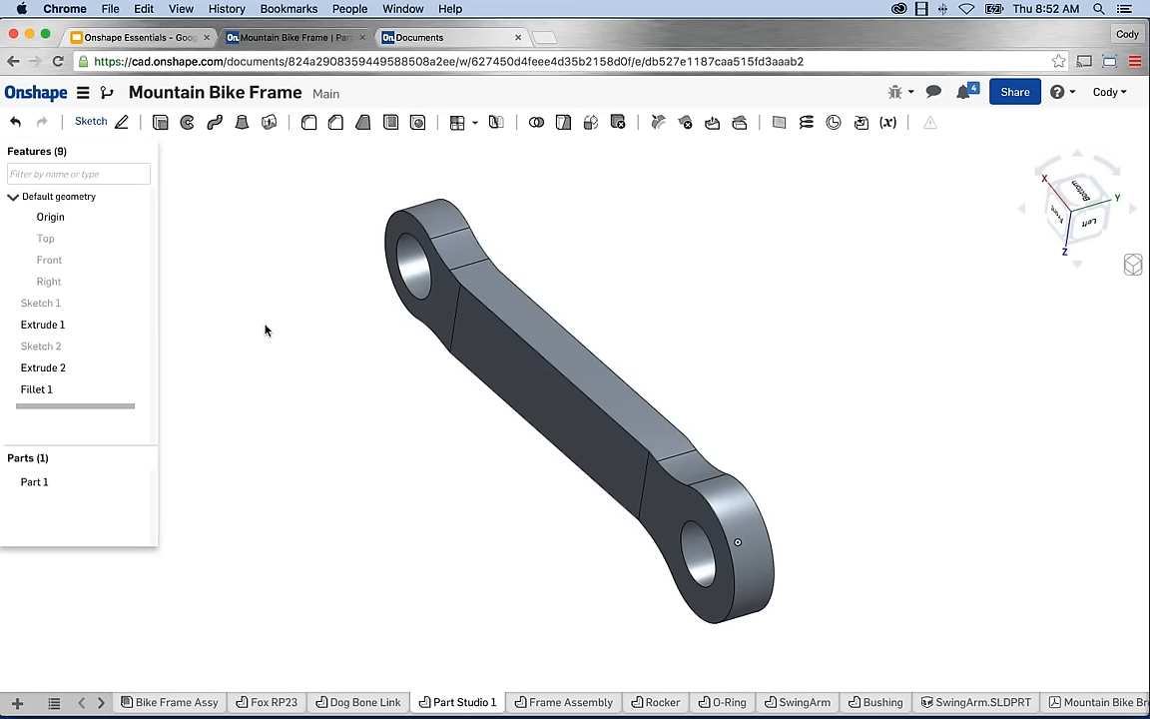
pyautogui.moveTo(691, 320); pyautogui.dragTo(670, 324, button='middle')
pyautogui.scroll(-1, 696, 349)
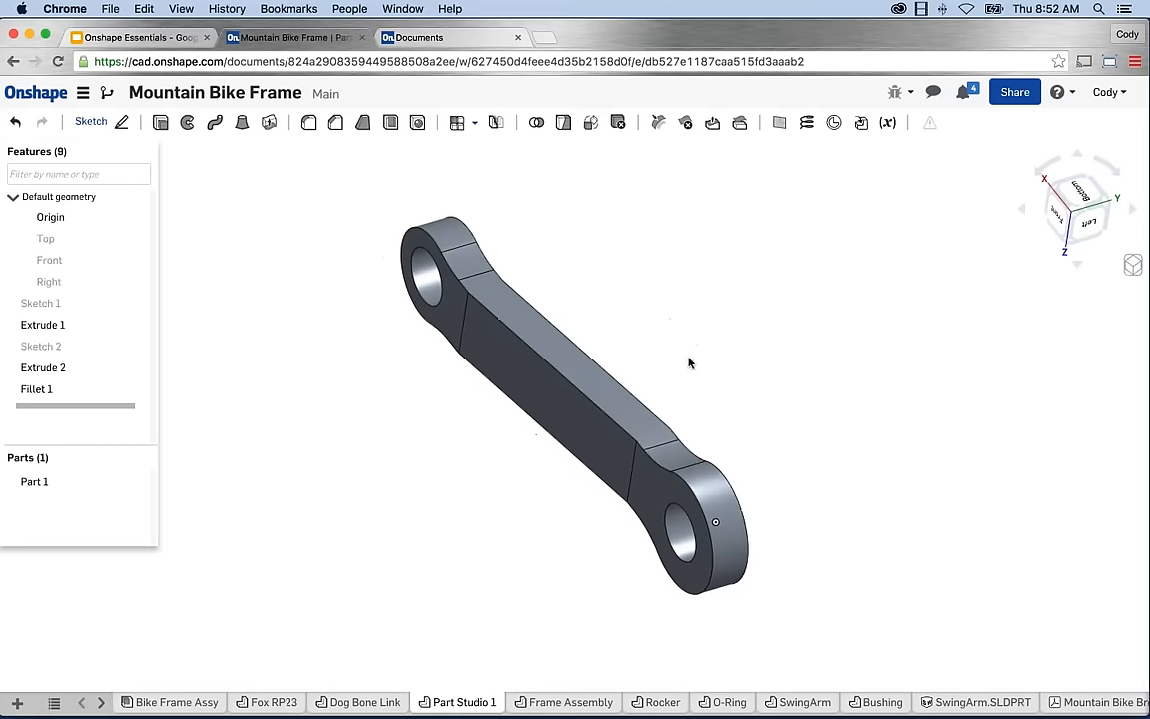
pyautogui.moveTo(680, 363); pyautogui.dragTo(700, 358, button='right')
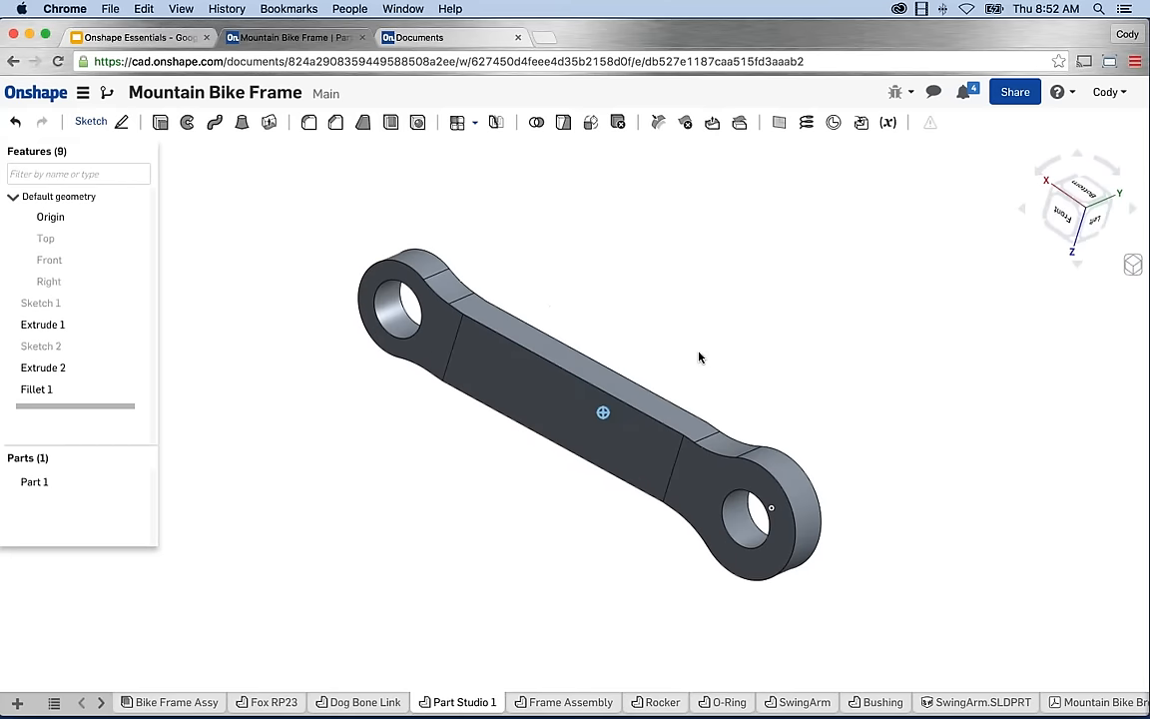
# Share the document with the collaborator's e-mail address using 'Can edit & share' permission.
pyautogui.click(1016, 93)
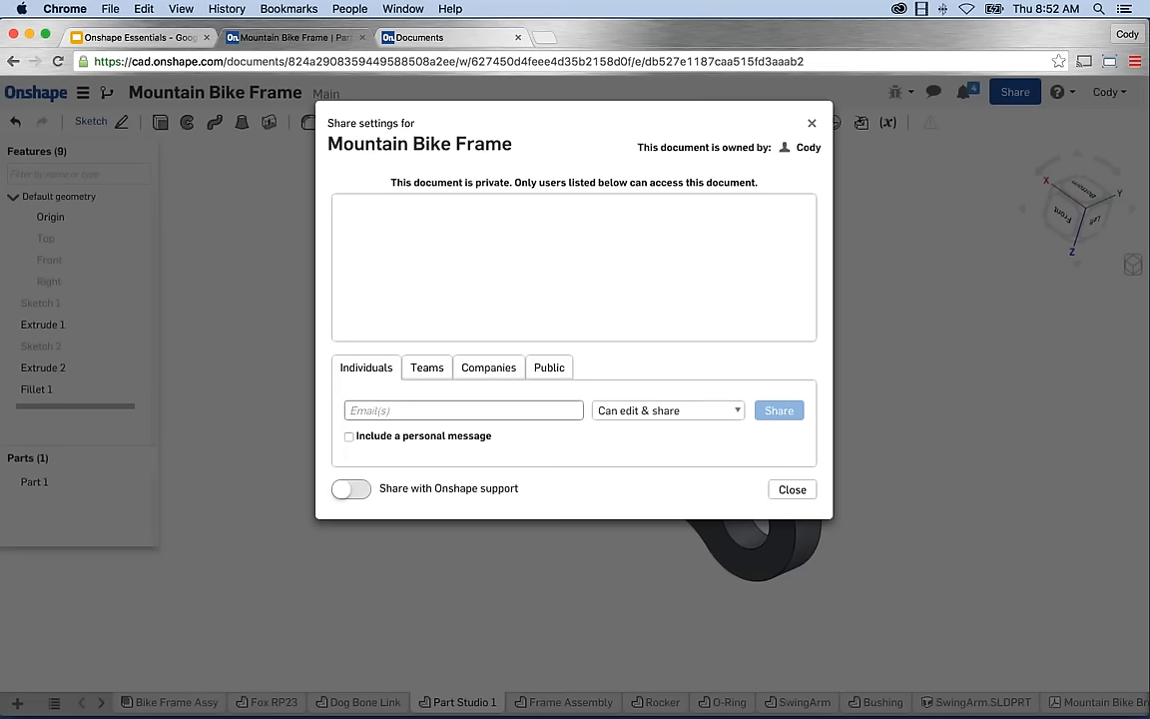
pyautogui.click(454, 413)
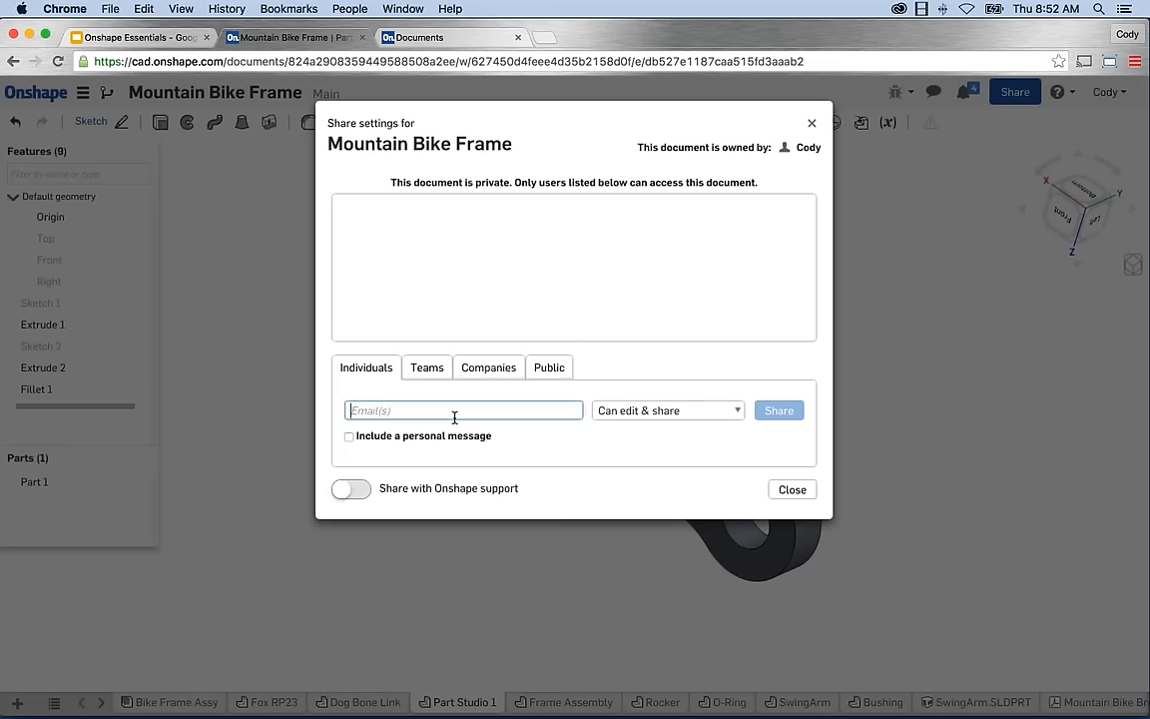
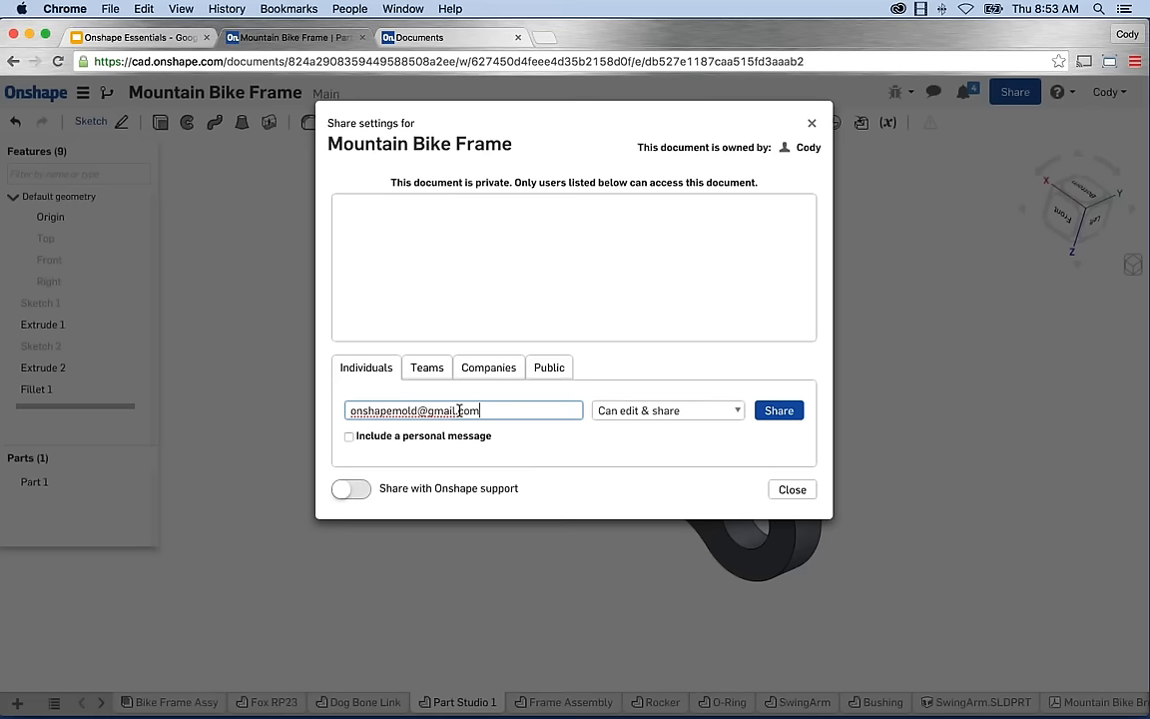
pyautogui.click(710, 416)
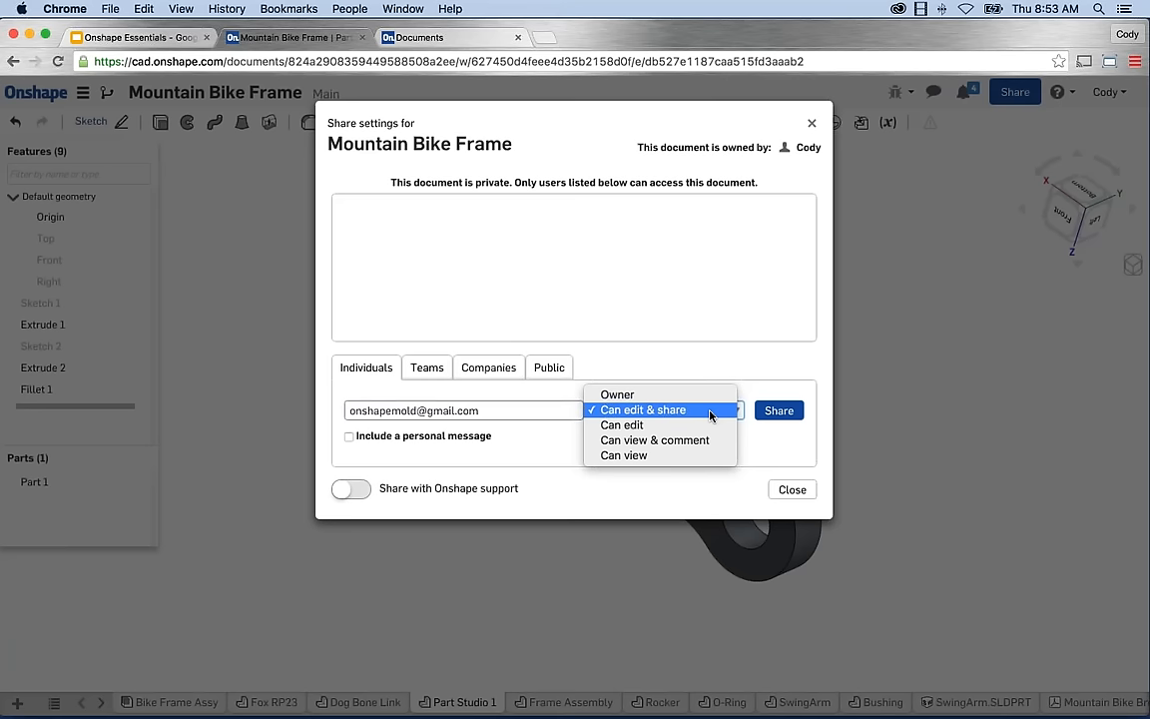
pyautogui.click(654, 410)
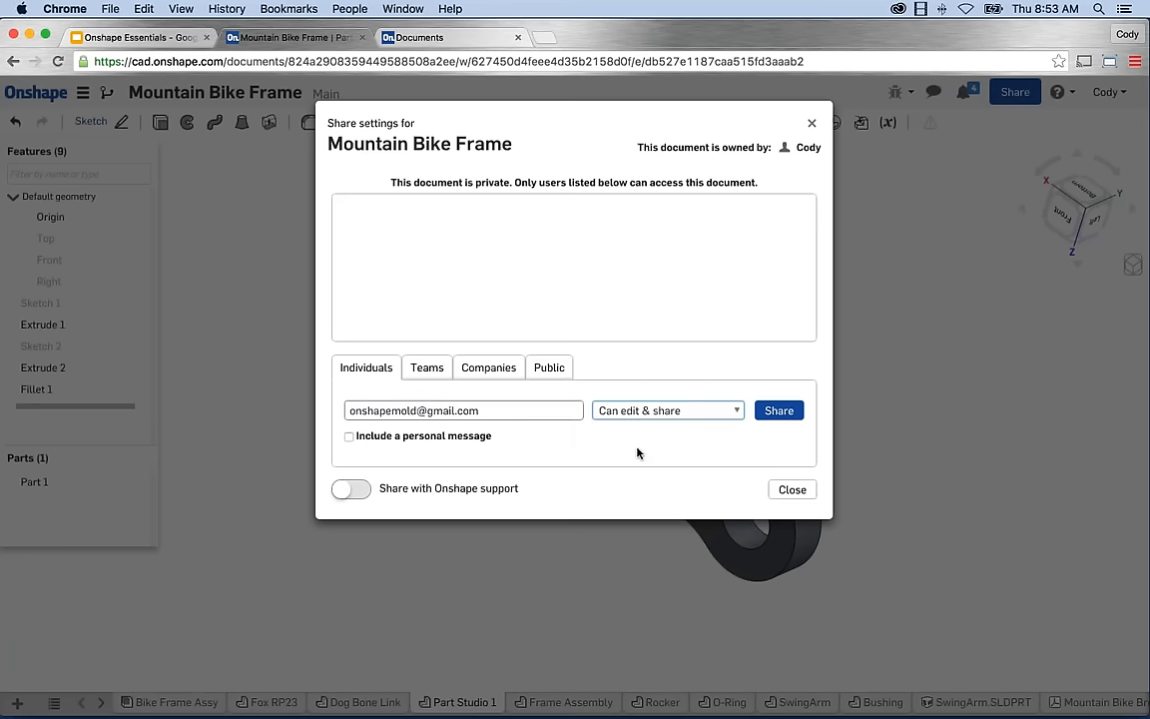
pyautogui.click(778, 411)
pyautogui.click(791, 489)
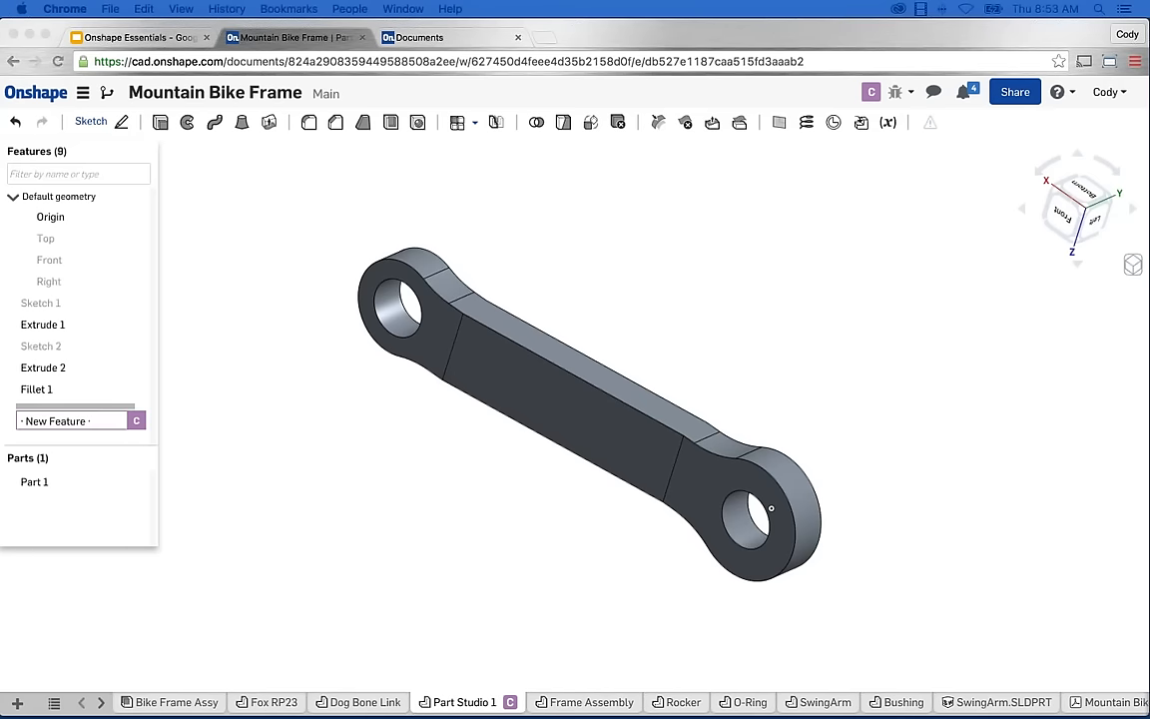
# Follow the collaborator's live view as Shell 1 hollows the middle bar, then stop following.
pyautogui.click(951, 425)
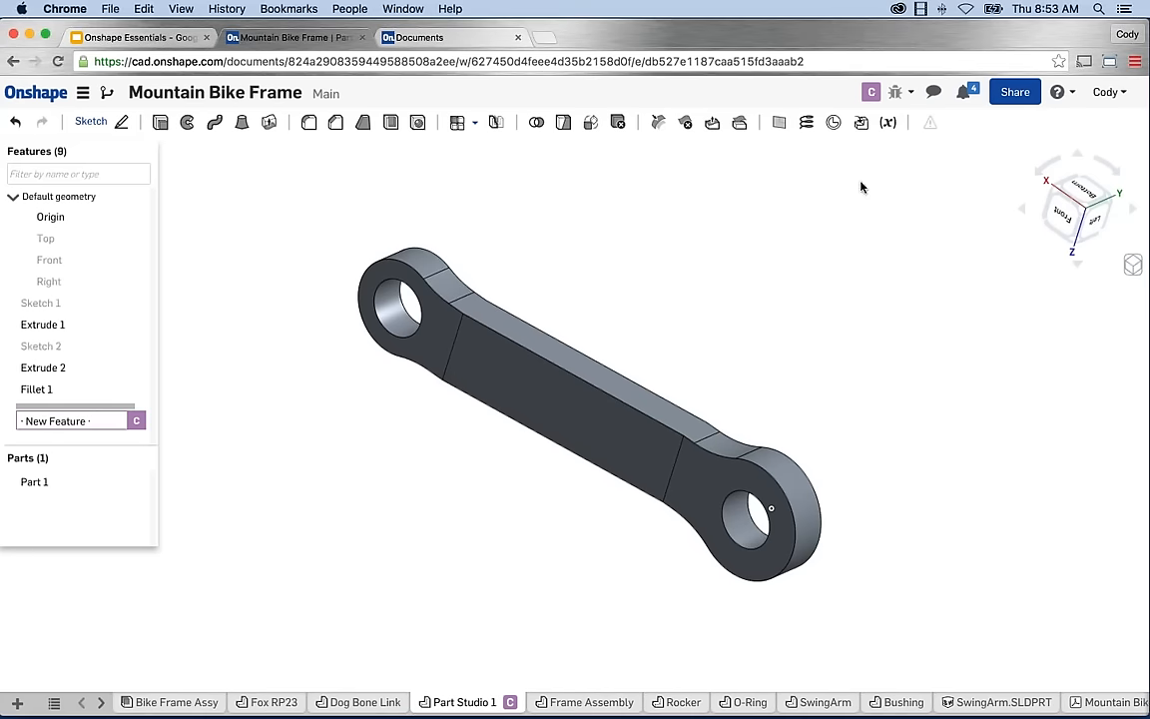
pyautogui.click(872, 93)
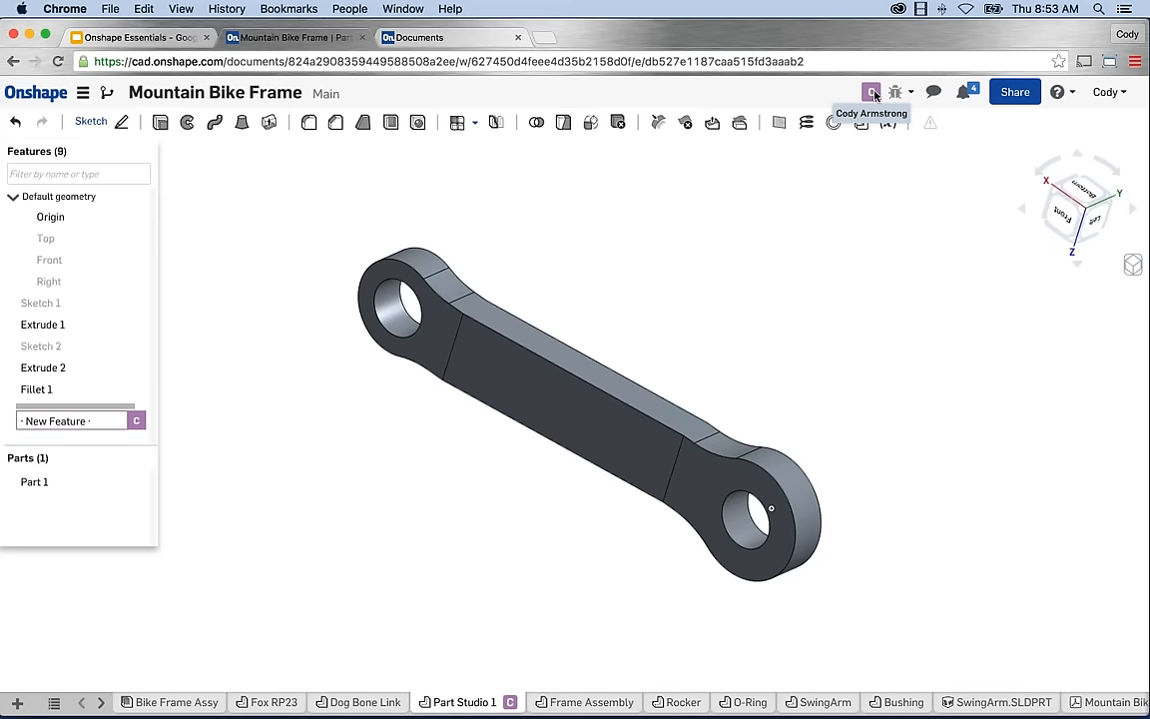
pyautogui.moveTo(57, 426)
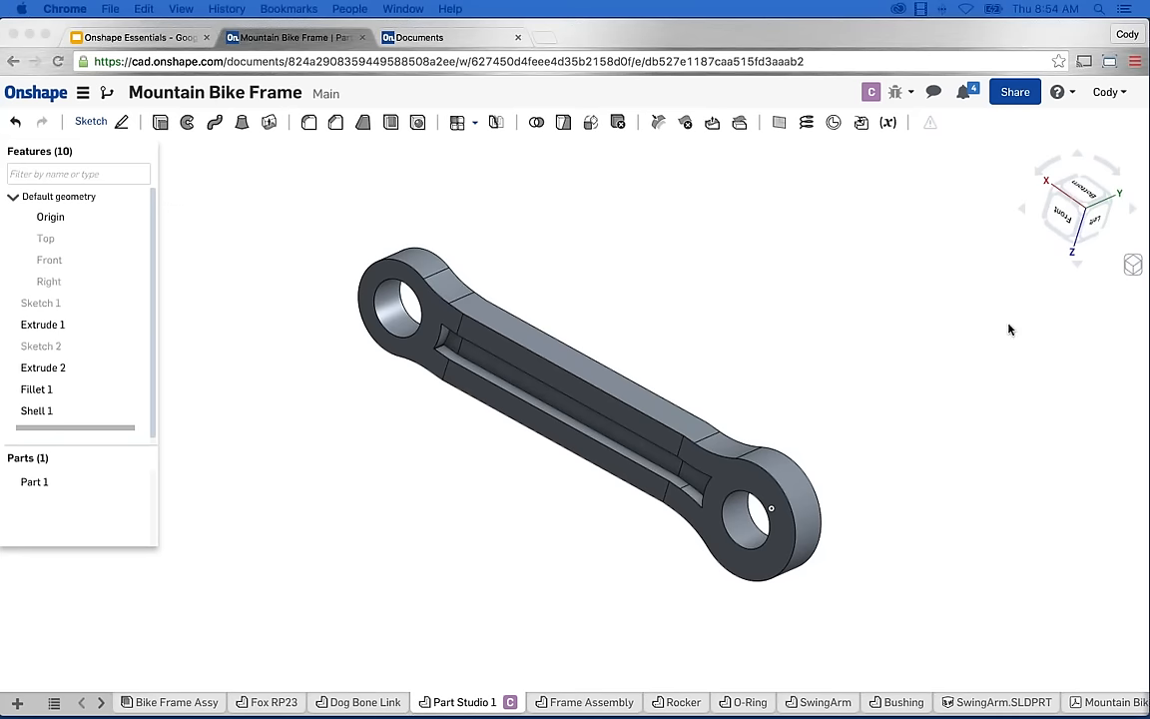
pyautogui.scroll(2, 789, 420)
pyautogui.scroll(1, 646, 484)
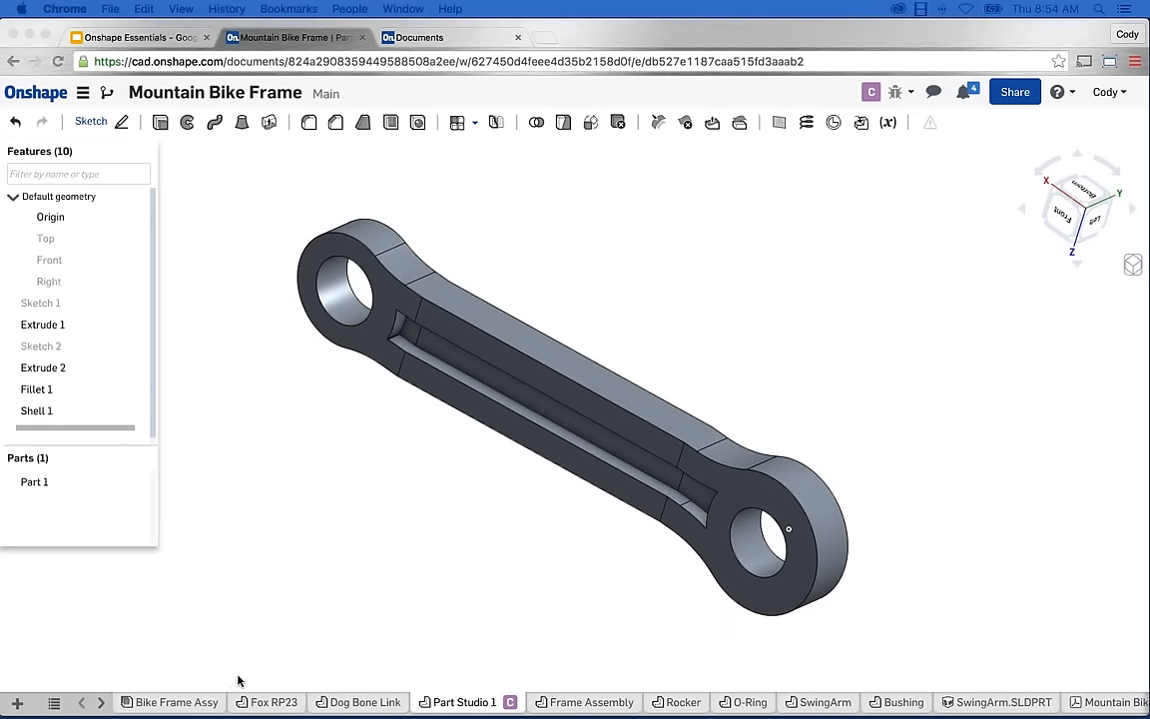
pyautogui.click(871, 93)
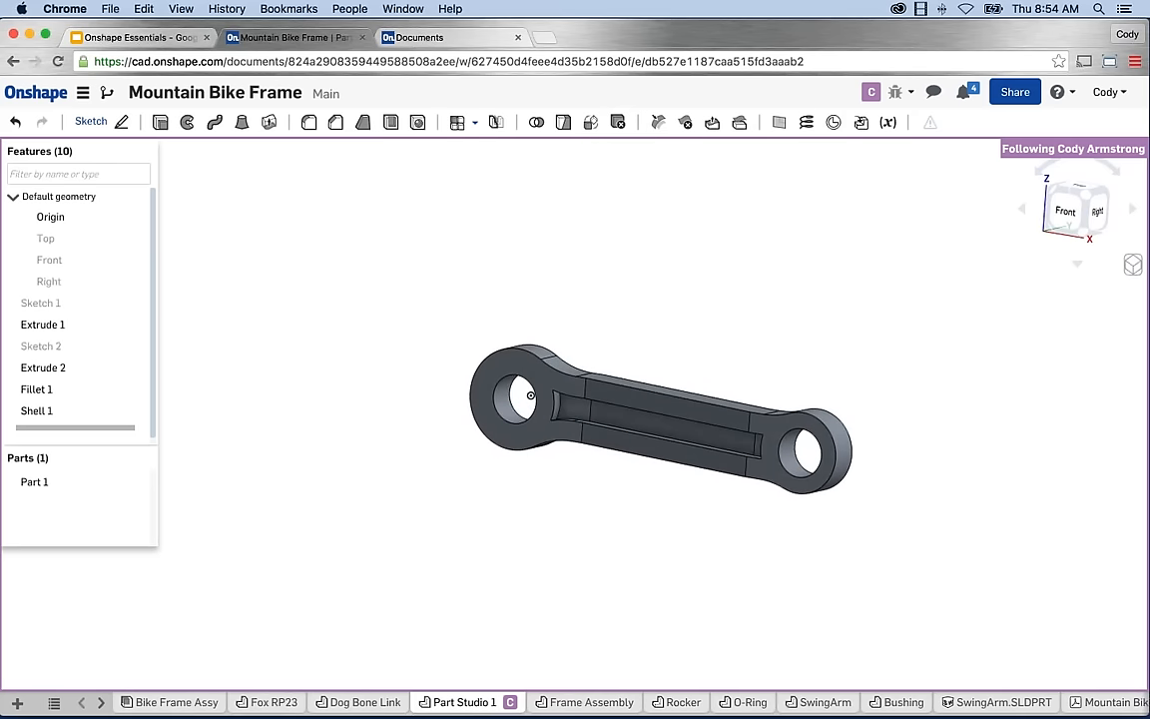
pyautogui.click(740, 351)
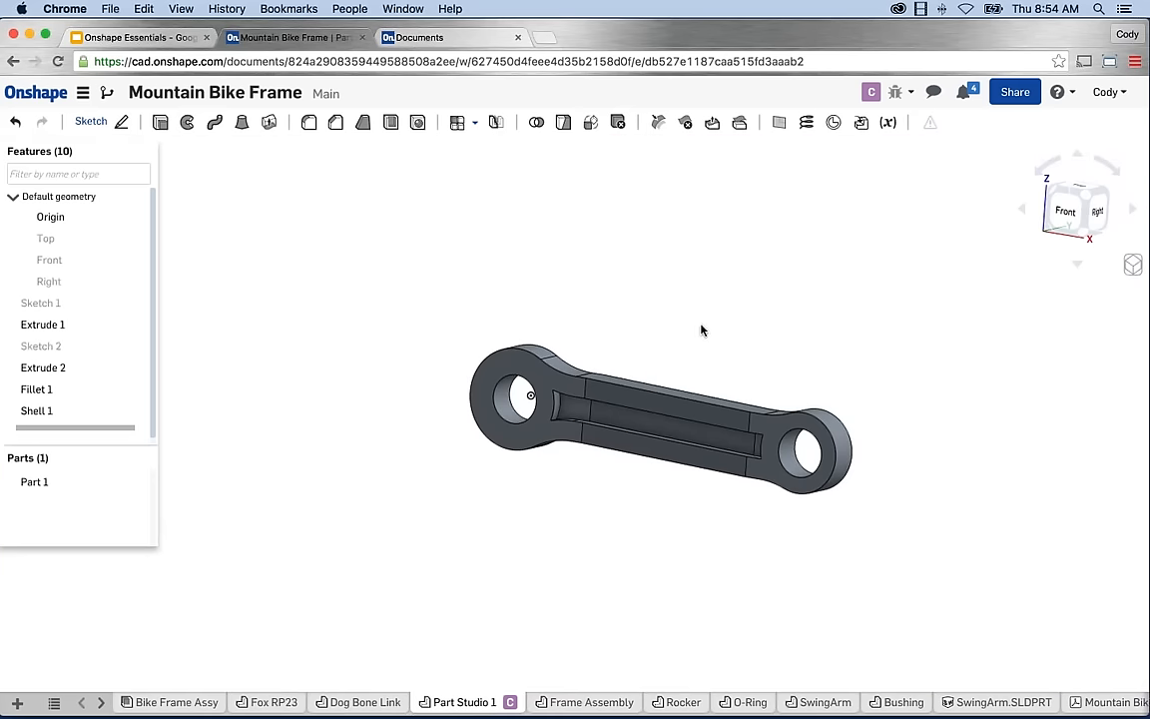
pyautogui.click(934, 92)
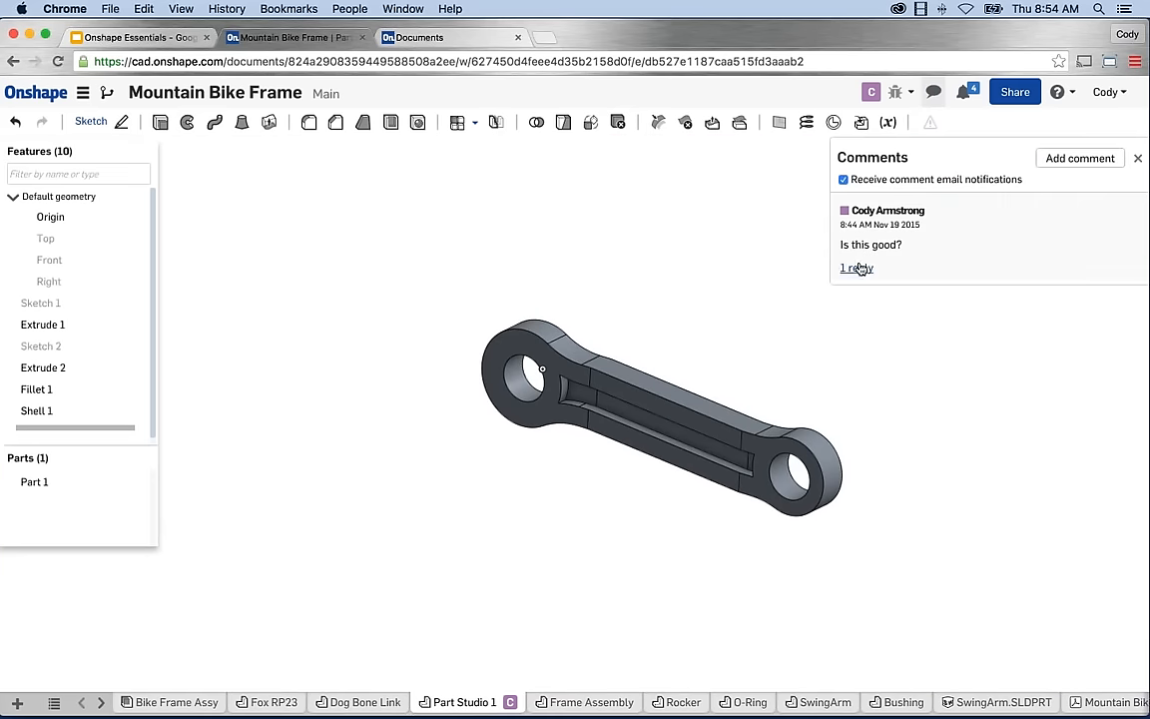
pyautogui.click(857, 268)
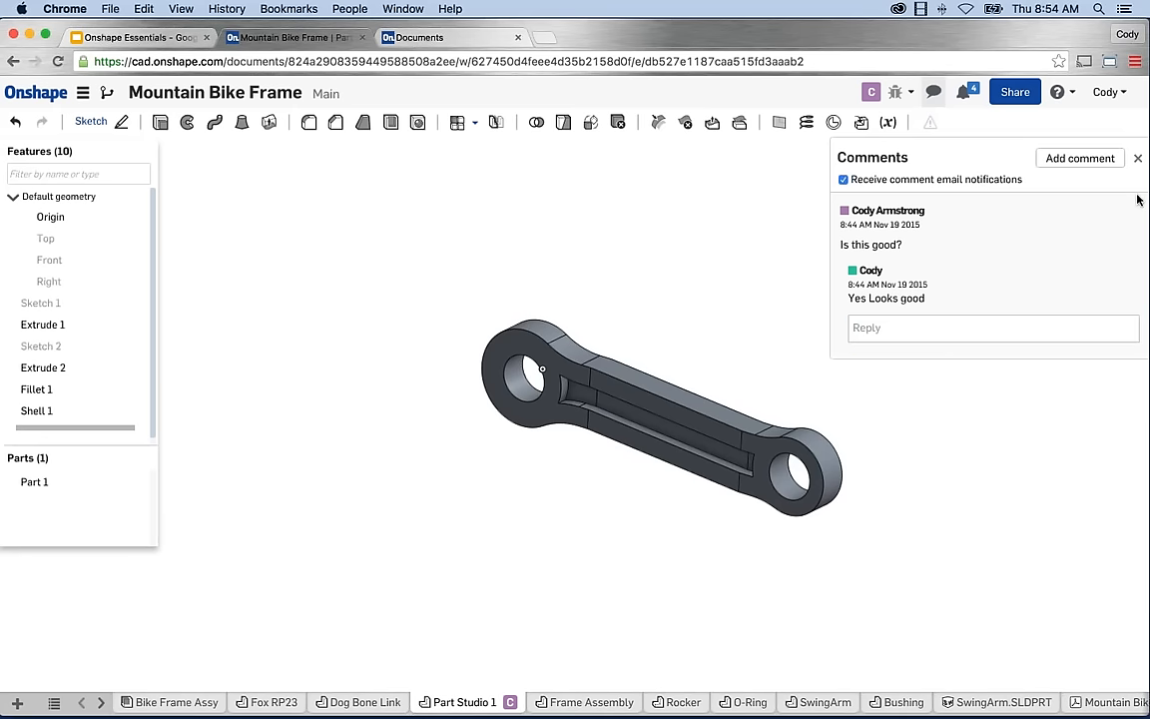
pyautogui.click(1137, 158)
pyautogui.moveTo(832, 352); pyautogui.dragTo(820, 333, button='middle')
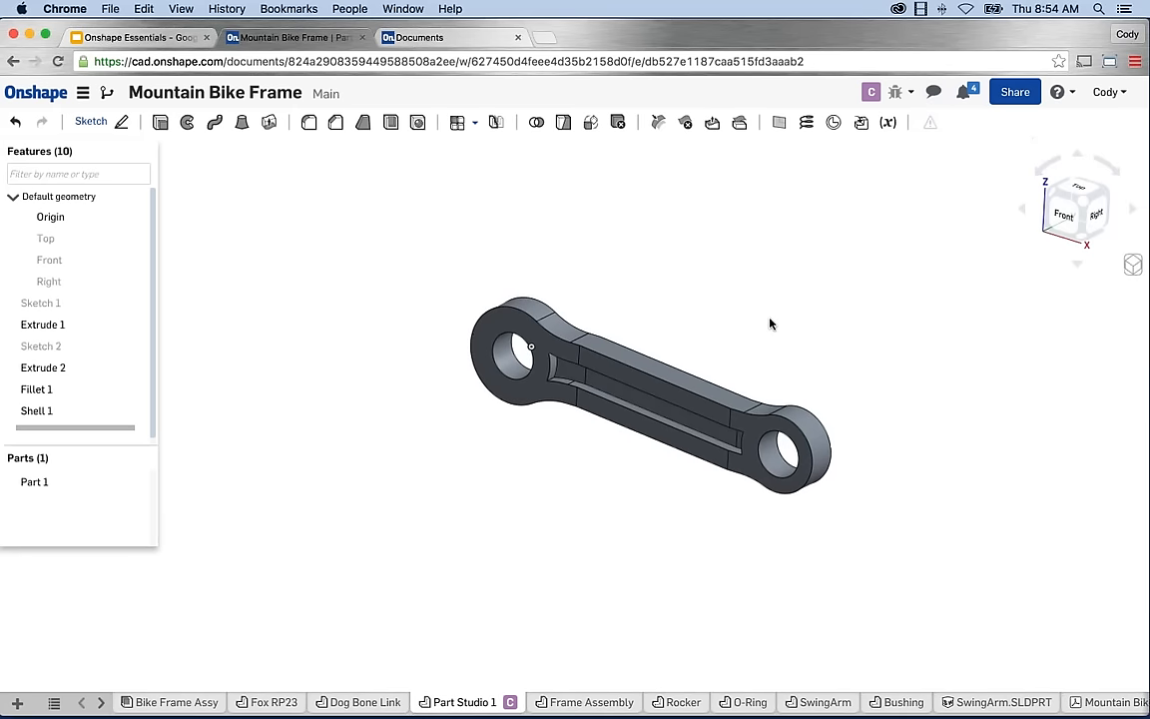
pyautogui.scroll(2, 718, 383)
pyautogui.scroll(2, 717, 385)
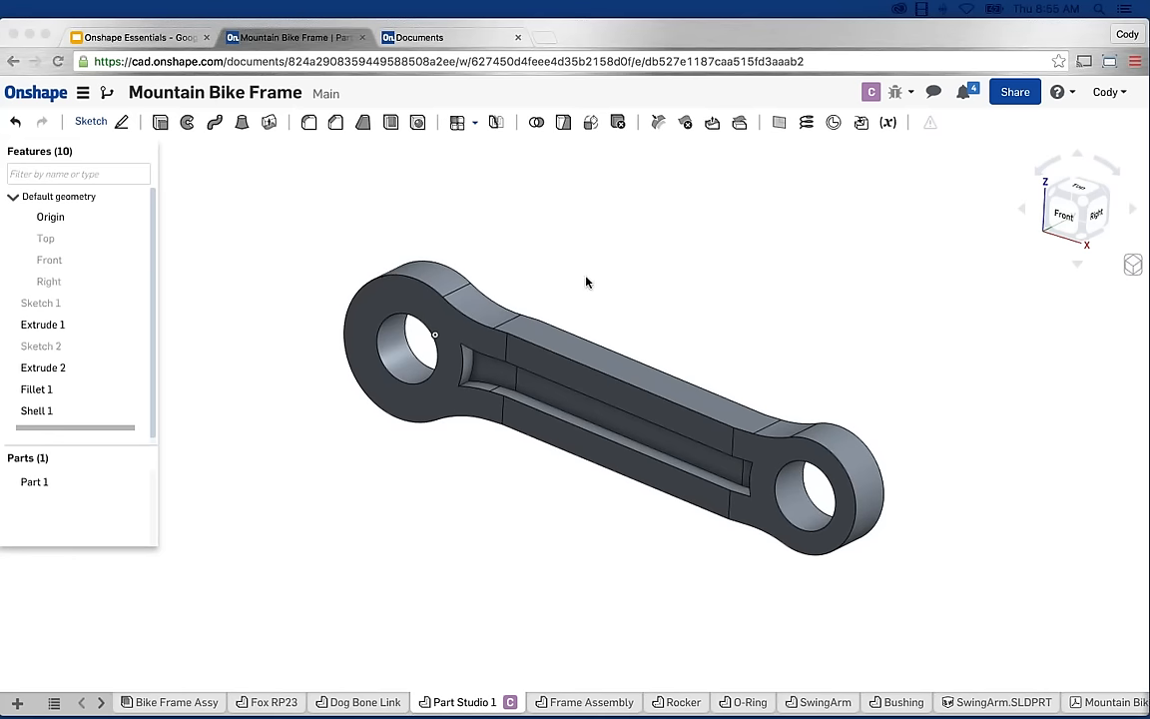
pyautogui.click(606, 288)
pyautogui.moveTo(585, 293); pyautogui.dragTo(612, 282, button='middle')
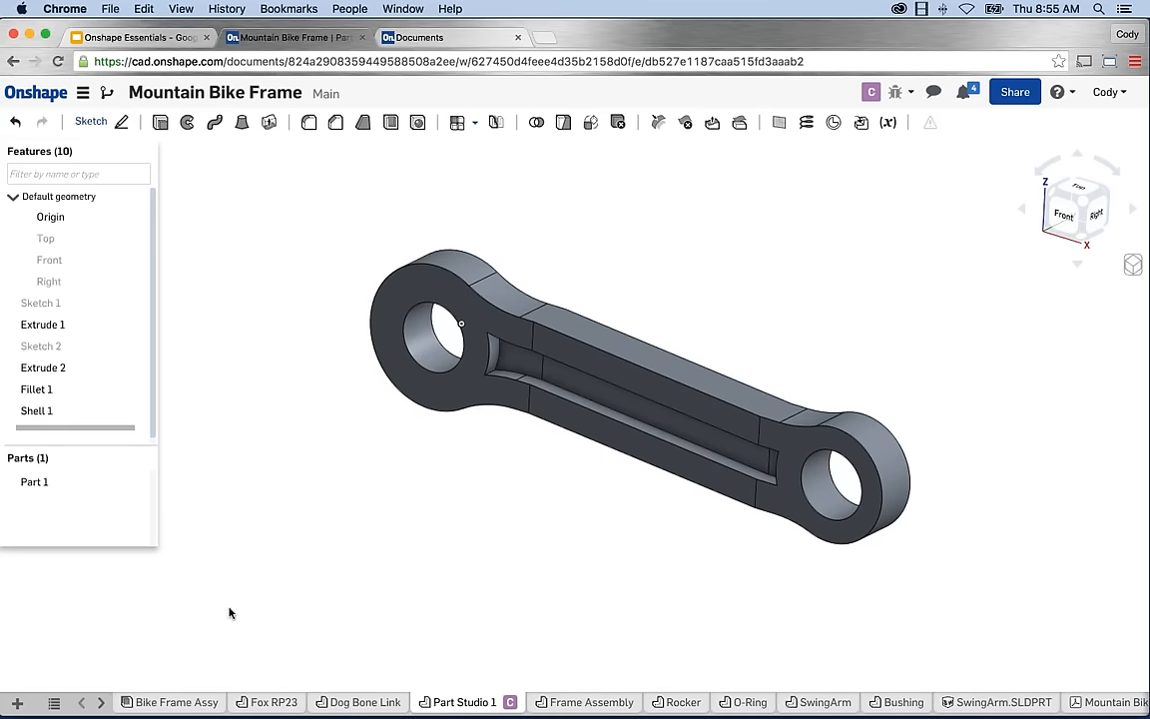
# Insert the link Part 1 into Bike Frame Assy beside the frame, then view from the front.
pyautogui.click(179, 702)
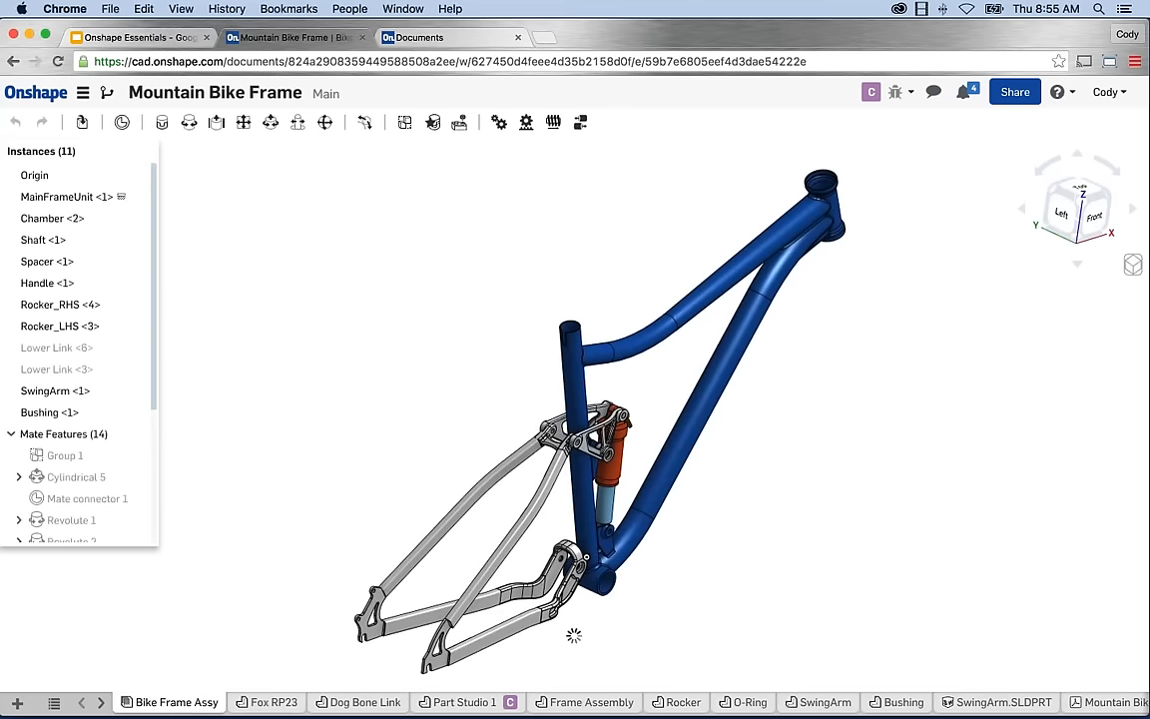
pyautogui.moveTo(427, 390); pyautogui.dragTo(400, 370, button='middle')
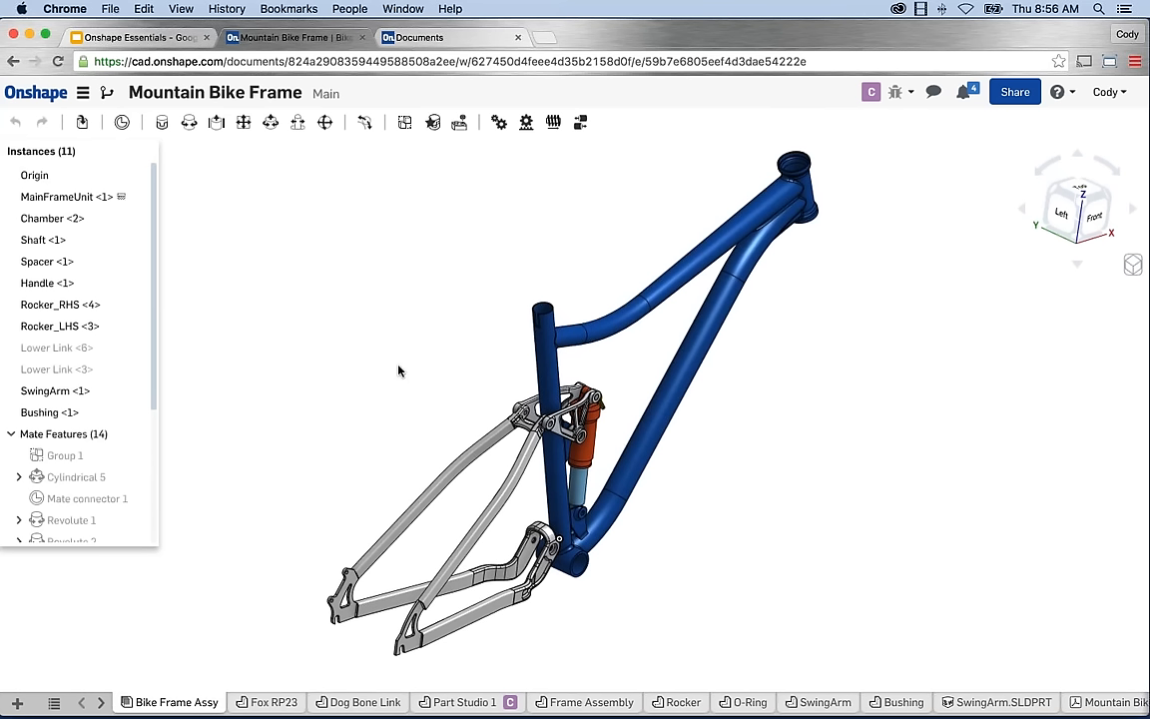
pyautogui.click(83, 121)
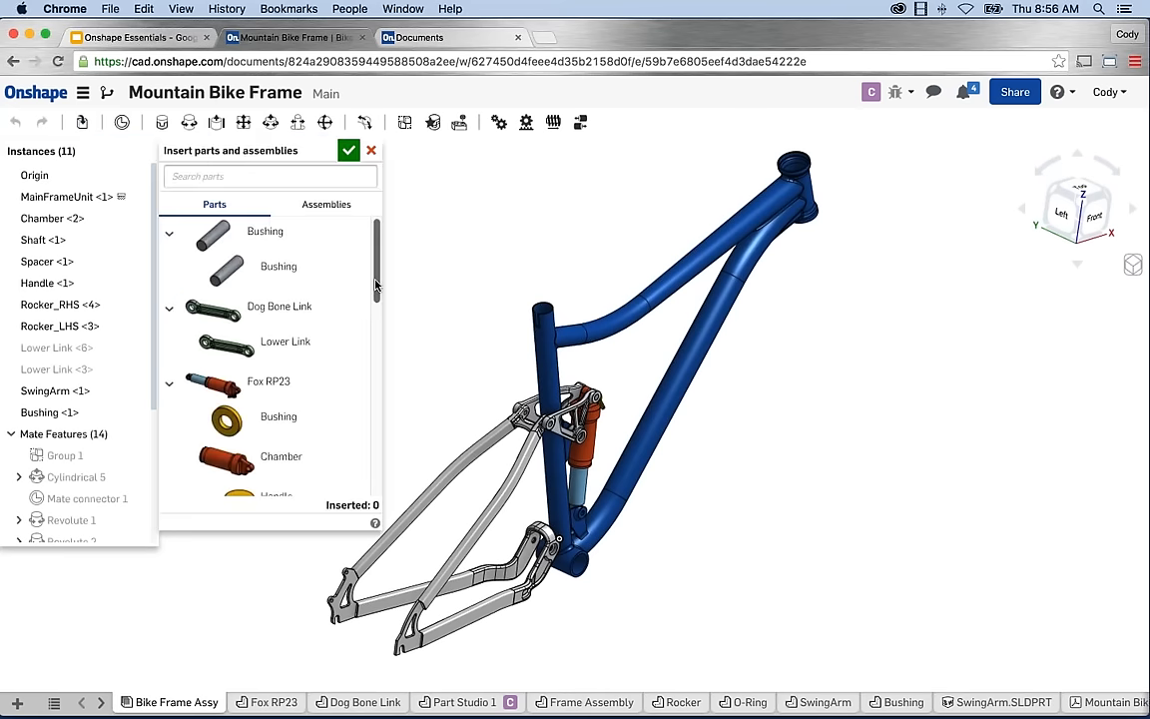
pyautogui.moveTo(376, 291); pyautogui.dragTo(376, 457)
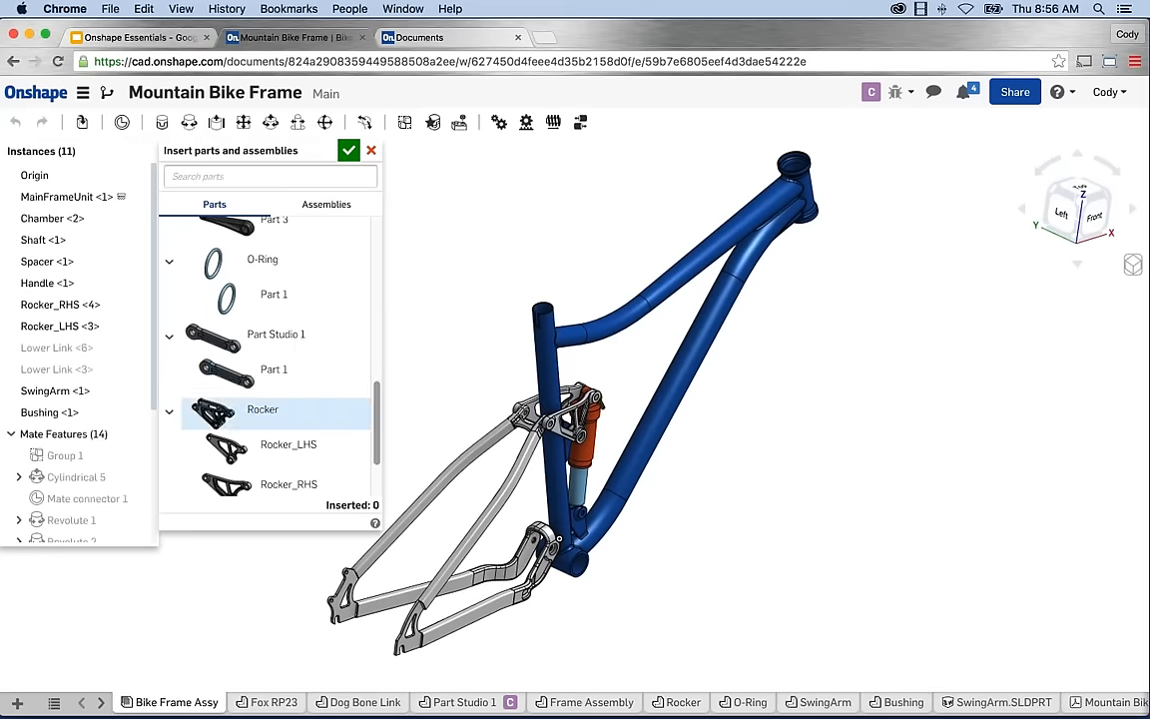
pyautogui.click(268, 373)
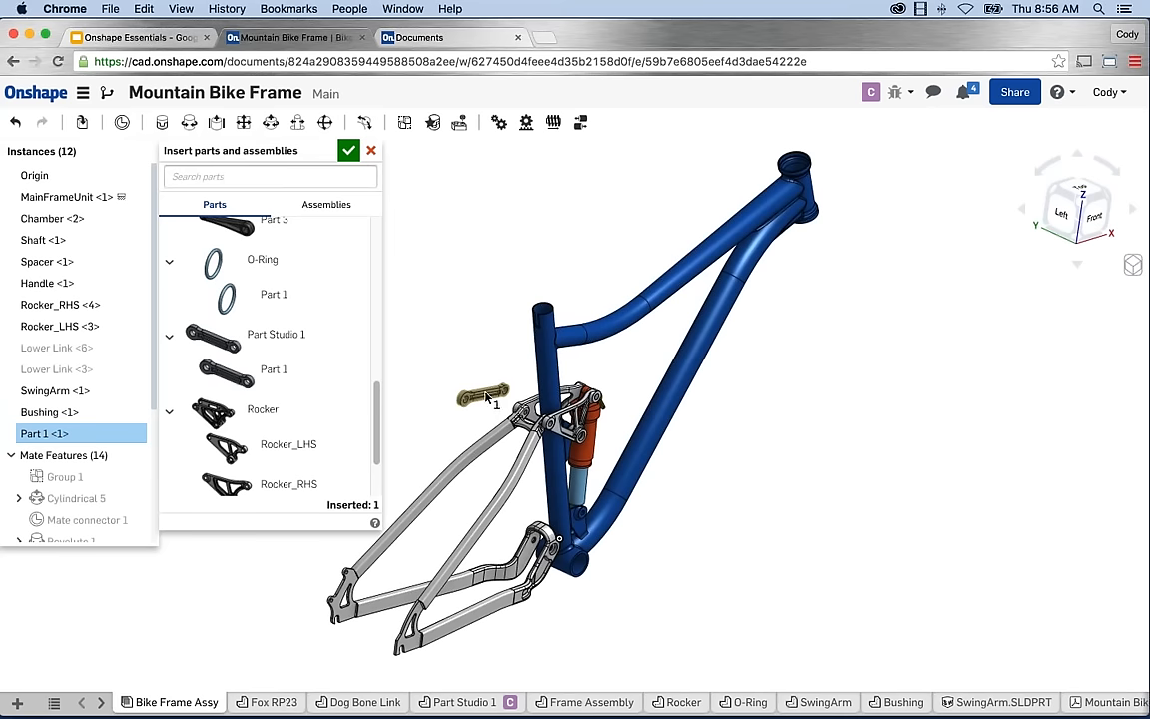
pyautogui.click(513, 392)
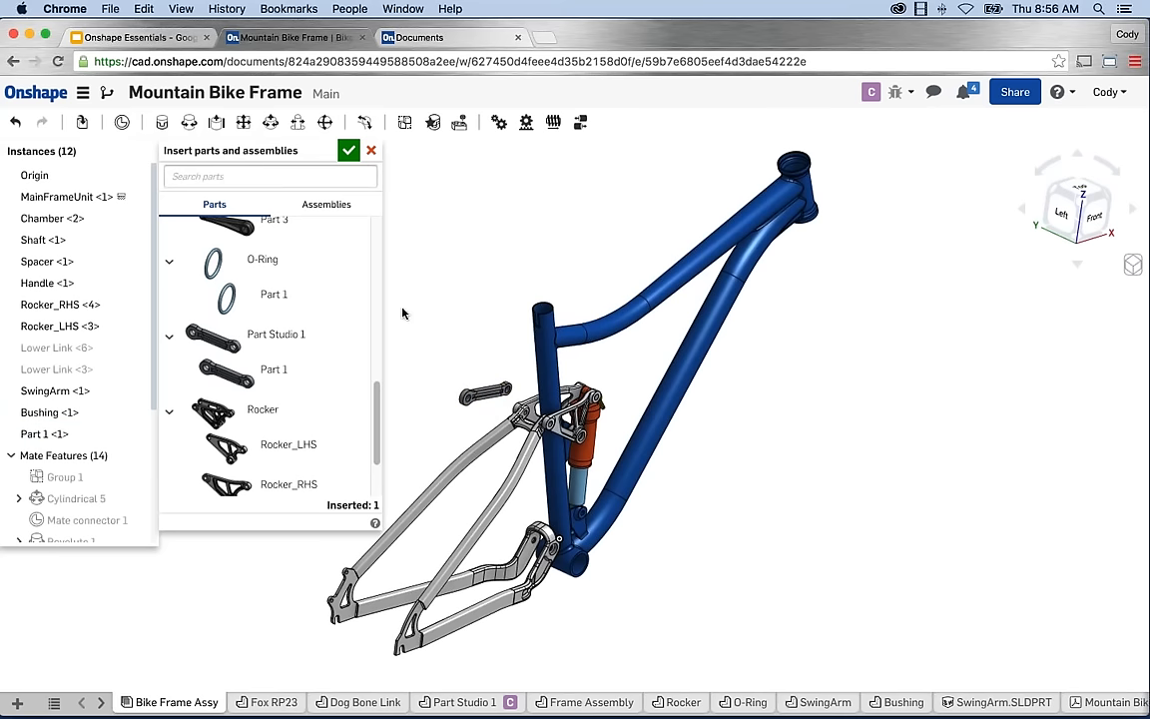
pyautogui.click(348, 150)
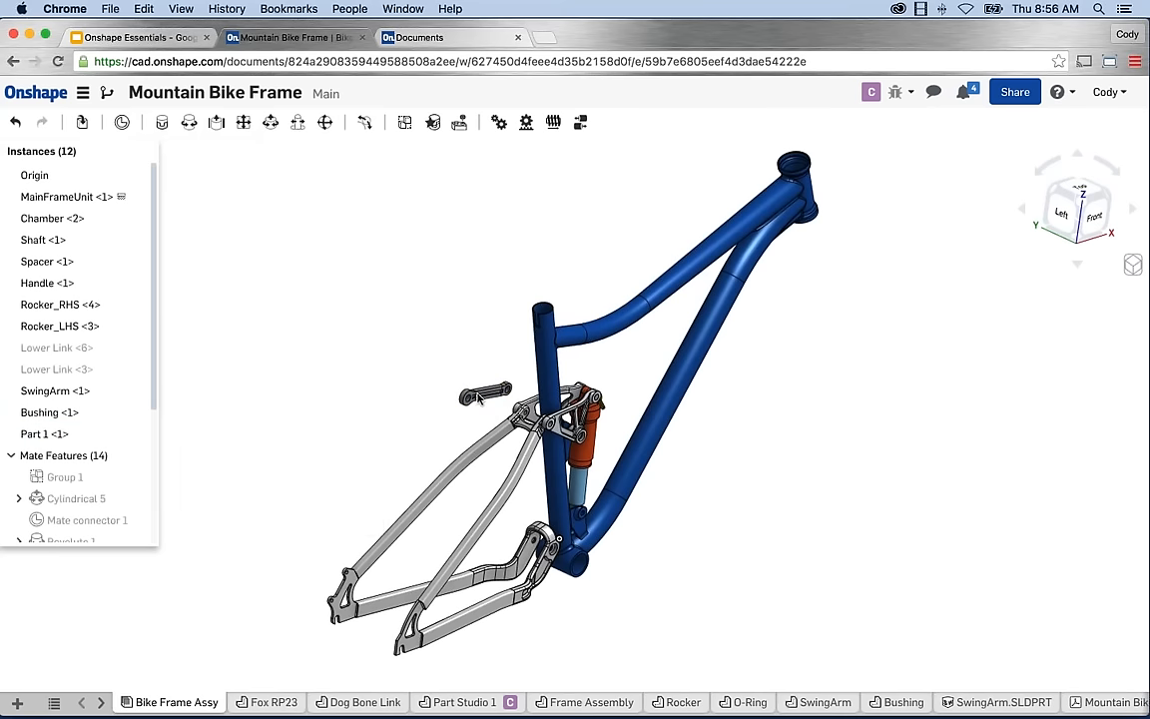
pyautogui.hotkey('shift', '1')
# Drag the dog-bone link down into the frame's front triangle beside the shock.
pyautogui.moveTo(361, 333); pyautogui.dragTo(547, 407, button='right')
pyautogui.scroll(5, 547, 408)
pyautogui.moveTo(519, 329); pyautogui.dragTo(498, 455)
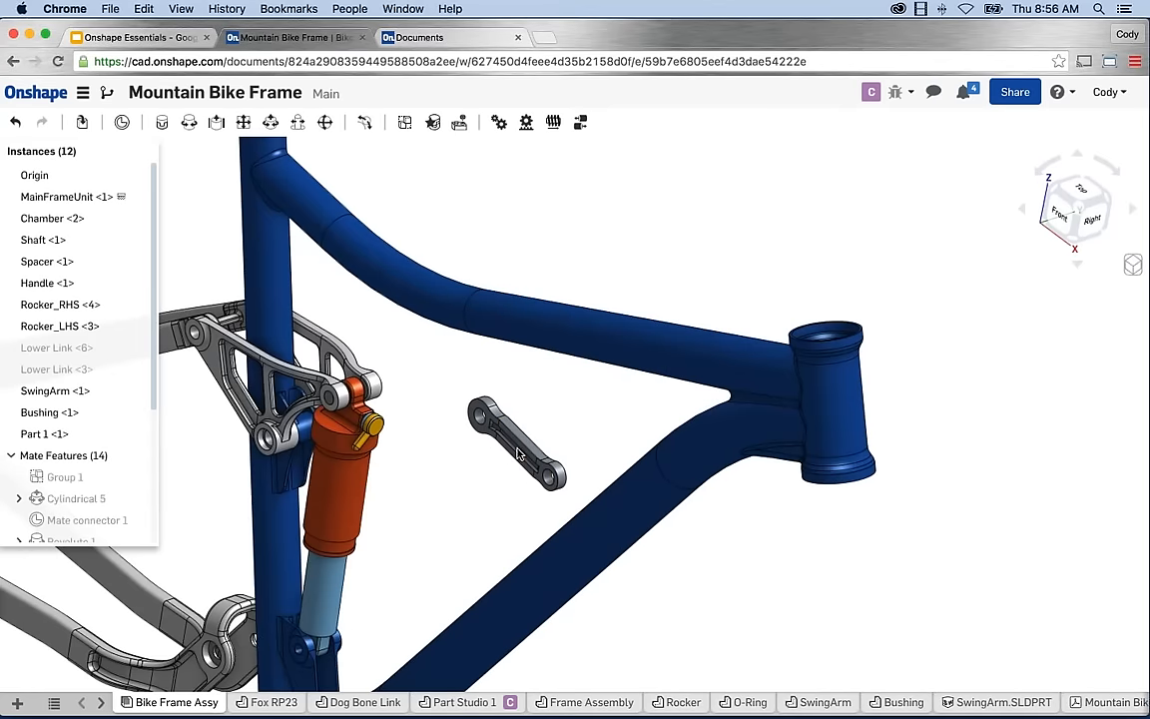
pyautogui.click(496, 451)
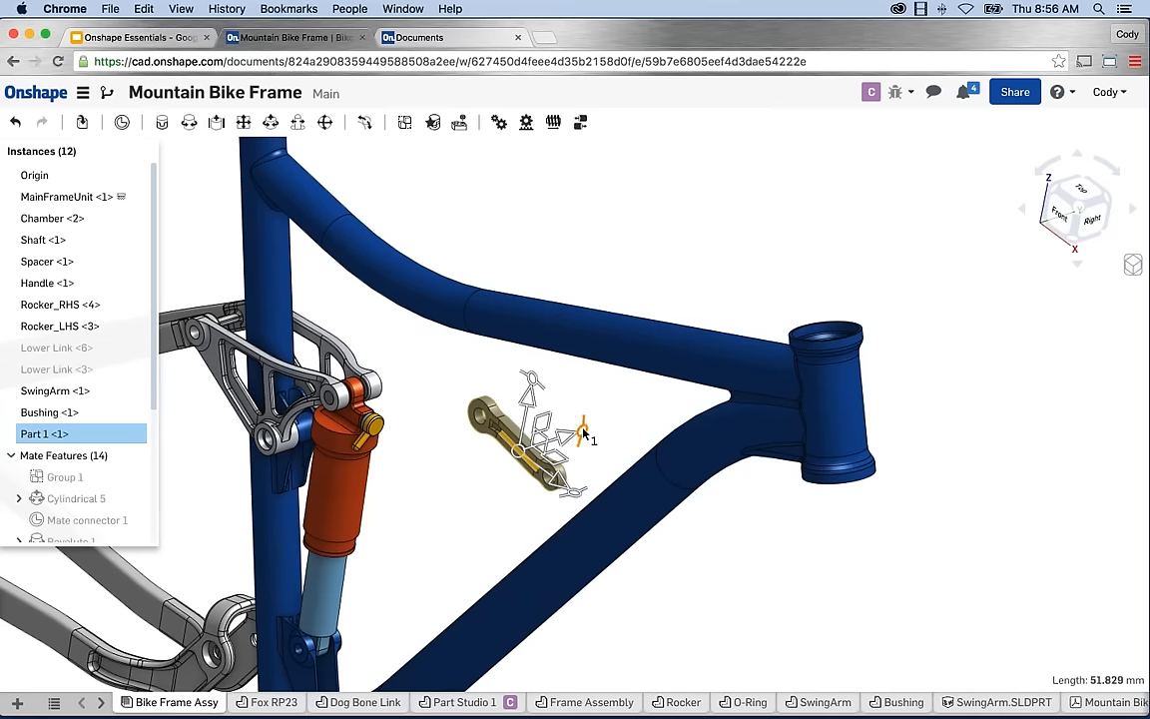
pyautogui.click(527, 398)
pyautogui.moveTo(527, 398); pyautogui.dragTo(471, 477)
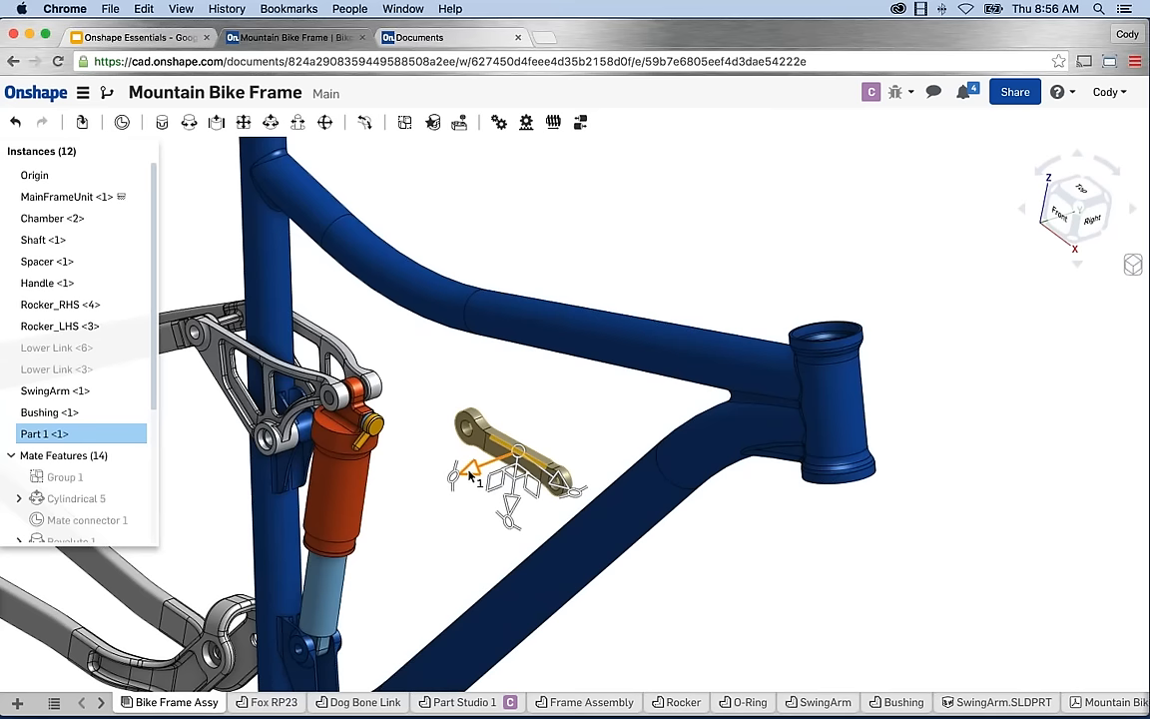
pyautogui.click(547, 431)
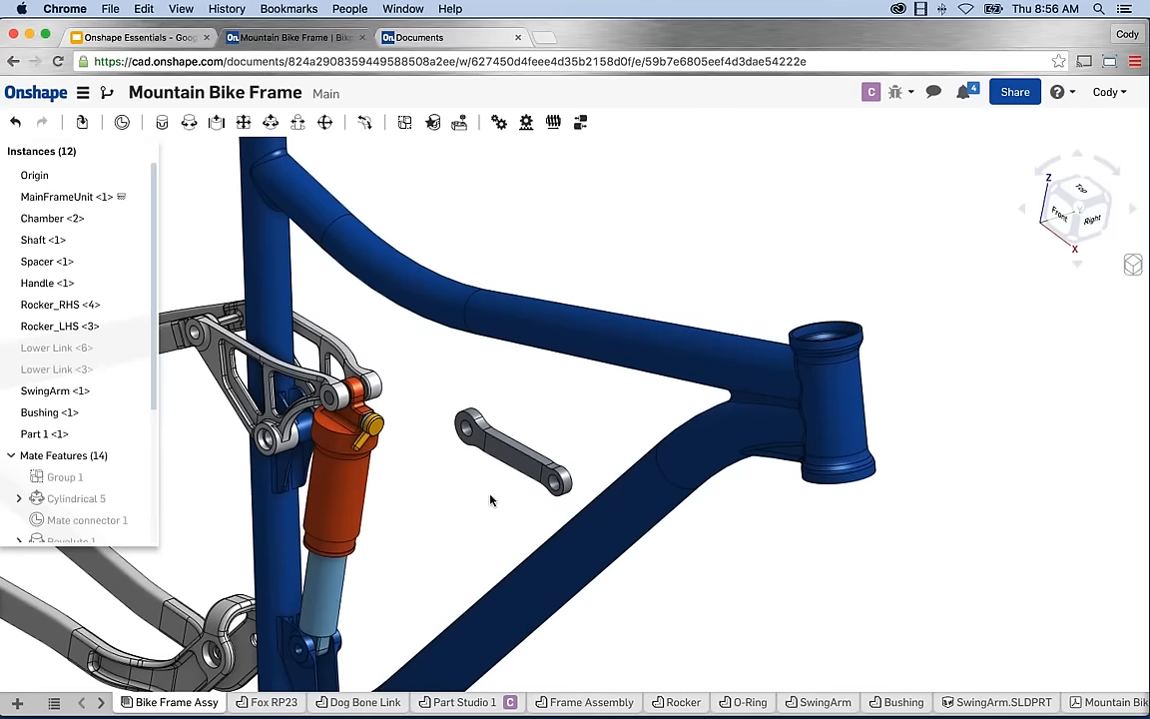
# Pan and zoom the view to frame the link inside the triangle.
pyautogui.moveTo(490, 498); pyautogui.dragTo(669, 458, button='middle')
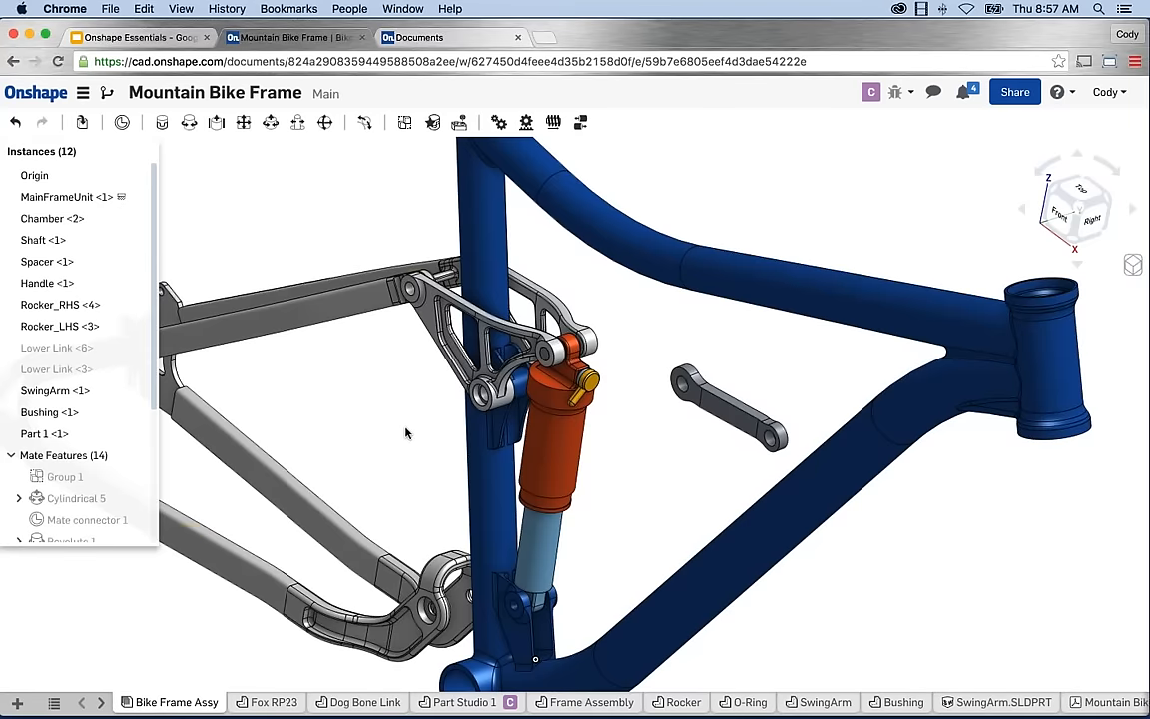
pyautogui.scroll(-2, 363, 383)
pyautogui.moveTo(400, 430); pyautogui.dragTo(410, 427, button='middle')
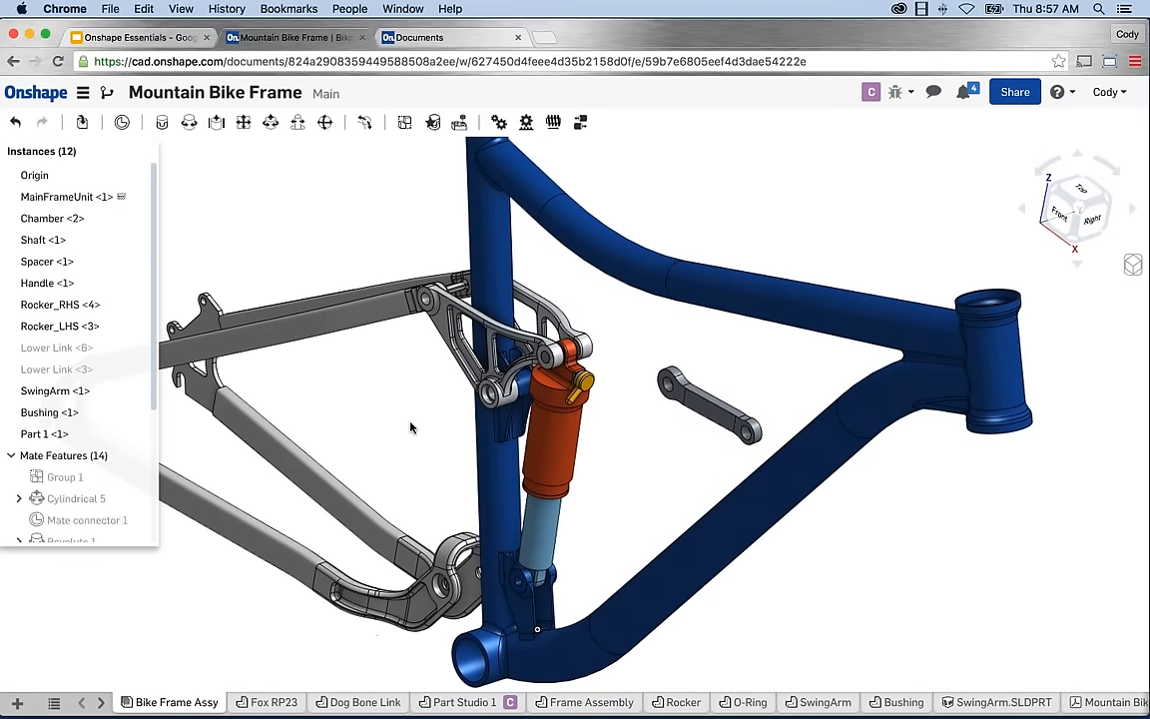
pyautogui.scroll(1, 678, 477)
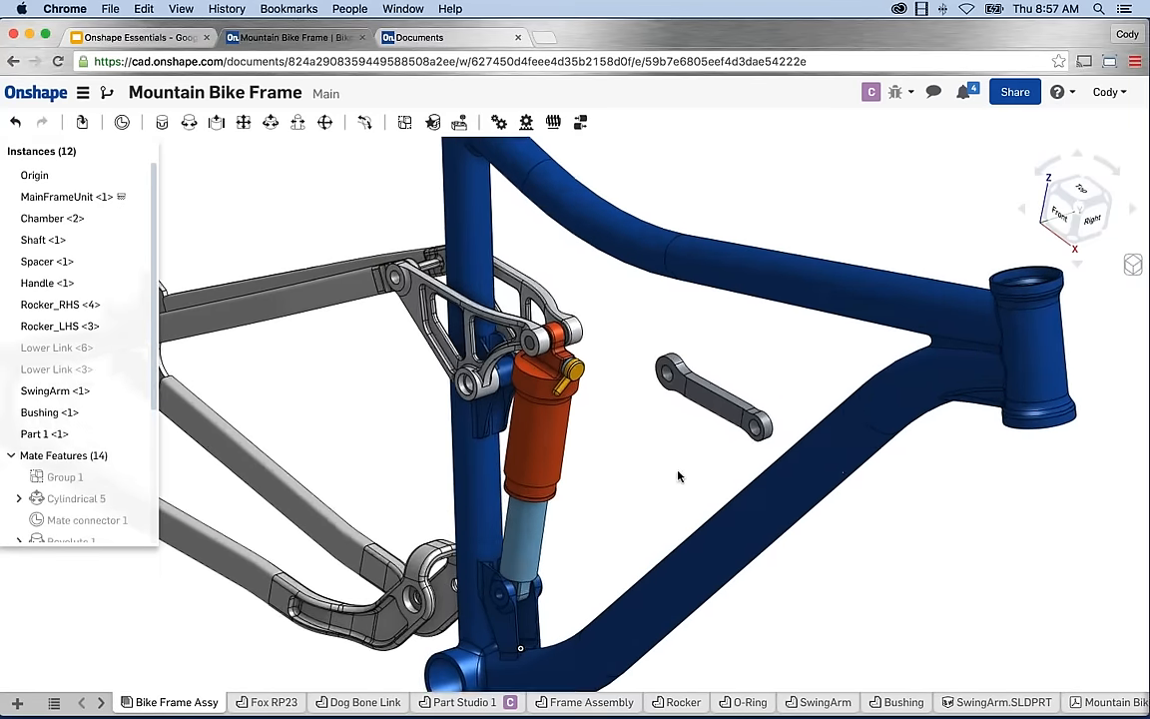
pyautogui.scroll(1, 643, 419)
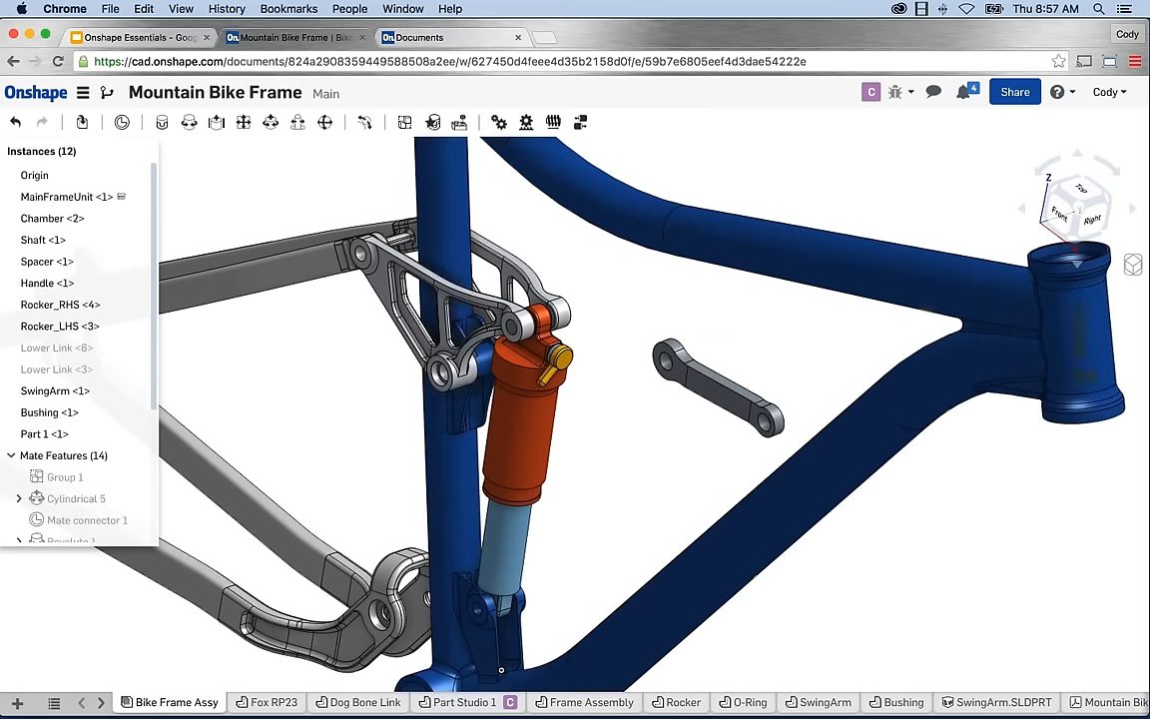
pyautogui.moveTo(238, 175); pyautogui.dragTo(265, 176, button='middle')
pyautogui.scroll(-1, 265, 175)
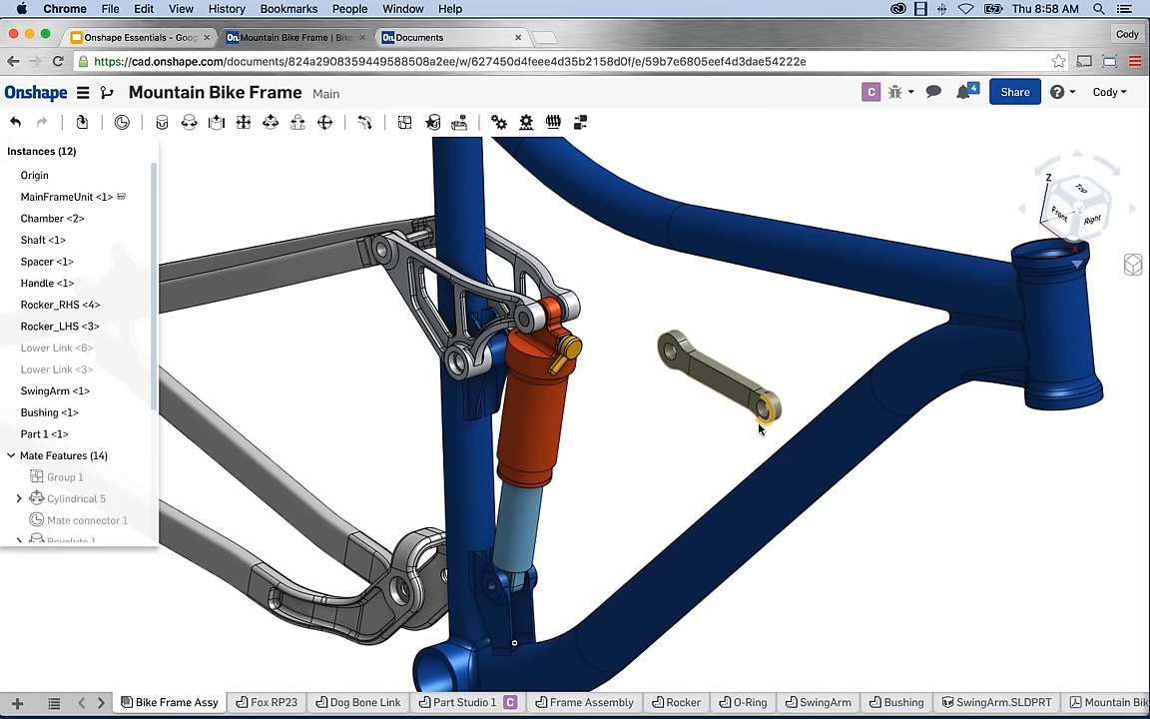
# Start a revolute mate between the link's lower-eye connector and the frame's lower shock mount.
pyautogui.click(189, 124)
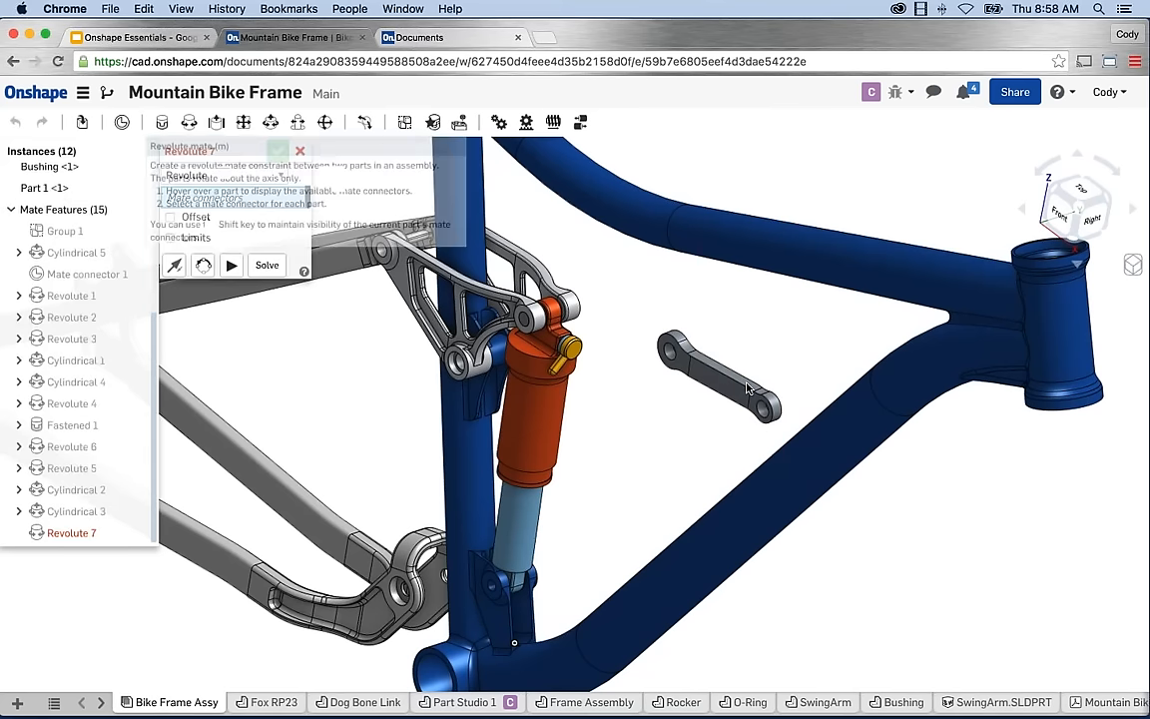
pyautogui.moveTo(784, 347); pyautogui.dragTo(749, 419, button='right')
pyautogui.scroll(8, 822, 521)
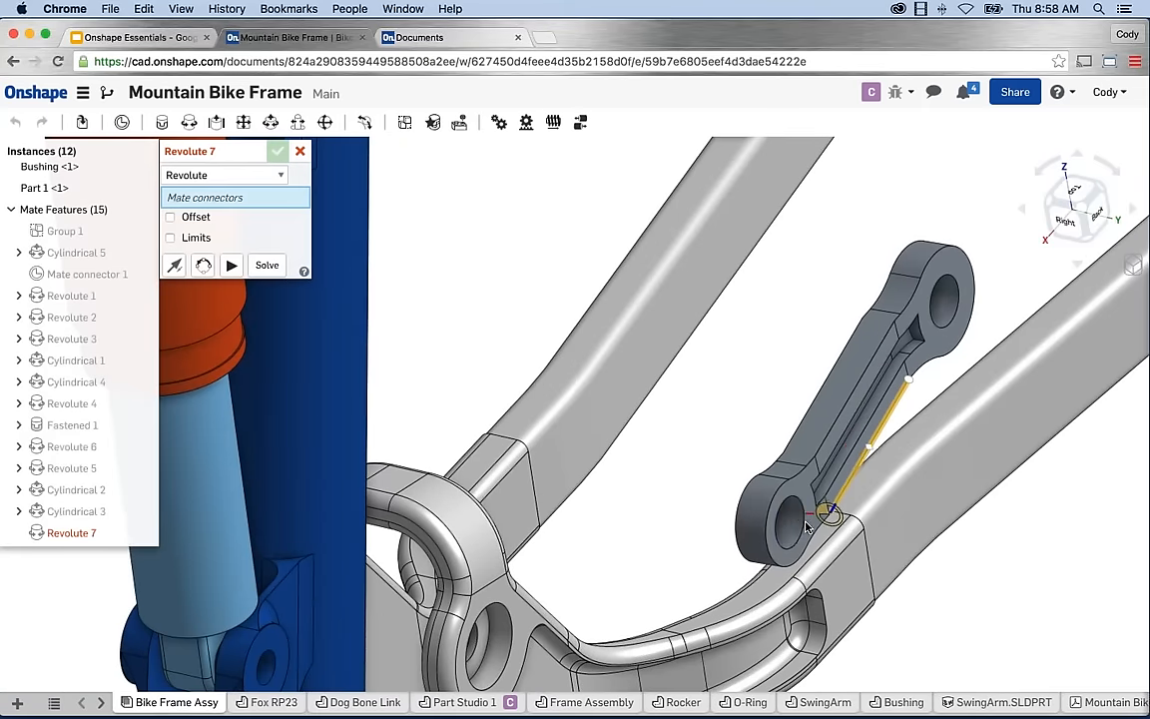
pyautogui.click(810, 525)
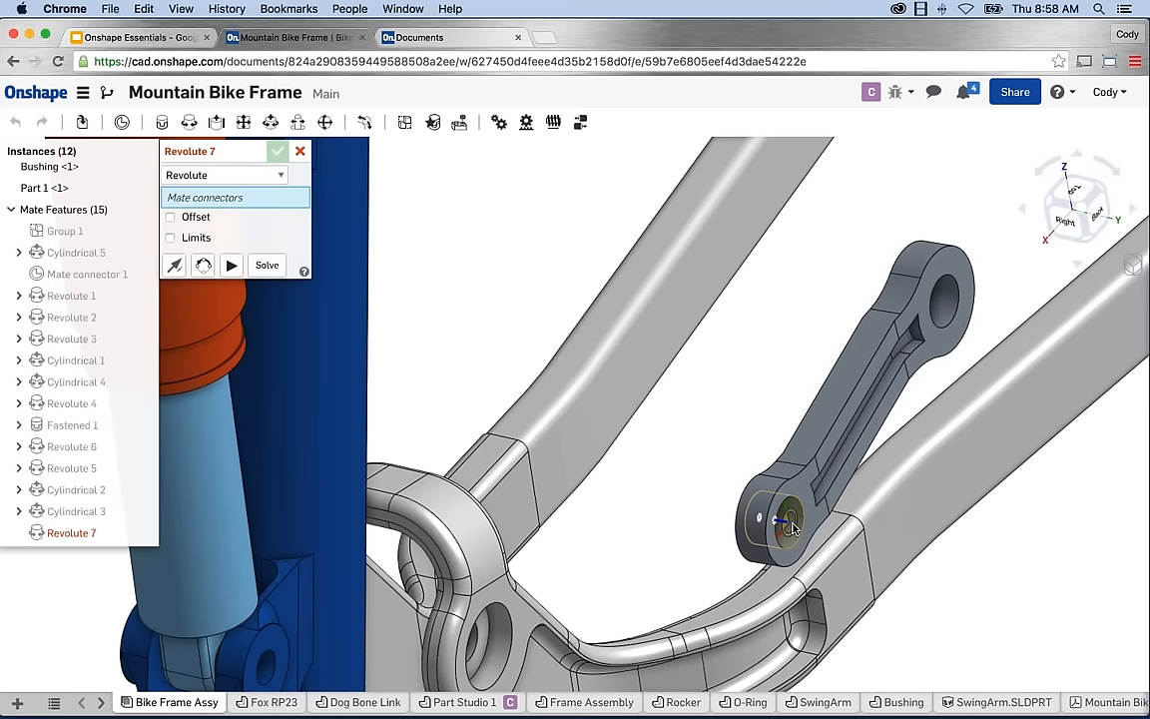
pyautogui.click(789, 526)
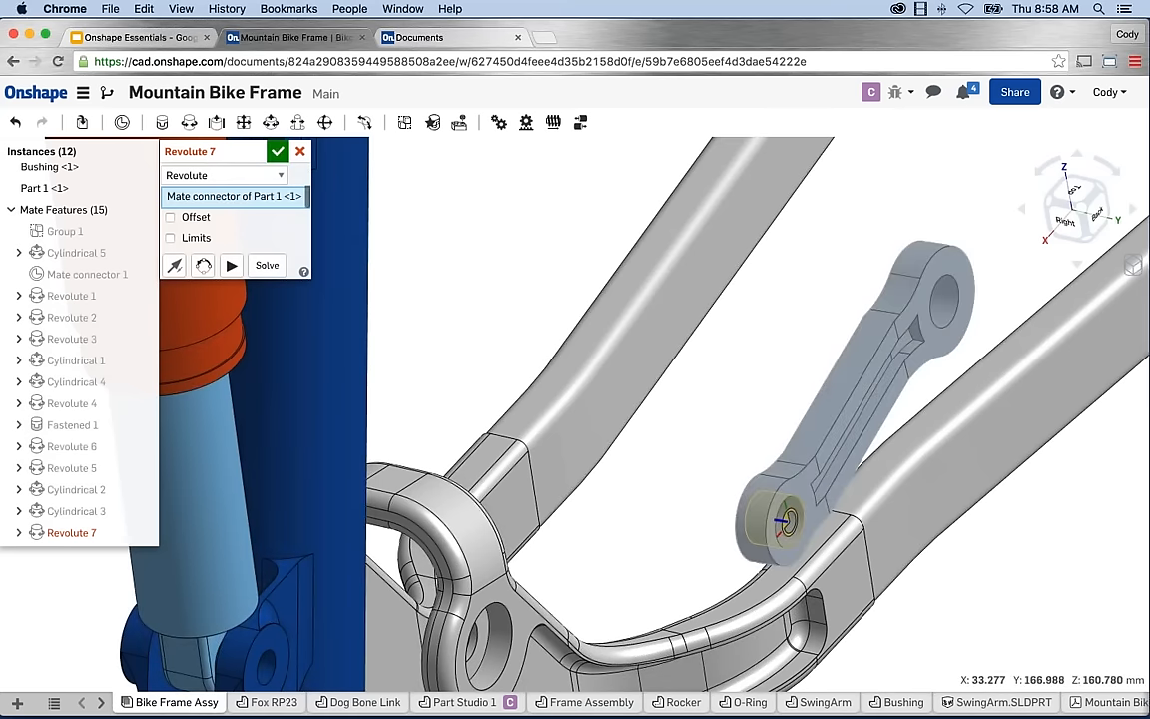
pyautogui.scroll(-3, 789, 527)
pyautogui.scroll(-3, 789, 525)
pyautogui.moveTo(717, 531); pyautogui.dragTo(793, 539, button='right')
pyautogui.scroll(5, 640, 560)
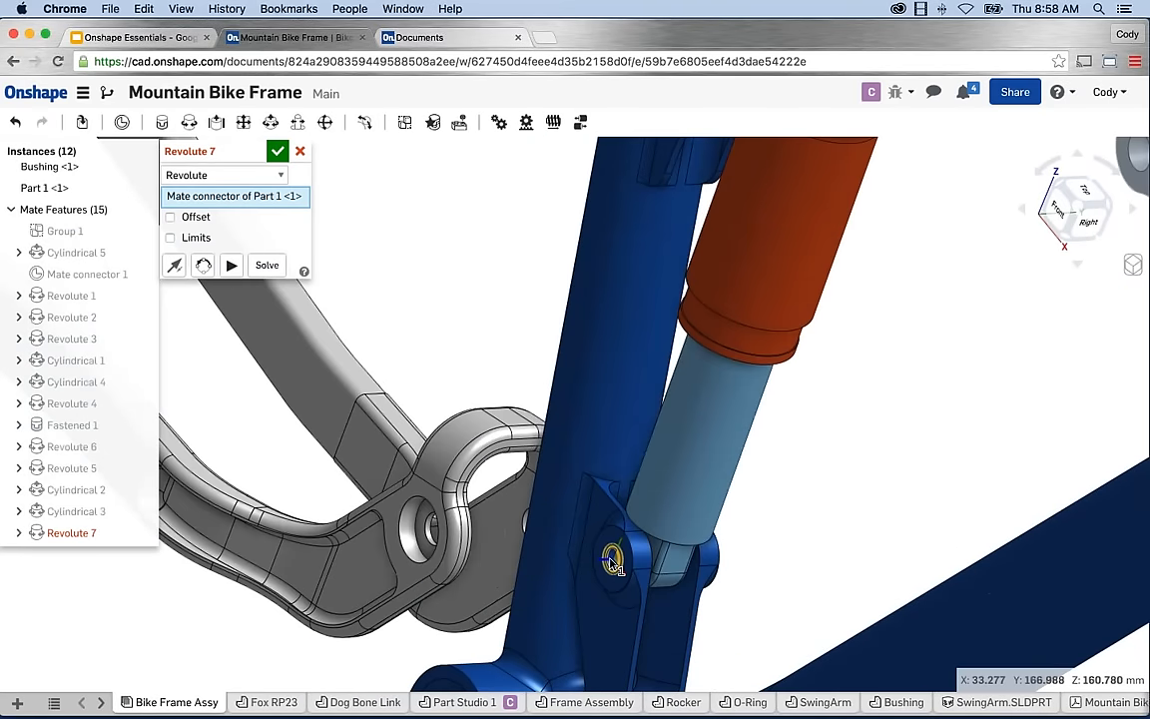
pyautogui.click(613, 560)
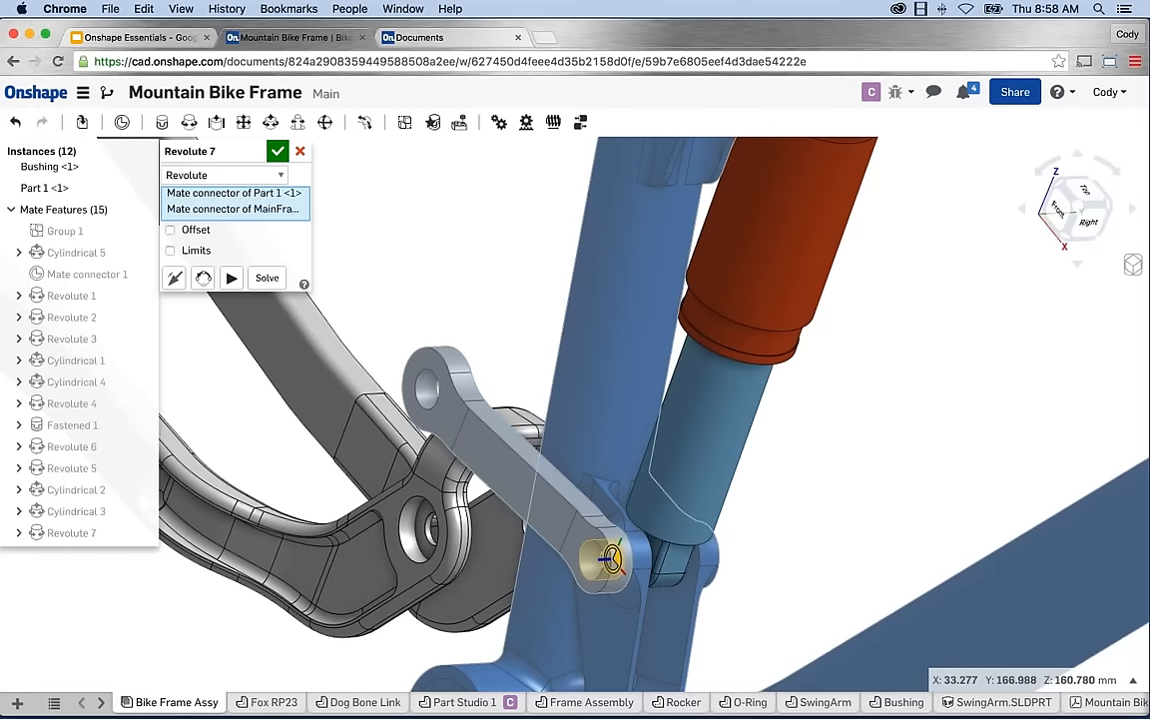
pyautogui.scroll(-2, 431, 295)
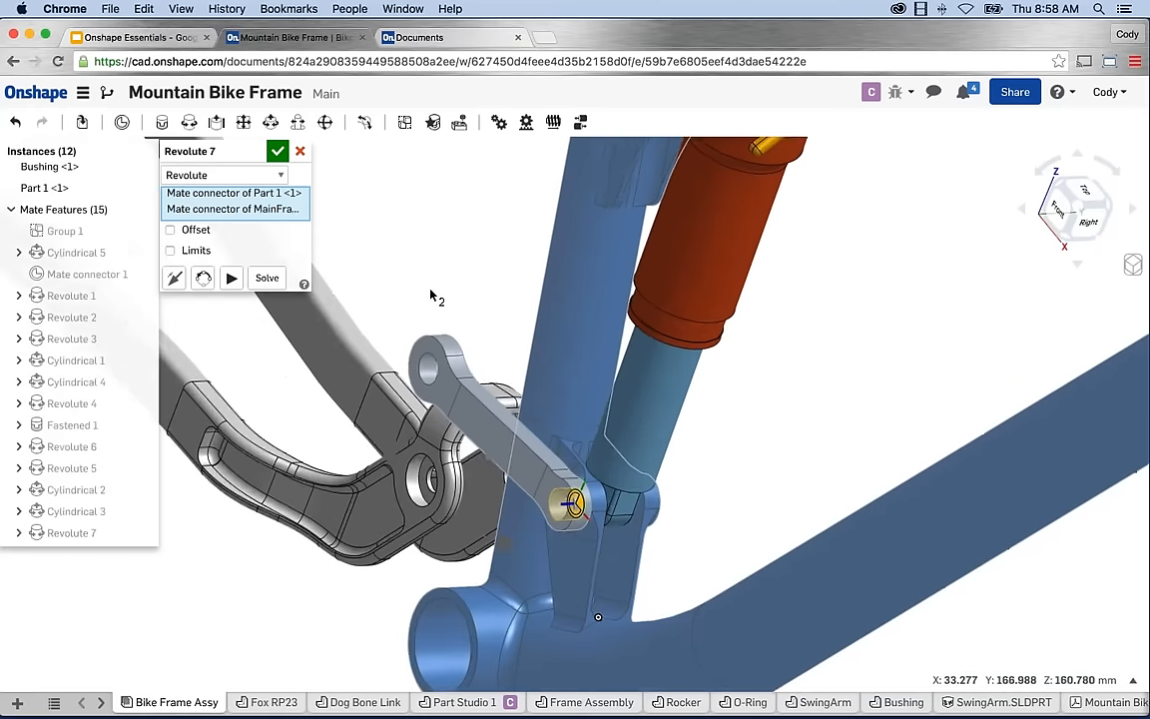
pyautogui.scroll(-1, 430, 295)
pyautogui.moveTo(414, 287); pyautogui.dragTo(460, 293, button='middle')
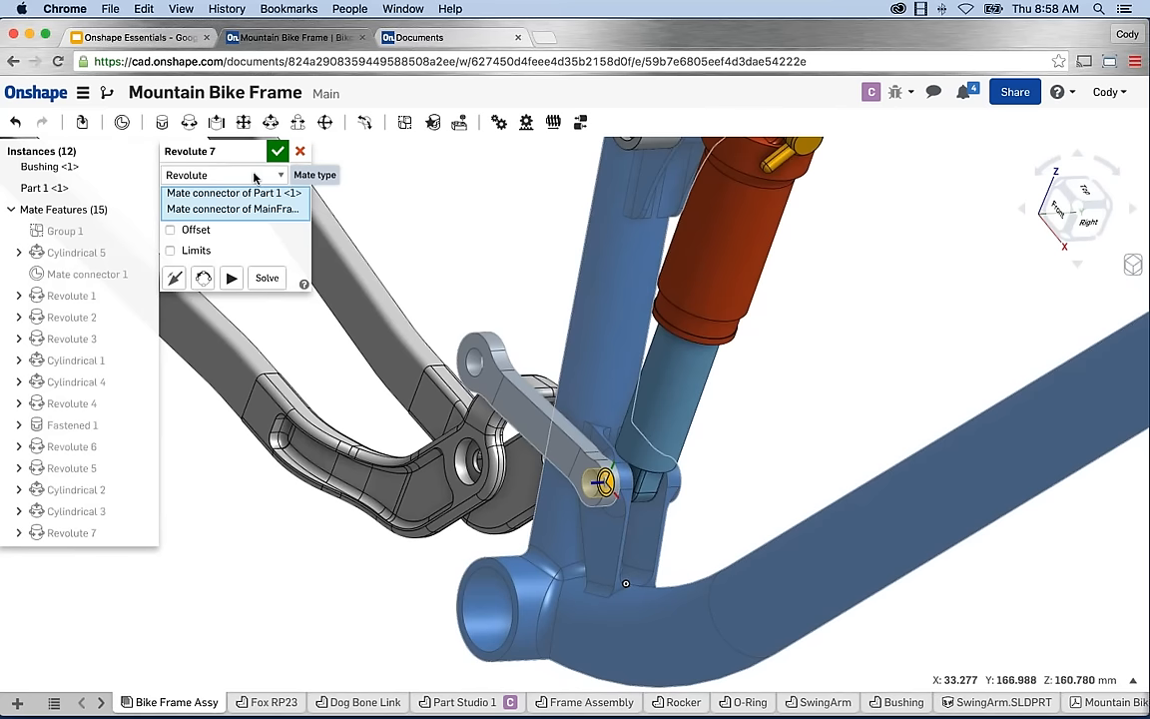
# Animate and compare Revolute, Cylindrical and Ball mate types, ending back on Revolute.
pyautogui.click(254, 178)
pyautogui.click(255, 174)
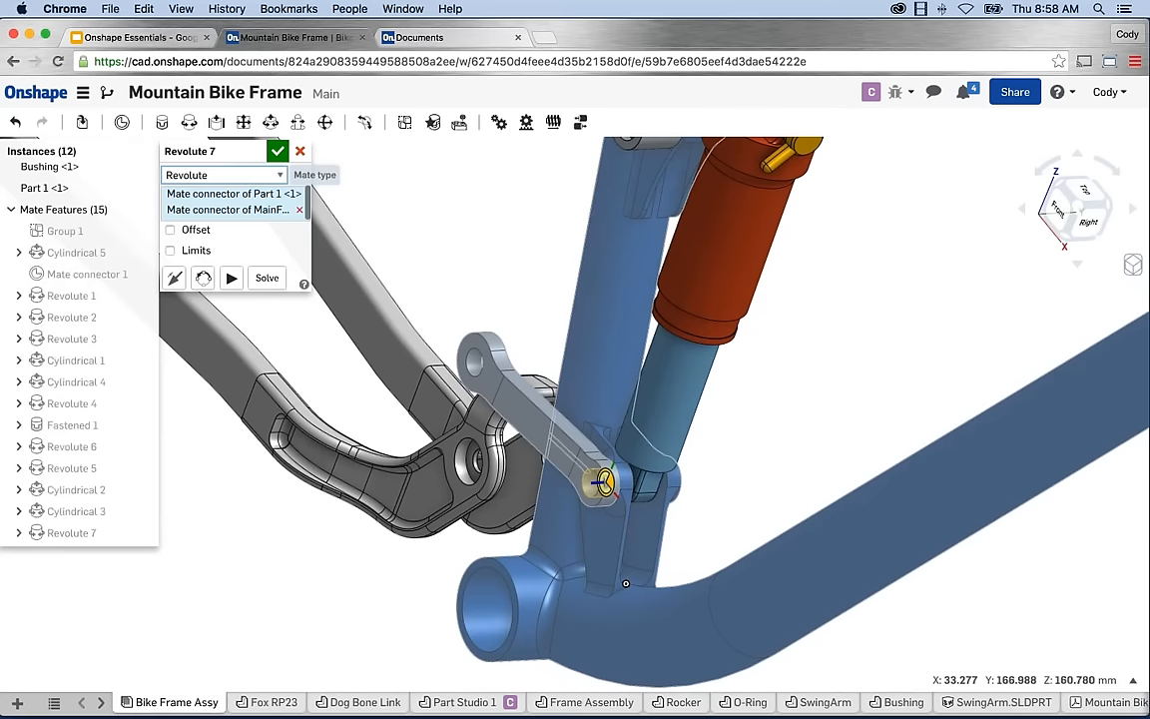
pyautogui.click(231, 281)
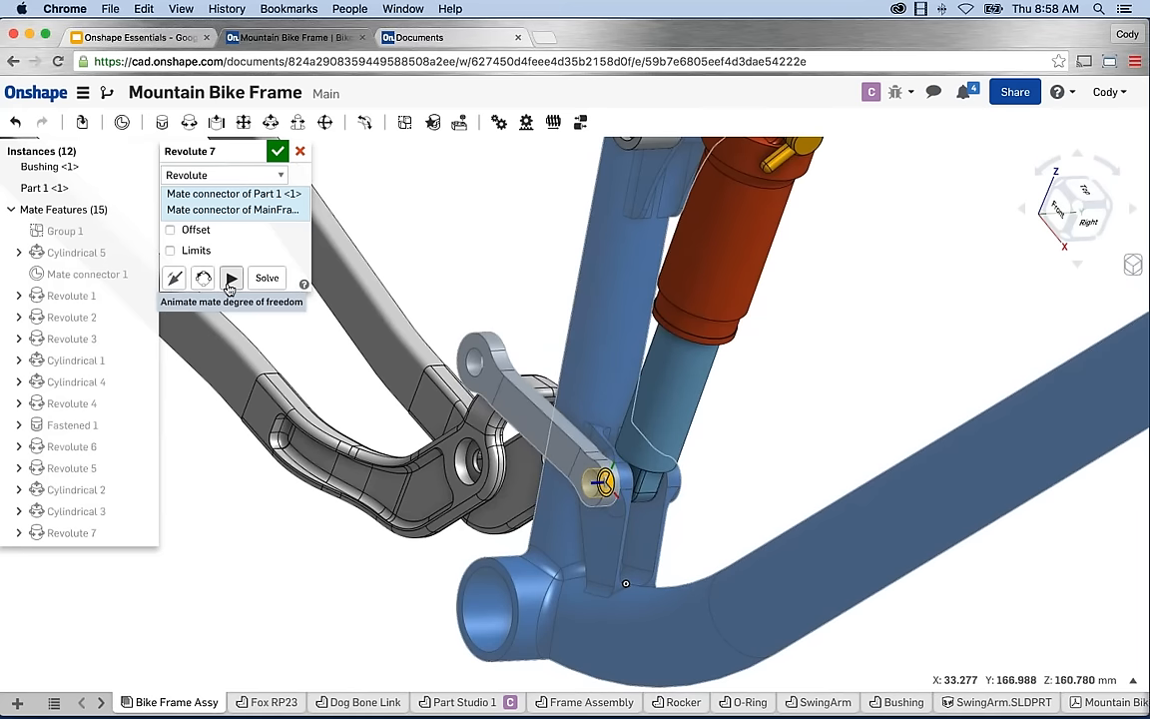
pyautogui.click(229, 175)
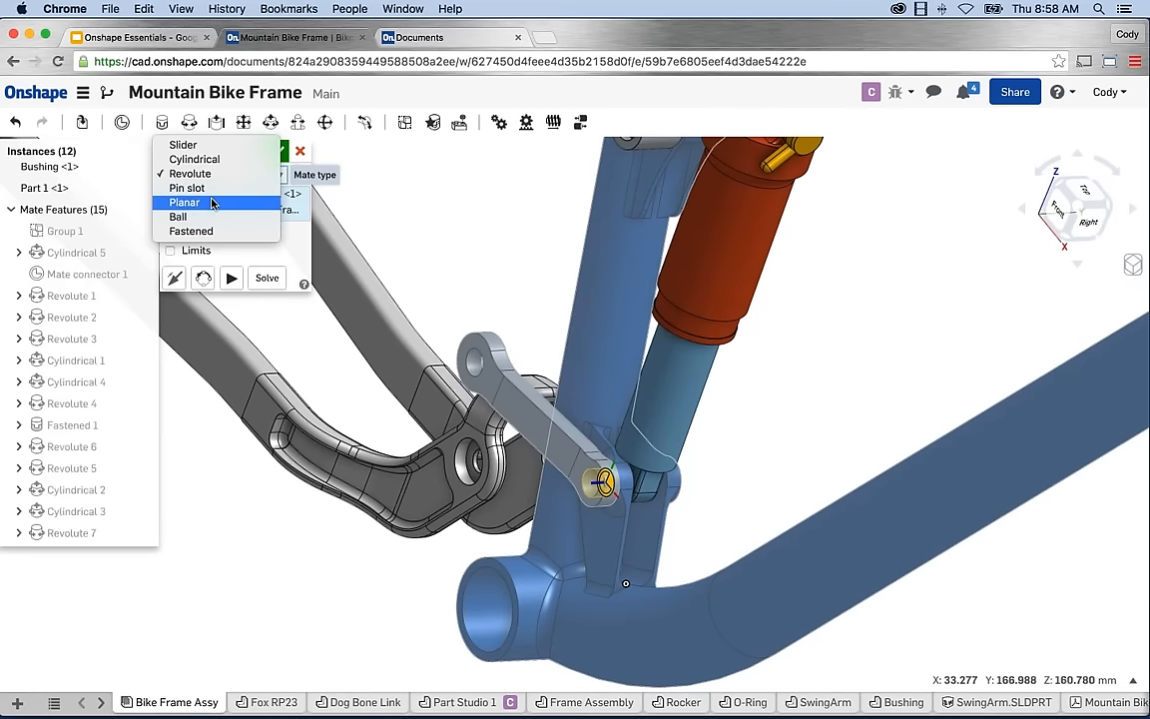
pyautogui.click(194, 159)
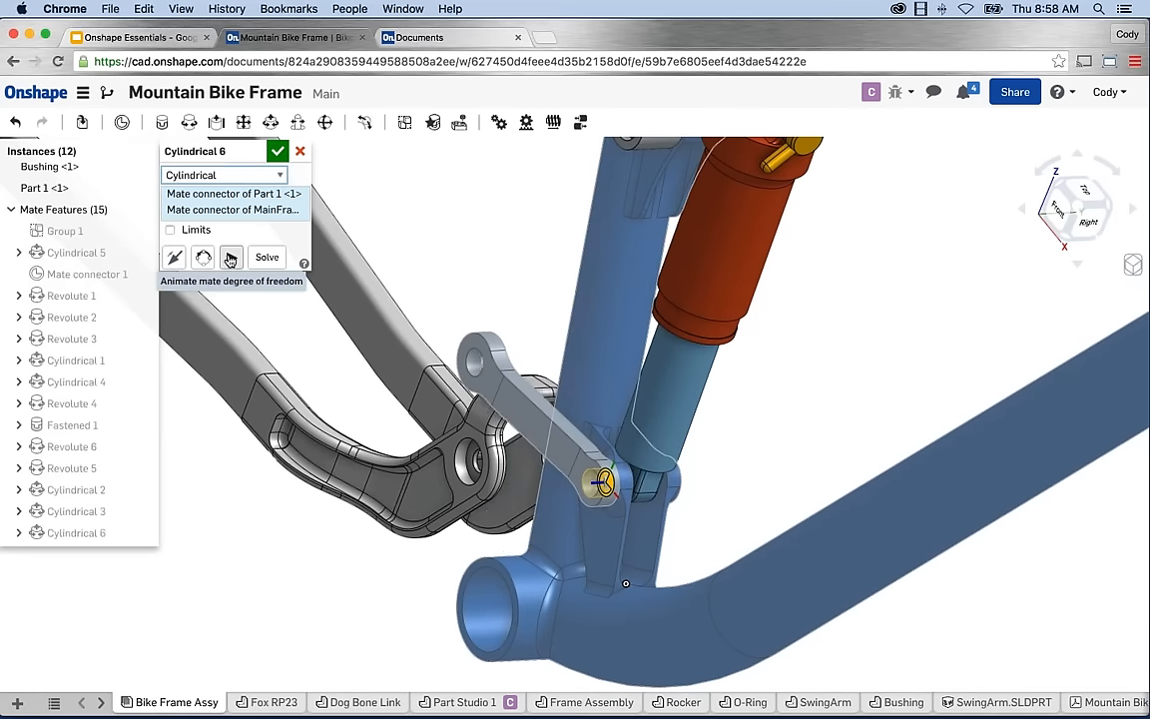
pyautogui.click(231, 259)
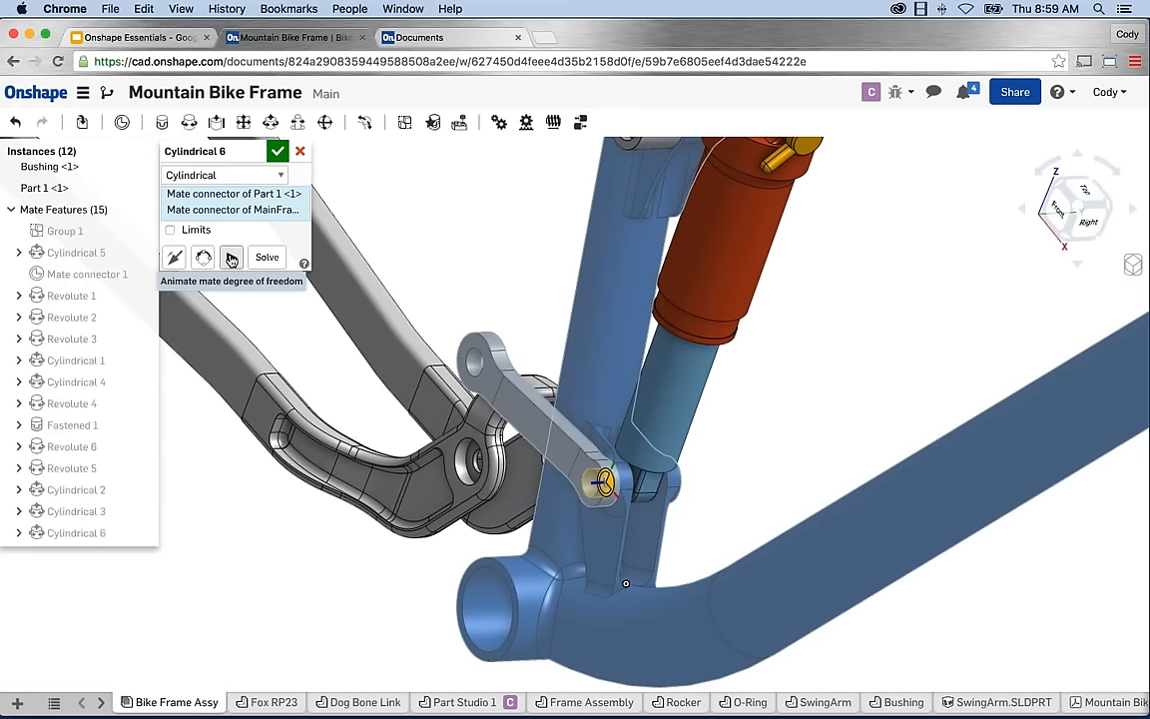
pyautogui.click(239, 176)
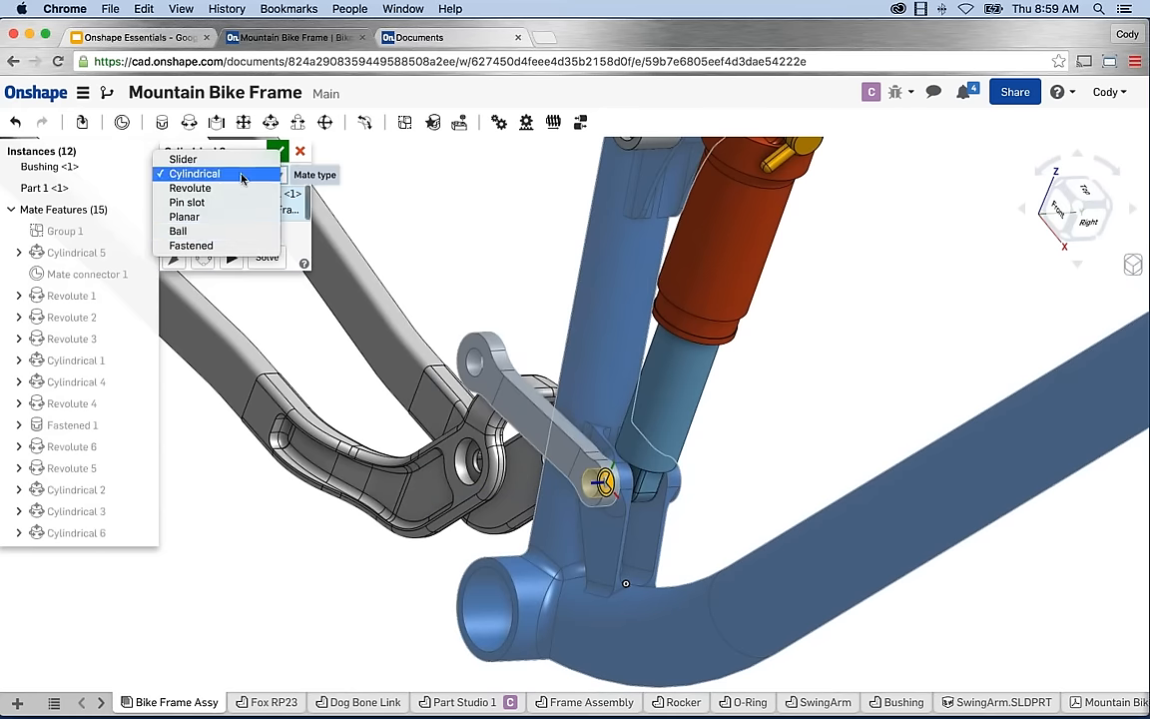
pyautogui.press('Return')
pyautogui.click(230, 237)
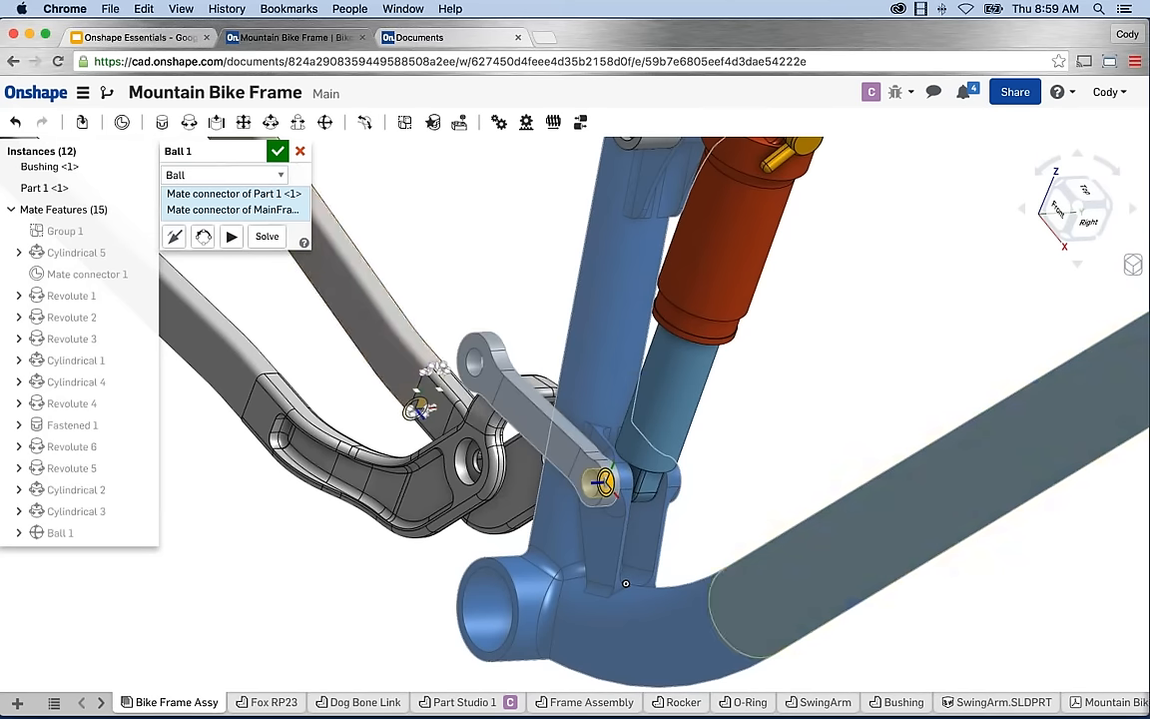
pyautogui.click(240, 174)
pyautogui.click(200, 132)
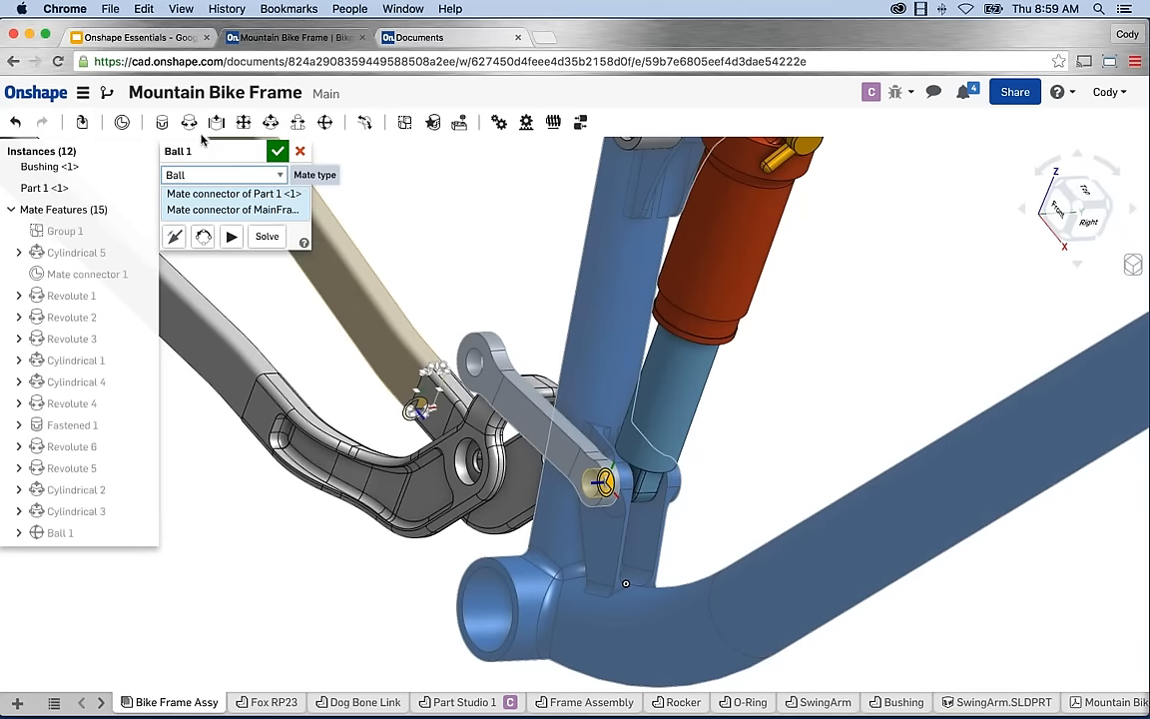
# Accept the revolute mate and swing the dog-bone link upward about its lower shock-mount pivot.
pyautogui.click(279, 152)
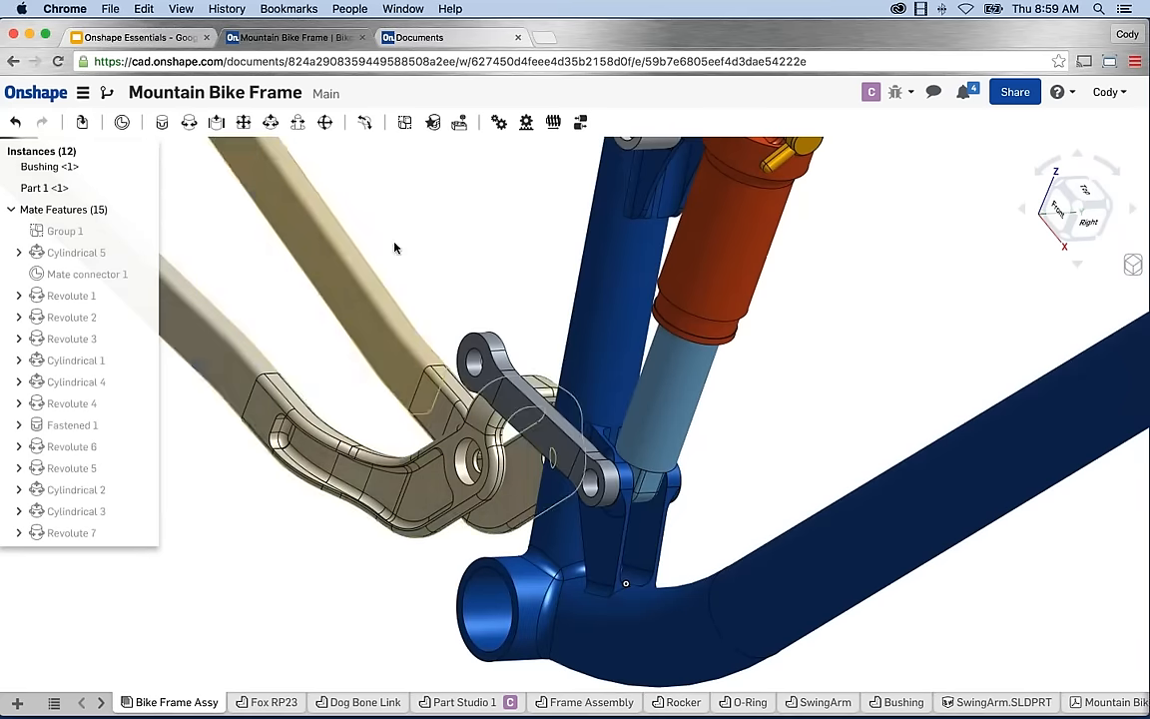
pyautogui.moveTo(409, 244); pyautogui.dragTo(491, 250, button='right')
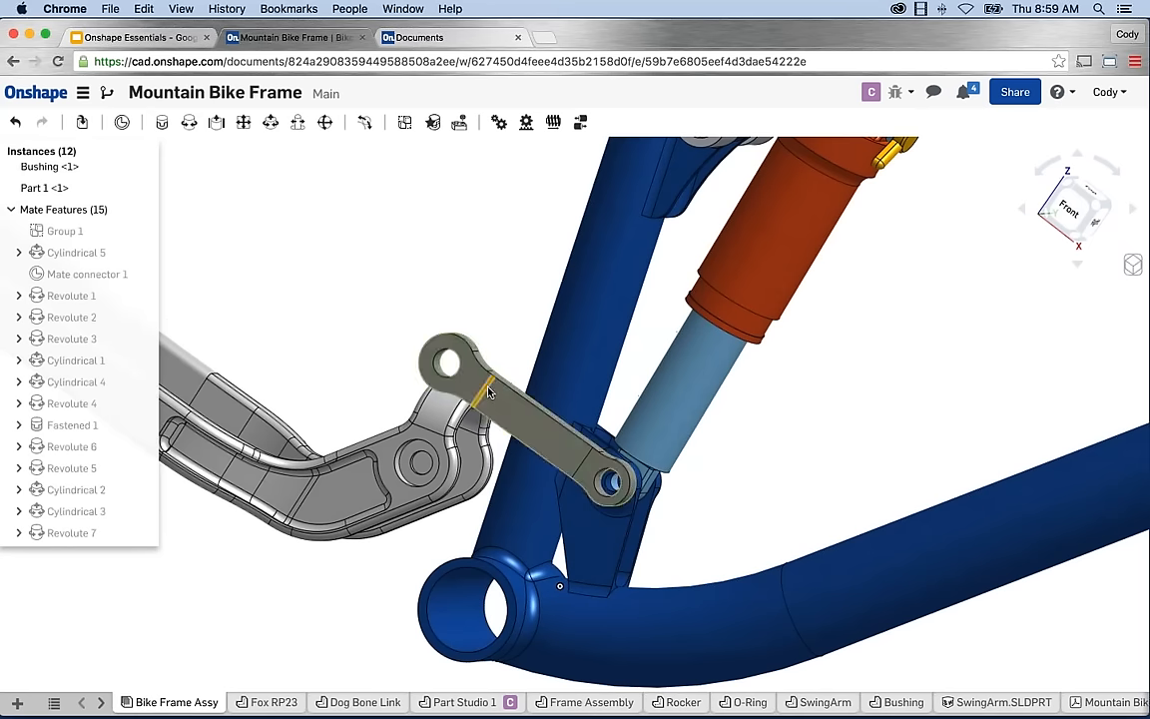
pyautogui.moveTo(489, 393); pyautogui.dragTo(492, 342)
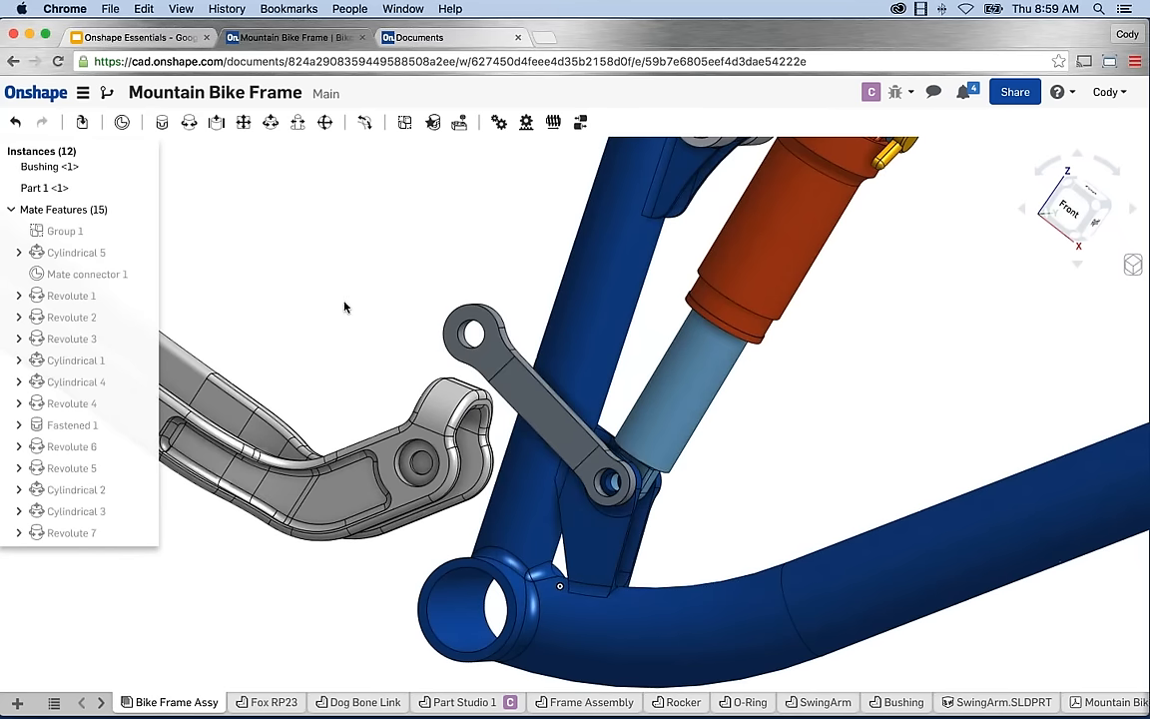
pyautogui.click(272, 128)
# Pair the link's connector with the swingarm hole connector in Cylindrical 6 and solve.
pyautogui.moveTo(403, 210); pyautogui.dragTo(685, 343, button='right')
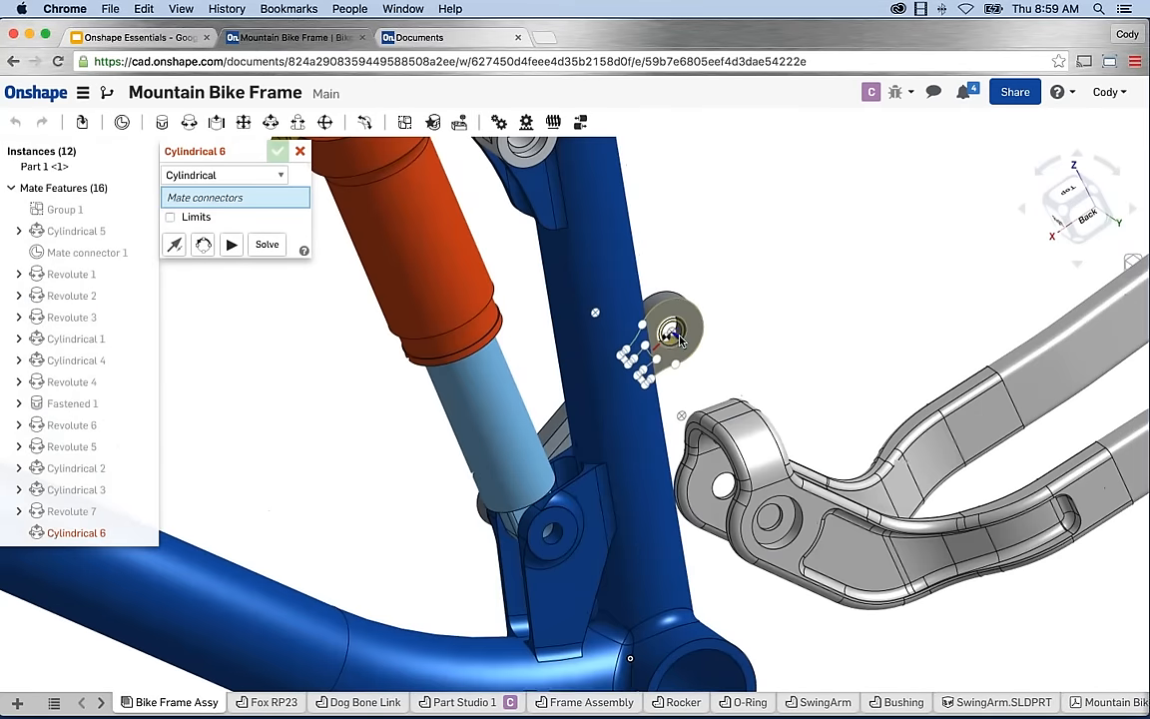
pyautogui.click(665, 329)
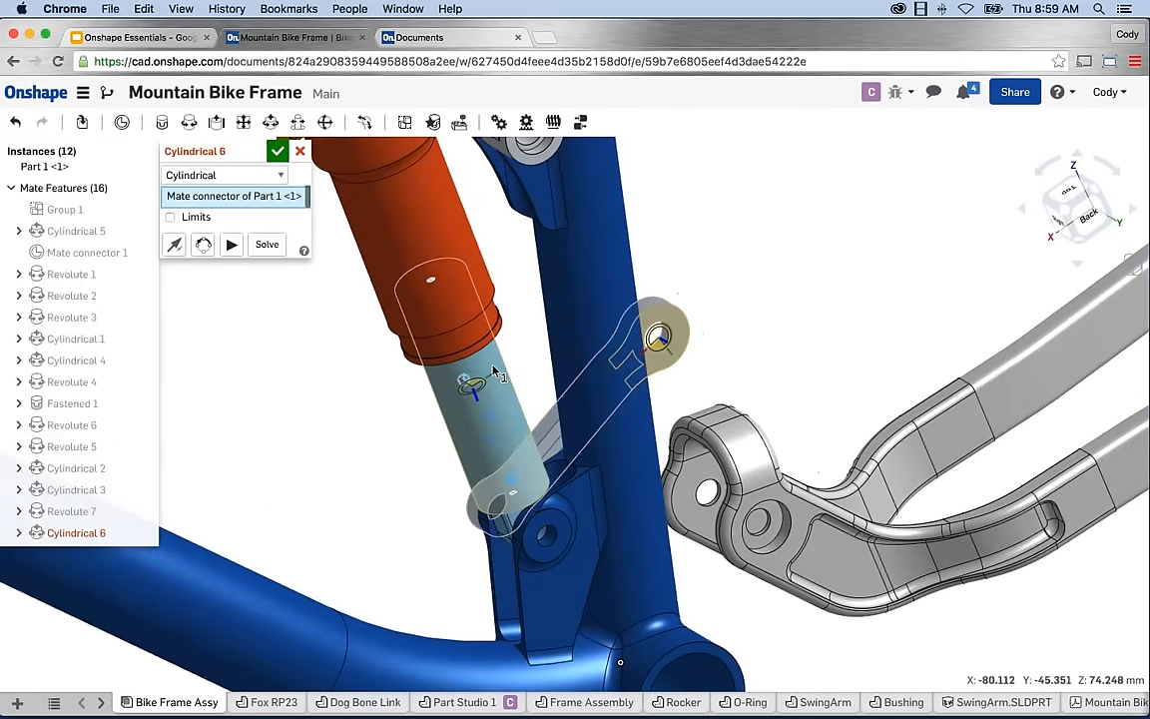
pyautogui.moveTo(467, 388); pyautogui.dragTo(759, 449, button='right')
pyautogui.scroll(3, 216, 444)
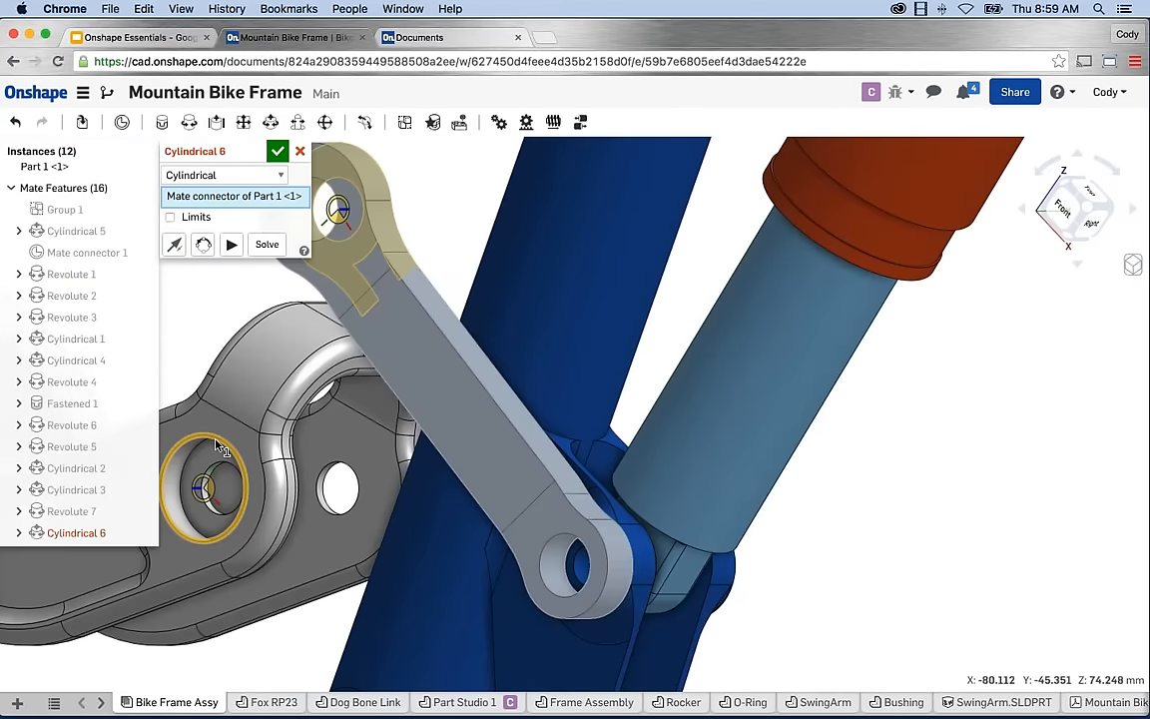
pyautogui.click(216, 445)
pyautogui.scroll(-5, 446, 471)
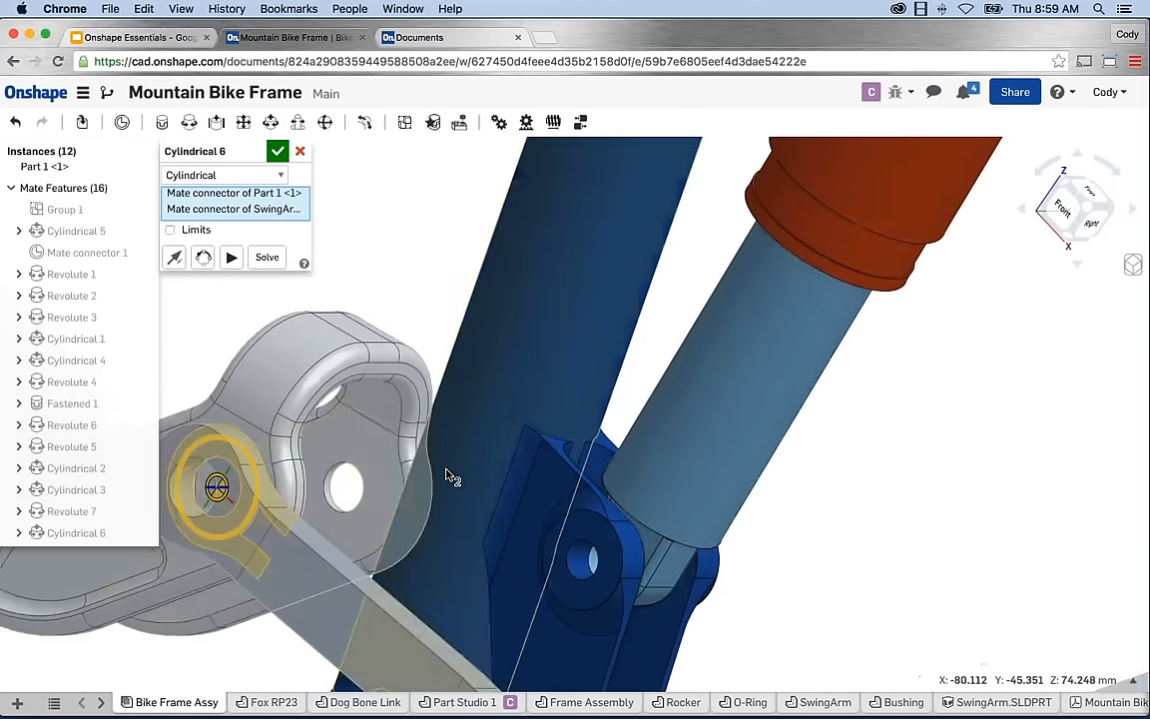
pyautogui.scroll(2, 439, 479)
pyautogui.scroll(-3, 469, 483)
pyautogui.scroll(3, 407, 491)
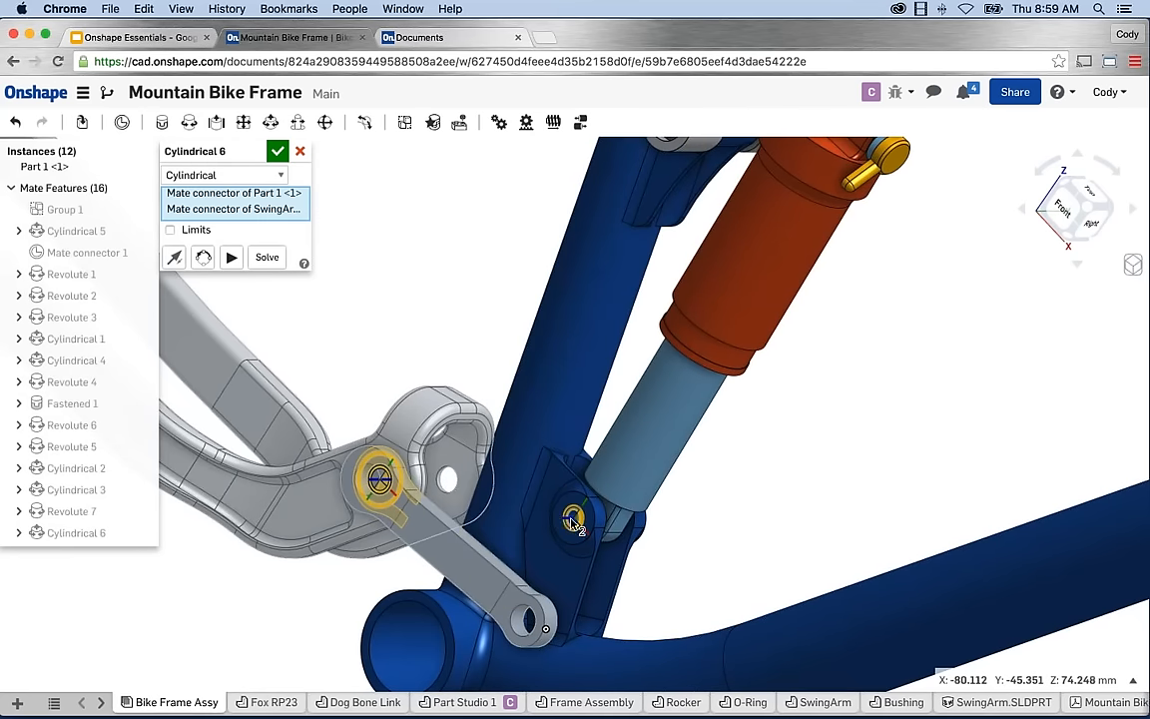
pyautogui.click(267, 258)
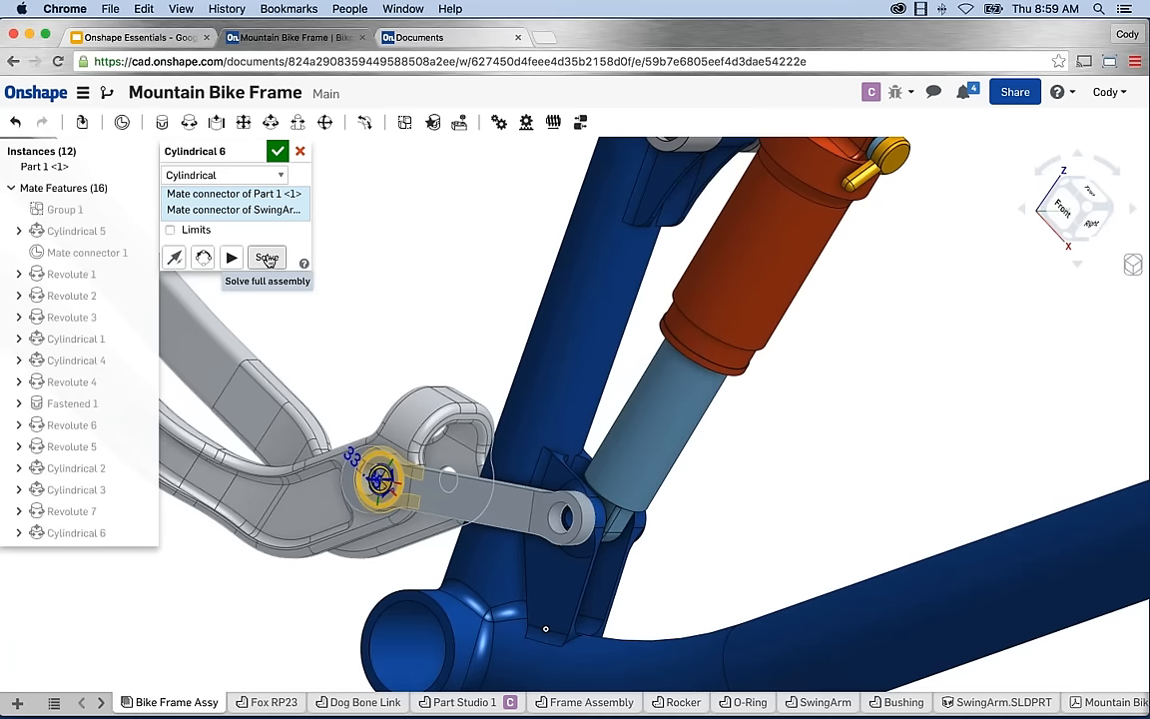
# Accept Cylindrical 6, then lift the rear swingarm to check the linkage and shock follow.
pyautogui.click(279, 152)
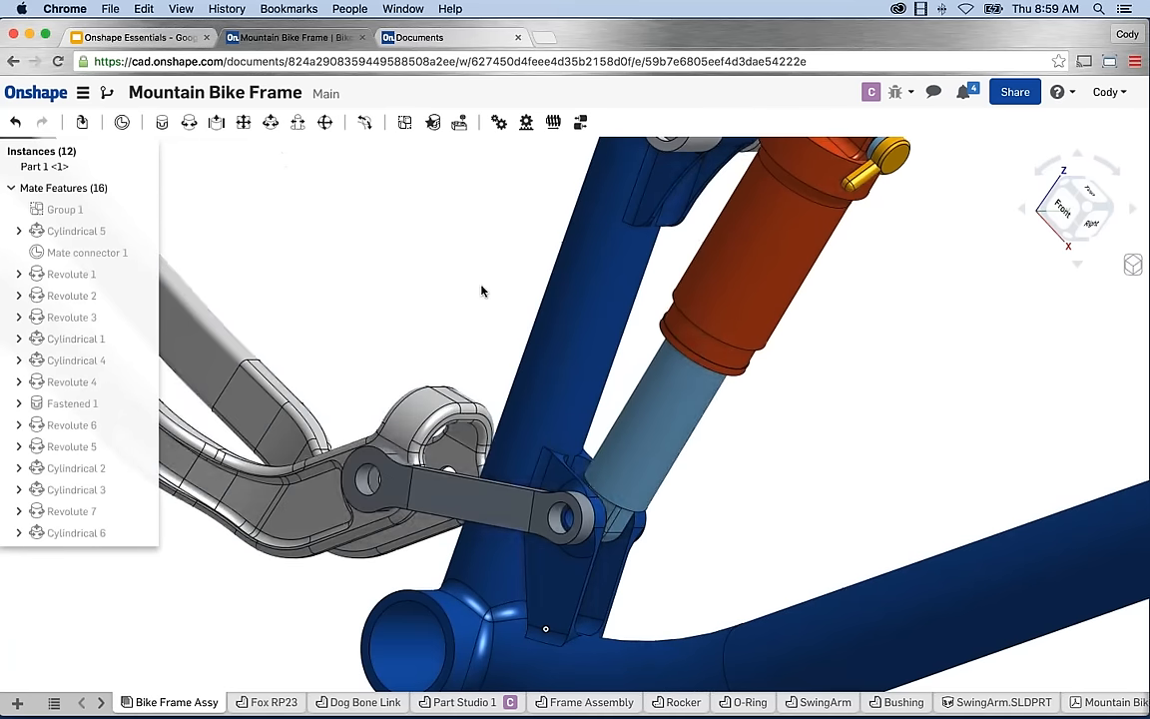
pyautogui.scroll(-5, 421, 290)
pyautogui.moveTo(496, 329); pyautogui.dragTo(522, 356, button='middle')
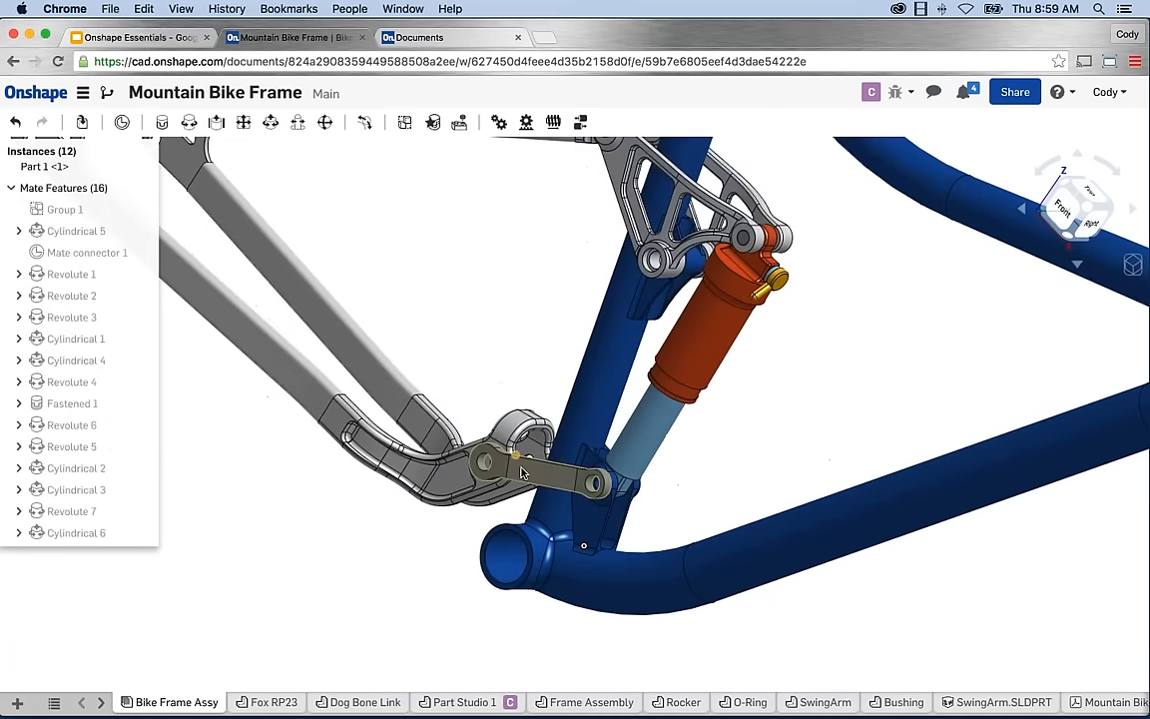
pyautogui.scroll(-3, 542, 505)
pyautogui.moveTo(463, 404); pyautogui.dragTo(466, 432, button='middle')
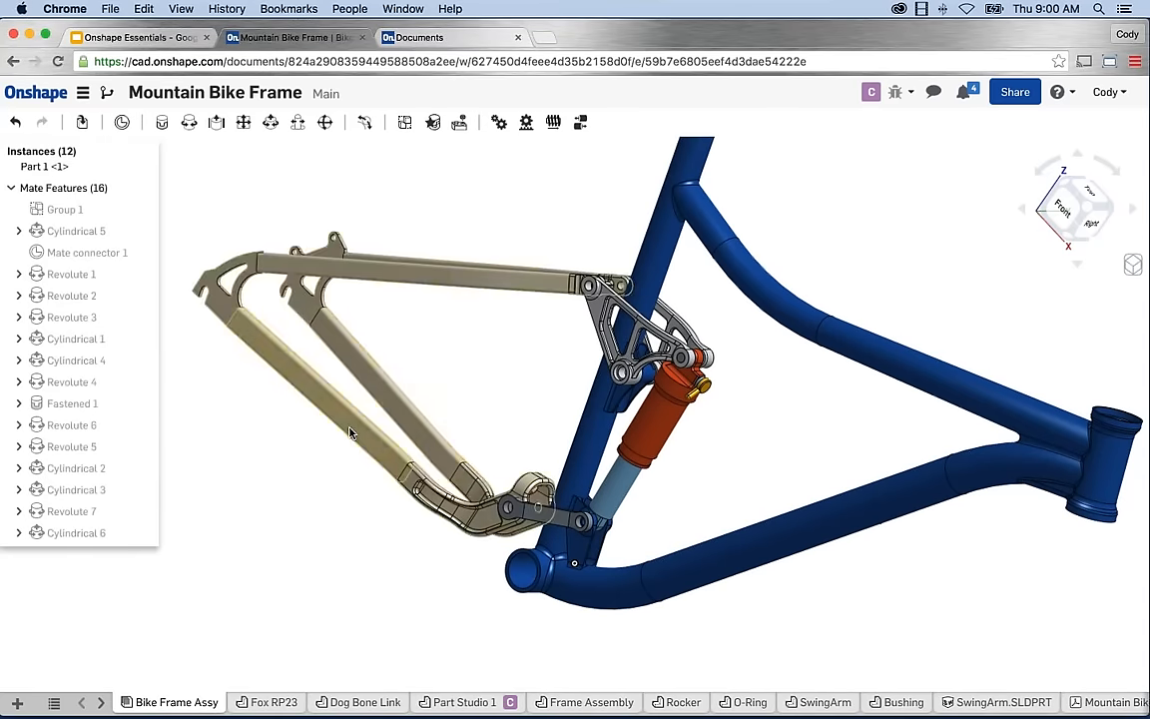
pyautogui.moveTo(349, 433); pyautogui.dragTo(395, 413)
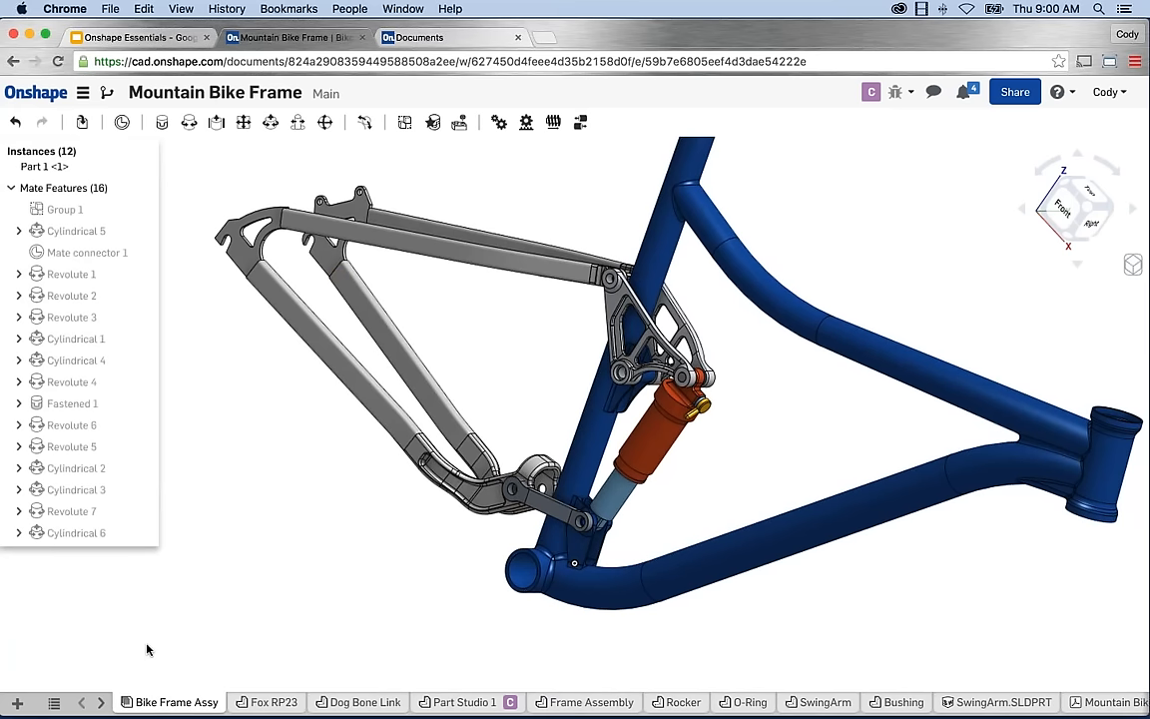
# Create Drawing 1 from the Onshape ISO_A4.dwt template with no views.
pyautogui.click(17, 703)
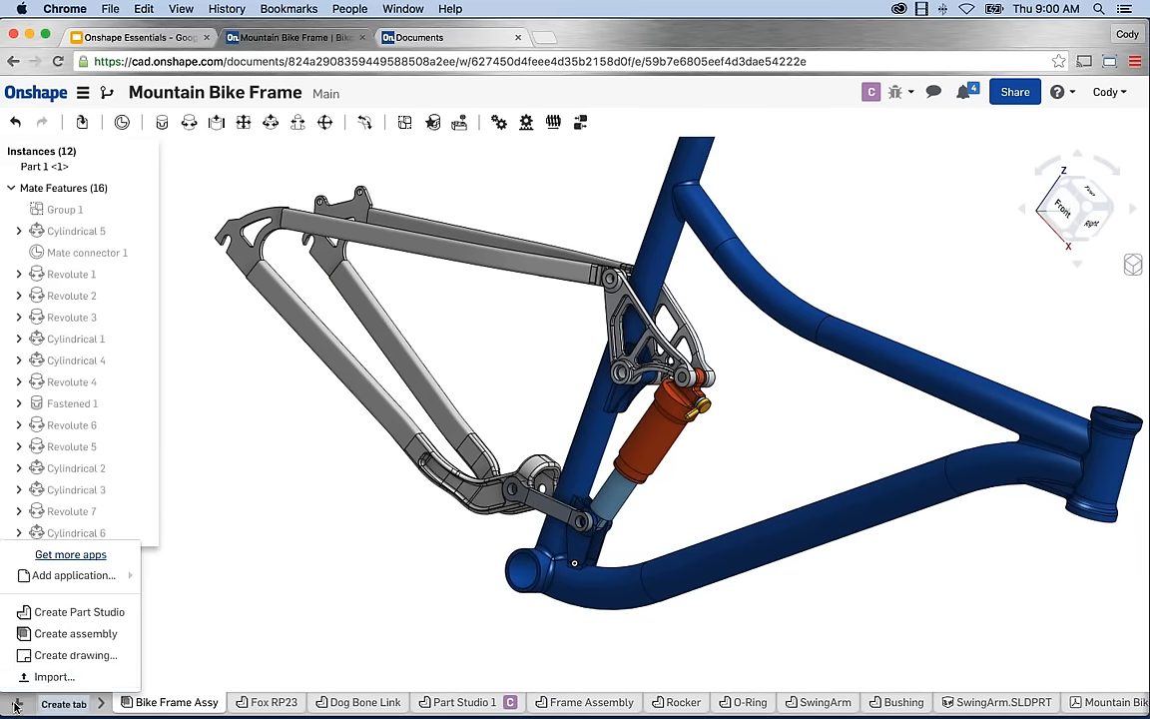
pyautogui.click(76, 656)
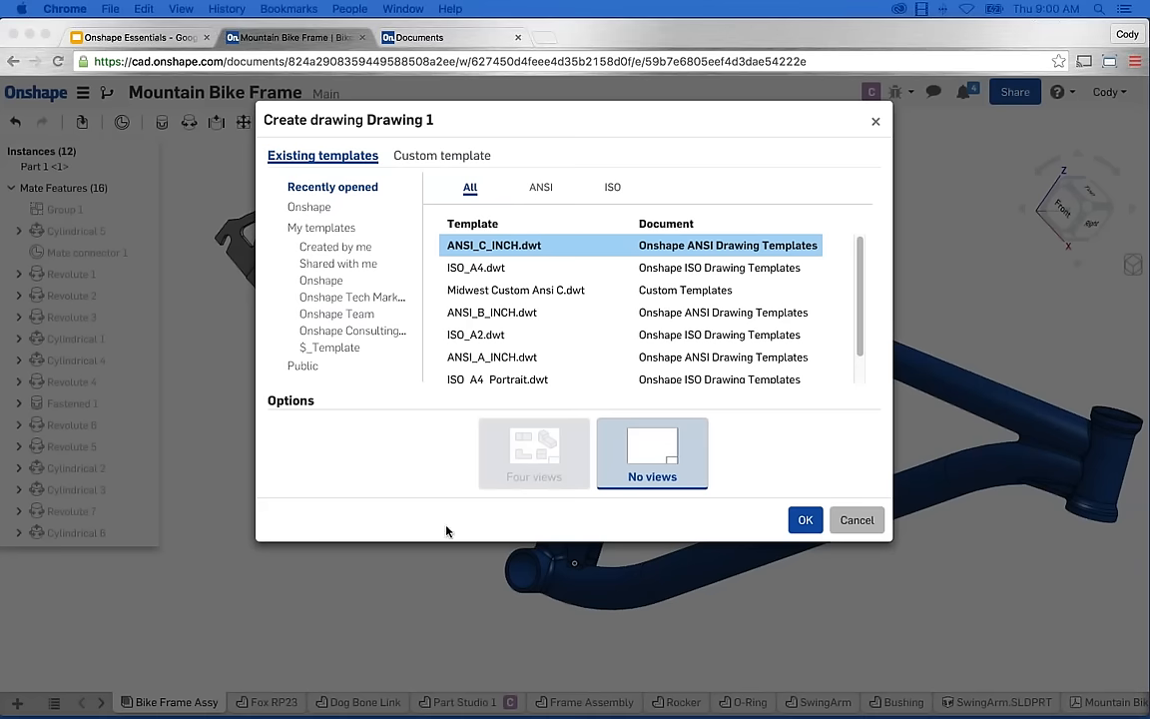
pyautogui.click(324, 211)
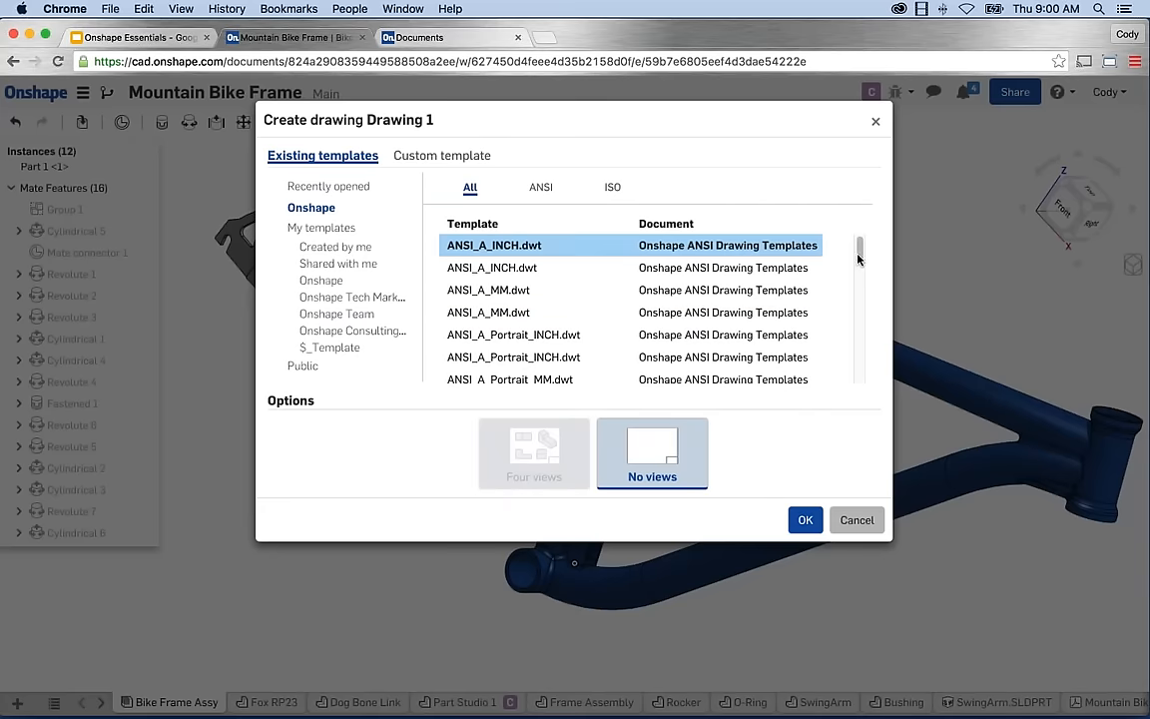
pyautogui.moveTo(859, 257); pyautogui.dragTo(864, 361)
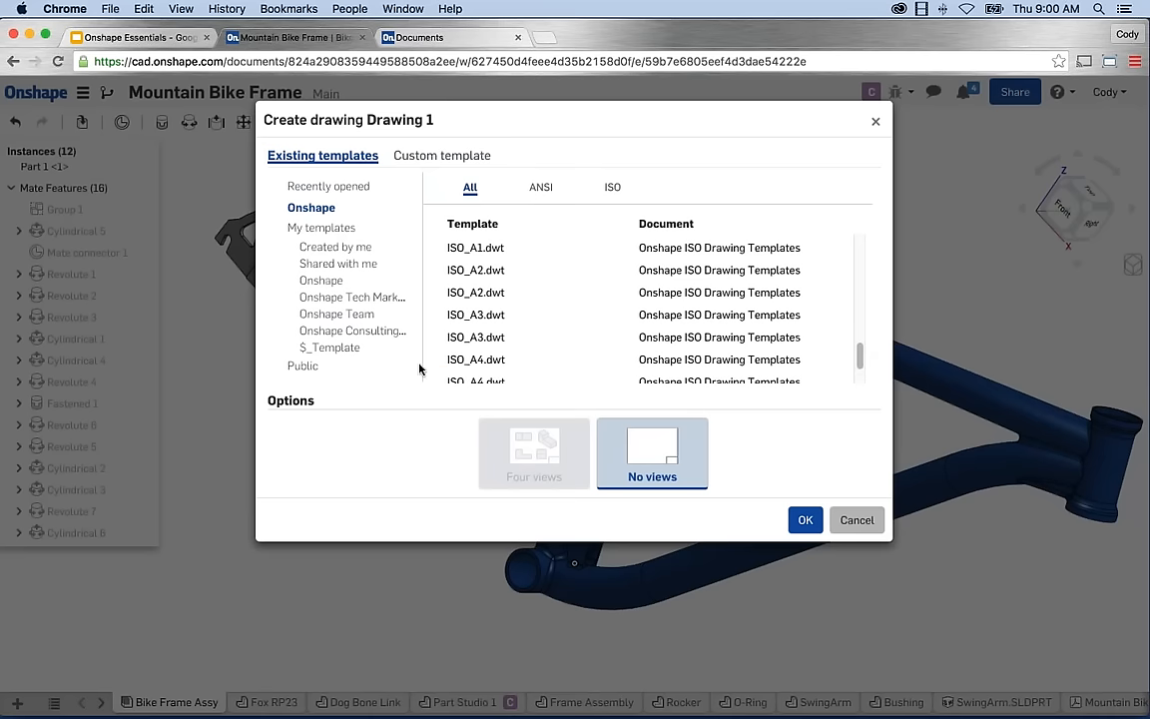
pyautogui.click(543, 366)
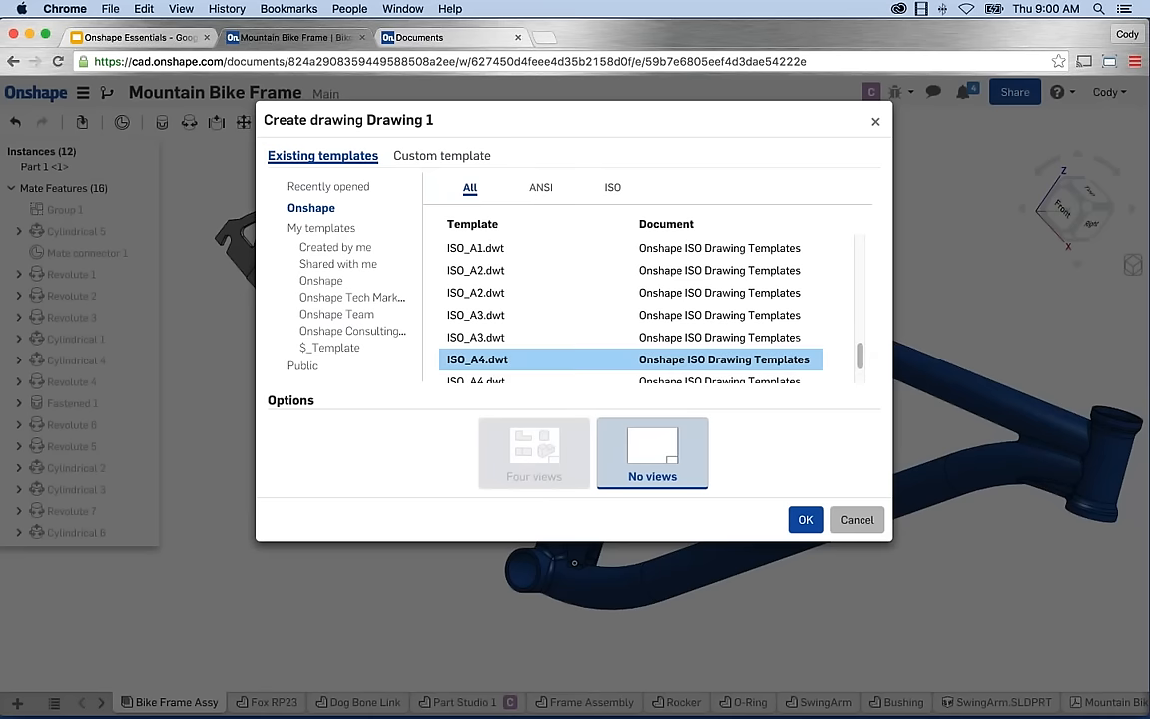
pyautogui.click(806, 520)
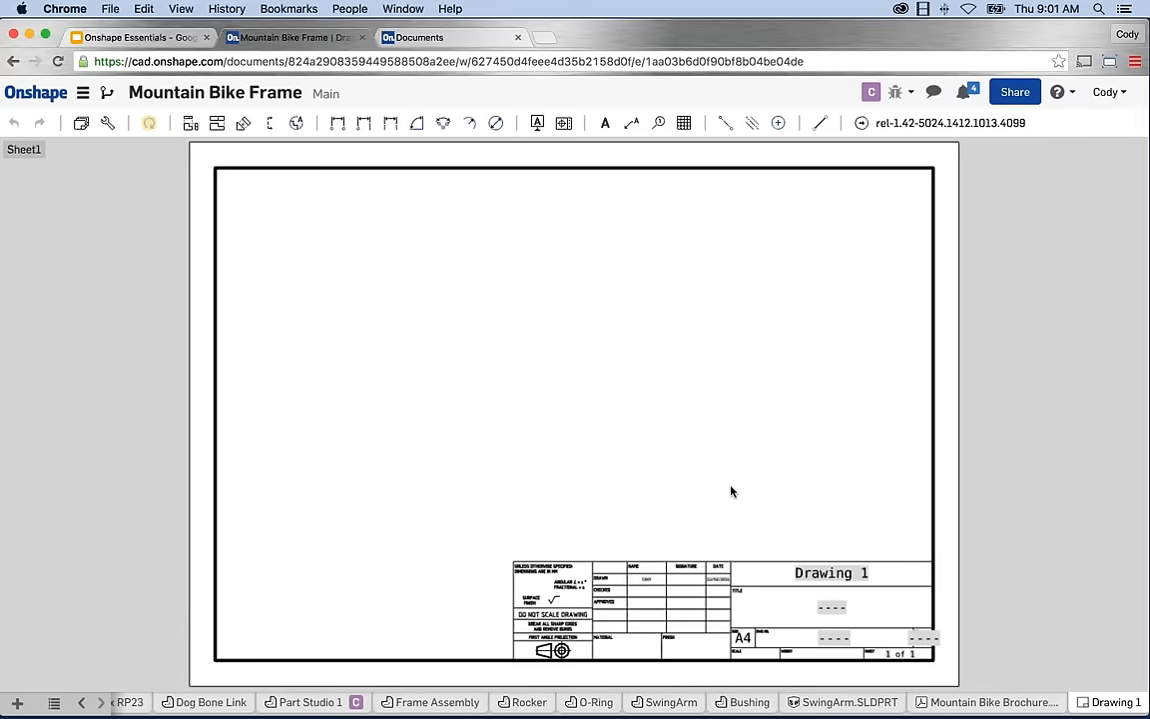
# Place Part 1 of Part Studio 1 on the sheet as the front base view.
pyautogui.moveTo(419, 287); pyautogui.dragTo(431, 447)
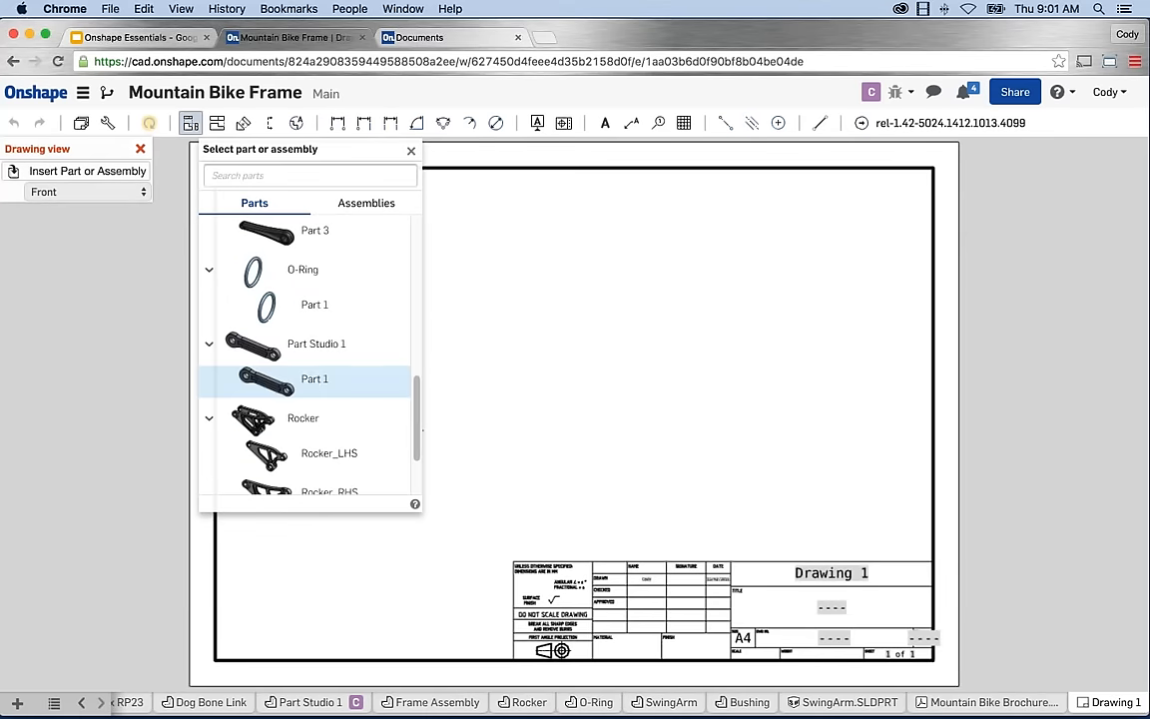
pyautogui.click(310, 377)
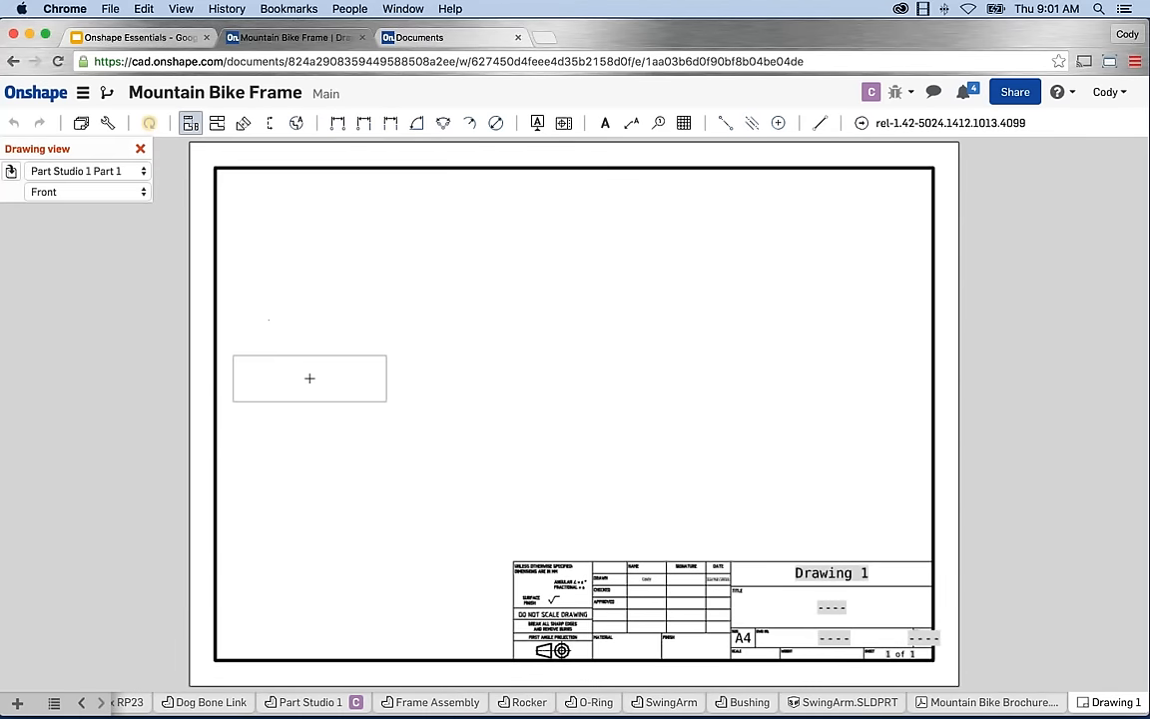
pyautogui.click(364, 476)
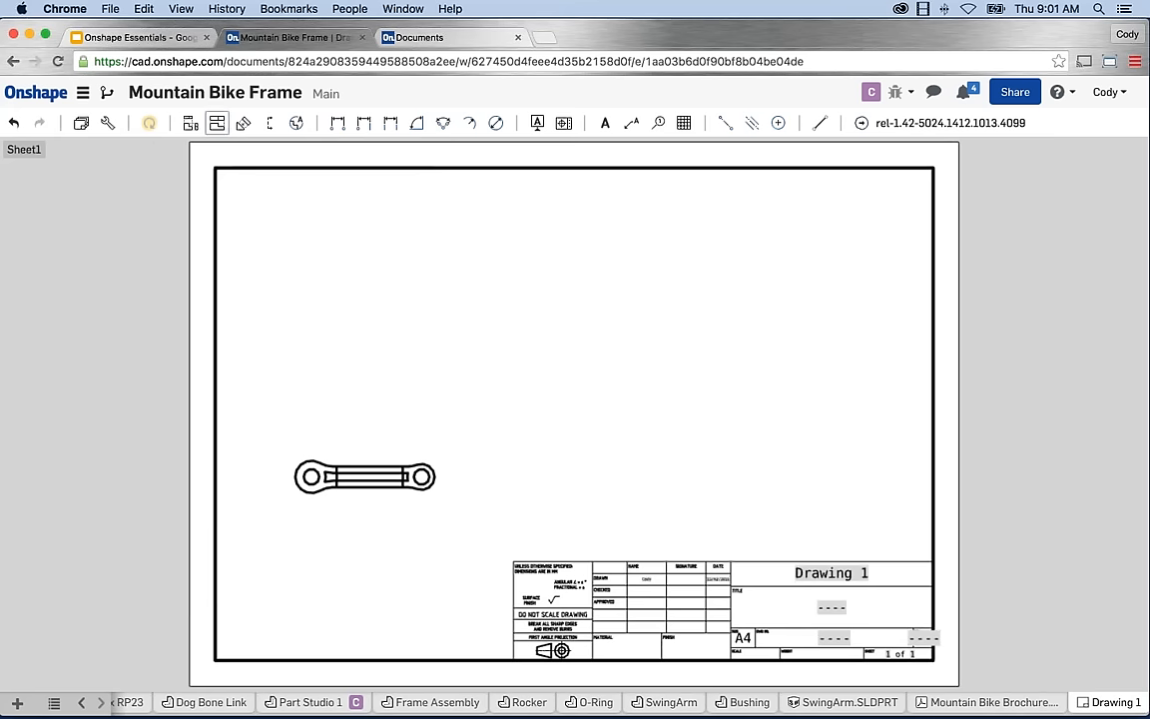
# Project three views from the front view: above, to the right, and isometric upper right.
pyautogui.click(217, 122)
pyautogui.click(398, 457)
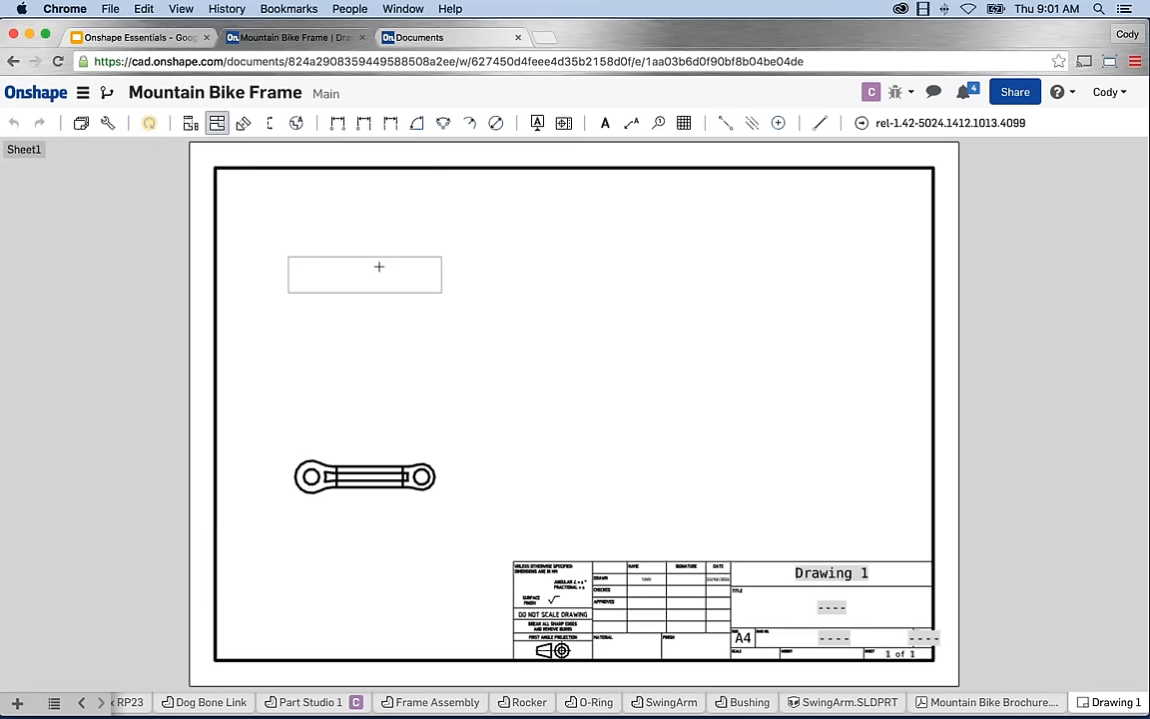
pyautogui.click(364, 329)
pyautogui.click(217, 122)
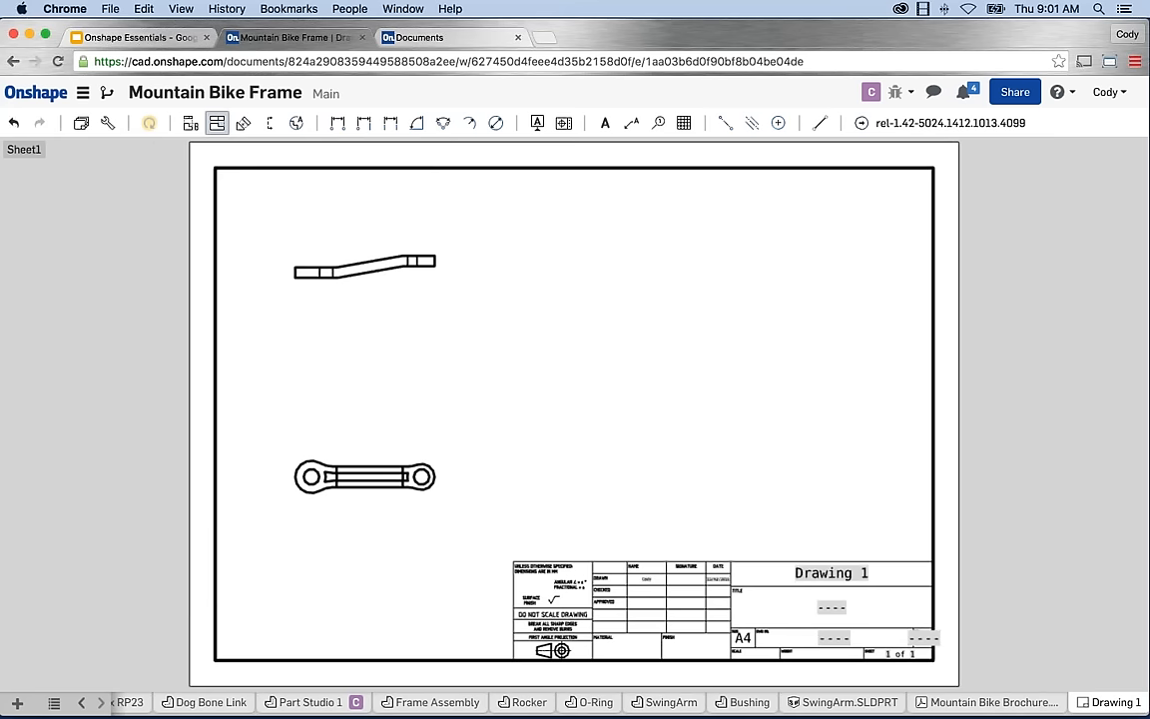
pyautogui.click(397, 451)
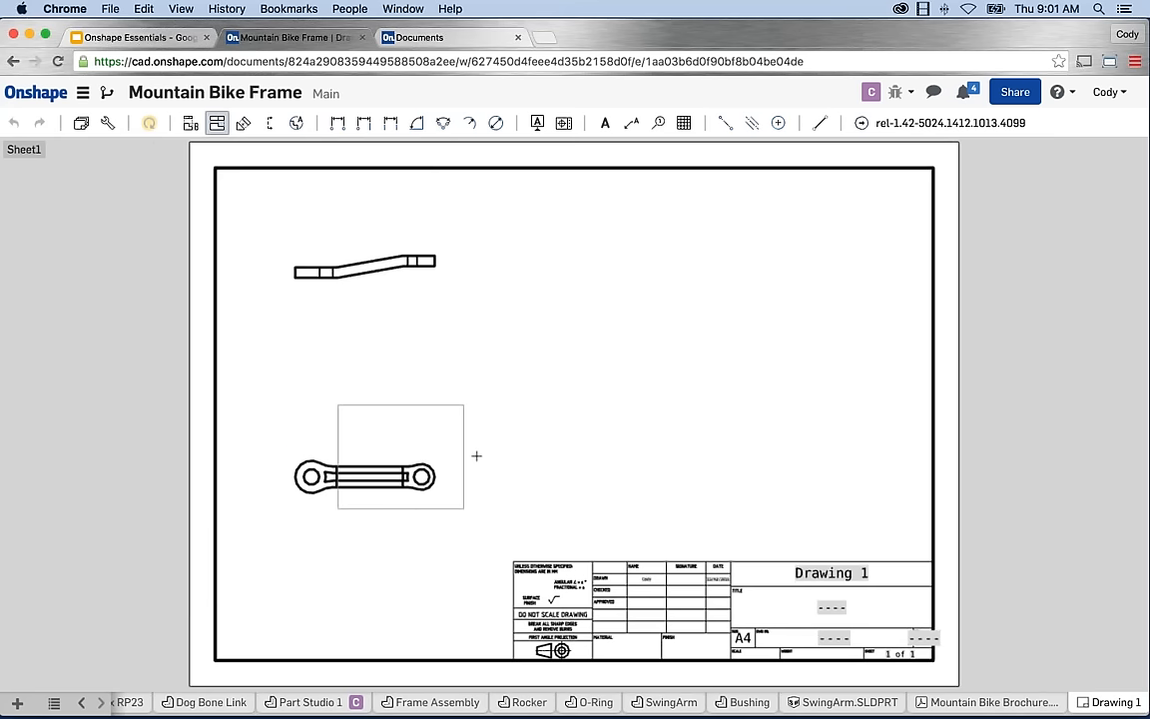
pyautogui.click(793, 475)
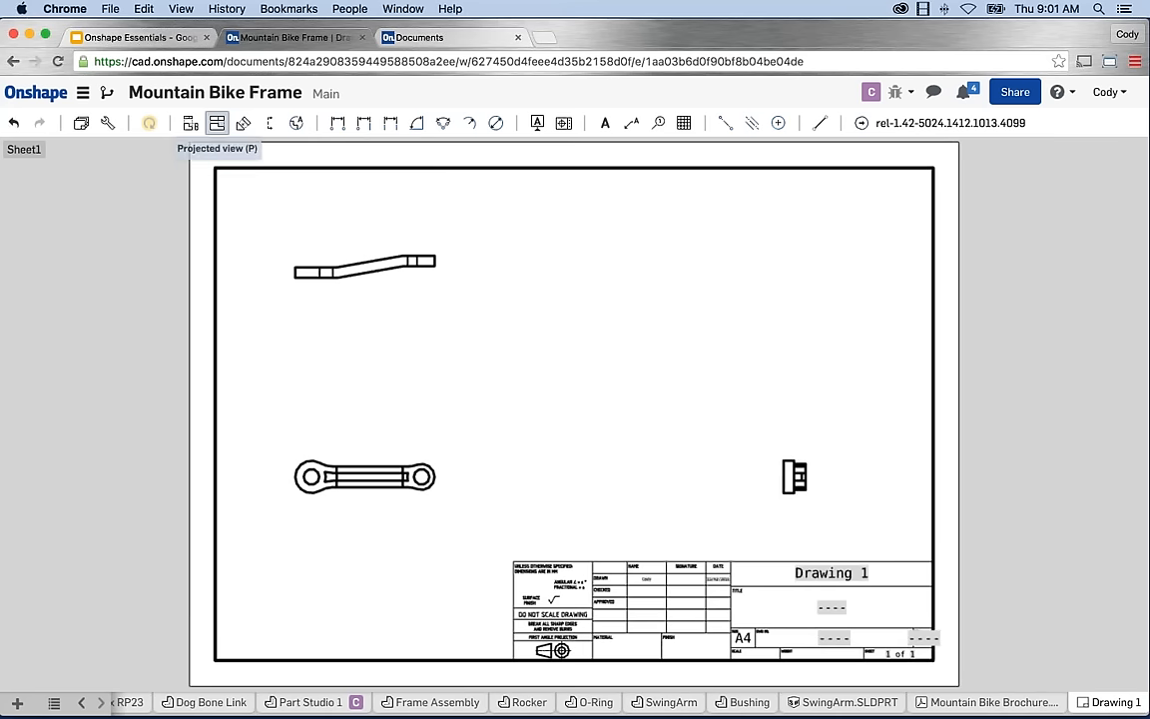
pyautogui.click(216, 121)
pyautogui.click(371, 452)
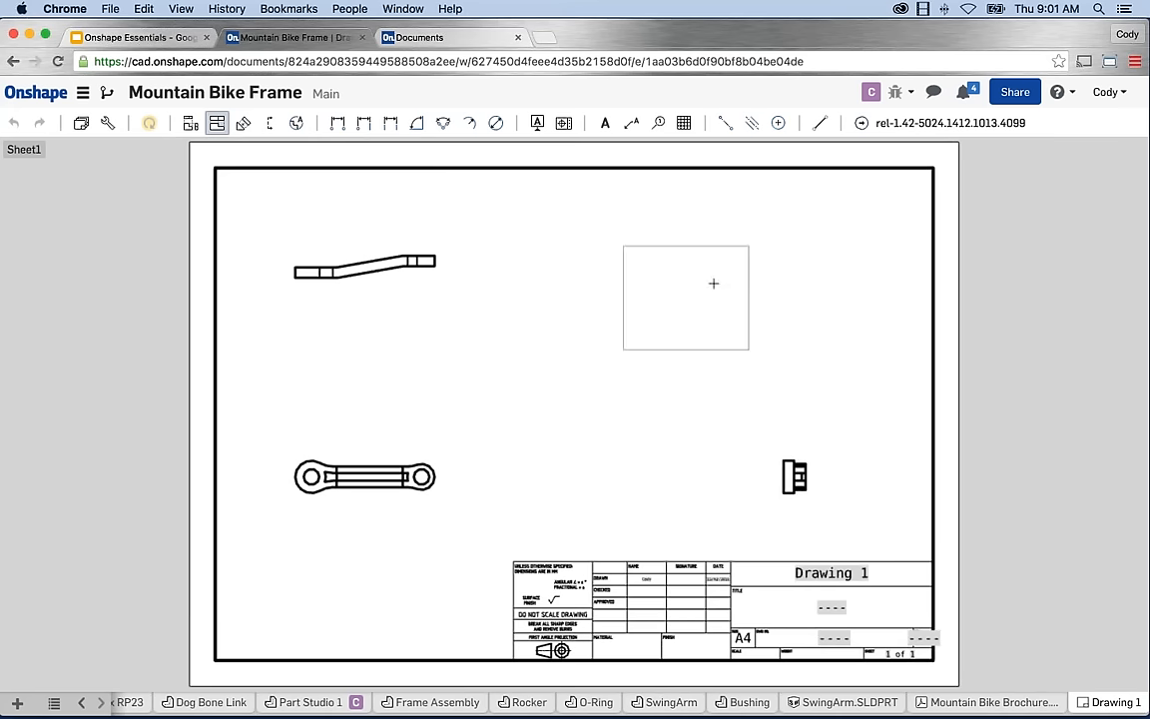
pyautogui.click(817, 257)
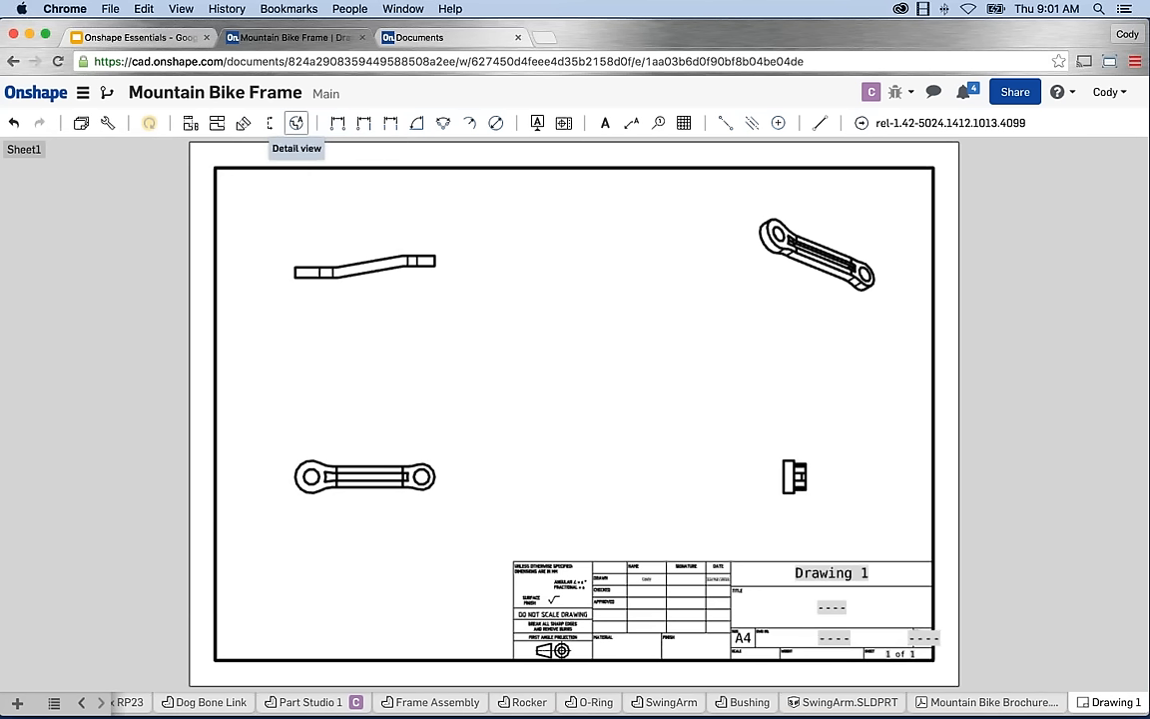
# Dimension 85 between the front view's hole centres and 107.5 overall length on the upper view.
pyautogui.click(338, 122)
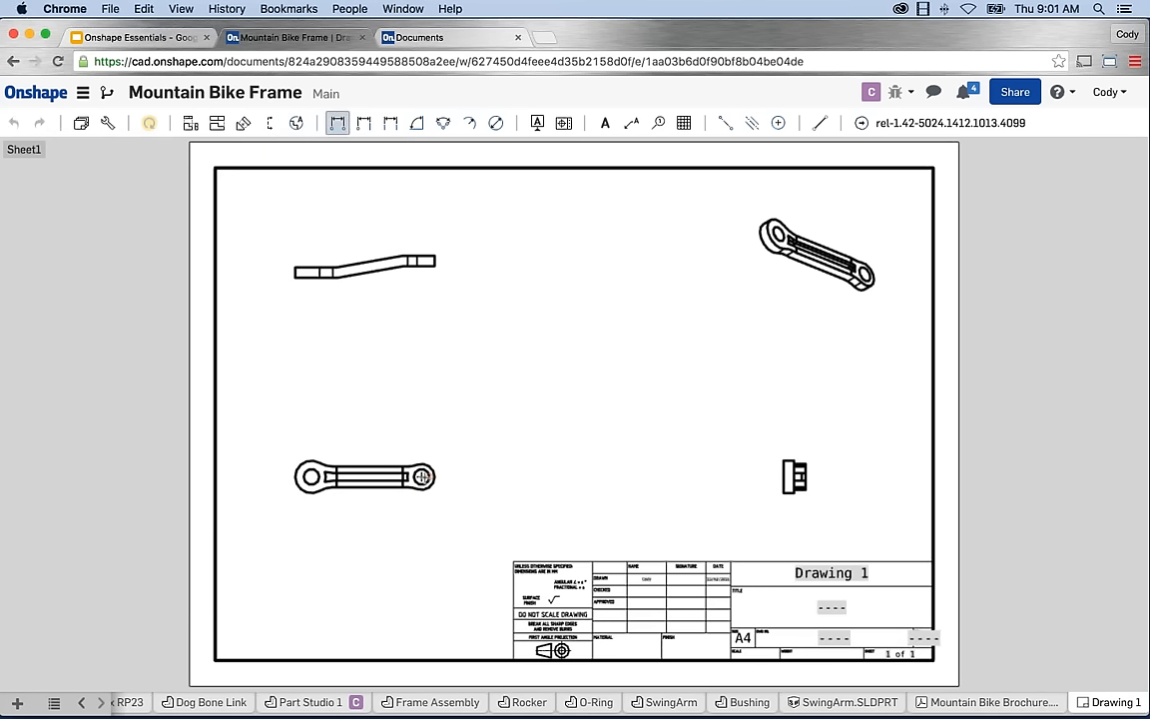
pyautogui.click(423, 476)
pyautogui.click(312, 476)
pyautogui.click(362, 408)
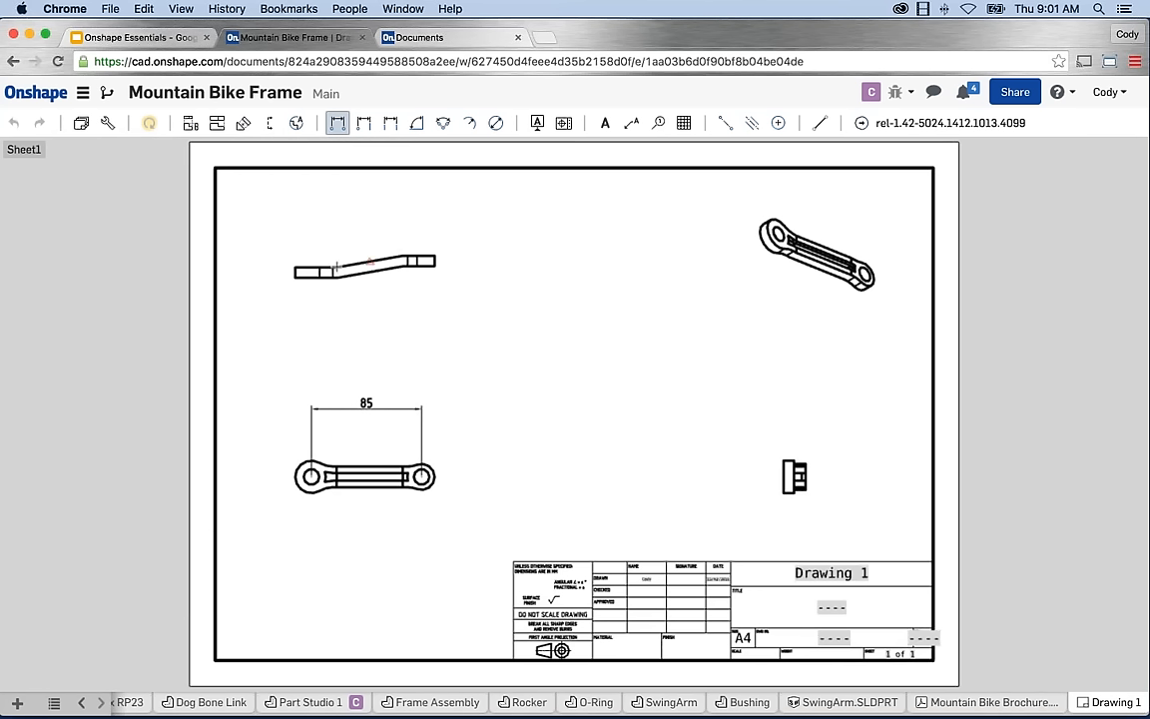
pyautogui.click(293, 272)
pyautogui.click(434, 261)
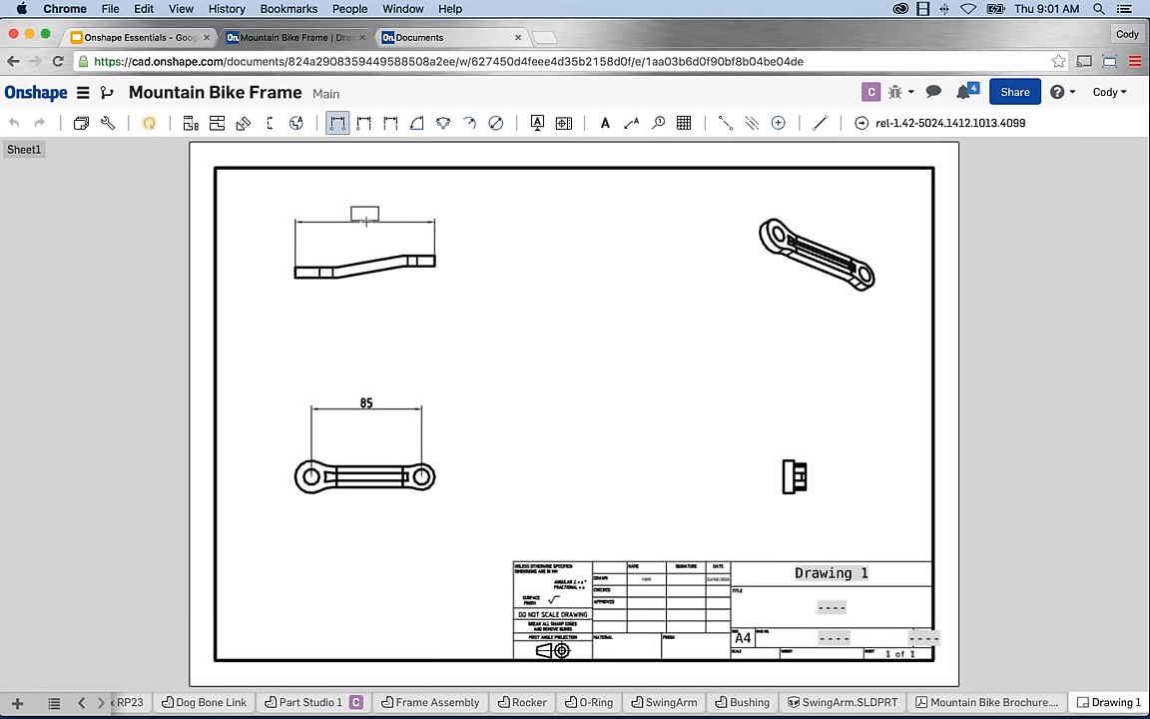
pyautogui.click(366, 221)
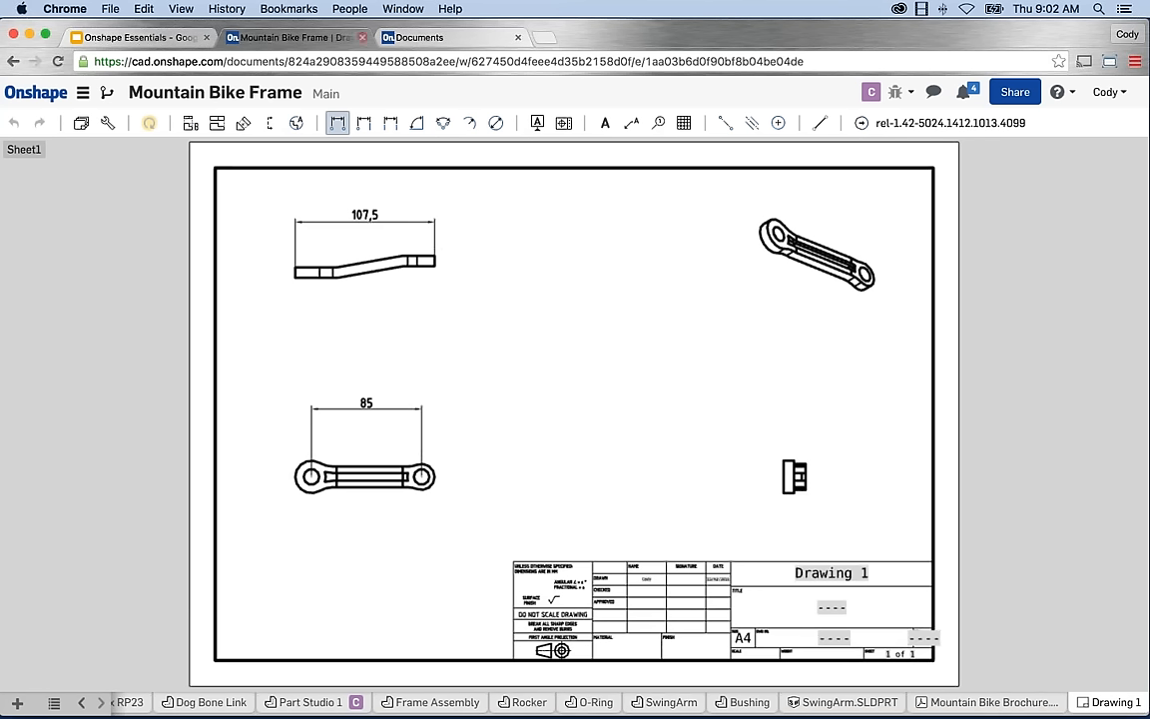
# Present the Onshape Essentials deck full screen starting at slide 7, Next Steps.
pyautogui.click(168, 41)
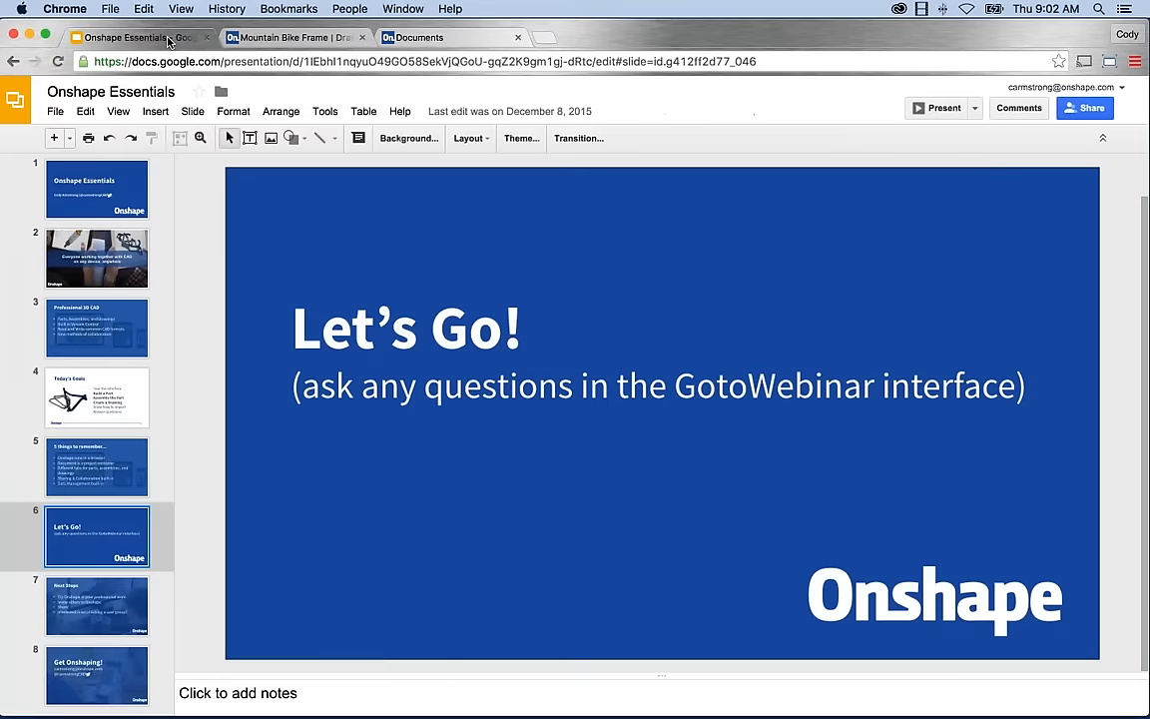
pyautogui.click(115, 602)
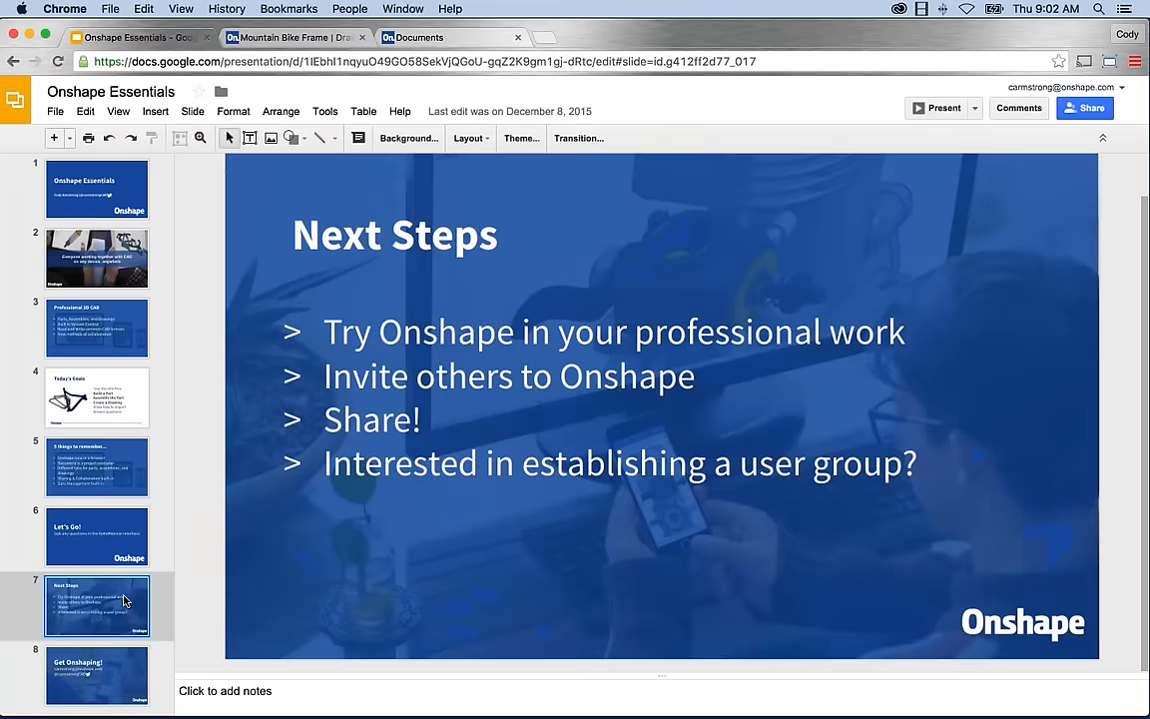
pyautogui.click(937, 109)
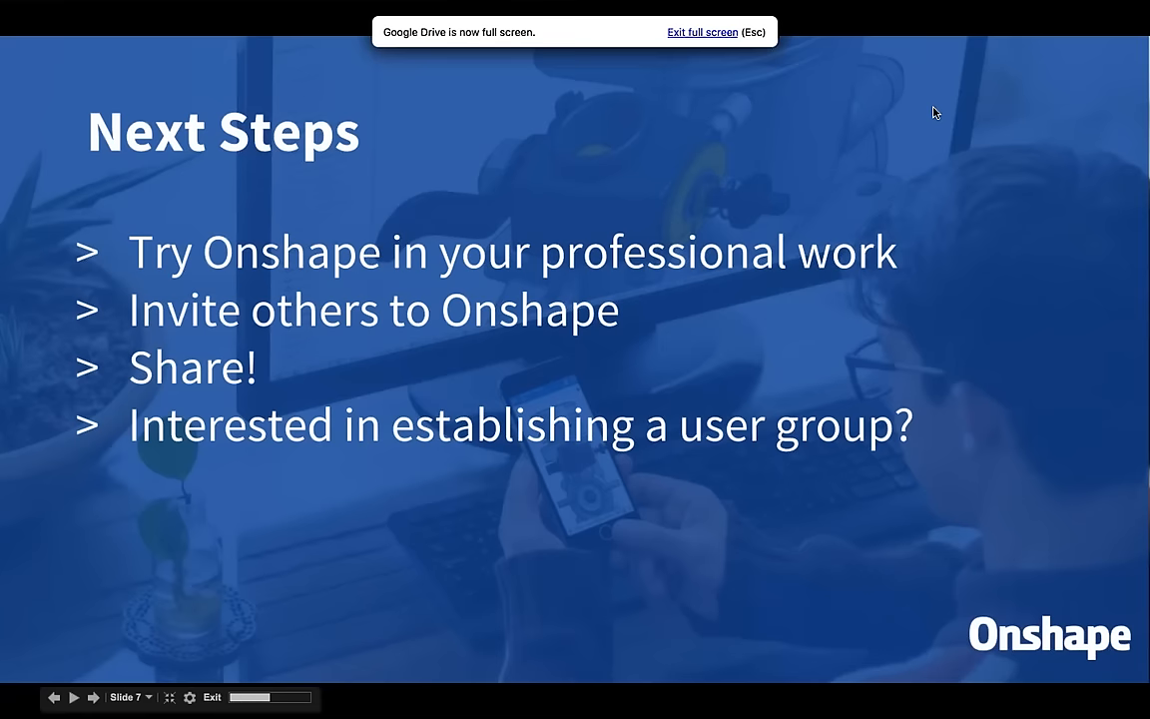